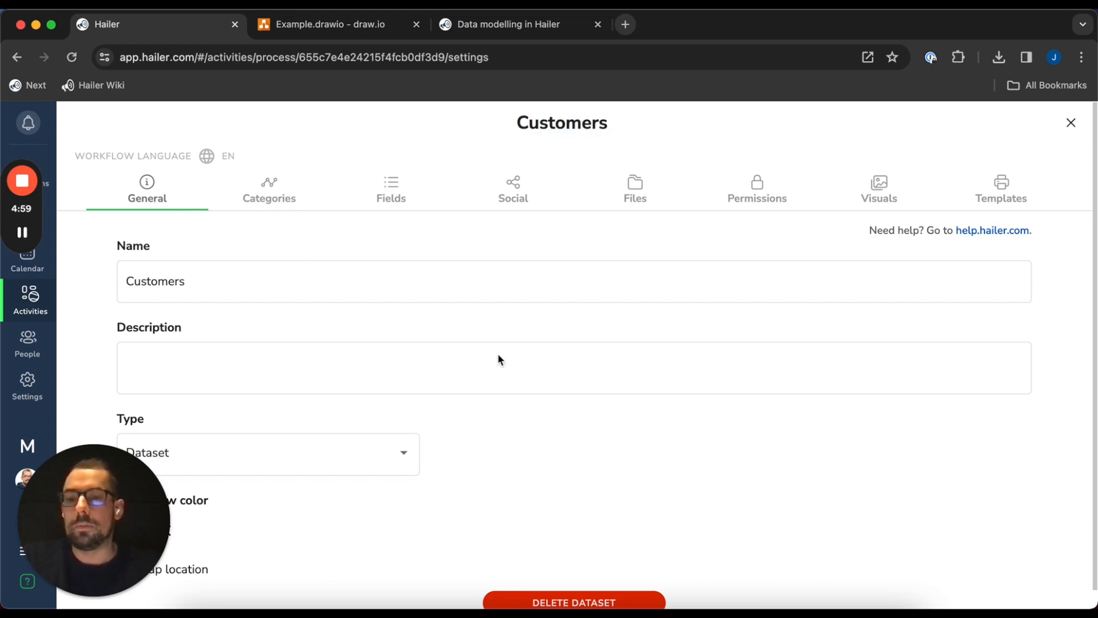
# Inspect the Customers dataset's field settings and the available field types
pyautogui.click(278, 193)
pyautogui.click(392, 190)
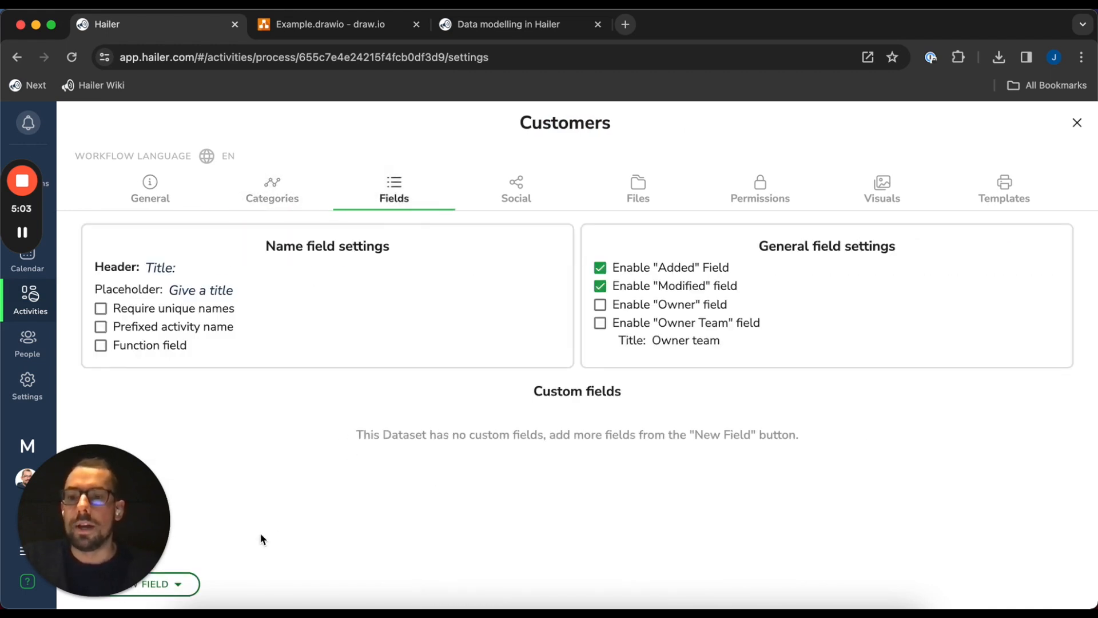
pyautogui.click(178, 588)
pyautogui.click(468, 534)
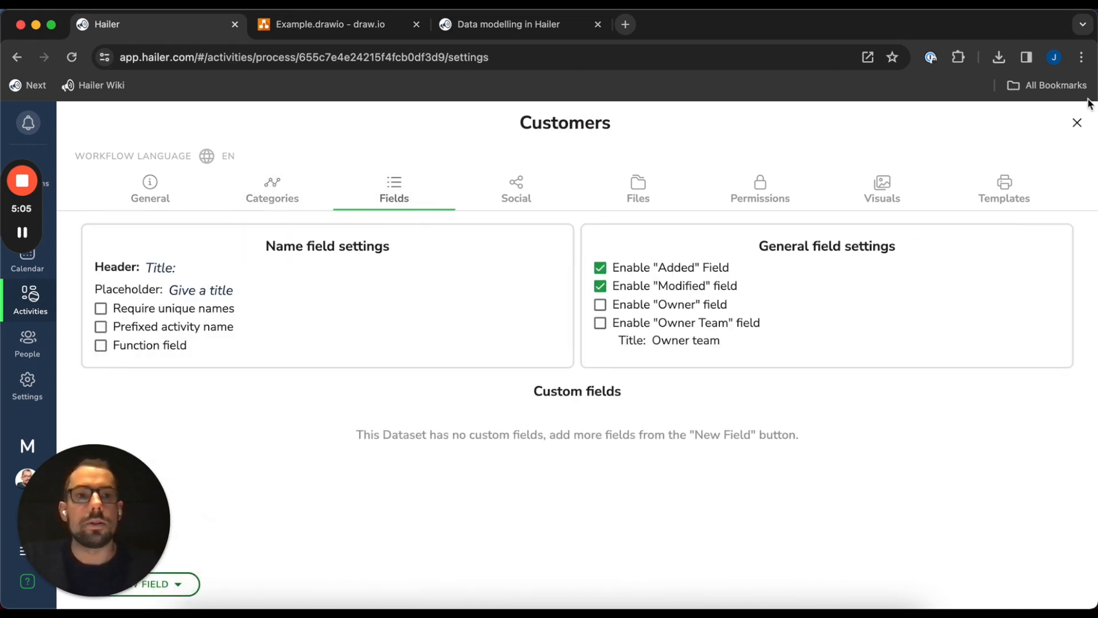
pyautogui.click(1077, 122)
# Create a first new dataset and open its settings to edit the name
pyautogui.click(857, 269)
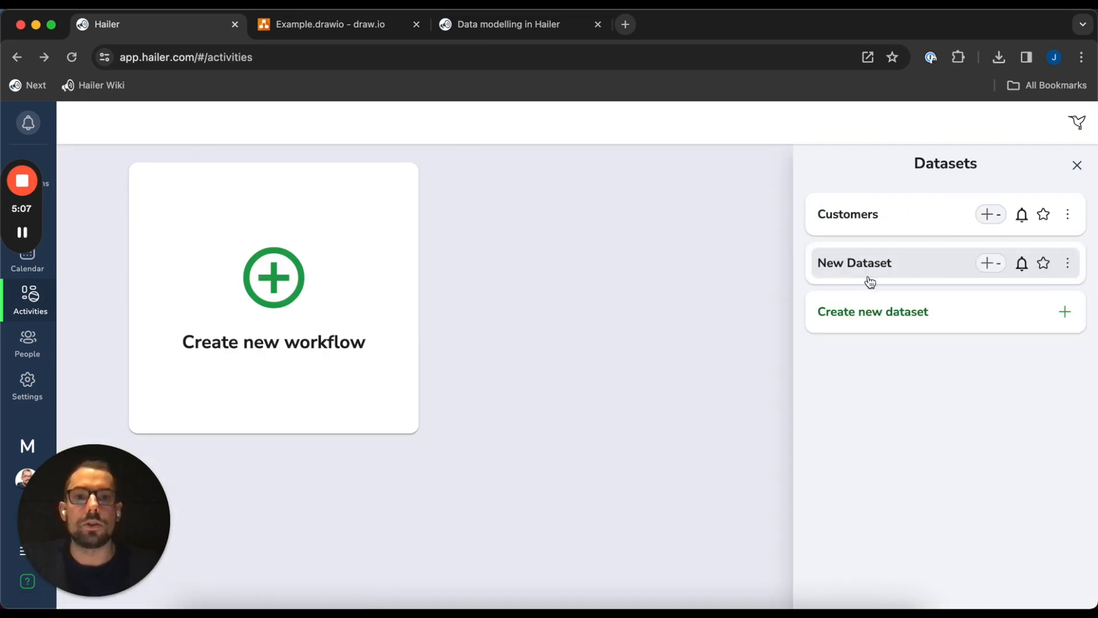
pyautogui.click(1067, 263)
pyautogui.click(1052, 296)
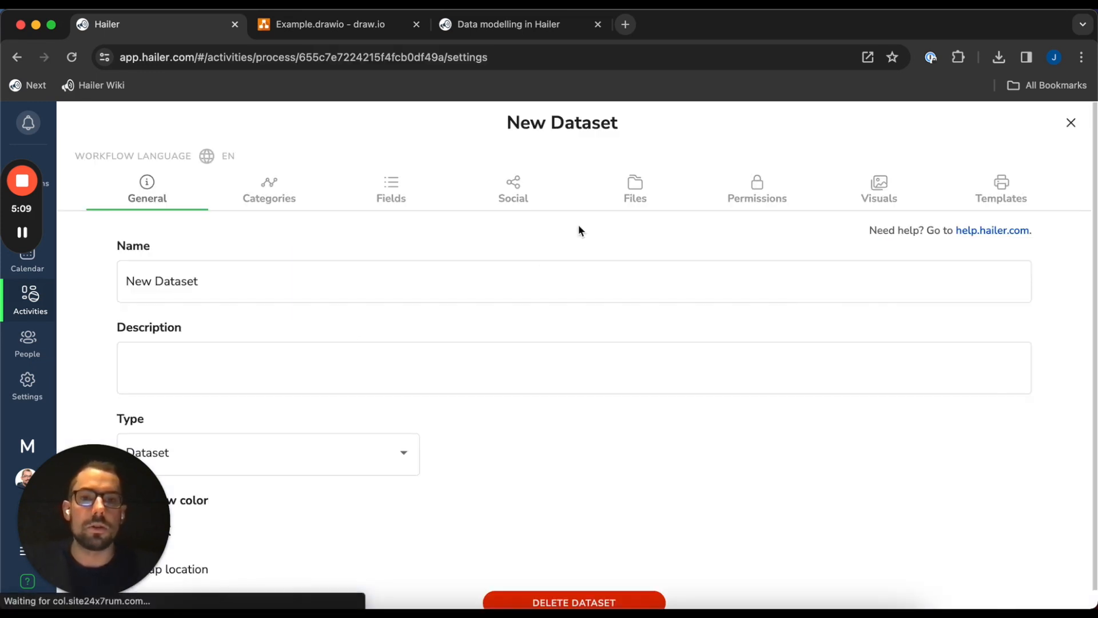
pyautogui.click(260, 290)
pyautogui.click(1070, 123)
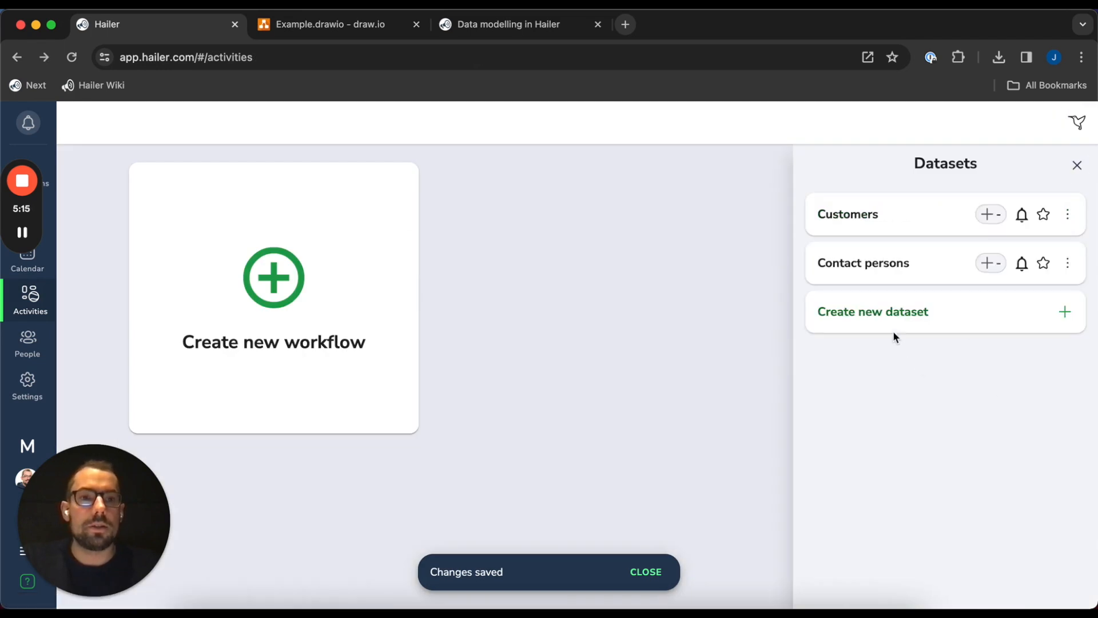
# Create another new dataset and name it Sales orders
pyautogui.click(860, 325)
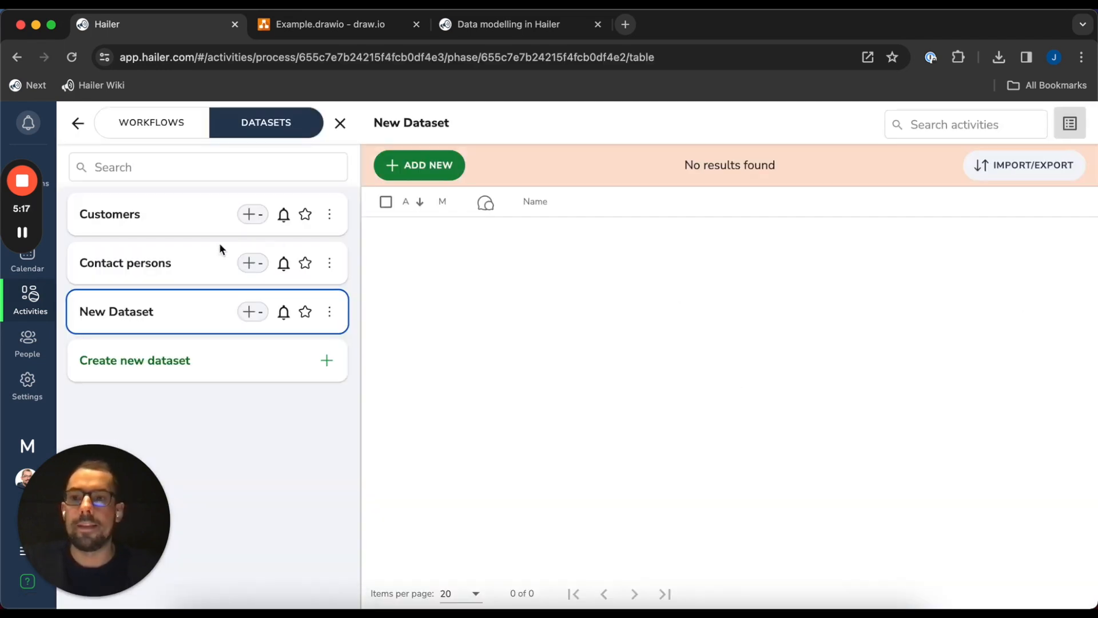
pyautogui.click(330, 311)
pyautogui.click(377, 343)
pyautogui.click(272, 283)
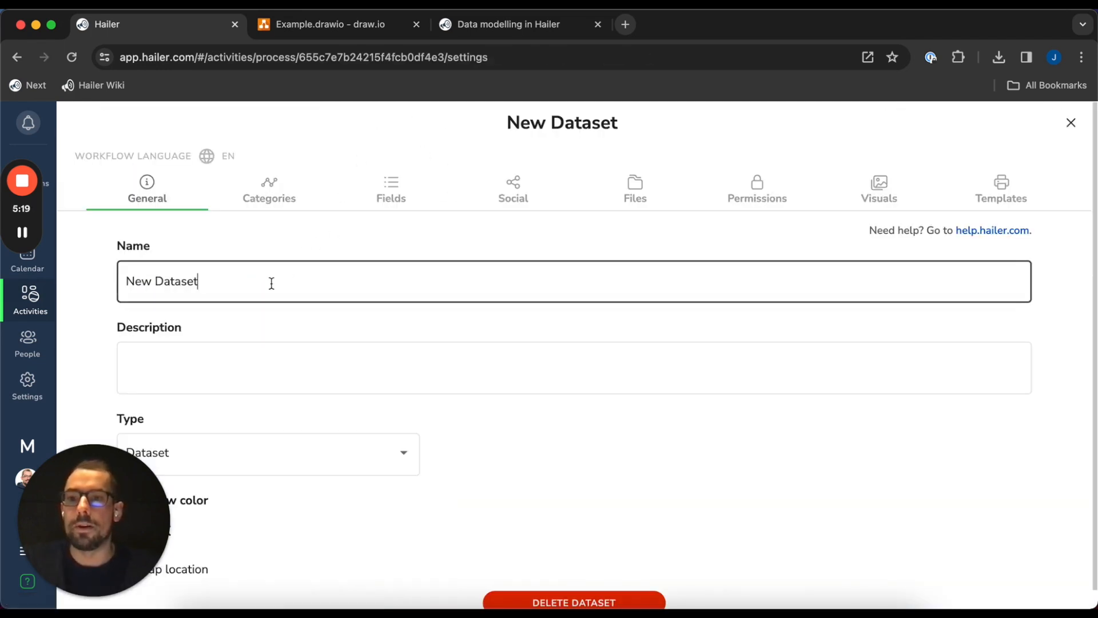
pyautogui.tripleClick(271, 283)
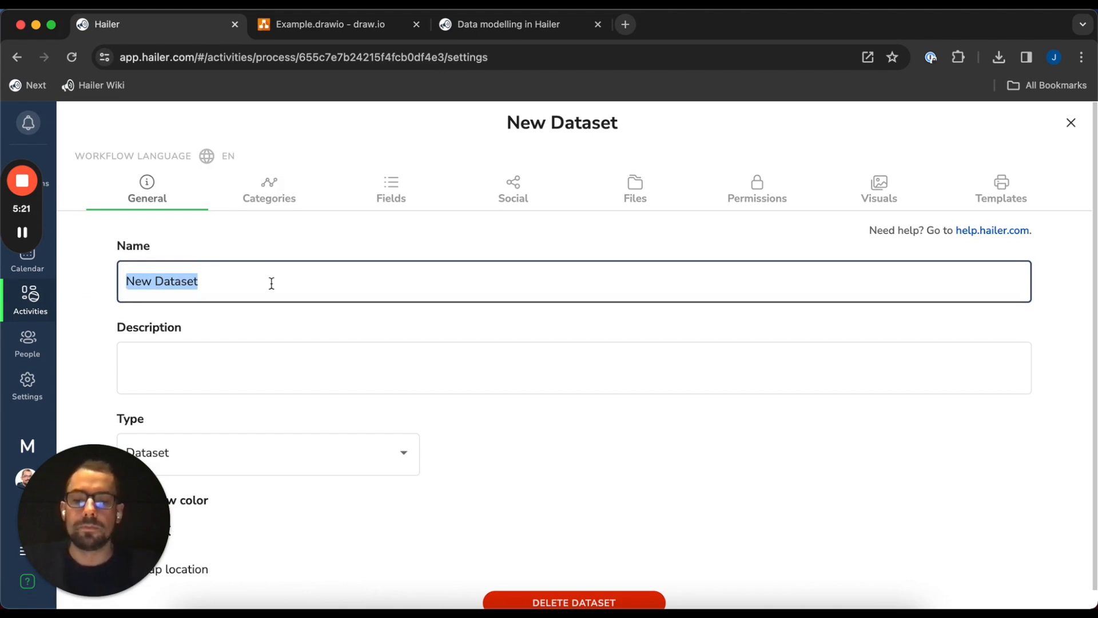
pyautogui.write('S')
pyautogui.write('ales')
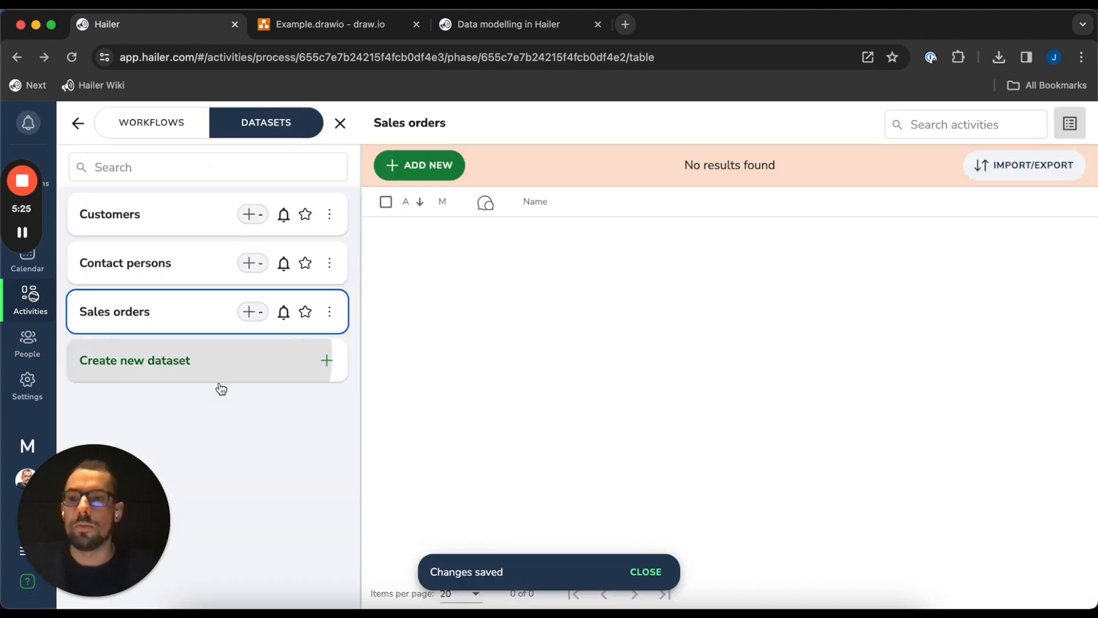
# Create a new dataset named Products
pyautogui.click(218, 384)
pyautogui.click(328, 361)
pyautogui.click(383, 393)
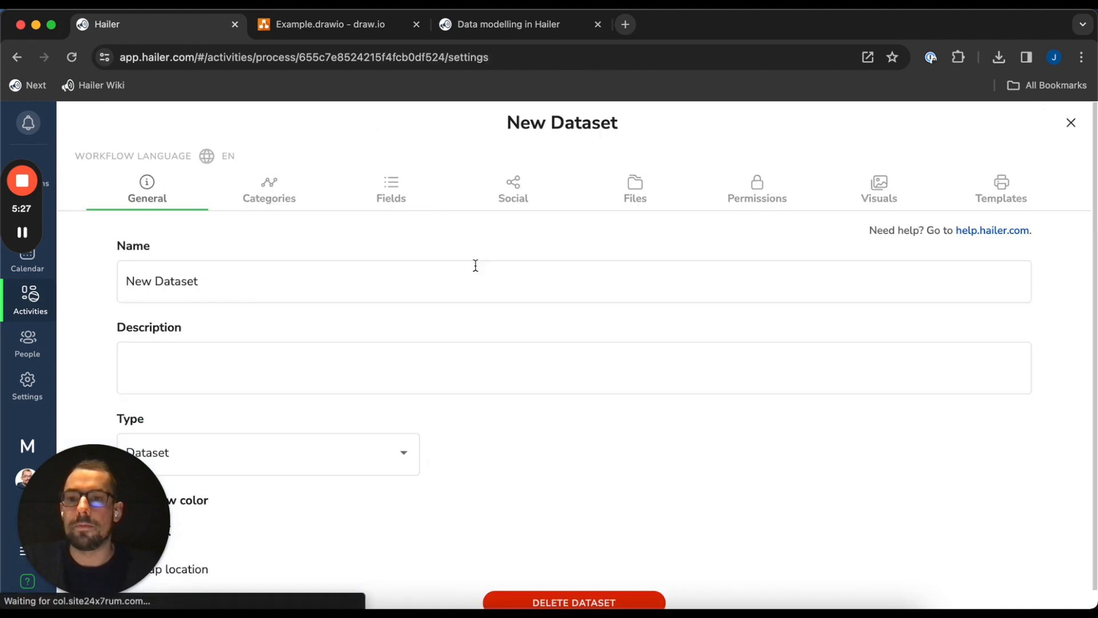
pyautogui.doubleClick(260, 272)
pyautogui.tripleClick(260, 272)
pyautogui.write('Pro')
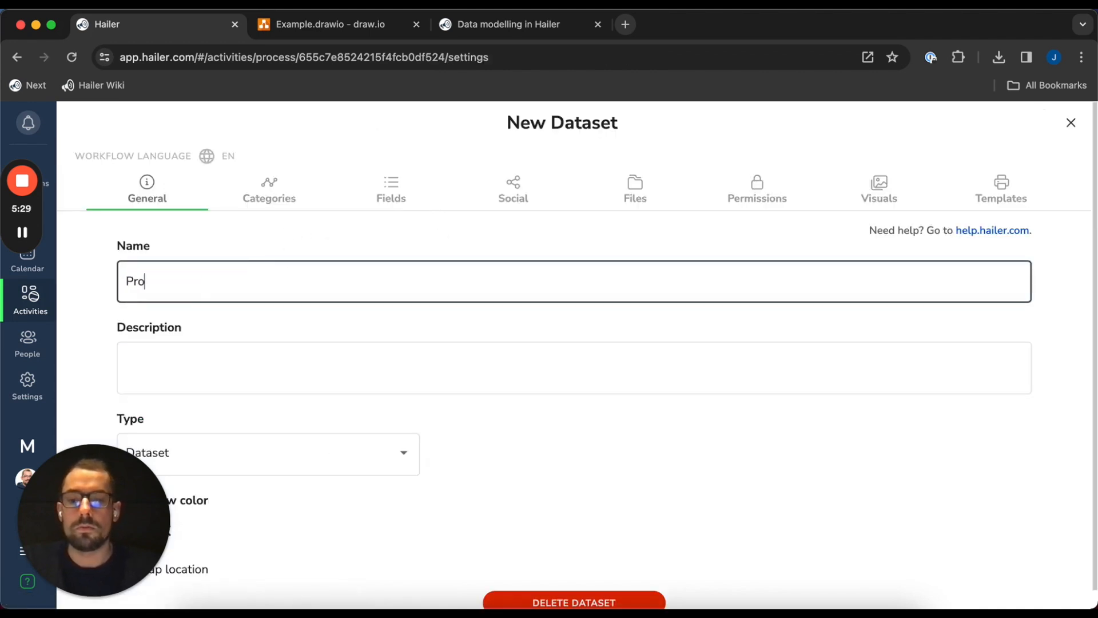
pyautogui.write('ducts')
pyautogui.press('Return')
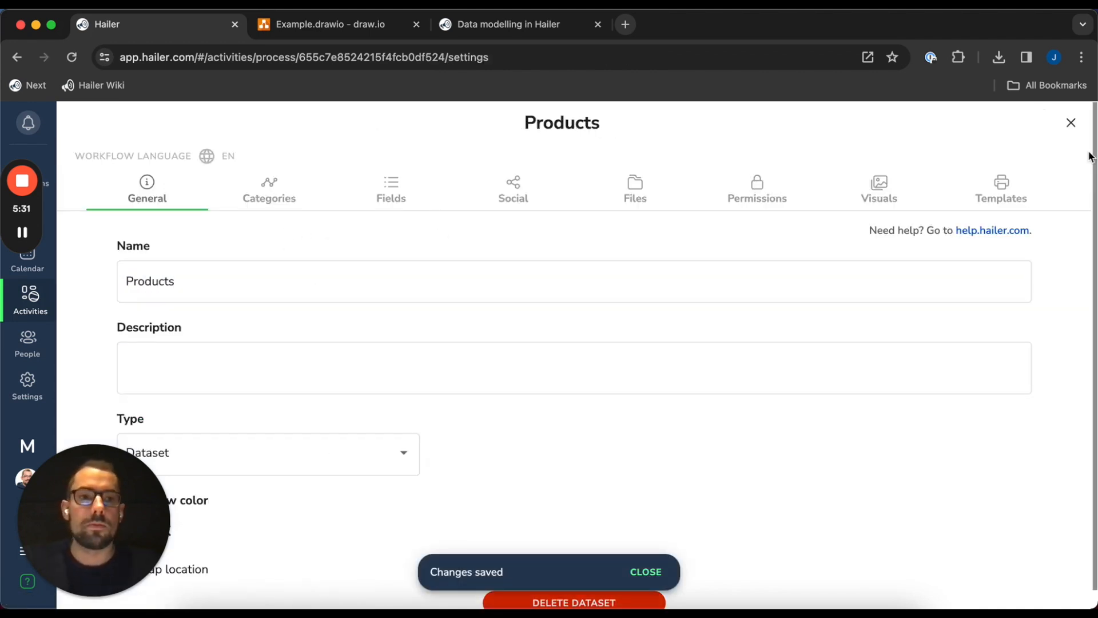
pyautogui.click(1070, 123)
# Create a new dataset named Sales order rows
pyautogui.click(225, 415)
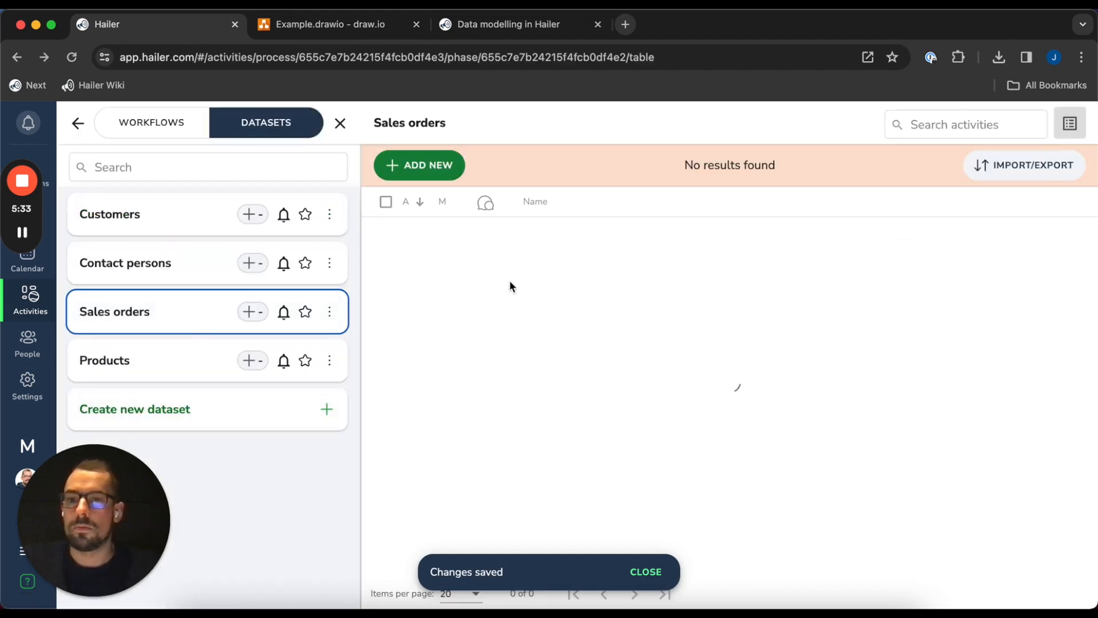
pyautogui.click(330, 409)
pyautogui.click(380, 441)
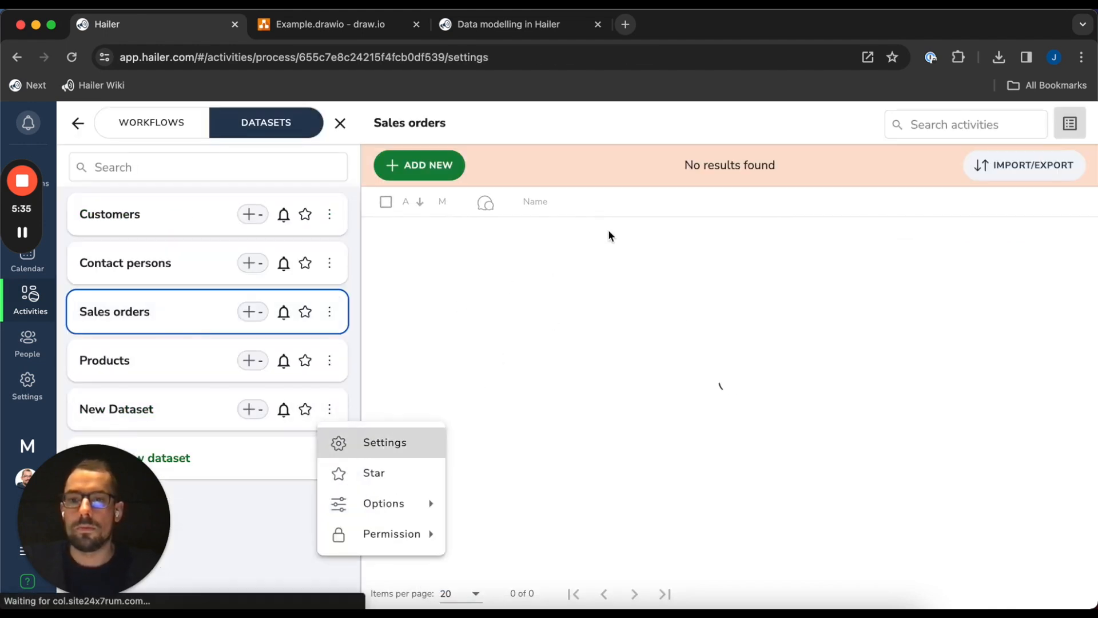
pyautogui.doubleClick(329, 278)
pyautogui.tripleClick(329, 278)
pyautogui.write('Sales order rows')
pyautogui.press('Return')
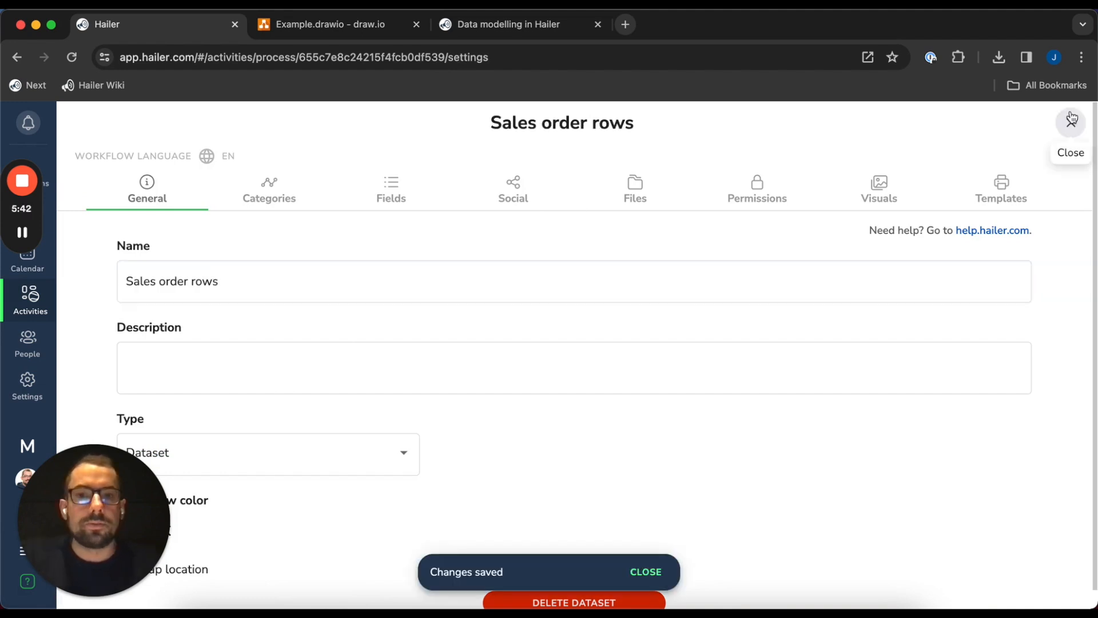
pyautogui.click(1068, 123)
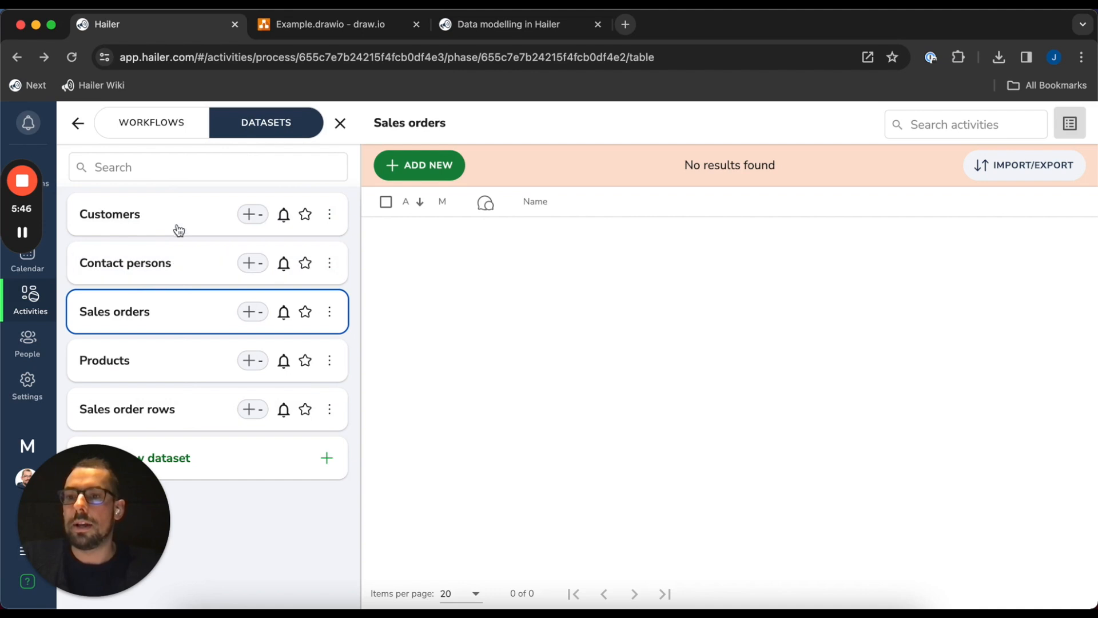
# Switch to the Example.drawio tab and look over the five linked dataset boxes
pyautogui.click(325, 24)
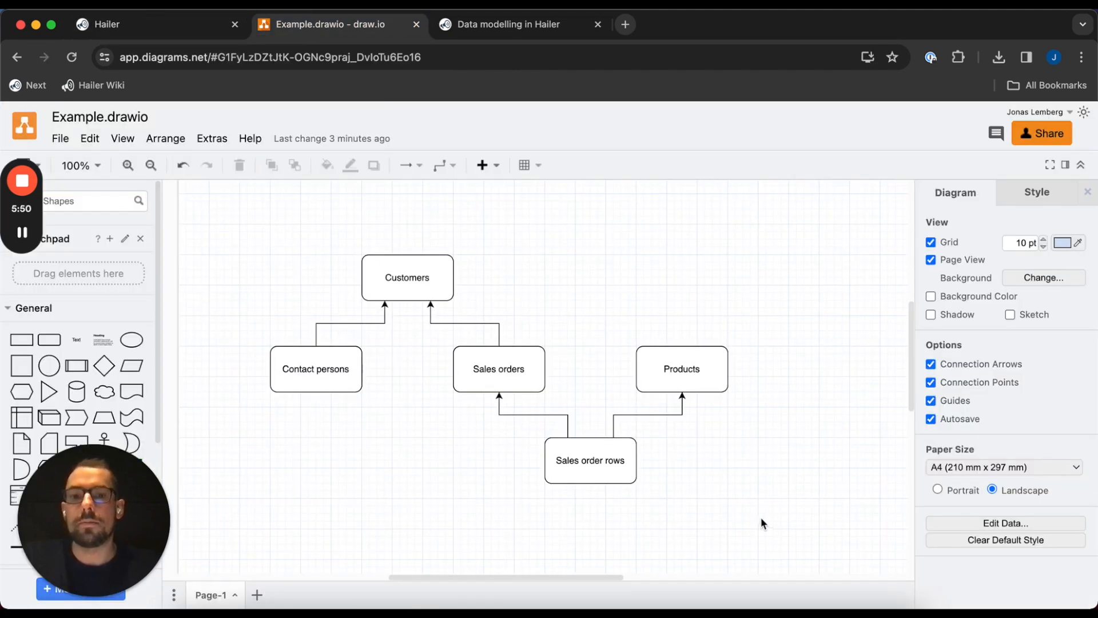
pyautogui.moveTo(763, 519); pyautogui.dragTo(228, 230)
pyautogui.click(283, 294)
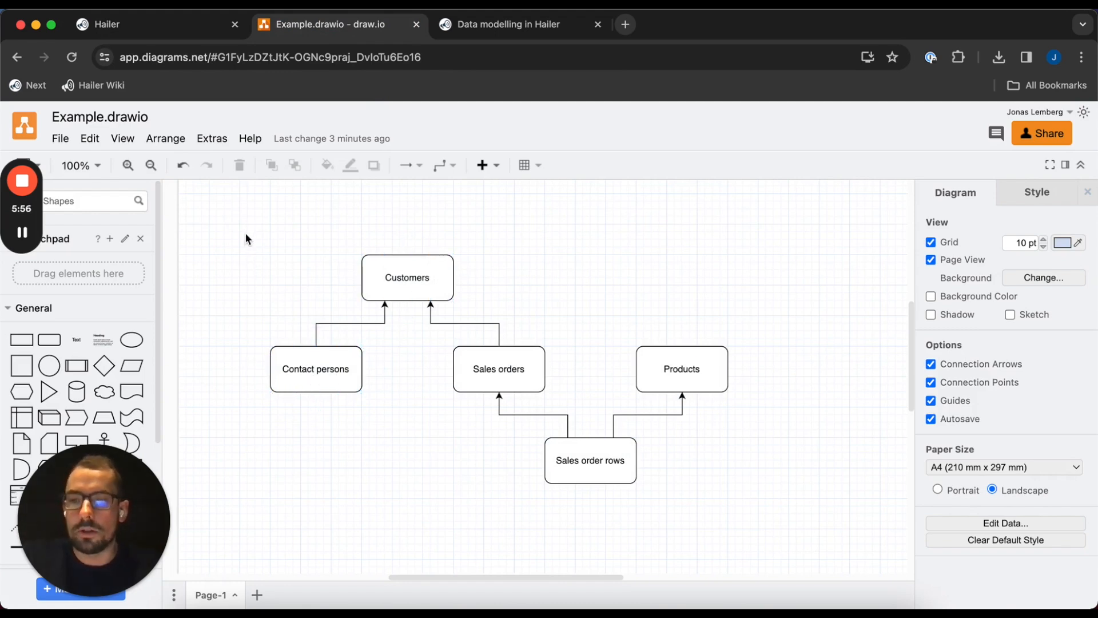
# Add a new Activity link field to the Contact persons dataset
pyautogui.click(160, 24)
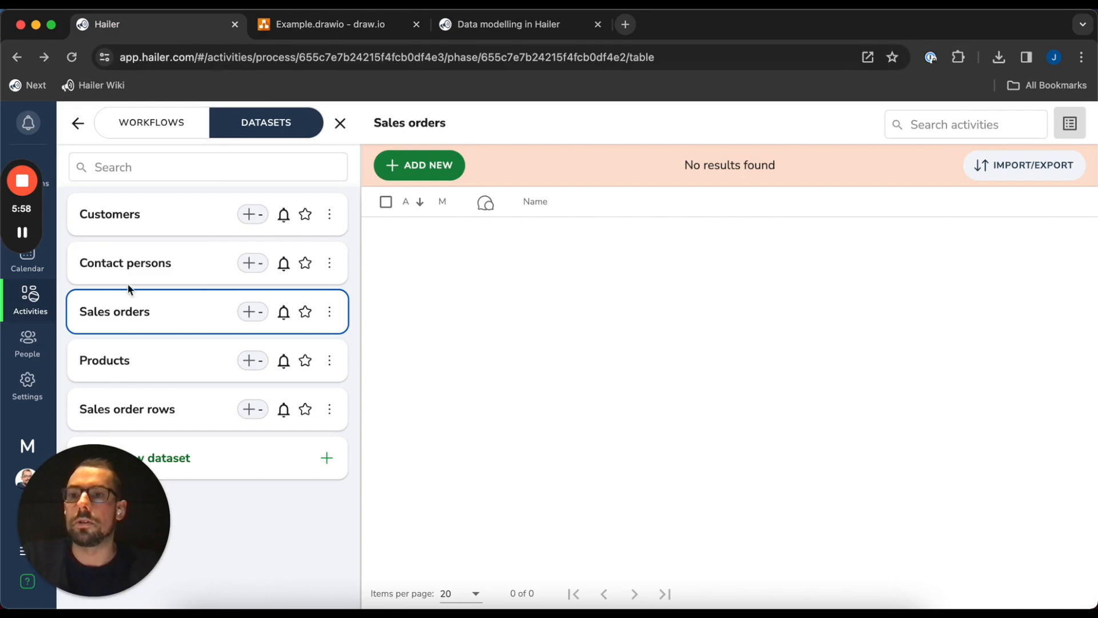
pyautogui.click(329, 262)
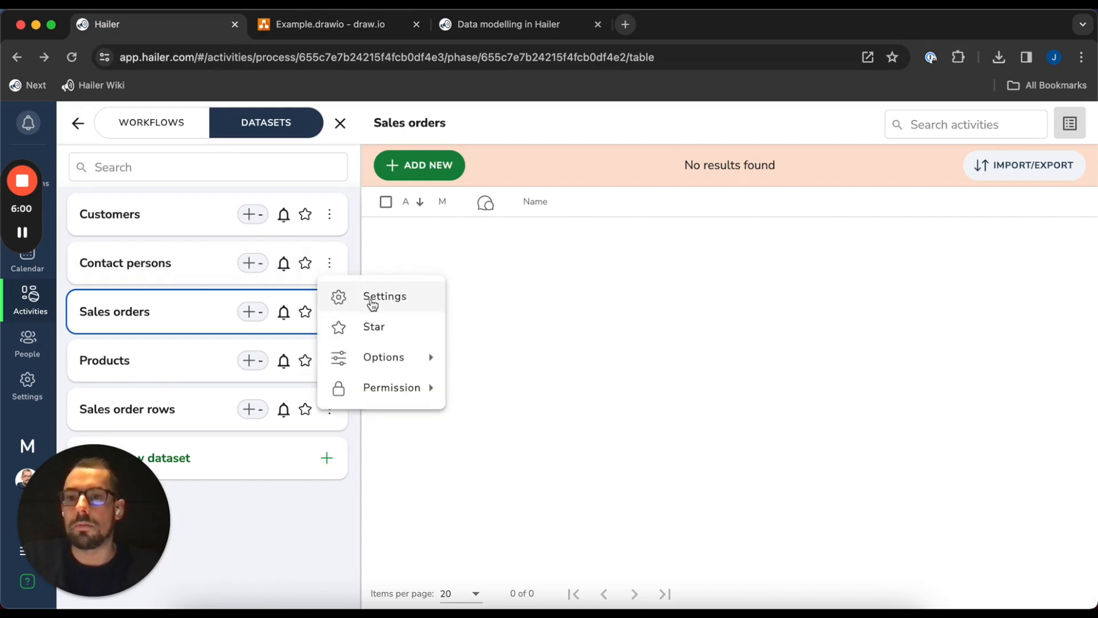
pyautogui.click(376, 298)
pyautogui.click(389, 197)
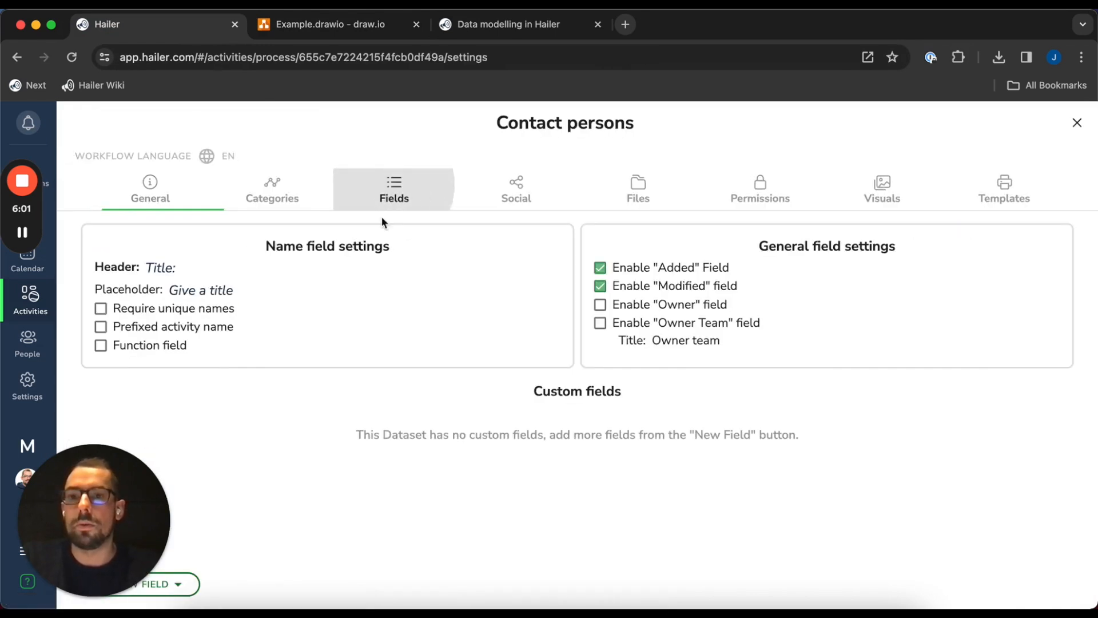
pyautogui.click(183, 582)
pyautogui.moveTo(204, 500)
pyautogui.click(183, 433)
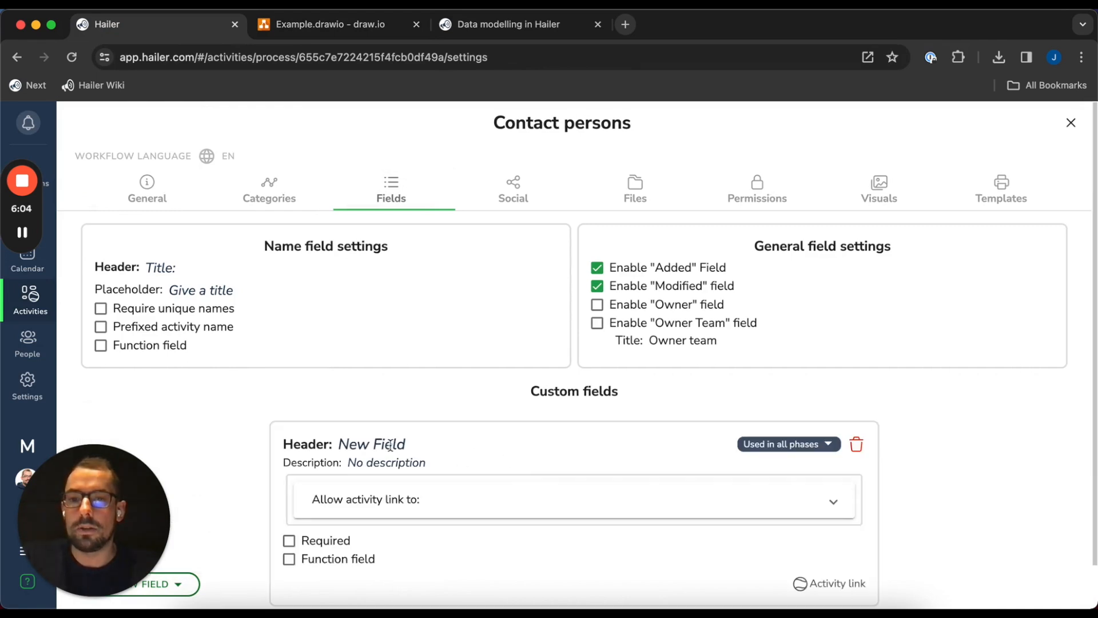
# Name the field Customer and allow it to link to Customers records
pyautogui.click(390, 444)
pyautogui.write('Customer')
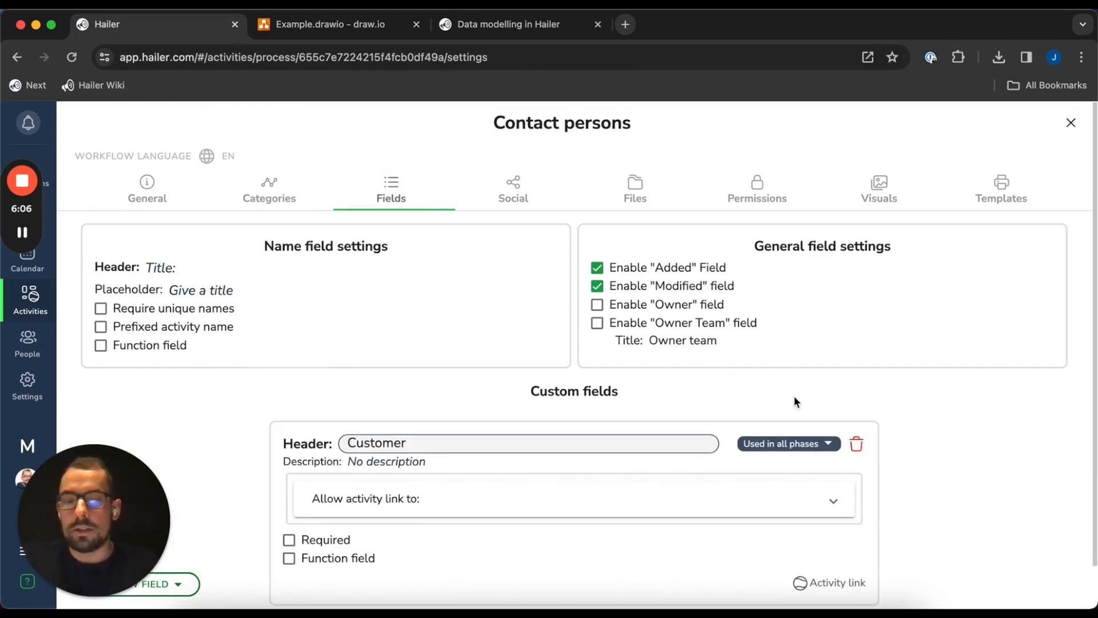
pyautogui.scroll(-1, 943, 401)
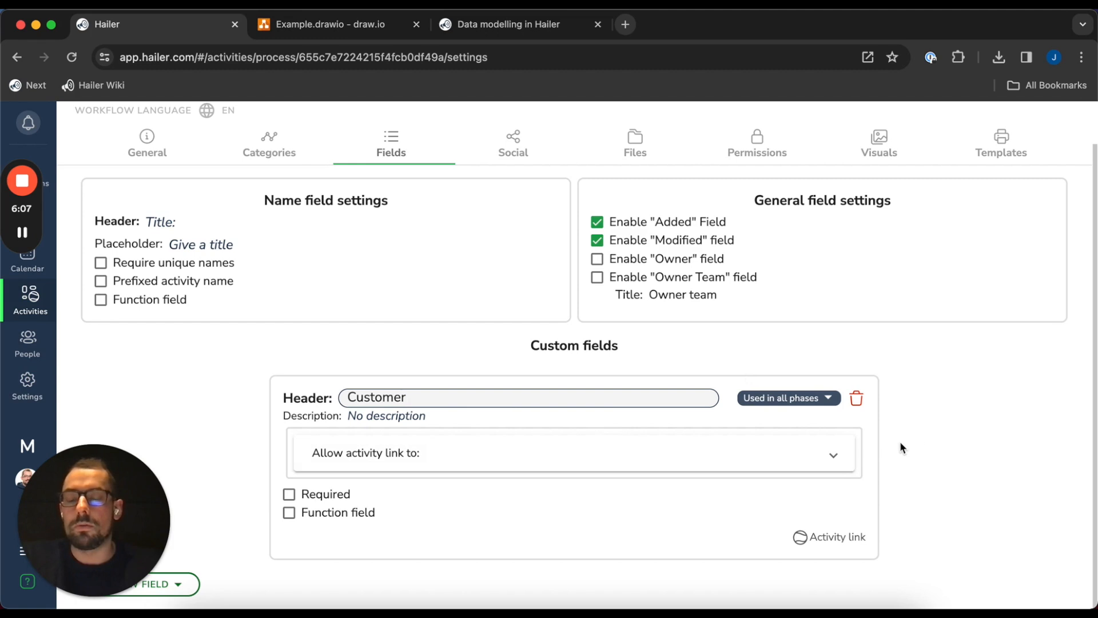
pyautogui.click(972, 399)
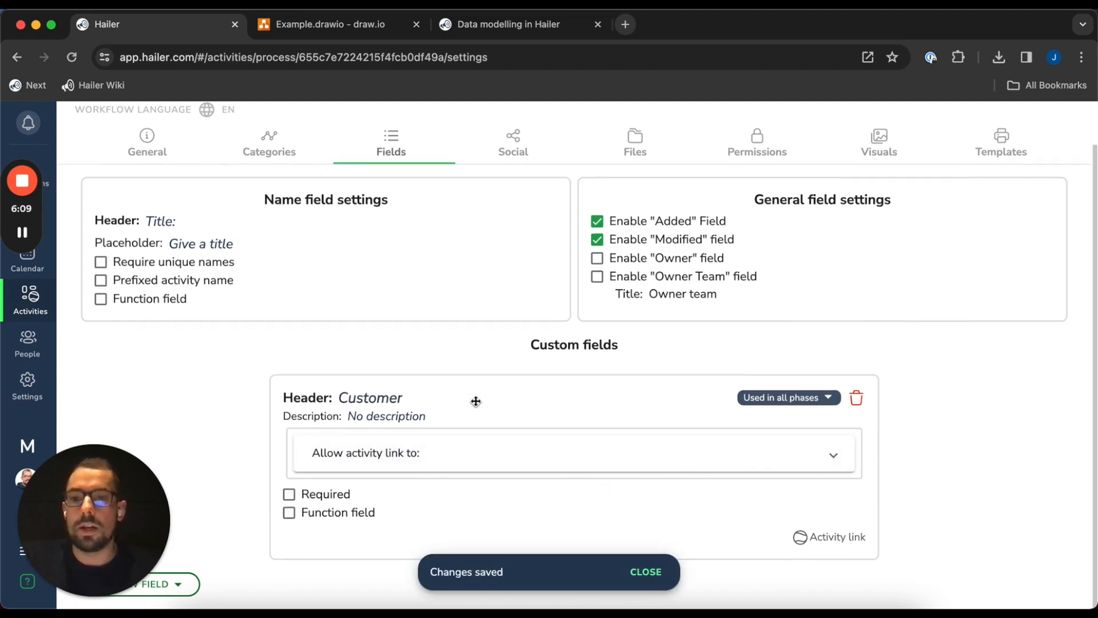
pyautogui.click(435, 450)
pyautogui.click(355, 379)
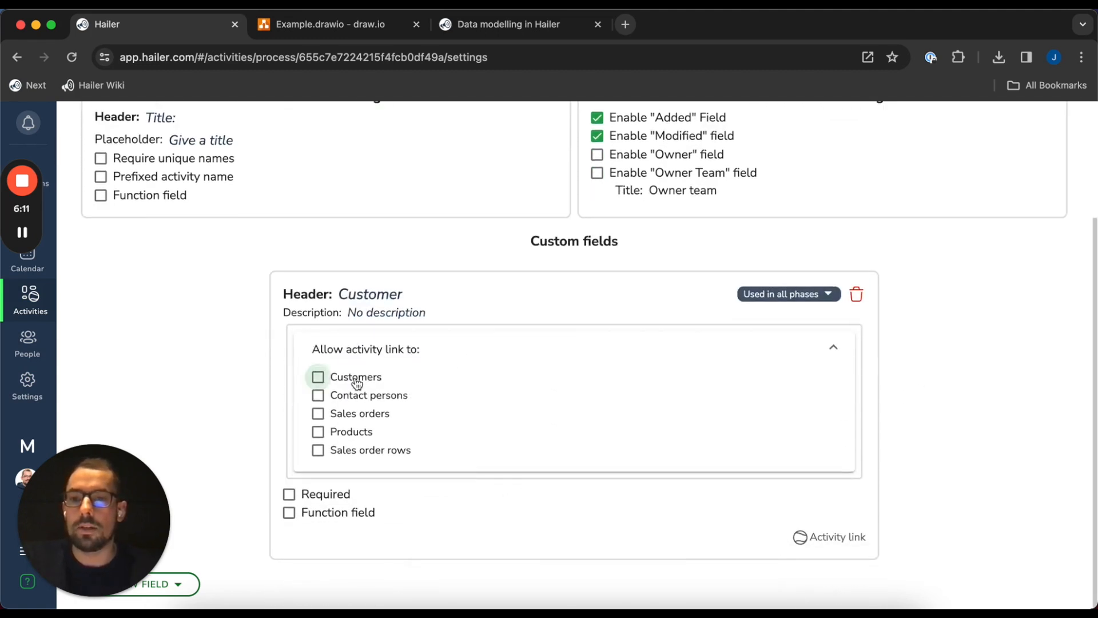
pyautogui.scroll(3, 966, 366)
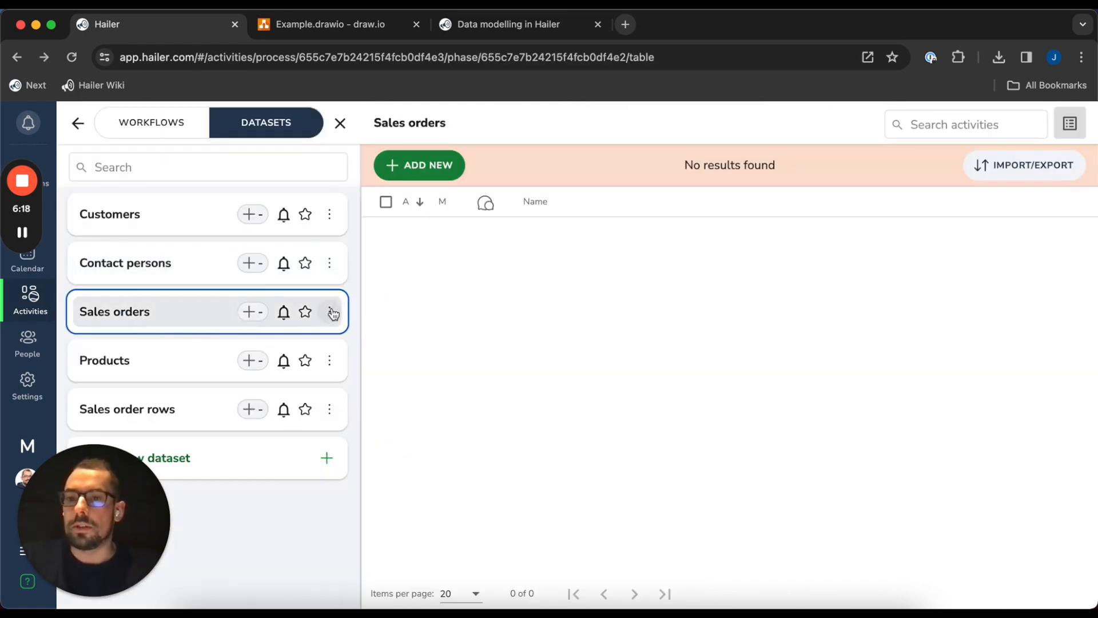
# Give Sales orders a Customer activity-link field that allows Customers records
pyautogui.click(333, 313)
pyautogui.click(410, 352)
pyautogui.click(395, 183)
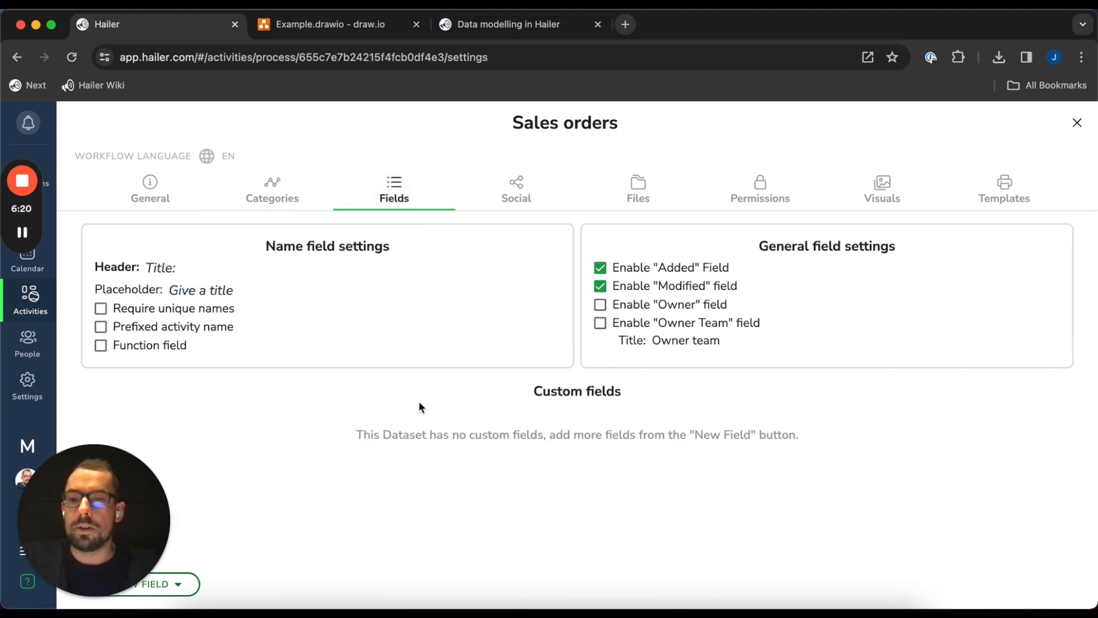
pyautogui.click(160, 584)
pyautogui.click(167, 430)
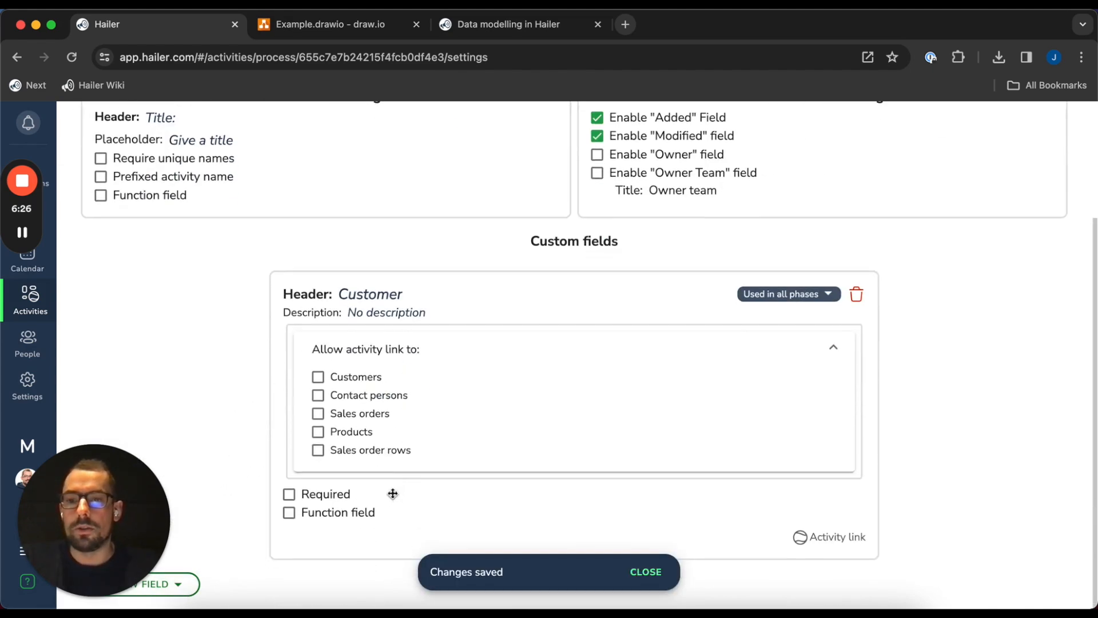
pyautogui.click(318, 382)
pyautogui.scroll(3, 1027, 343)
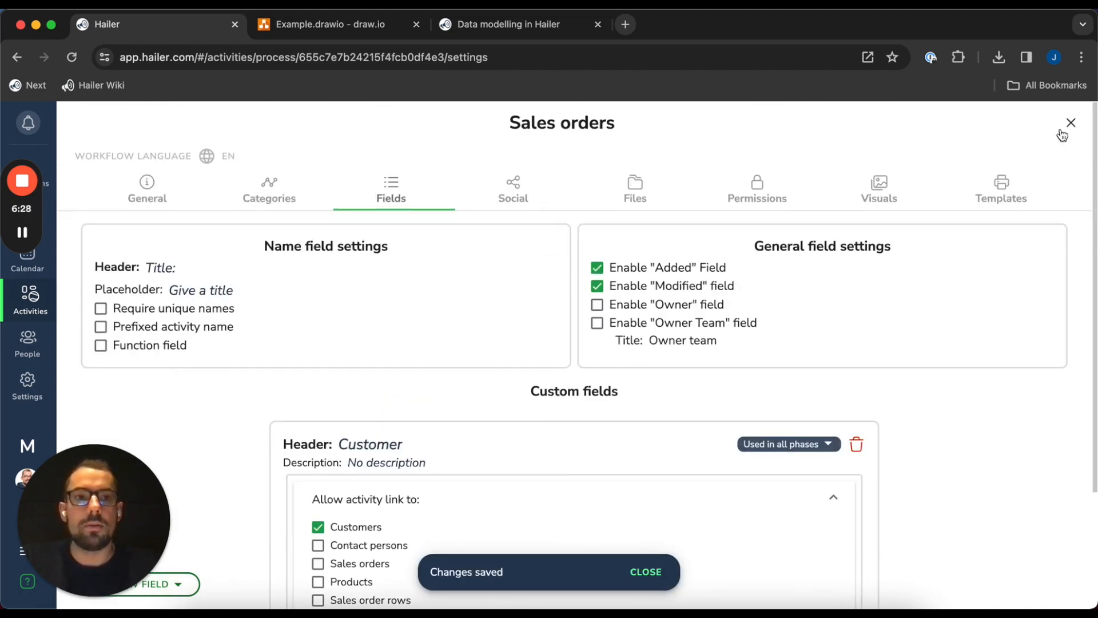
pyautogui.click(1070, 124)
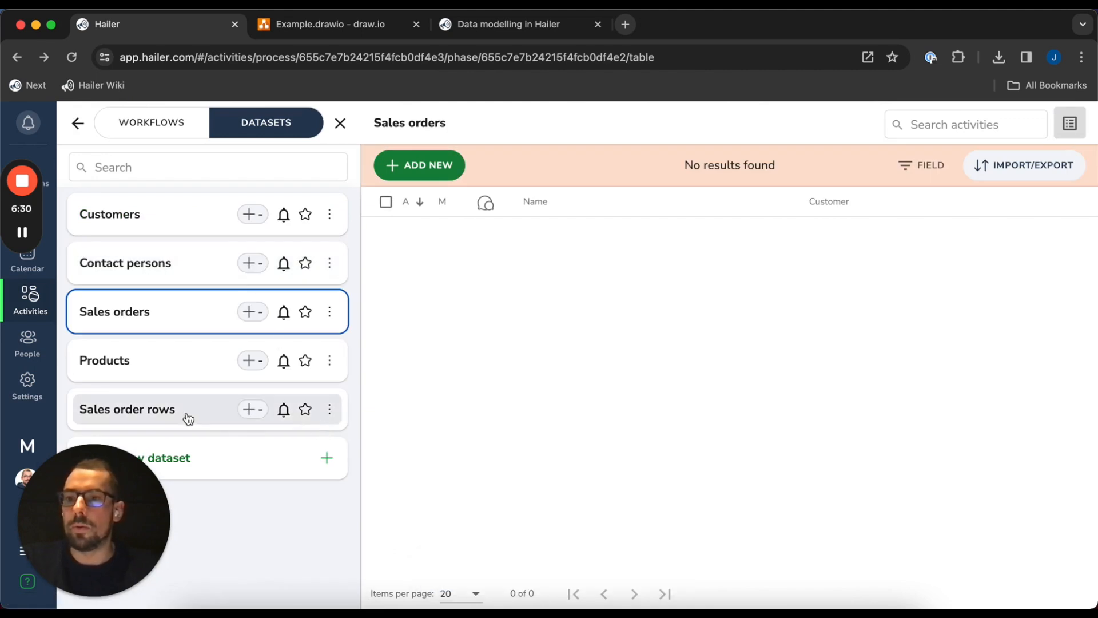
# Add a 'Sales order' field to Sales order rows that links to Sales orders
pyautogui.click(329, 409)
pyautogui.click(383, 441)
pyautogui.click(424, 174)
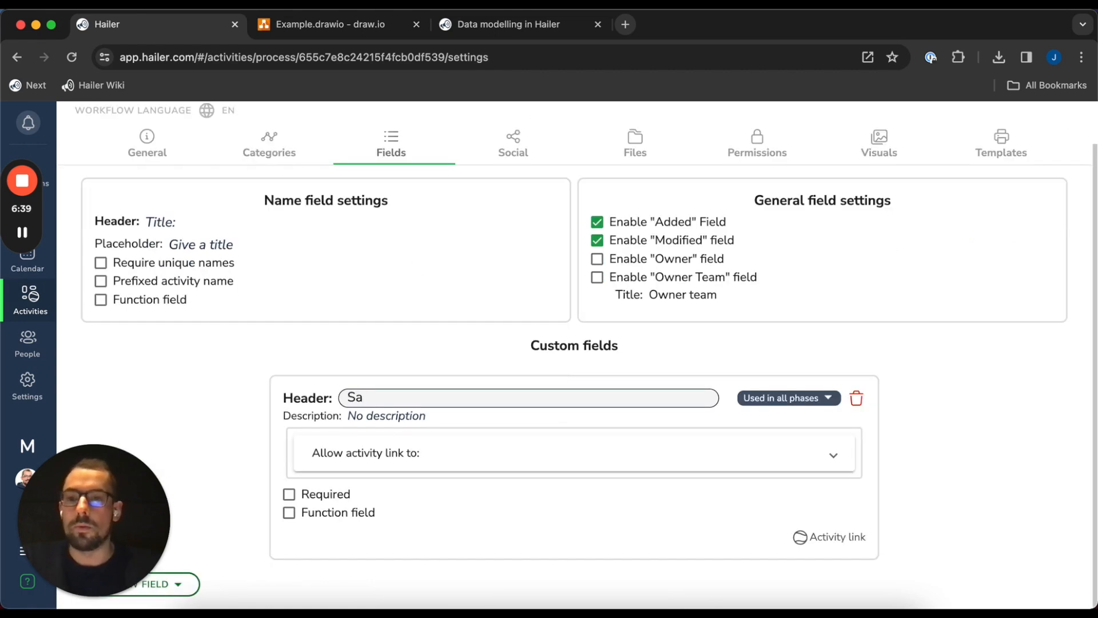
pyautogui.scroll(1, 428, 391)
pyautogui.scroll(-1, 429, 397)
pyautogui.write('les or')
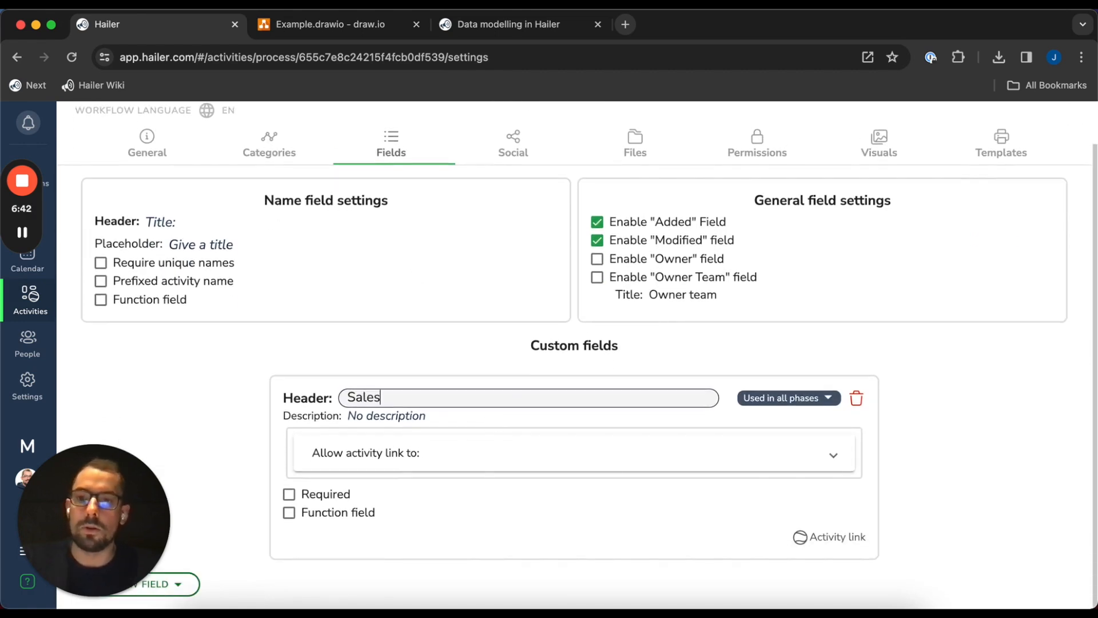
pyautogui.write('der')
pyautogui.click(1017, 400)
pyautogui.click(394, 453)
pyautogui.scroll(-2, 376, 425)
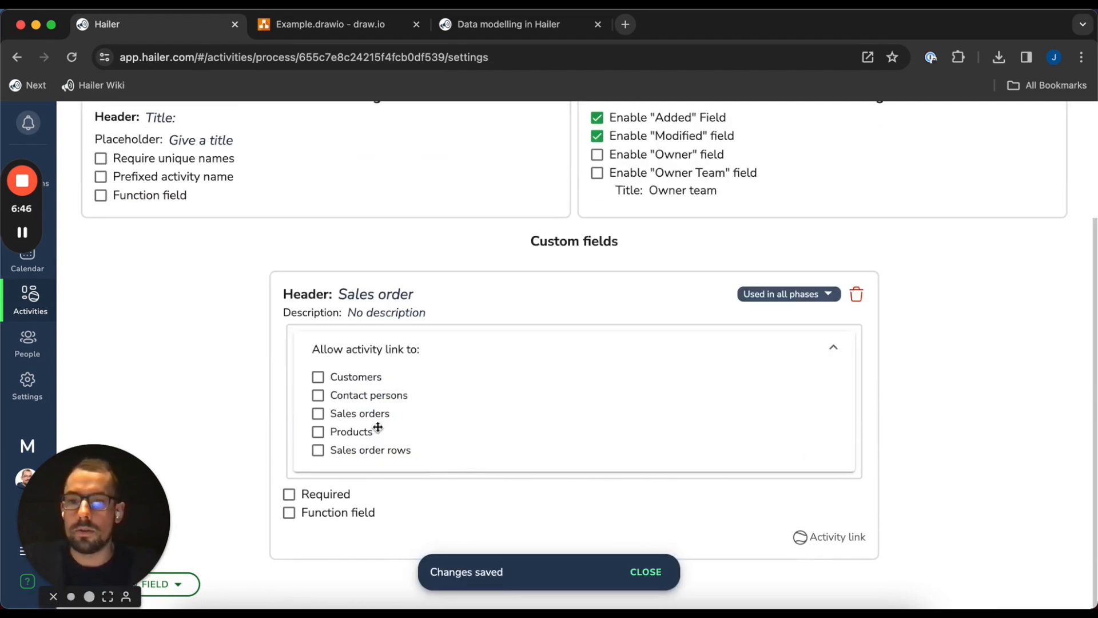
pyautogui.click(365, 416)
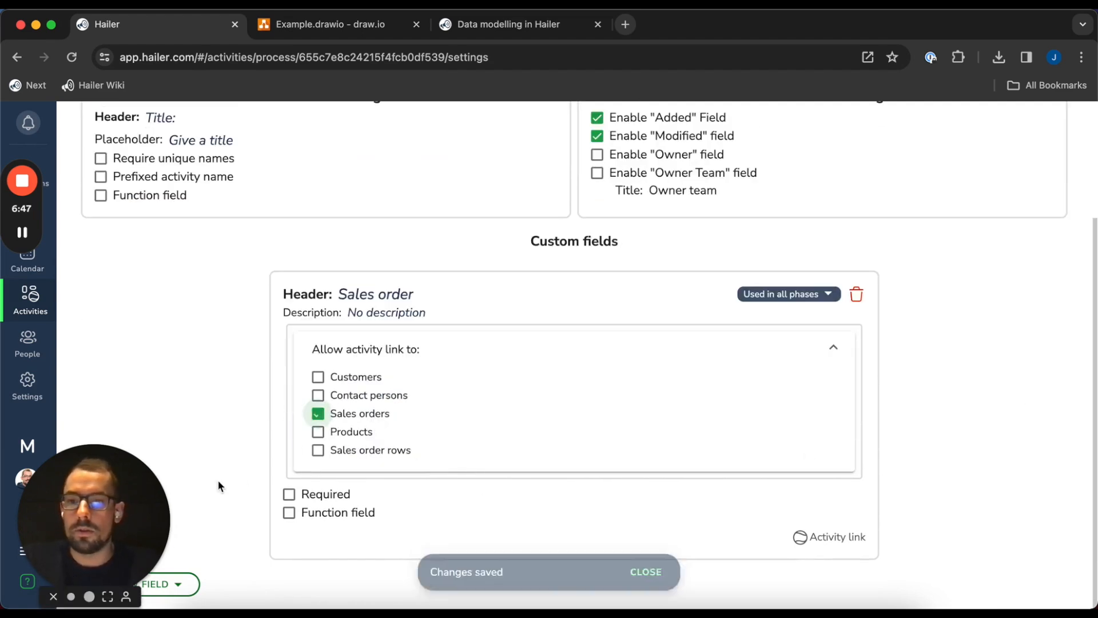
# Add a second Activity link field named Product
pyautogui.click(171, 583)
pyautogui.click(197, 430)
pyautogui.click(377, 396)
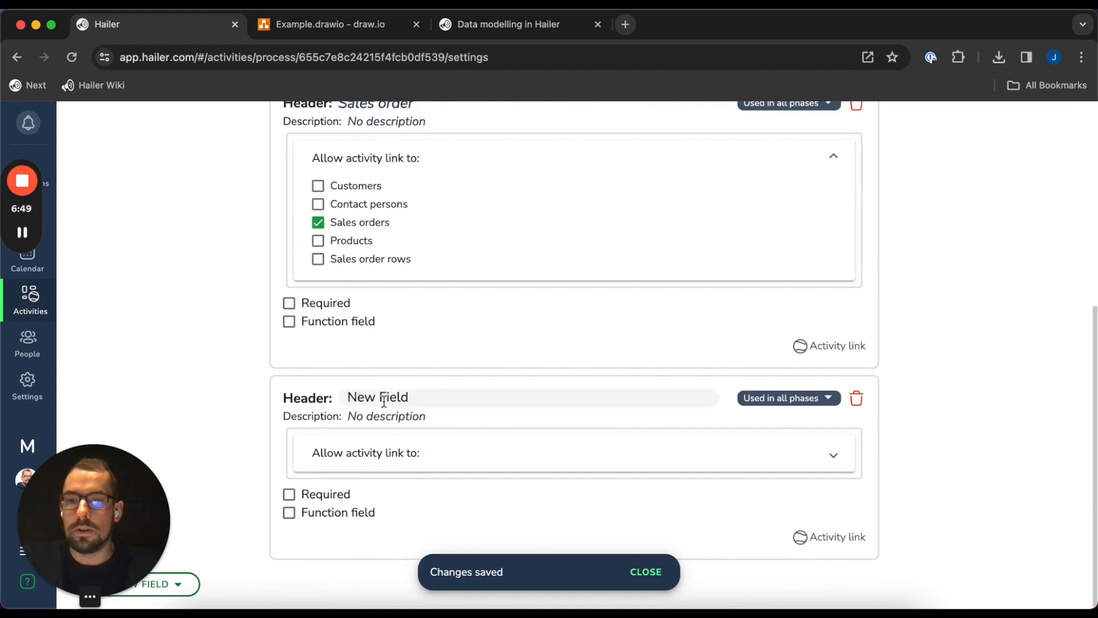
pyautogui.press('super+a')
pyautogui.write('Product')
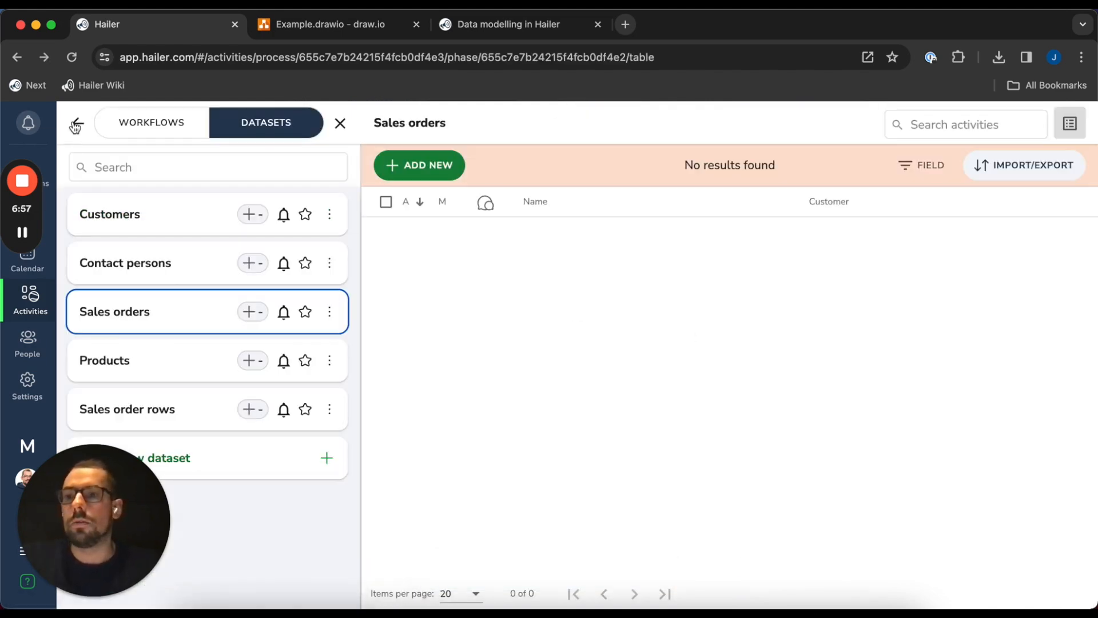
# Open the bird's-eye map and drag Contact persons, Sales orders, Products and Sales order rows into place
pyautogui.click(75, 125)
pyautogui.click(1077, 122)
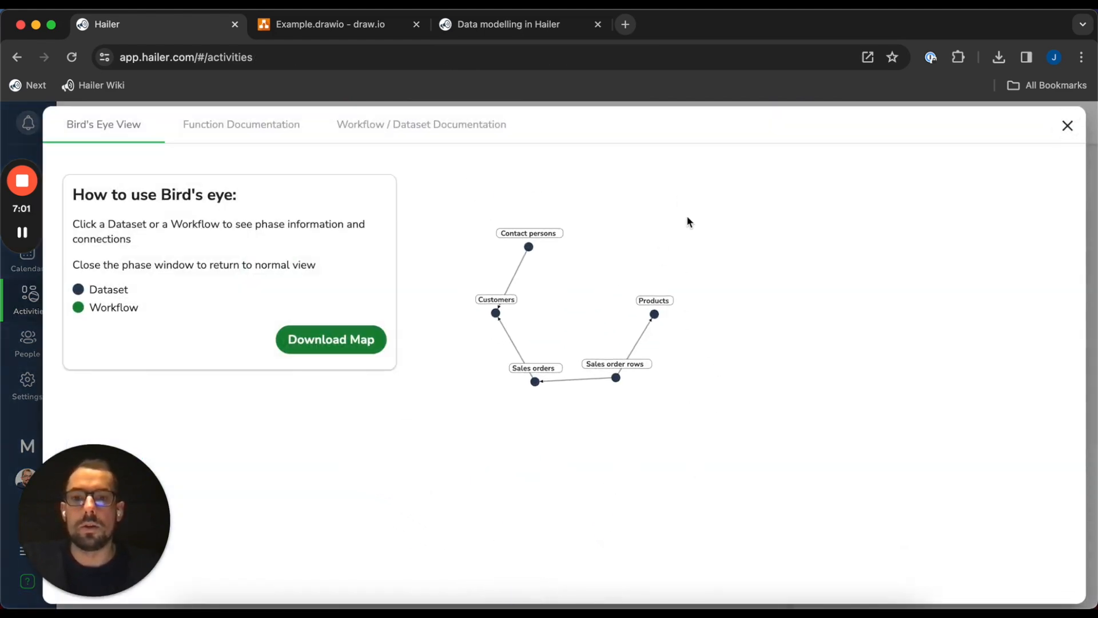
pyautogui.scroll(3, 638, 332)
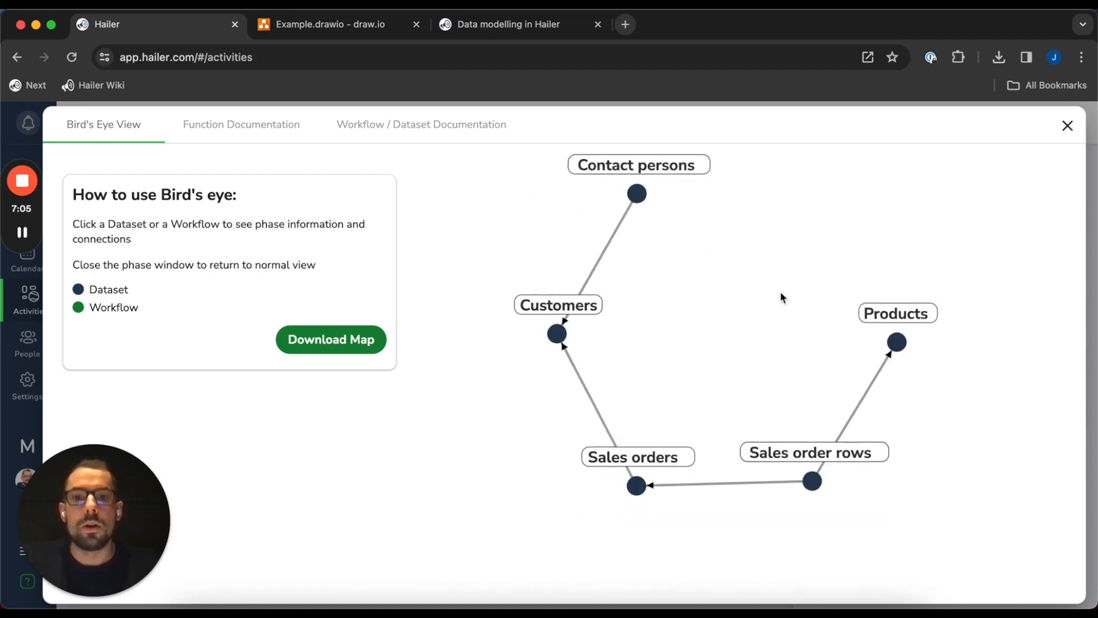
pyautogui.moveTo(605, 200); pyautogui.dragTo(425, 479)
pyautogui.moveTo(591, 493); pyautogui.dragTo(592, 485)
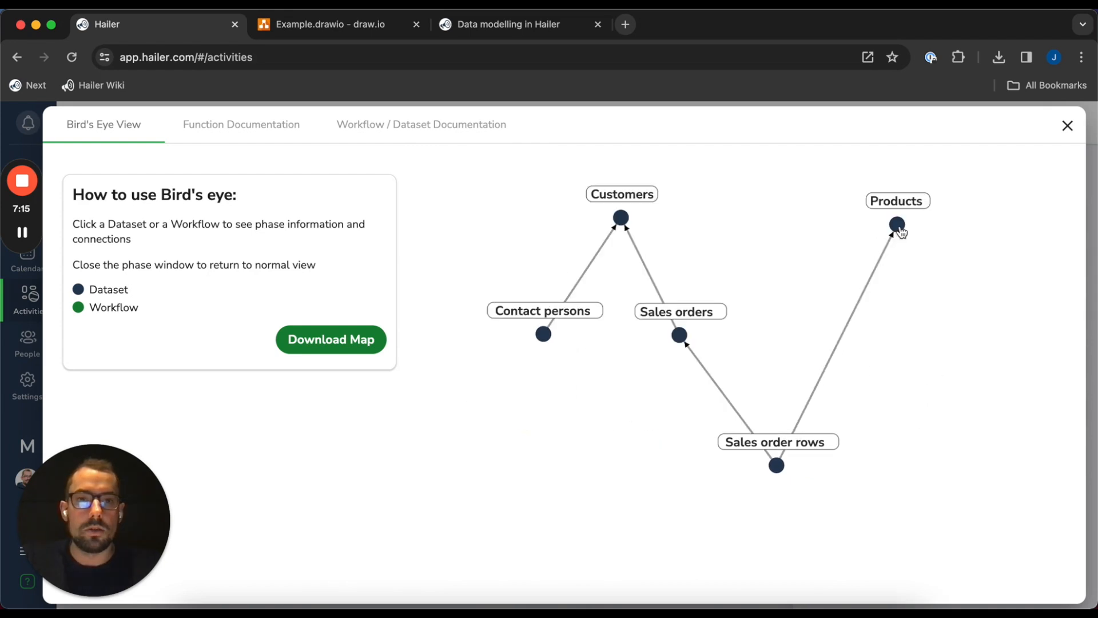
pyautogui.moveTo(901, 231); pyautogui.dragTo(835, 340)
pyautogui.moveTo(776, 466); pyautogui.dragTo(757, 459)
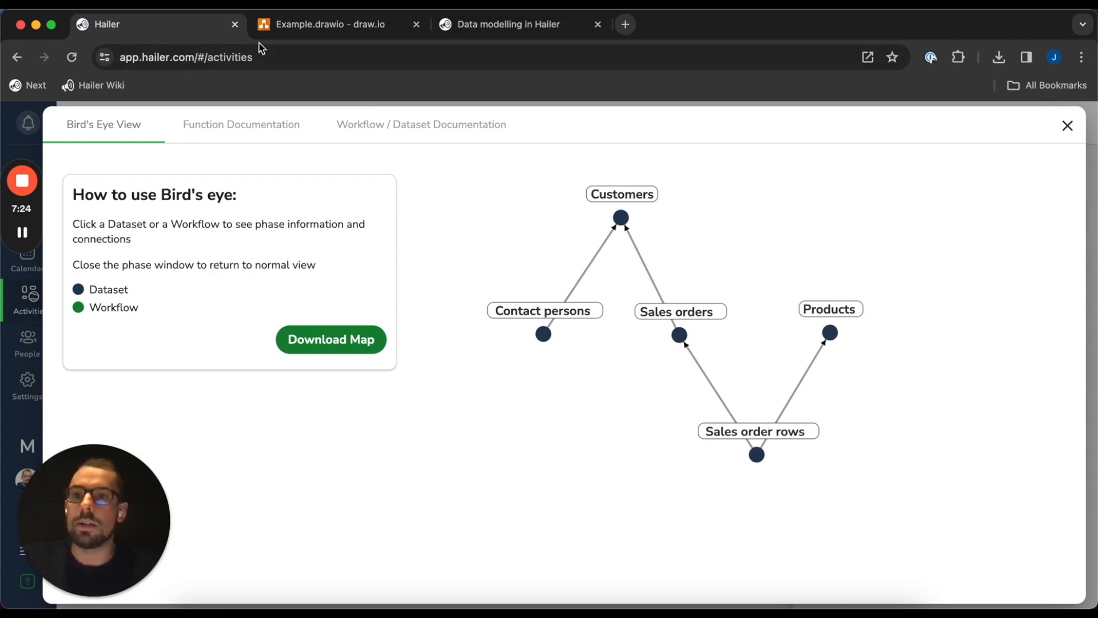
pyautogui.click(337, 29)
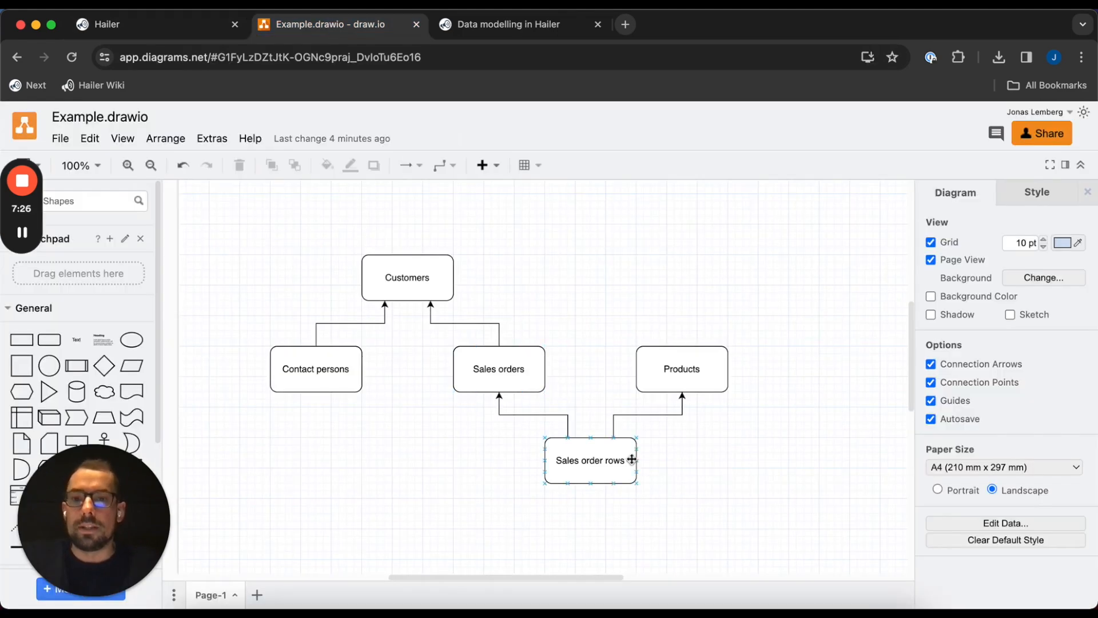
pyautogui.moveTo(755, 501); pyautogui.dragTo(239, 208)
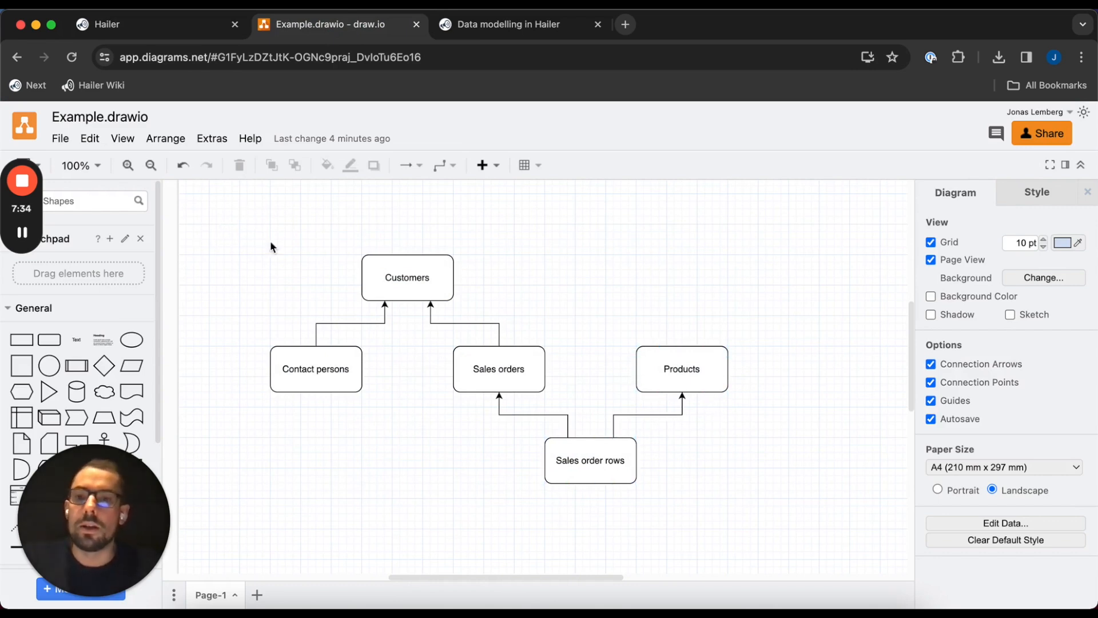
pyautogui.click(143, 30)
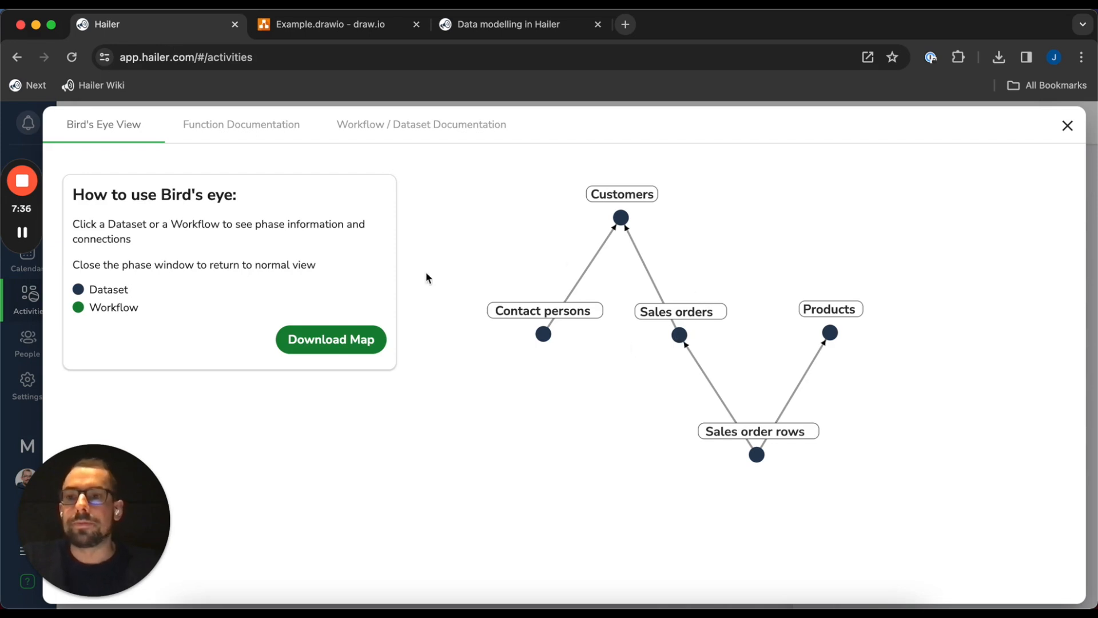
# Close the bird's-eye map, reopen it, then close it again
pyautogui.click(1067, 125)
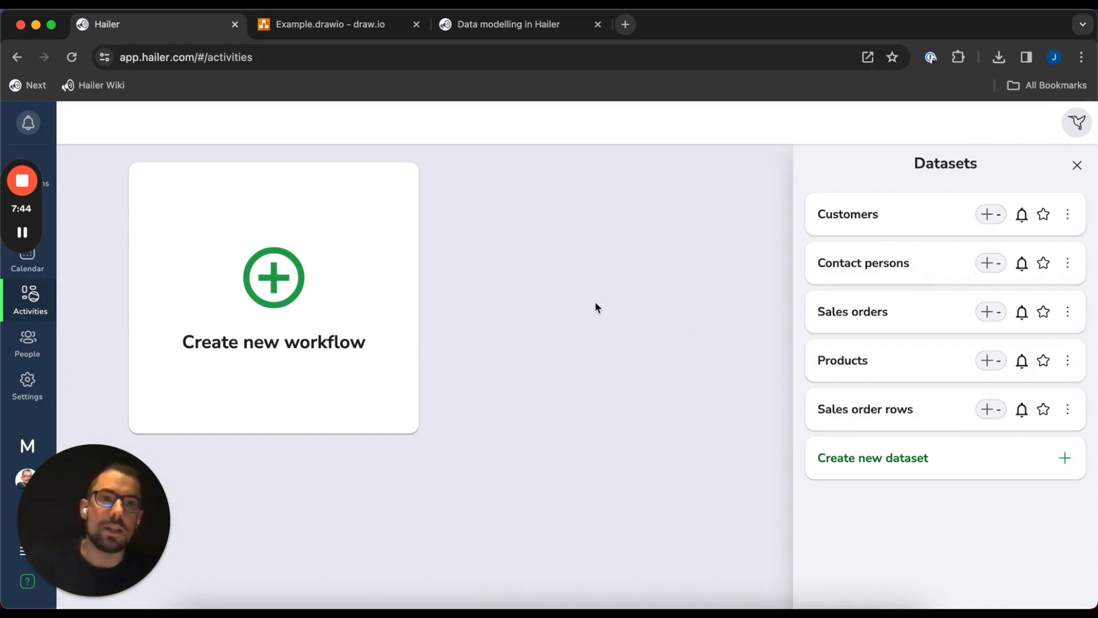
pyautogui.click(1080, 129)
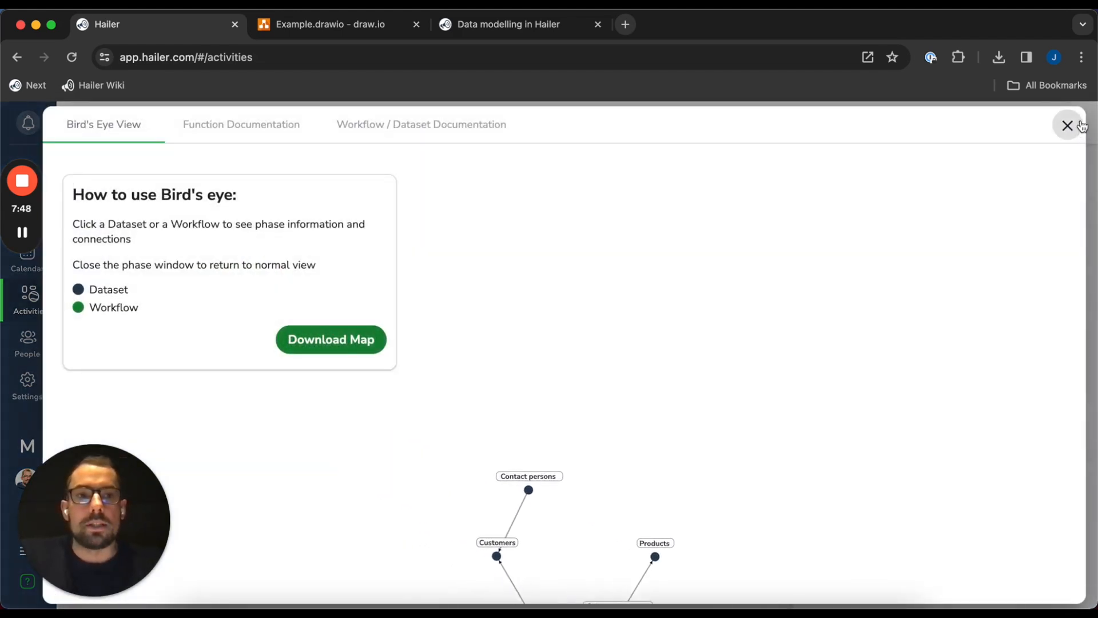
pyautogui.click(1065, 124)
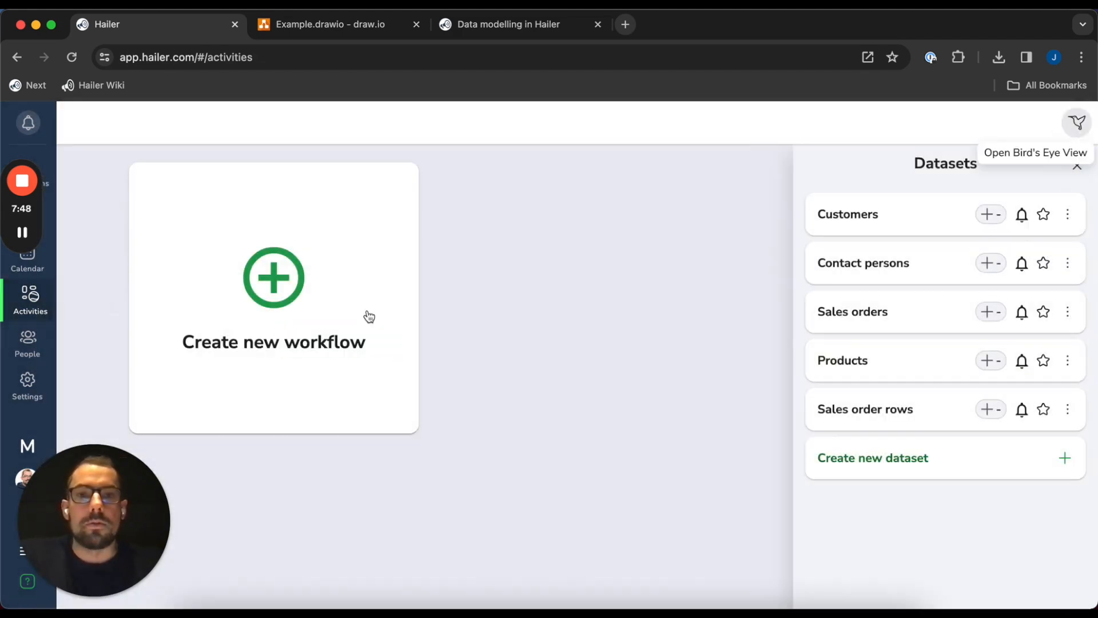
# Open the data model overview and switch to the Function Documentation view
pyautogui.click(1080, 127)
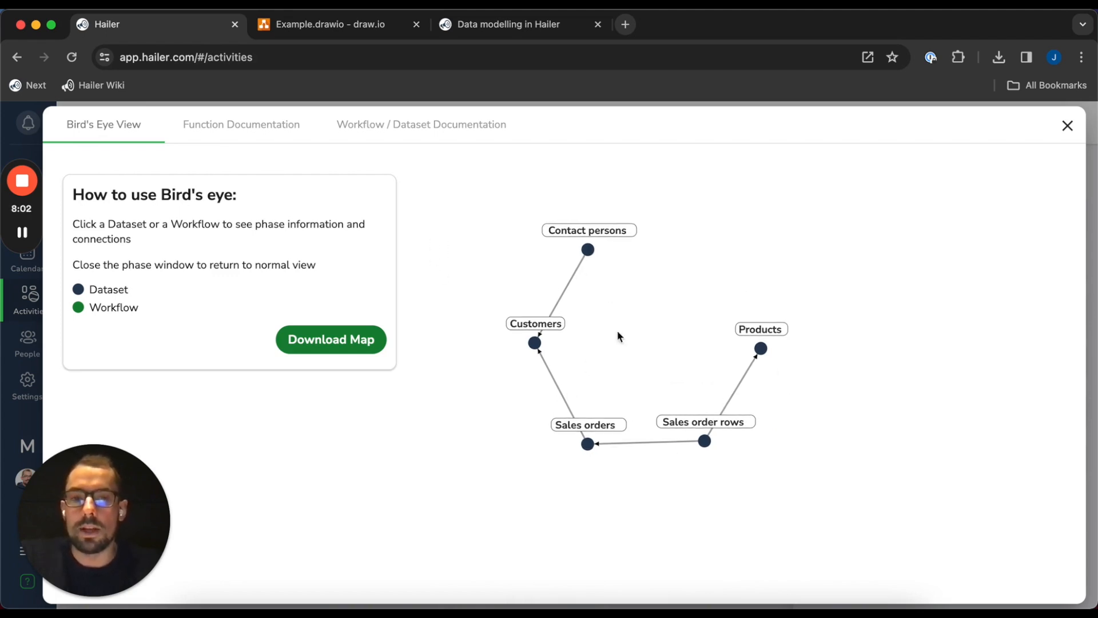
pyautogui.click(303, 125)
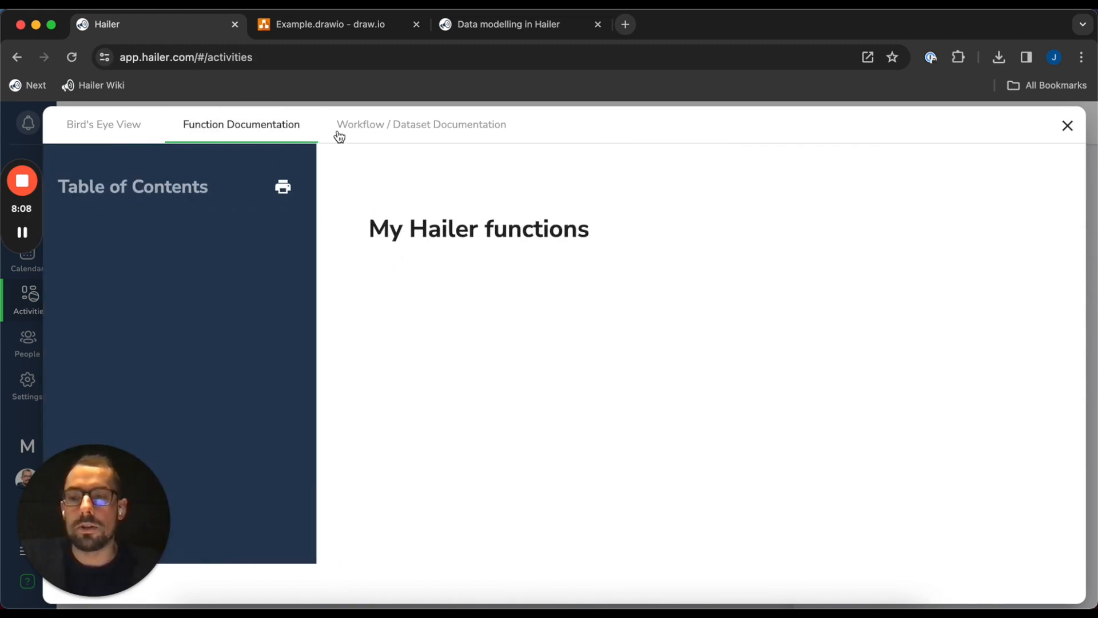
# Read the Workflow / Dataset Documentation field tables, then close the overview
pyautogui.click(410, 126)
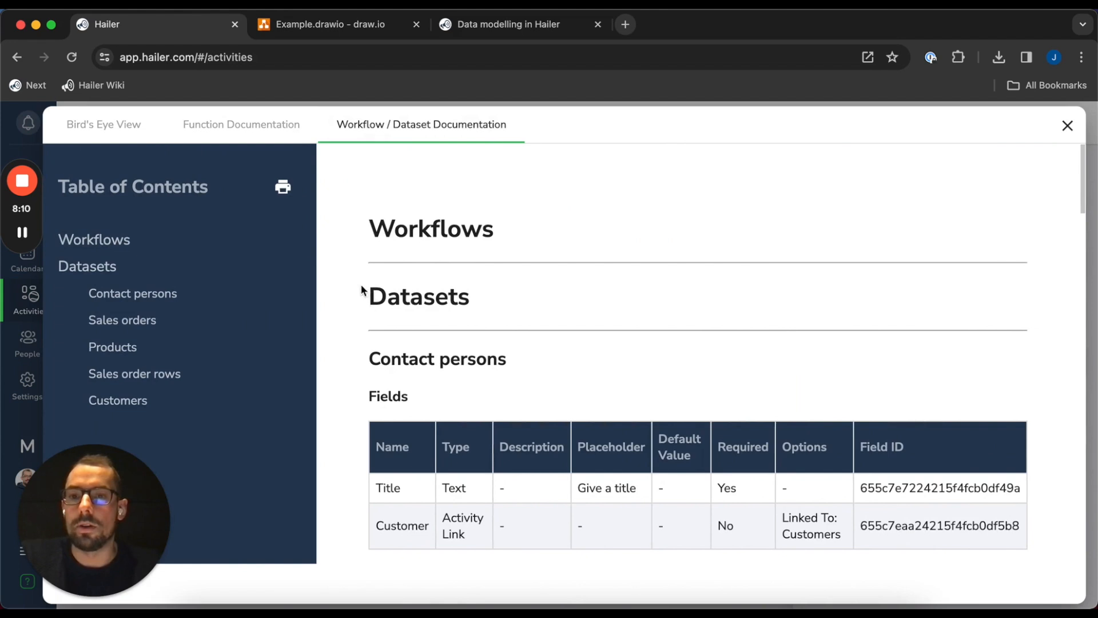
pyautogui.click(1067, 127)
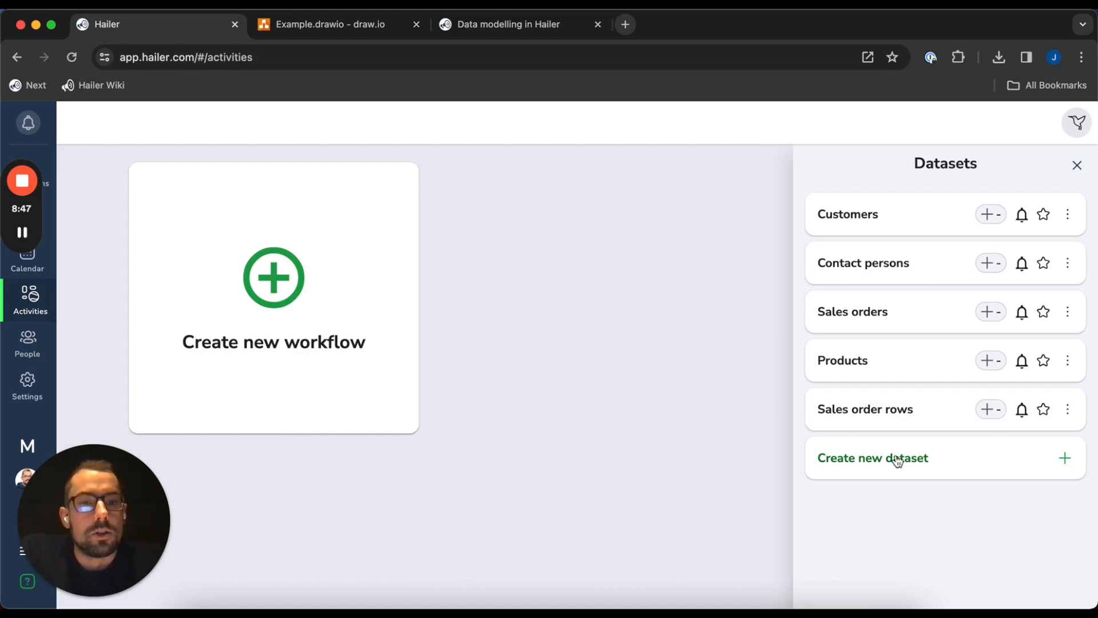
# Uncheck the discussion, announcement and guest options in Sales order rows' Social settings
pyautogui.click(1089, 413)
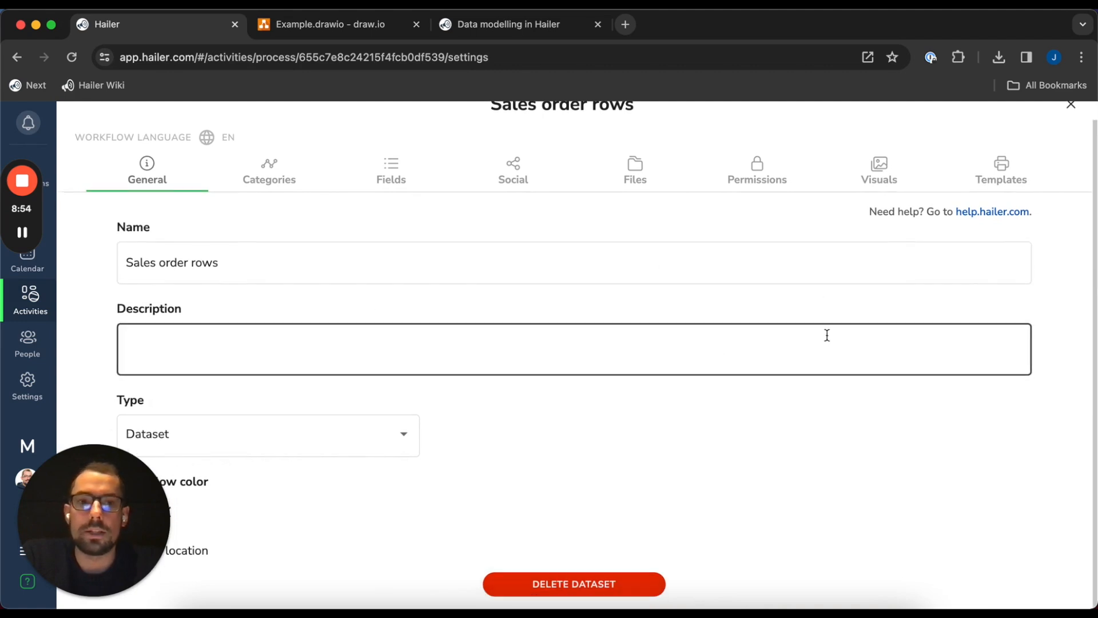
pyautogui.click(513, 183)
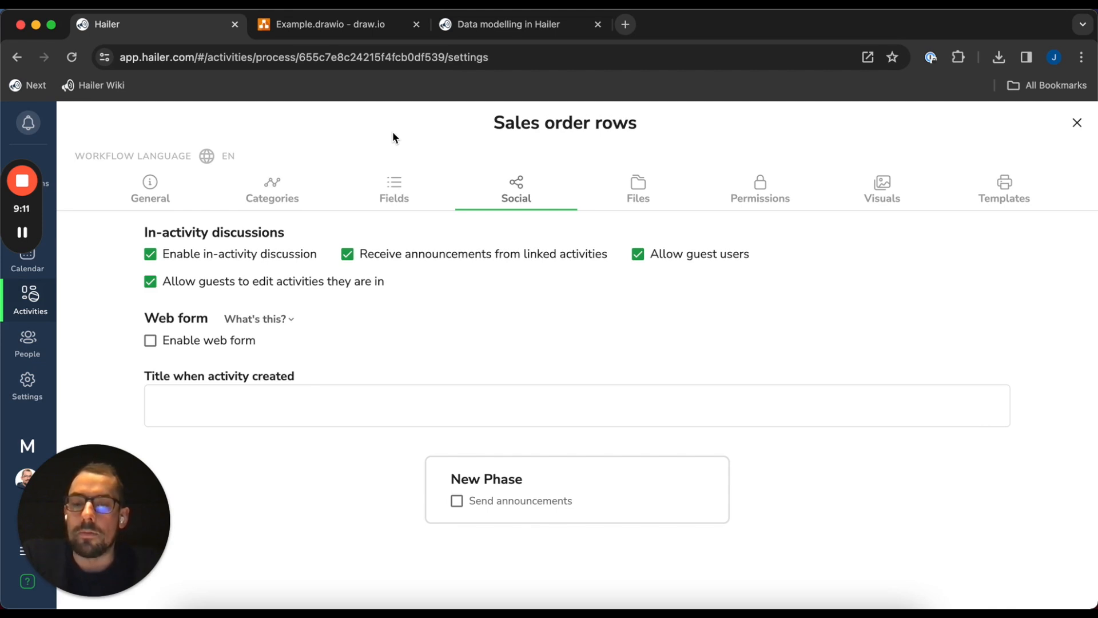
pyautogui.click(278, 288)
pyautogui.click(709, 255)
pyautogui.click(502, 254)
pyautogui.click(244, 254)
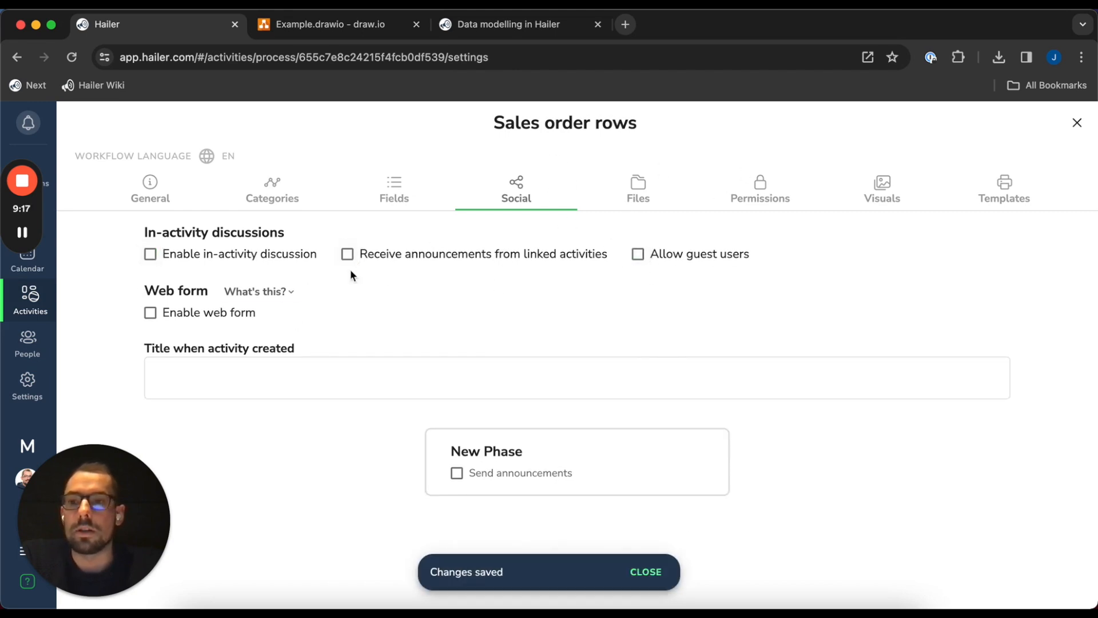
# Switch off File attachments in the Files settings
pyautogui.click(638, 188)
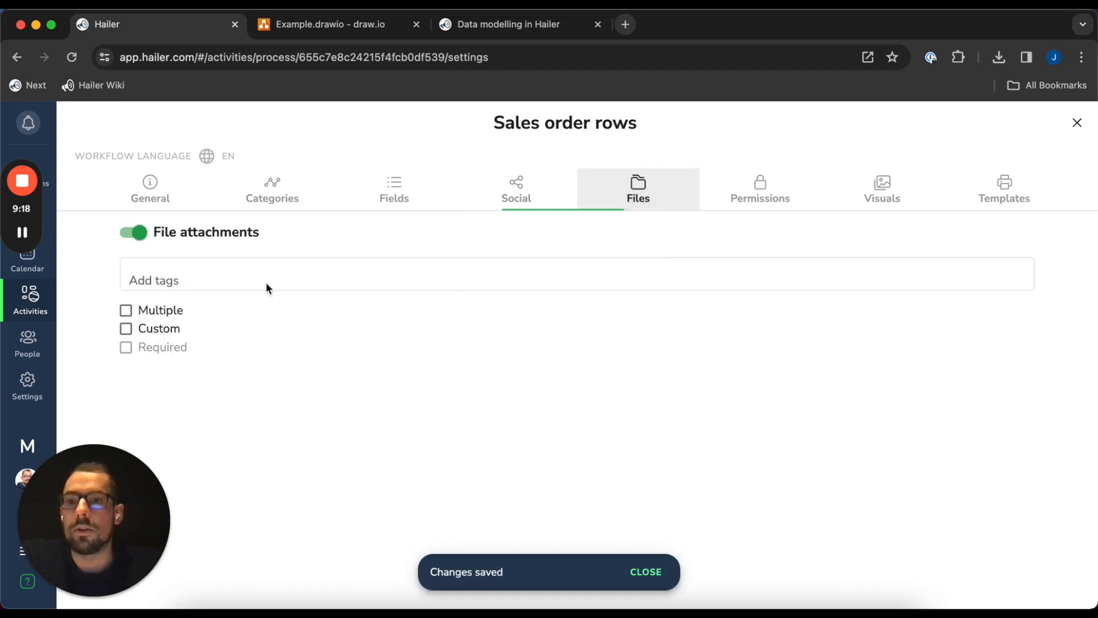
pyautogui.click(138, 233)
pyautogui.click(516, 189)
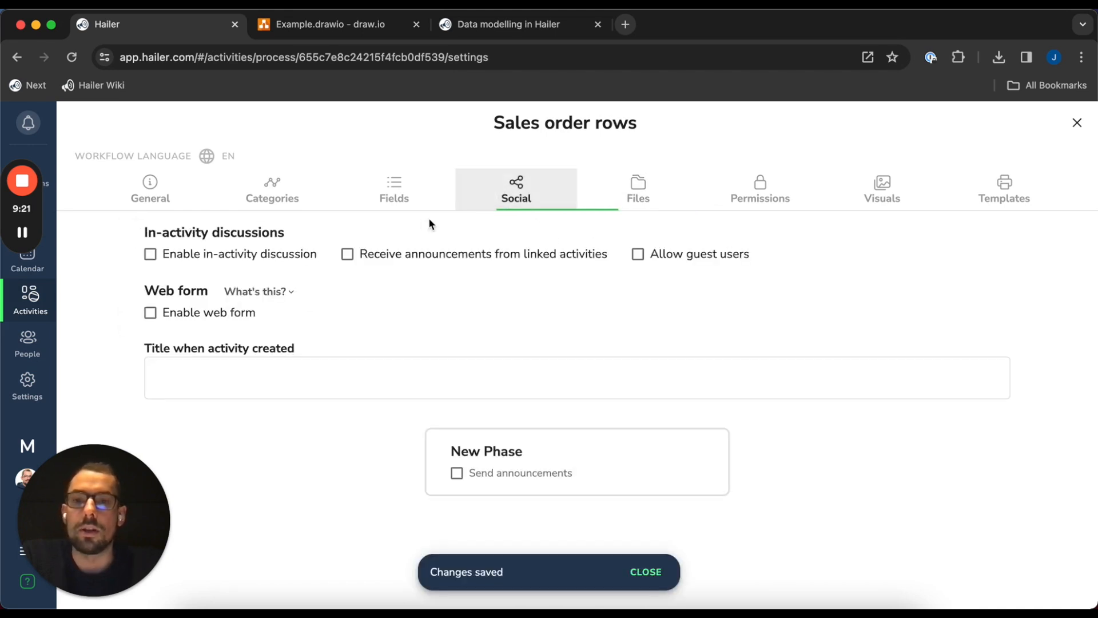
# Add a Numeric field named Amount to Sales order rows
pyautogui.click(392, 190)
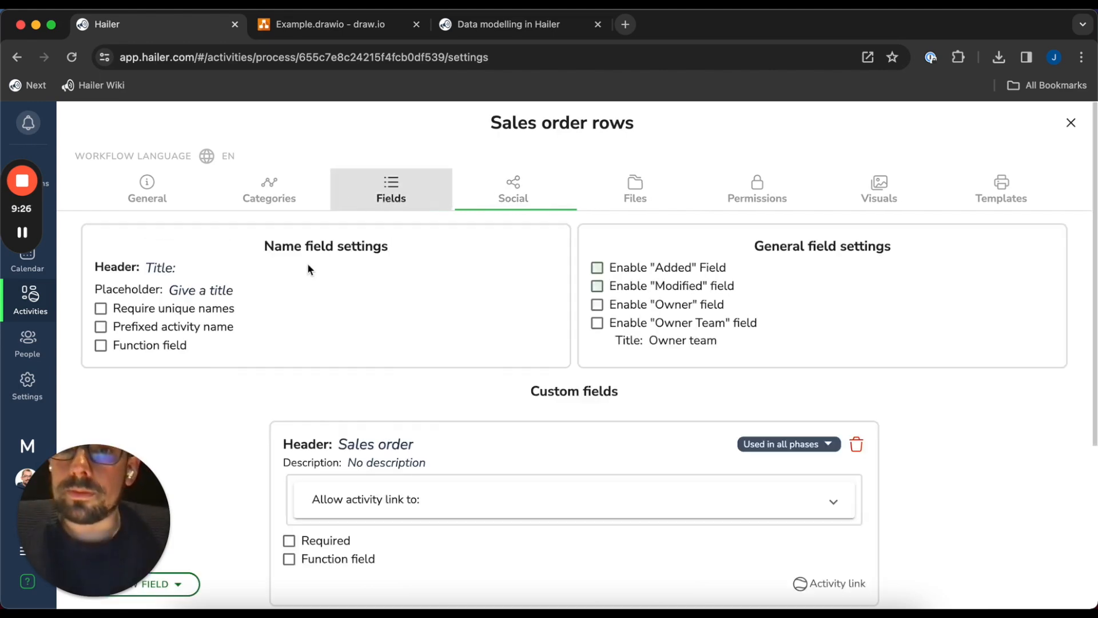
pyautogui.scroll(-4, 222, 423)
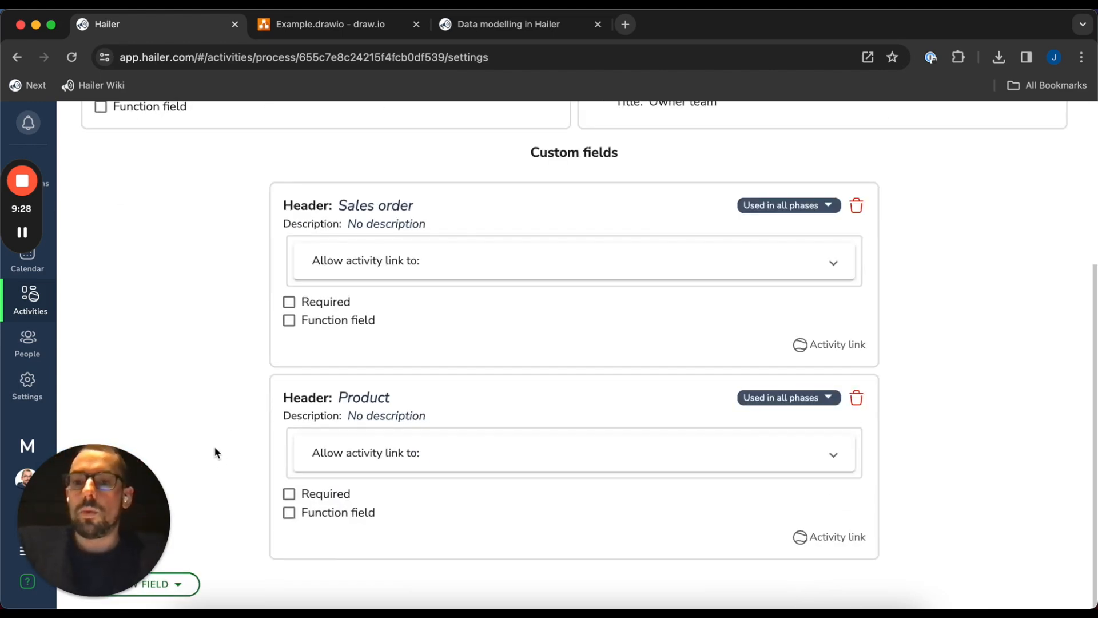
pyautogui.scroll(4, 223, 515)
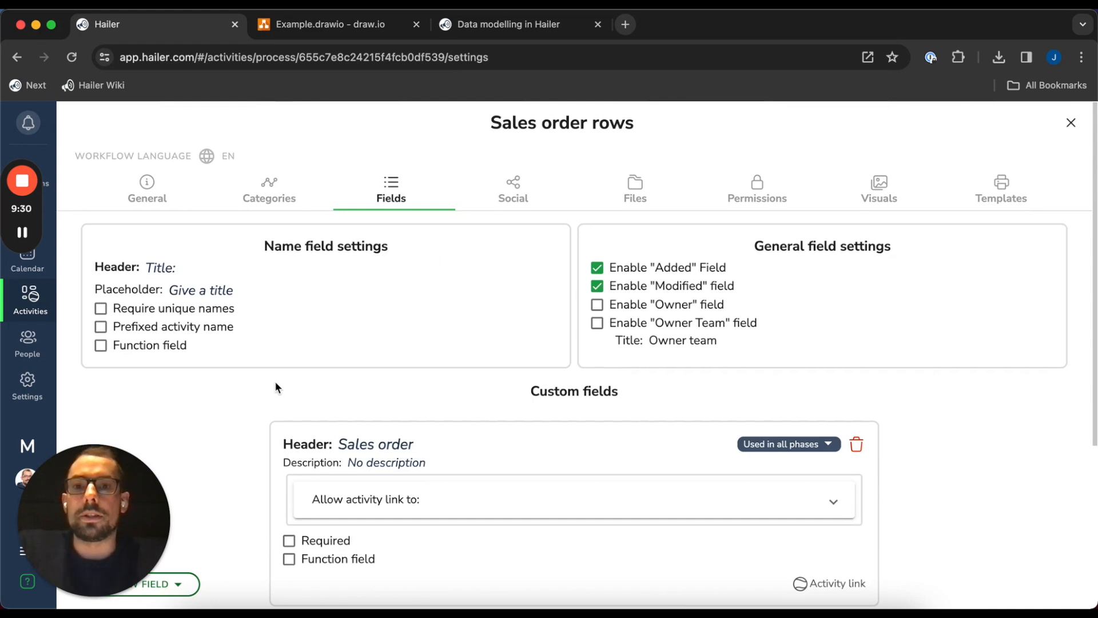
pyautogui.scroll(-4, 276, 388)
pyautogui.click(183, 584)
pyautogui.moveTo(181, 461)
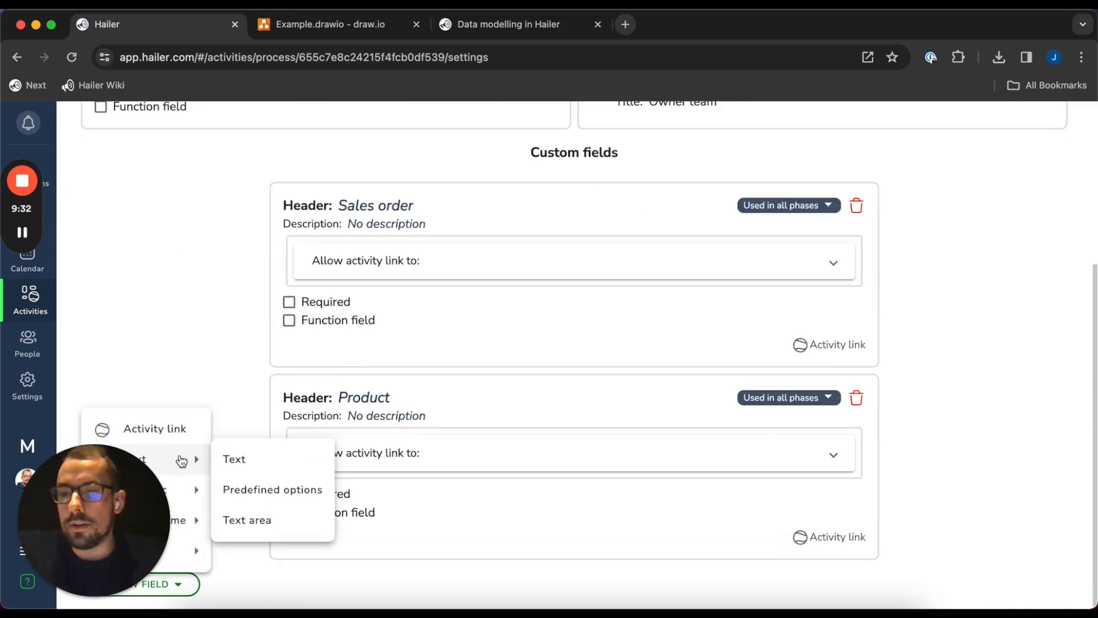
pyautogui.moveTo(180, 490)
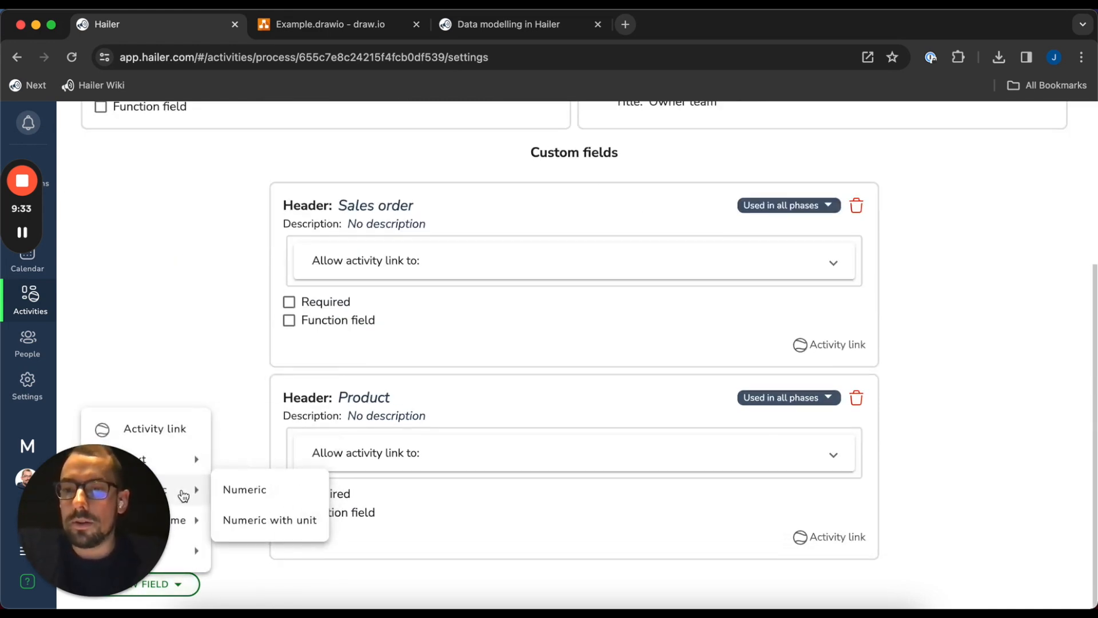
pyautogui.click(254, 490)
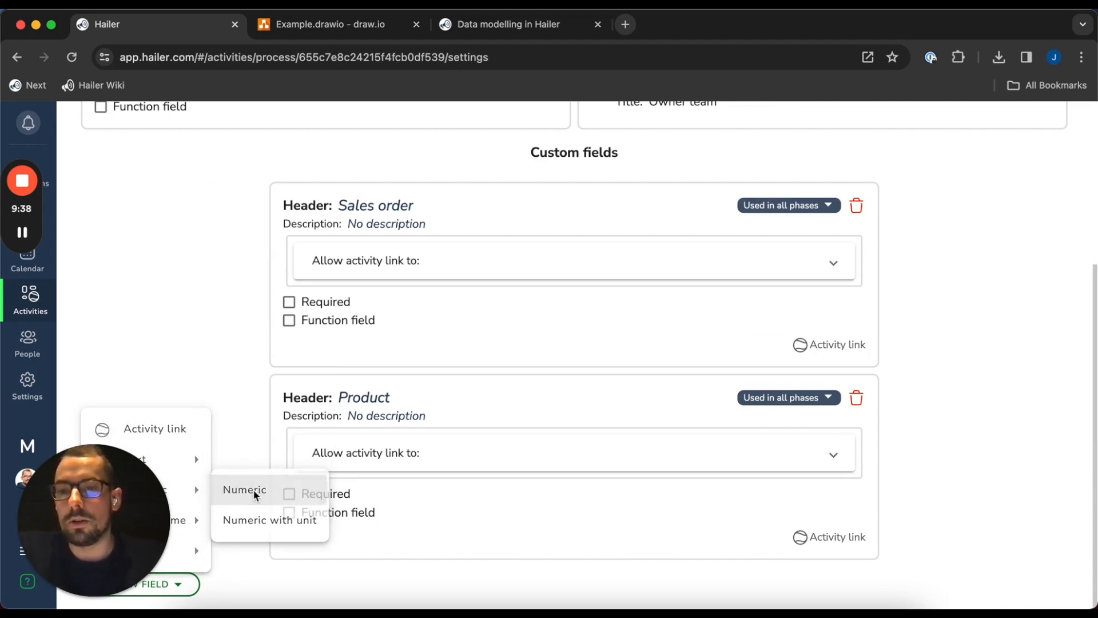
pyautogui.click(365, 441)
pyautogui.write('Amount')
pyautogui.click(204, 310)
# Mark the Sales order, Product and Amount fields as Required
pyautogui.scroll(6, 269, 485)
pyautogui.scroll(-2, 375, 409)
pyautogui.scroll(-4, 335, 388)
pyautogui.scroll(1, 372, 212)
pyautogui.scroll(2, 400, 234)
pyautogui.click(315, 272)
pyautogui.scroll(-1, 252, 295)
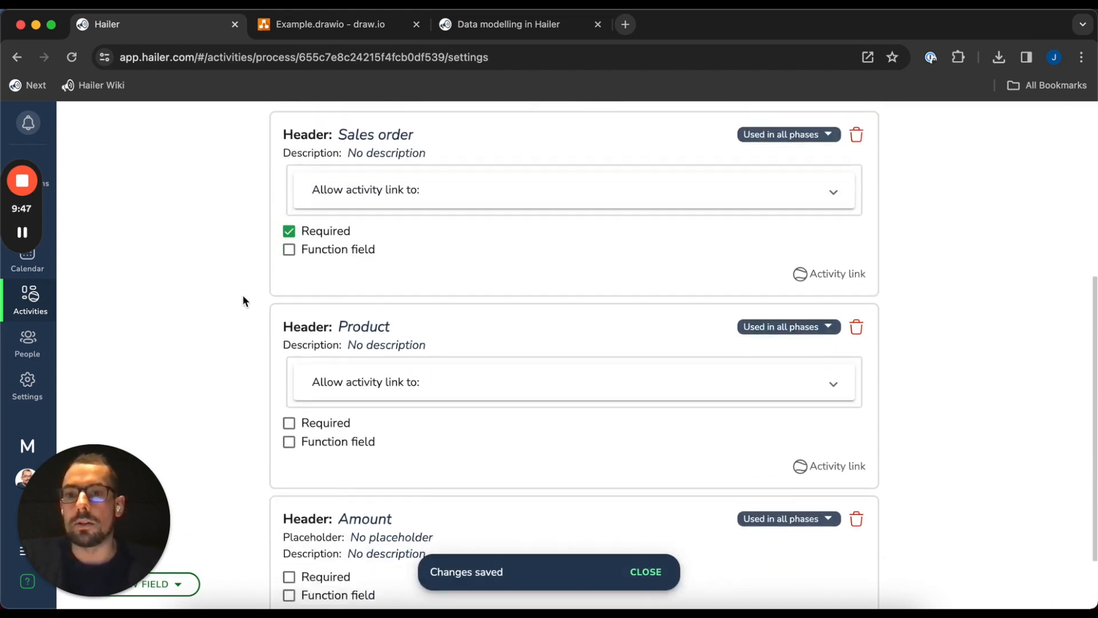
pyautogui.scroll(-2, 242, 294)
pyautogui.click(317, 342)
pyautogui.click(323, 496)
pyautogui.scroll(6, 229, 342)
pyautogui.scroll(-6, 232, 378)
pyautogui.click(188, 583)
pyautogui.moveTo(196, 503)
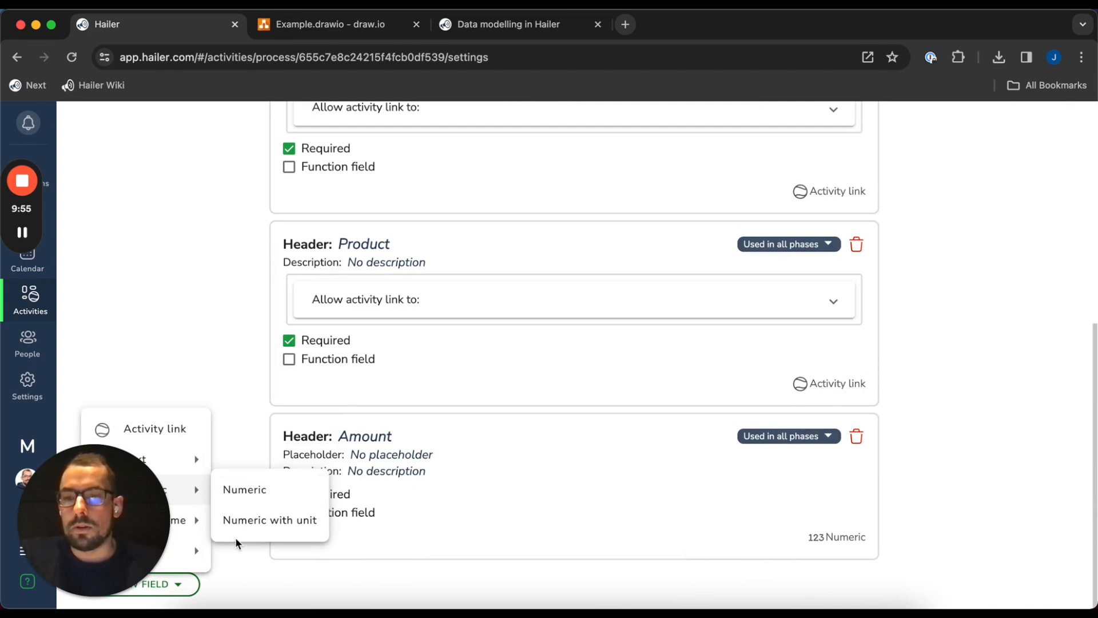
# Add a numeric-with-unit field named Unit price with unit €
pyautogui.click(265, 521)
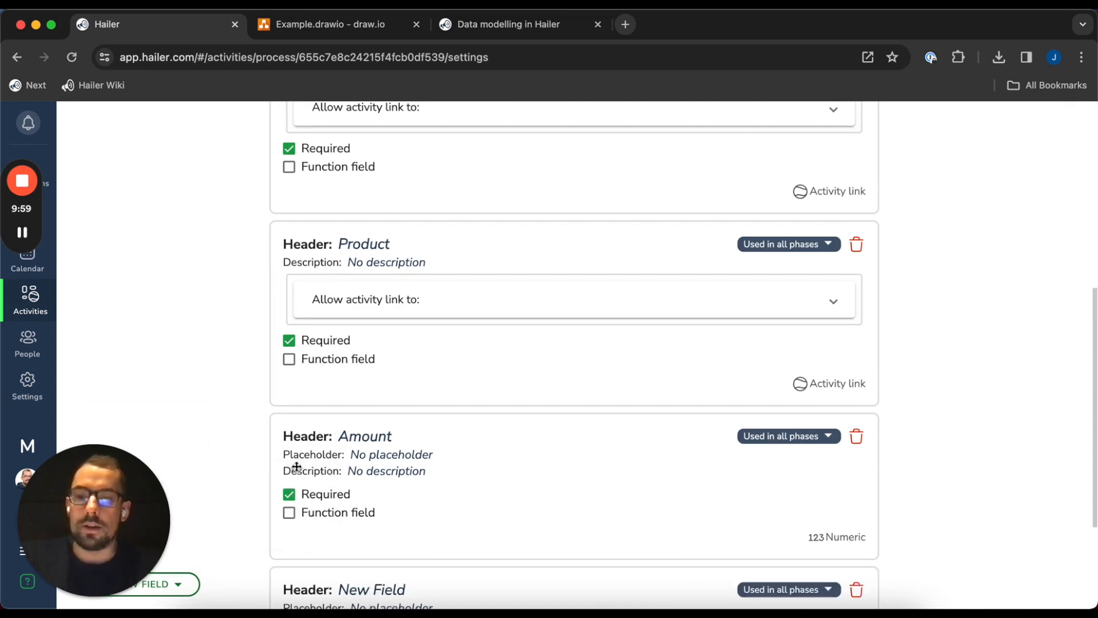
pyautogui.click(378, 421)
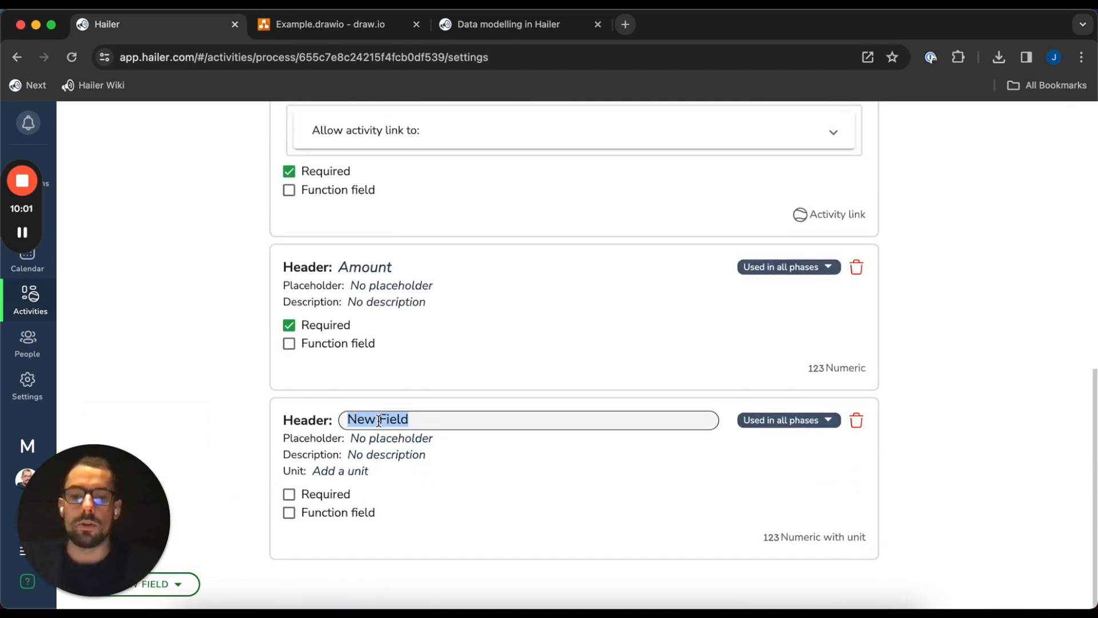
pyautogui.write('Unit pri')
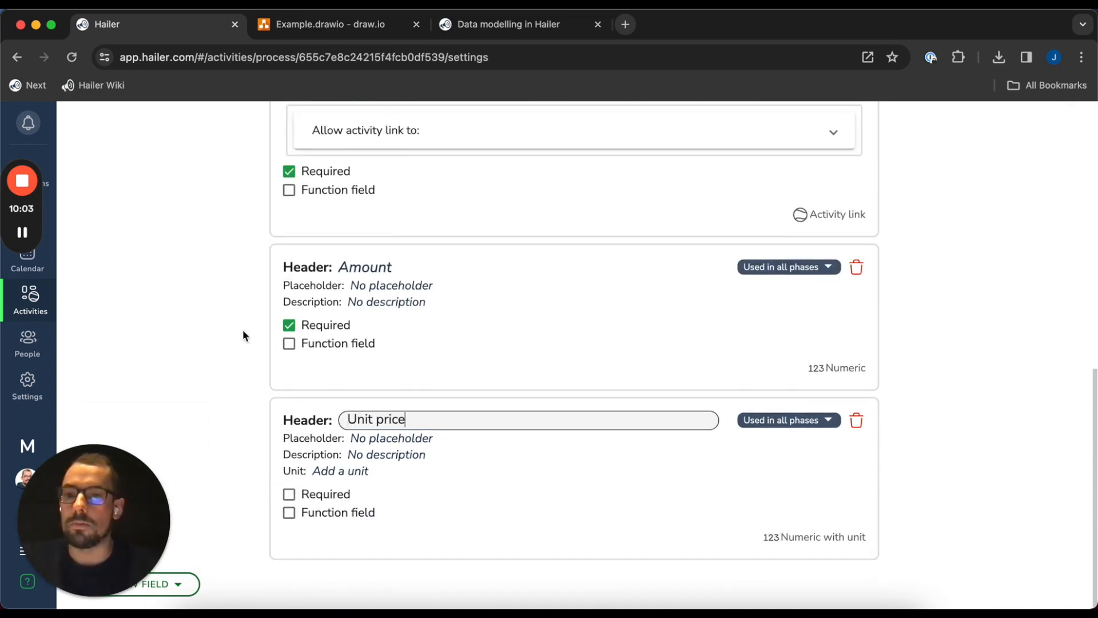
pyautogui.write('ce')
pyautogui.press('Return')
pyautogui.click(359, 474)
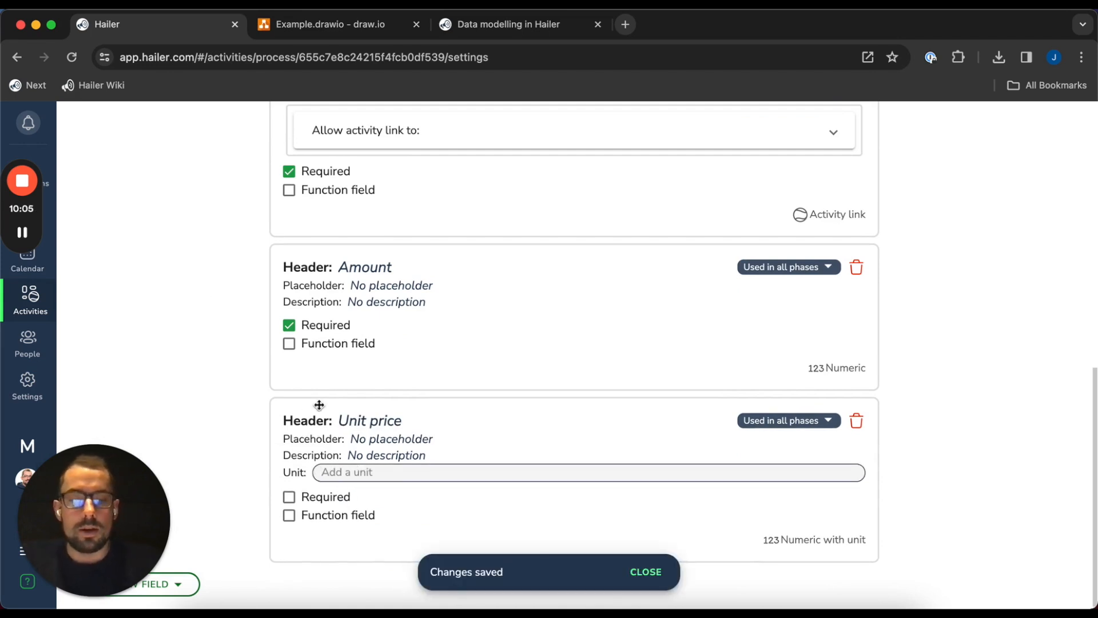
pyautogui.write('€')
pyautogui.press('Return')
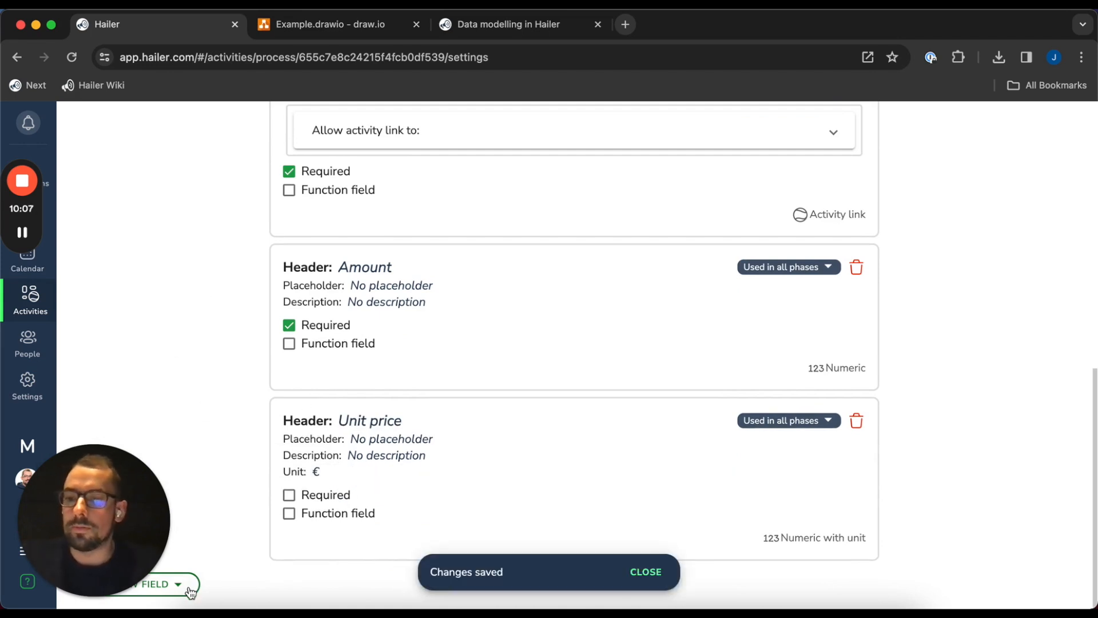
# Add a second numeric-with-unit field named Total price
pyautogui.click(171, 584)
pyautogui.click(276, 520)
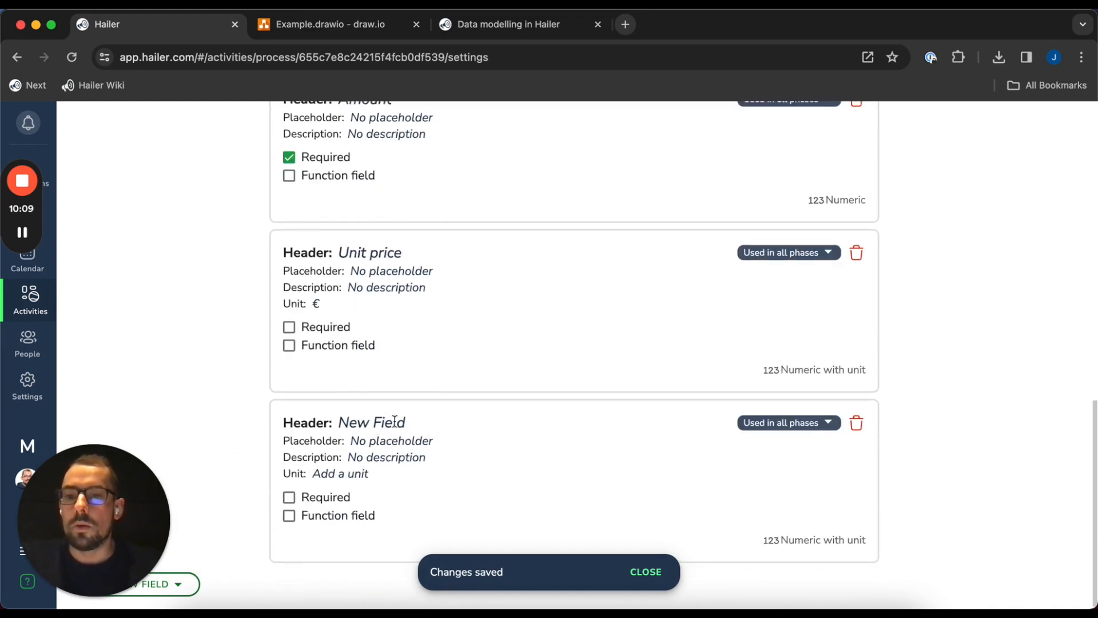
pyautogui.click(366, 412)
pyautogui.write('T')
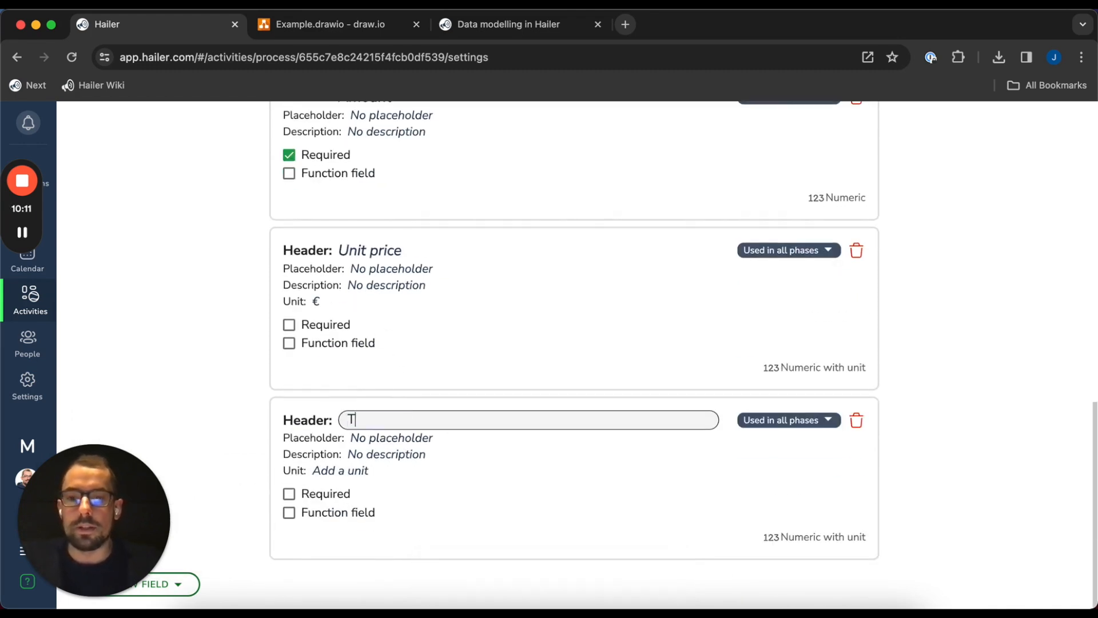
pyautogui.write('otal price')
pyautogui.press('Return')
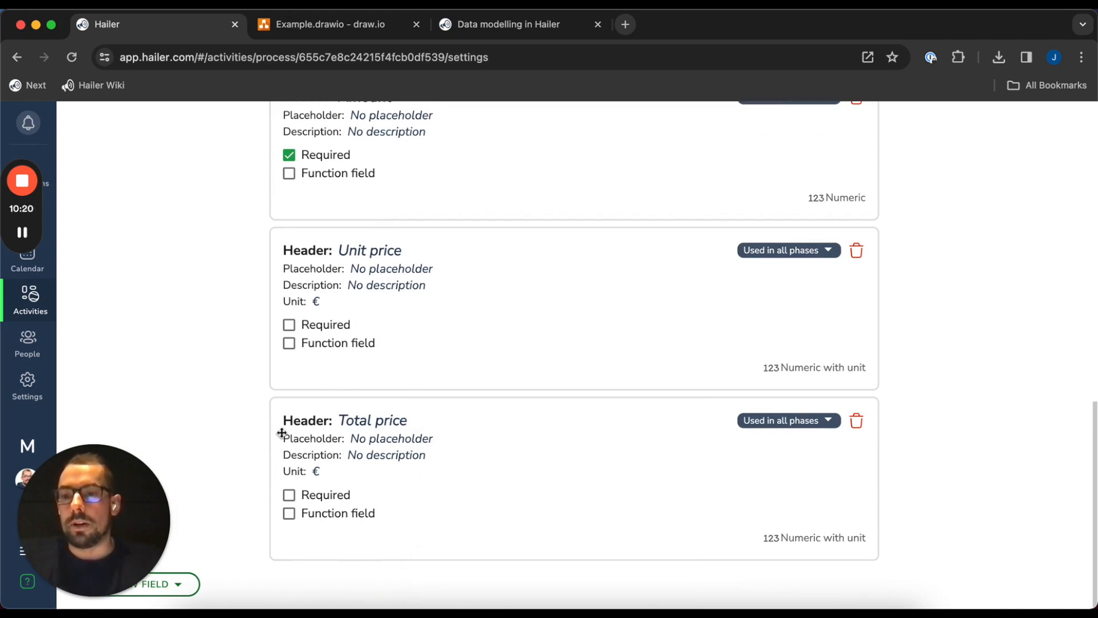
pyautogui.scroll(10, 316, 370)
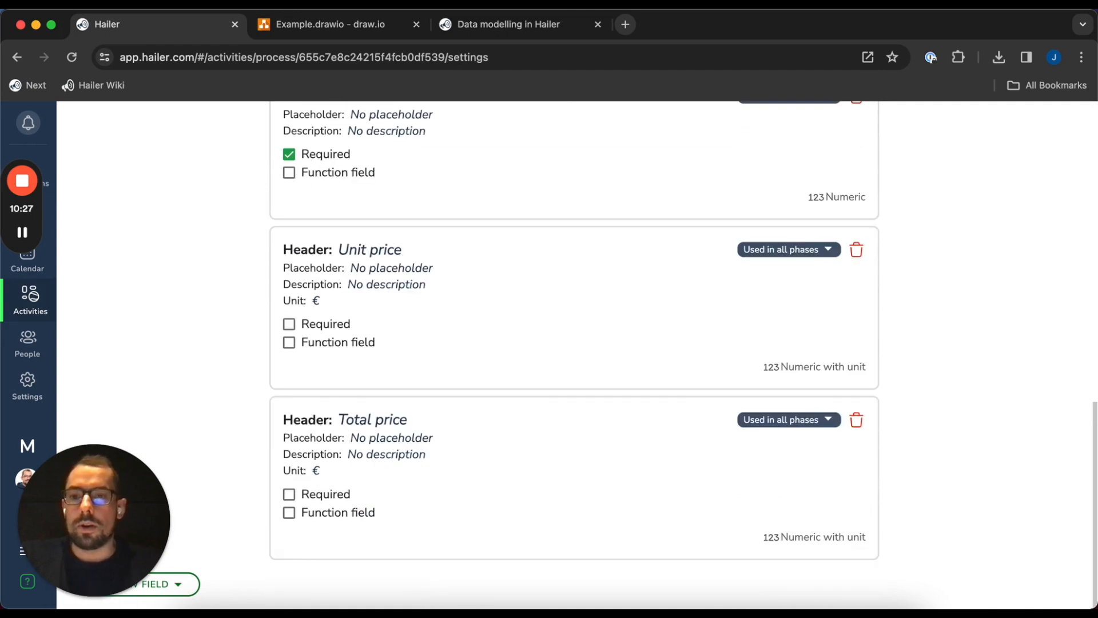
pyautogui.click(156, 583)
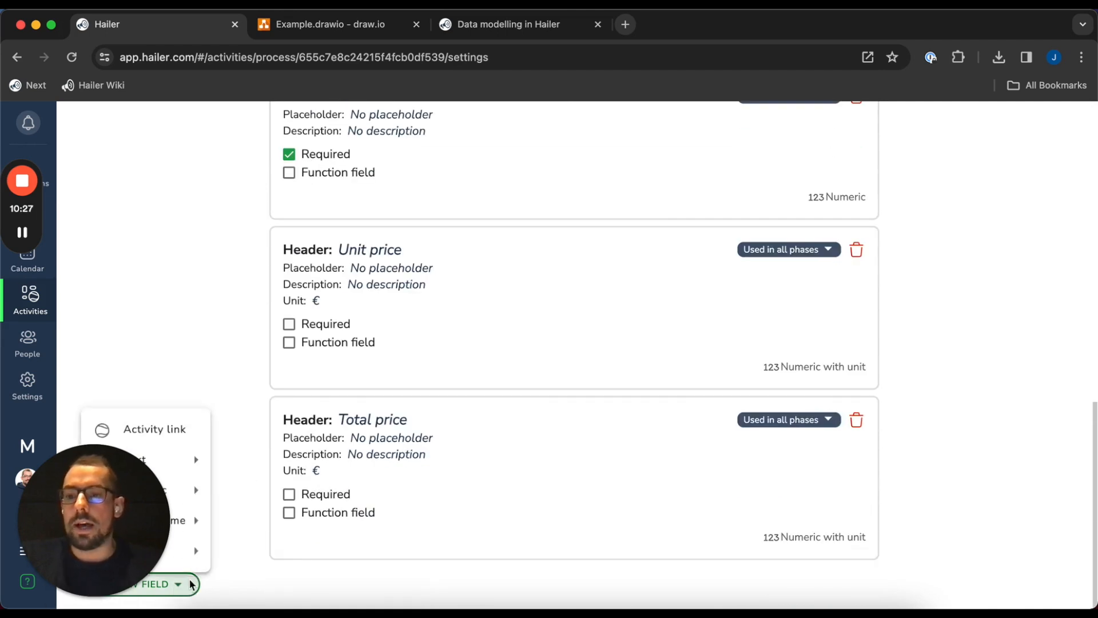
pyautogui.moveTo(193, 467)
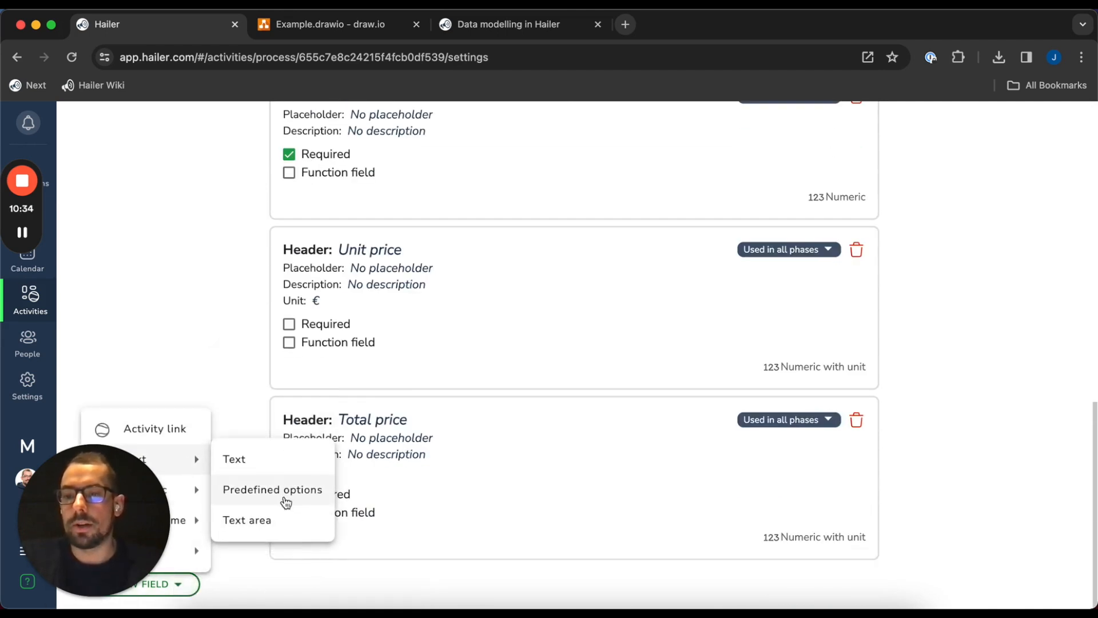
# Add a predefined-options field named Unit
pyautogui.click(283, 493)
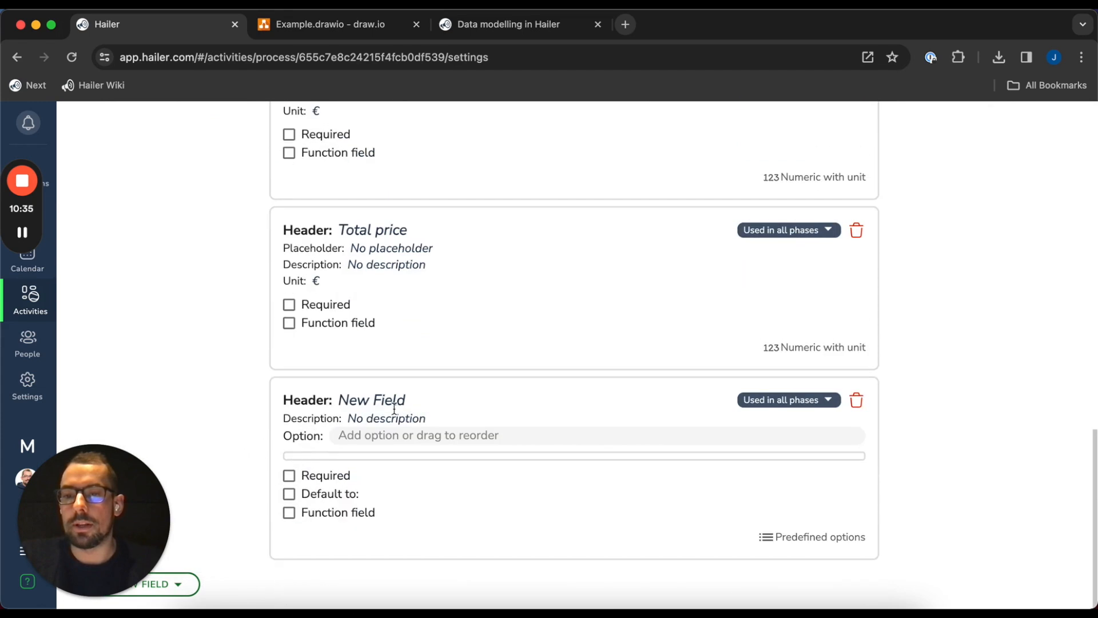
pyautogui.click(376, 402)
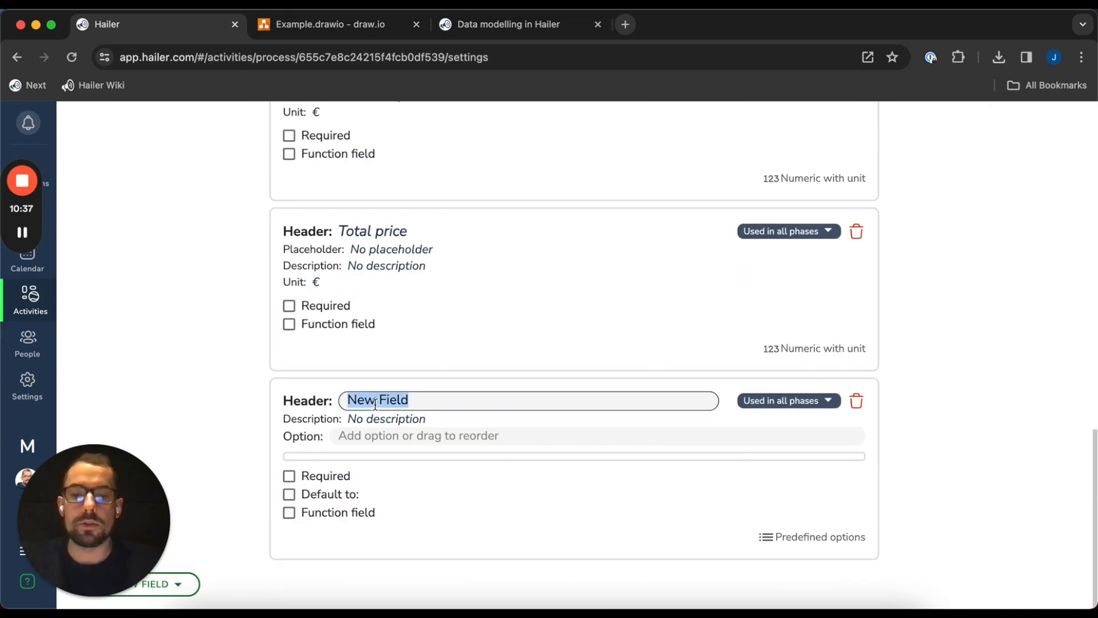
pyautogui.write('Unit')
pyautogui.press('Return')
# Give the Unit field the choices kg, pcs and m3
pyautogui.click(395, 439)
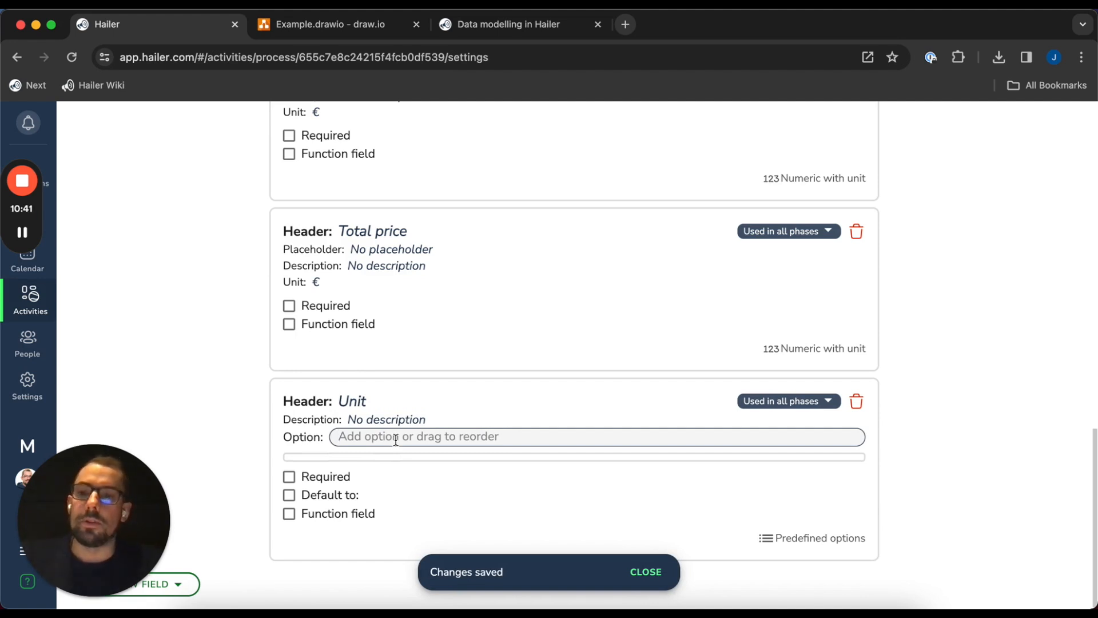
pyautogui.write('kg')
pyautogui.press('Return')
pyautogui.write('pcs')
pyautogui.press('Return')
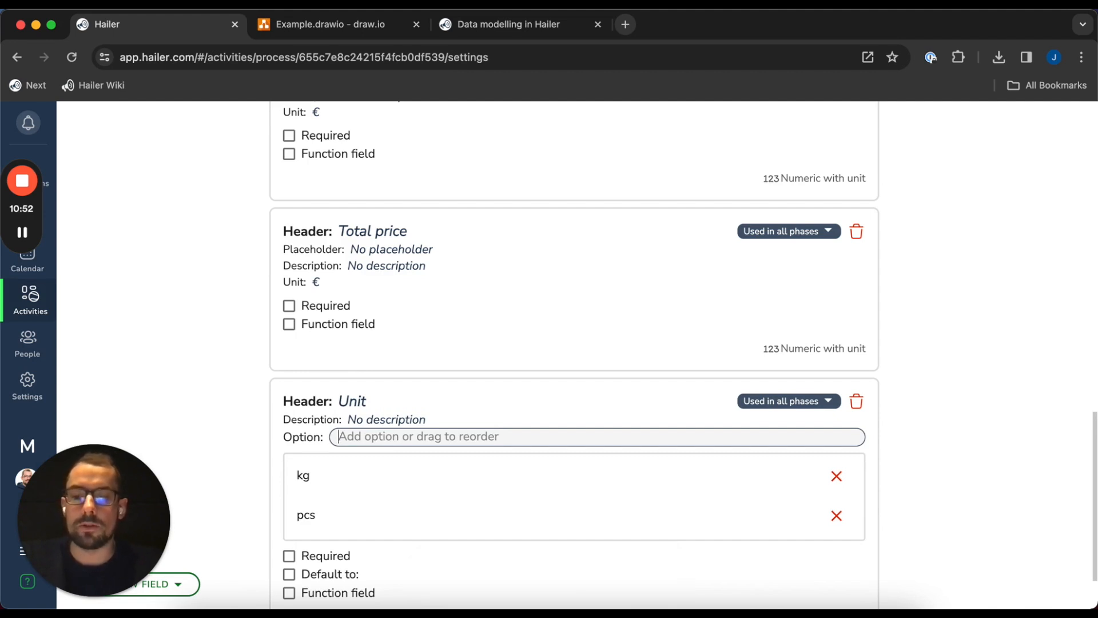
pyautogui.write('m3')
pyautogui.press('Return')
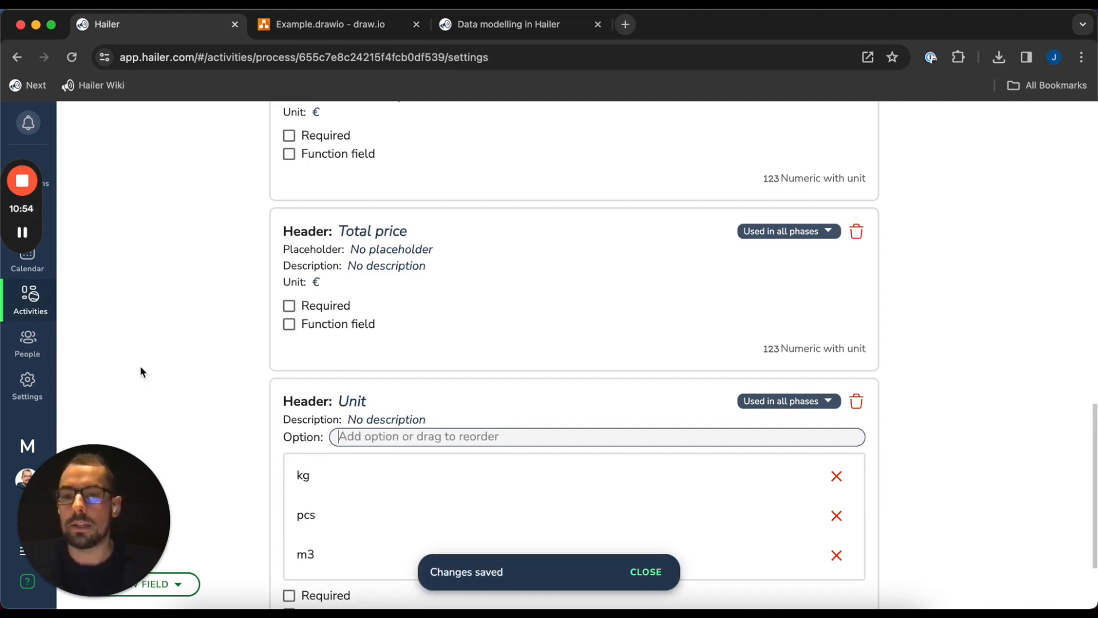
pyautogui.scroll(-2, 145, 386)
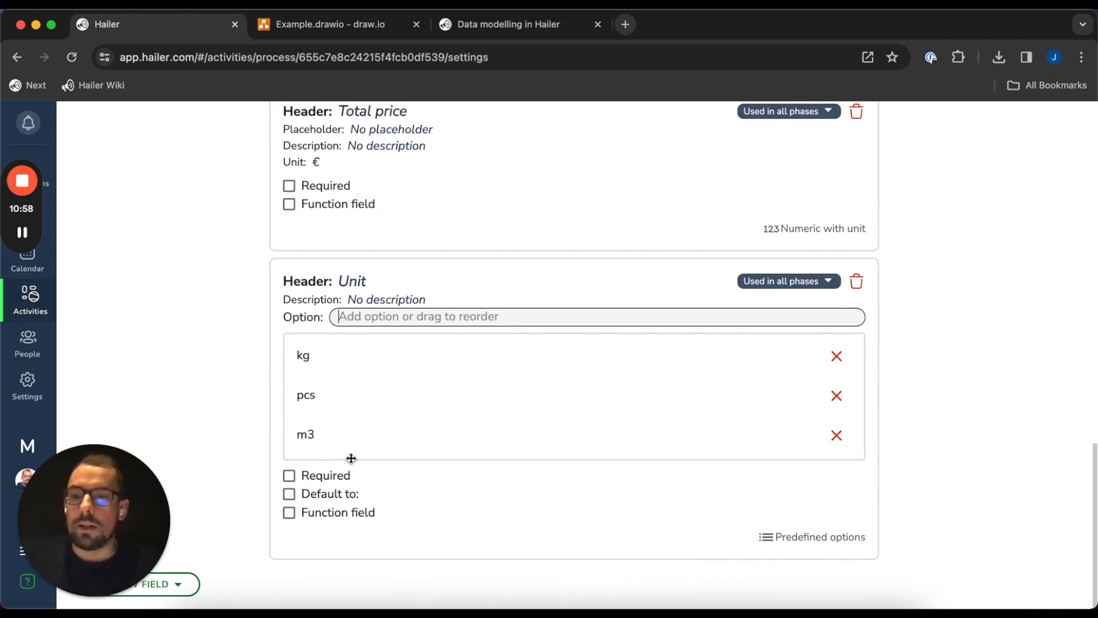
pyautogui.scroll(7, 446, 492)
pyautogui.scroll(-7, 443, 491)
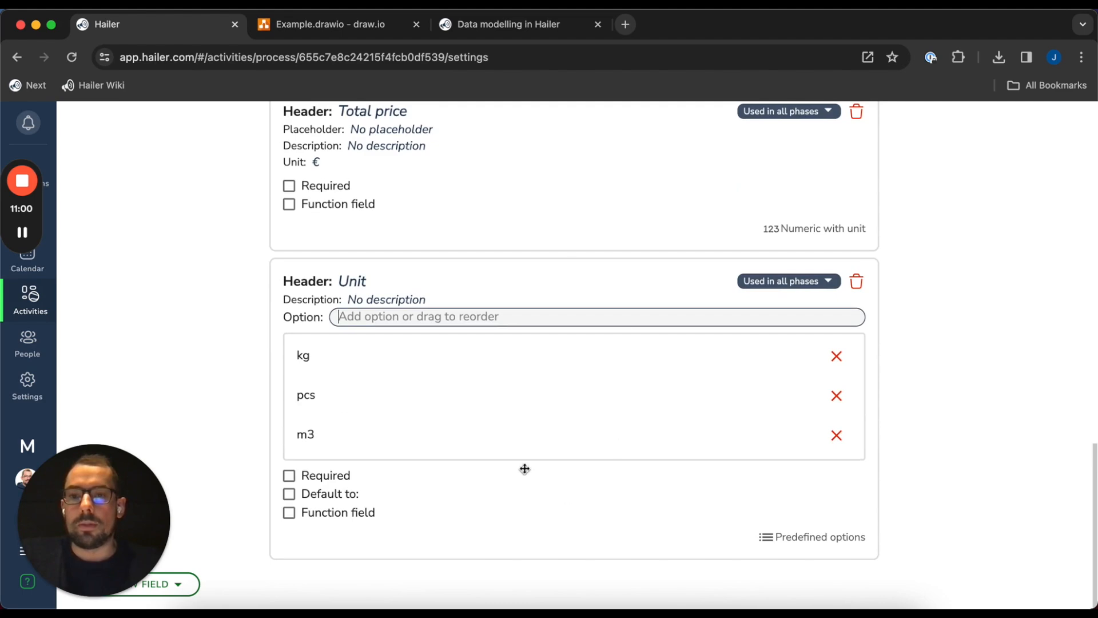
pyautogui.scroll(15, 526, 469)
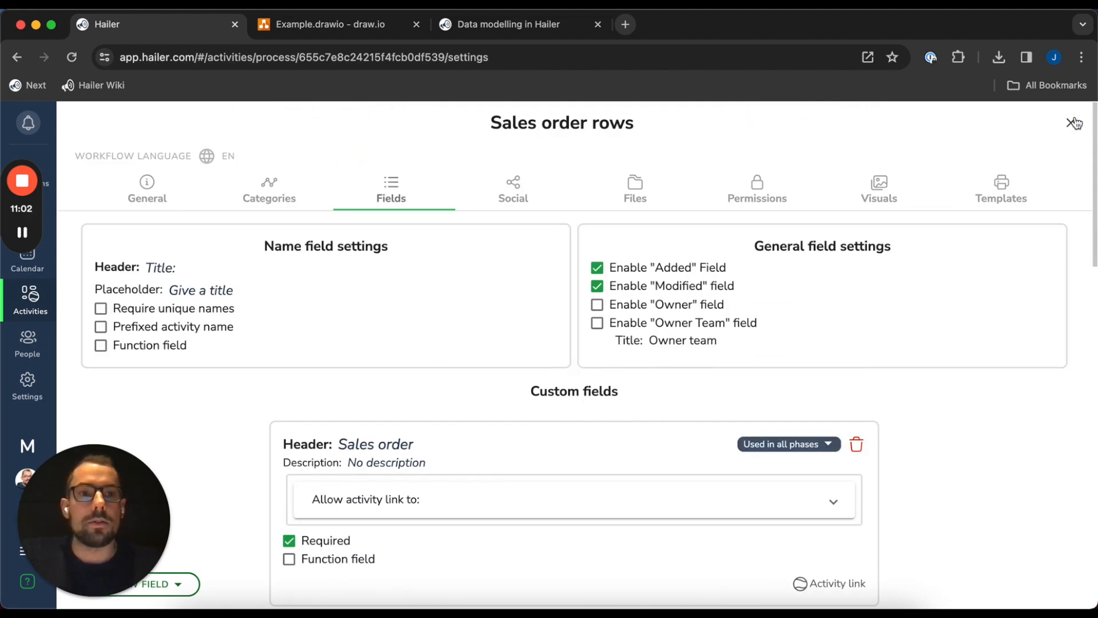
# Close the Sales order rows settings and open the Products dataset settings
pyautogui.click(1072, 123)
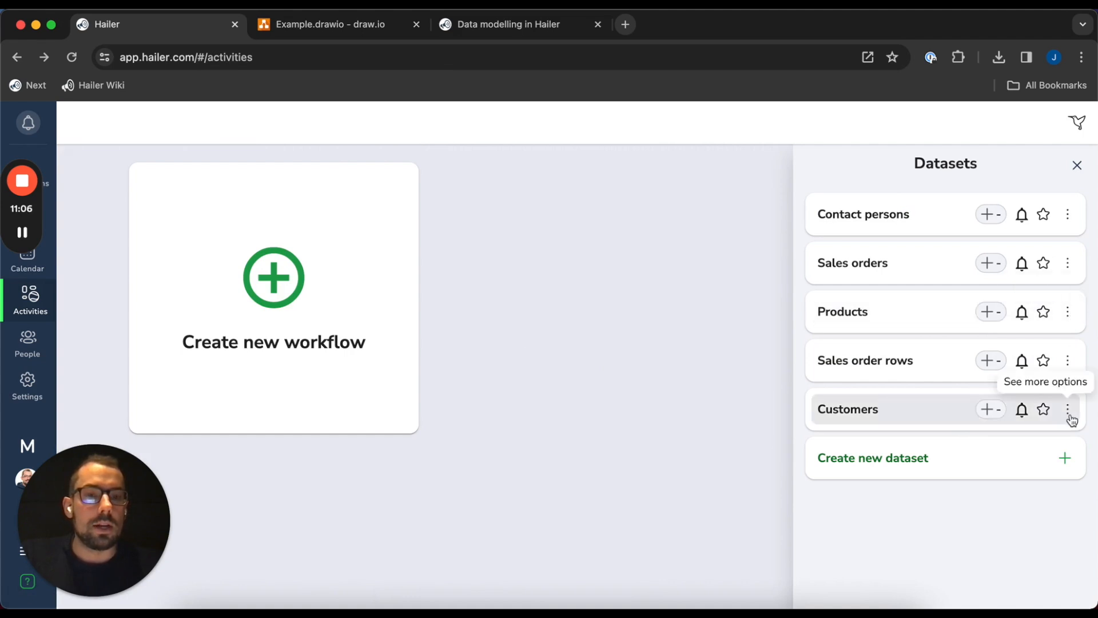
pyautogui.click(1068, 312)
pyautogui.click(1056, 346)
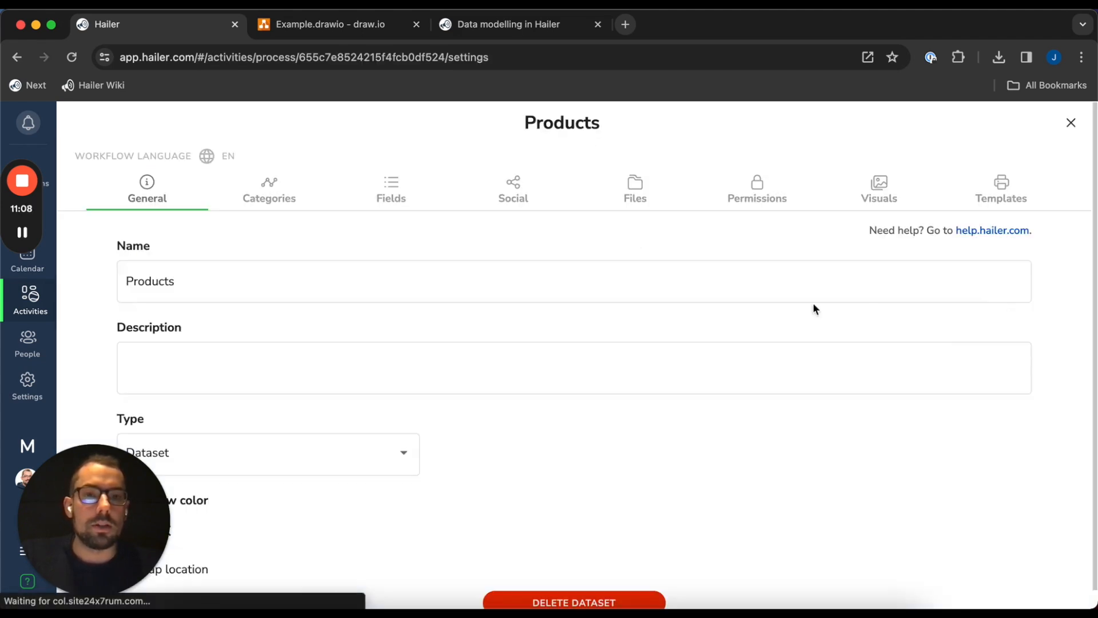
pyautogui.click(371, 182)
pyautogui.click(514, 186)
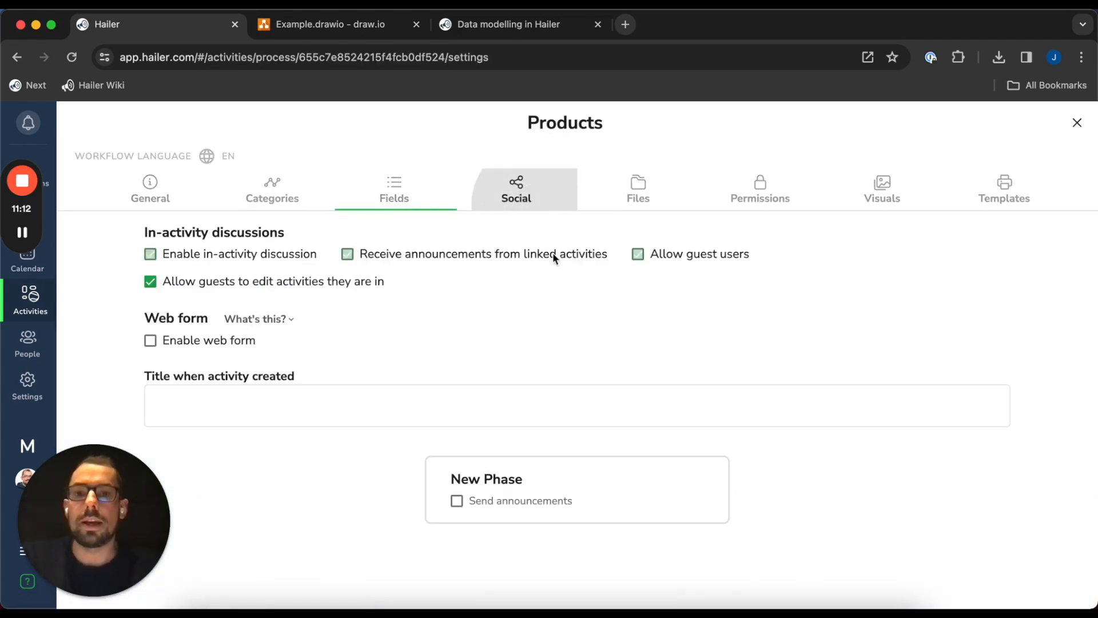
# Turn off discussion, linked-activity announcements, guest users and file attachments for Products
pyautogui.click(298, 289)
pyautogui.click(697, 260)
pyautogui.click(347, 254)
pyautogui.click(639, 189)
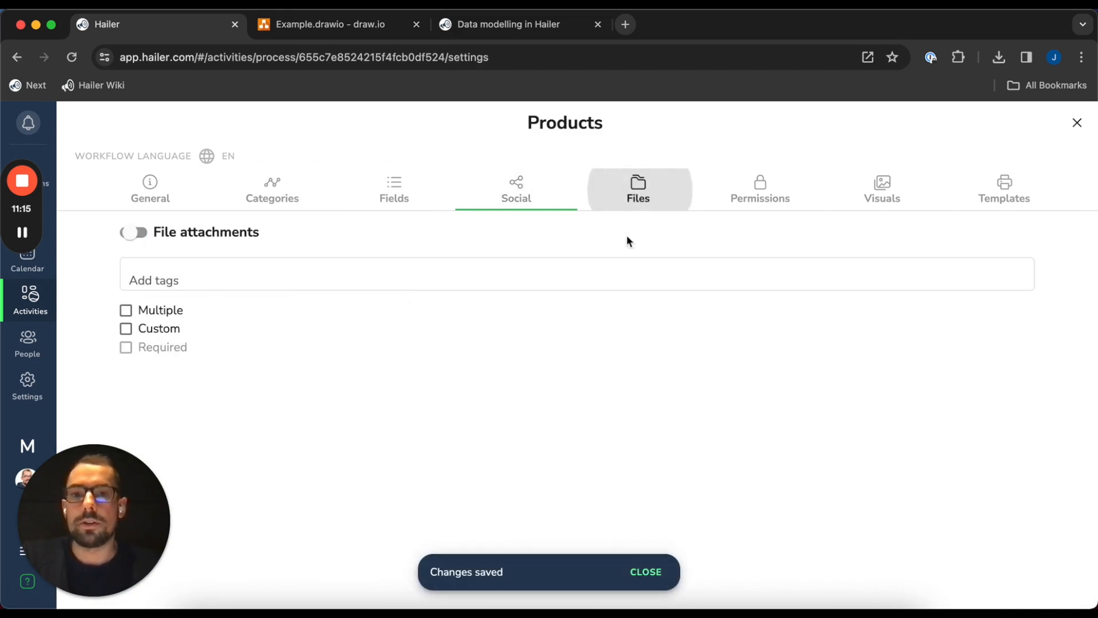
pyautogui.click(134, 233)
pyautogui.click(510, 190)
pyautogui.click(400, 190)
pyautogui.click(160, 583)
pyautogui.moveTo(193, 494)
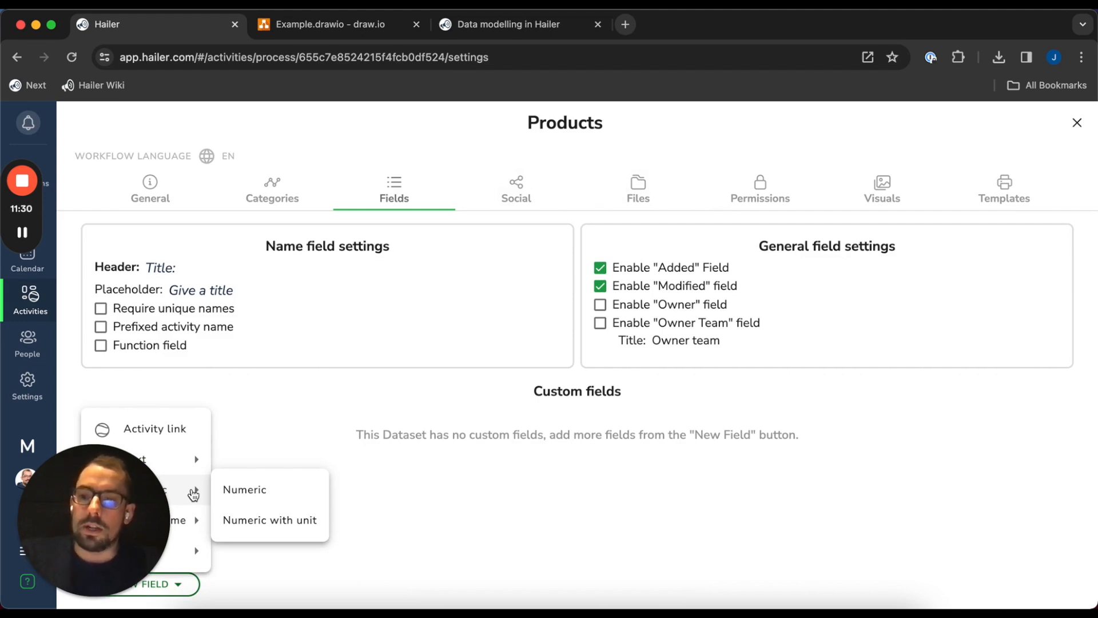
# Add a Unit price numeric field to Products with unit €
pyautogui.click(284, 521)
pyautogui.click(394, 421)
pyautogui.write('U')
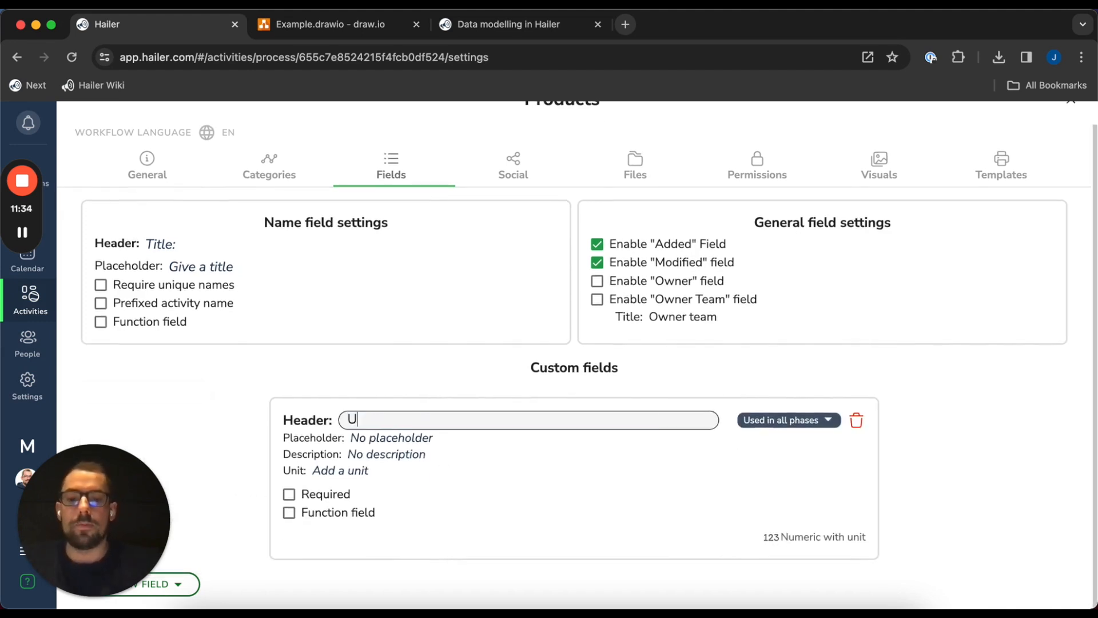
pyautogui.write('nit price')
pyautogui.press('Return')
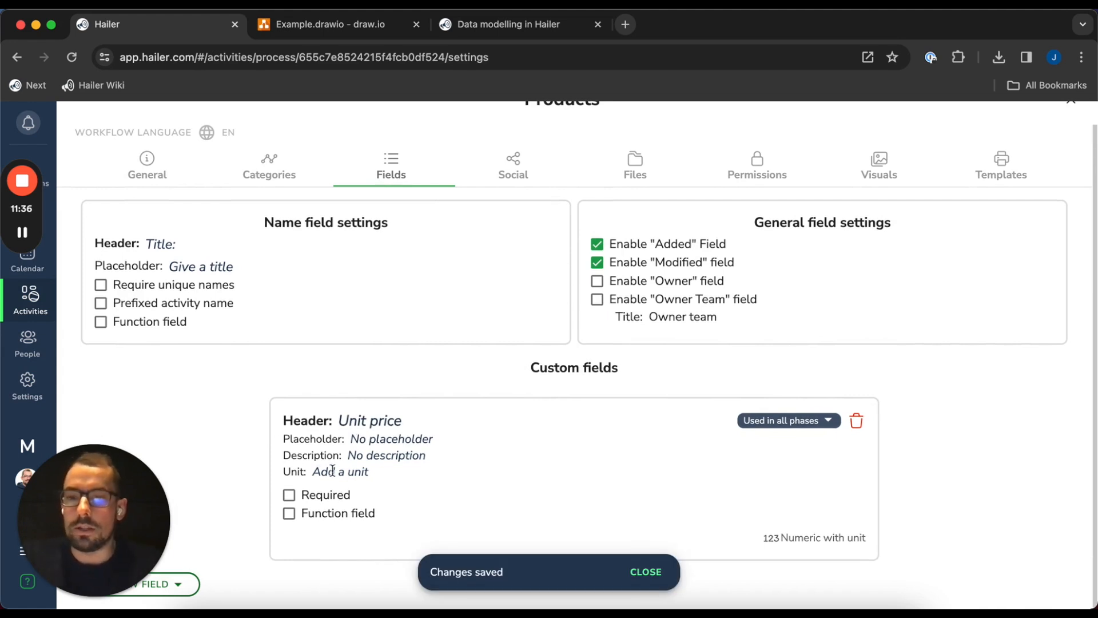
pyautogui.click(333, 470)
pyautogui.write('€')
# Add a predefined-options unit field with choices kg, pcs and m3
pyautogui.click(163, 584)
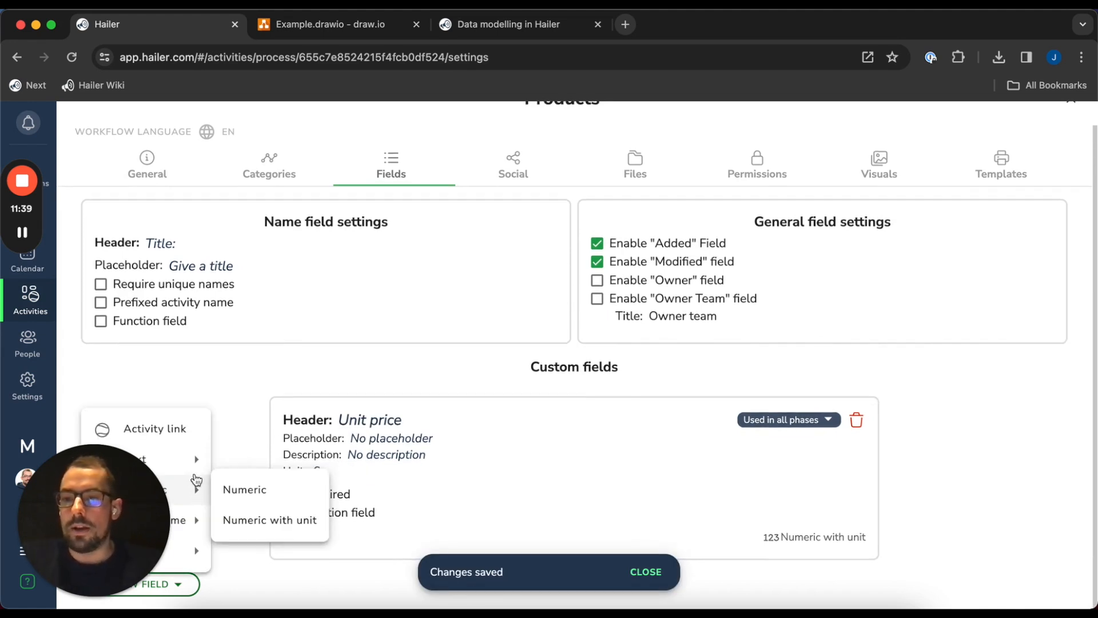
pyautogui.moveTo(203, 458)
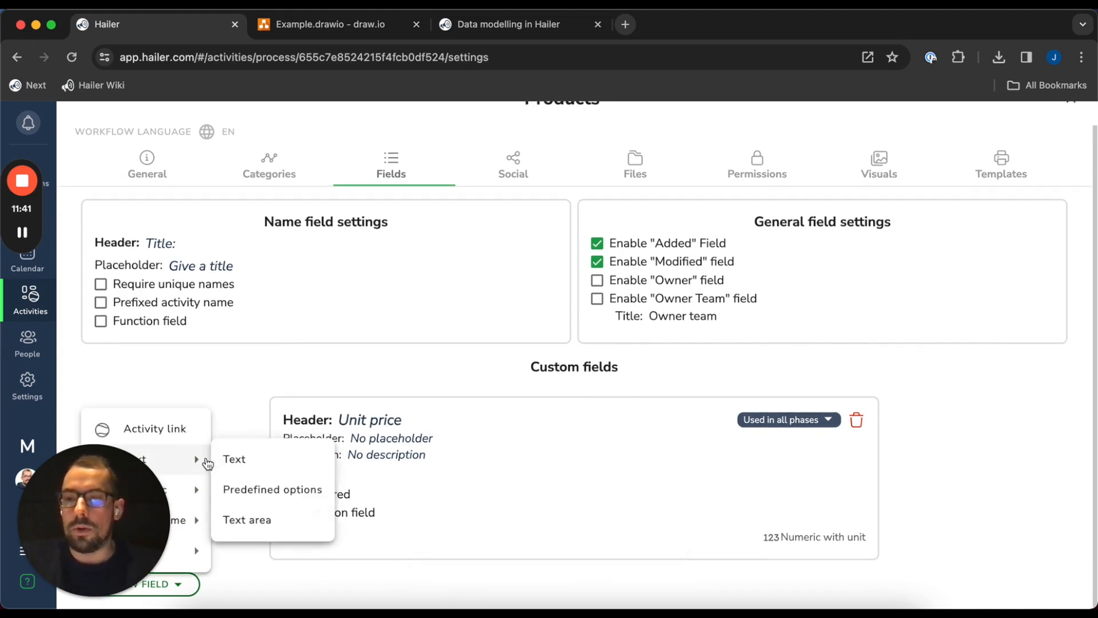
pyautogui.click(301, 488)
pyautogui.click(396, 439)
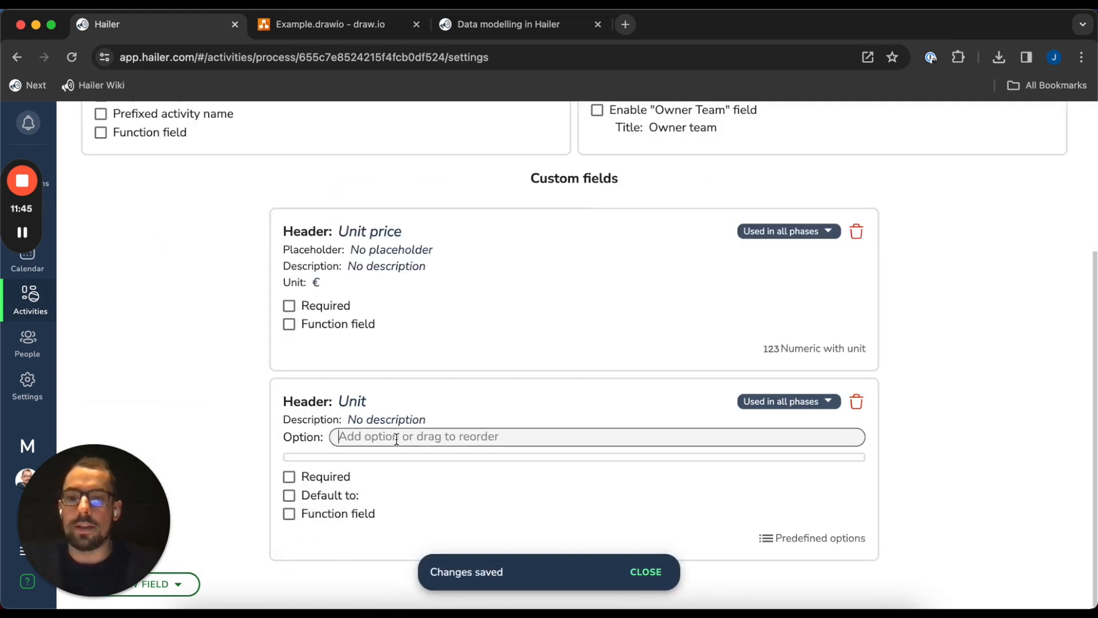
pyautogui.write('kg')
pyautogui.press('Return')
pyautogui.write('pcs')
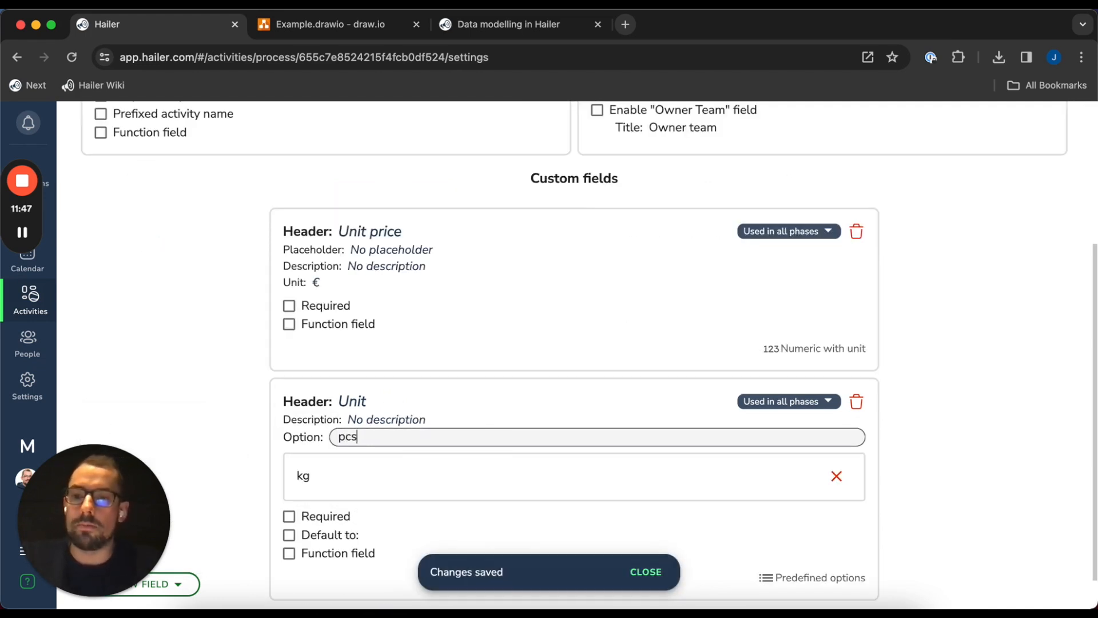
pyautogui.press('Return')
pyautogui.write('m3')
pyautogui.press('Return')
pyautogui.scroll(-2, 205, 410)
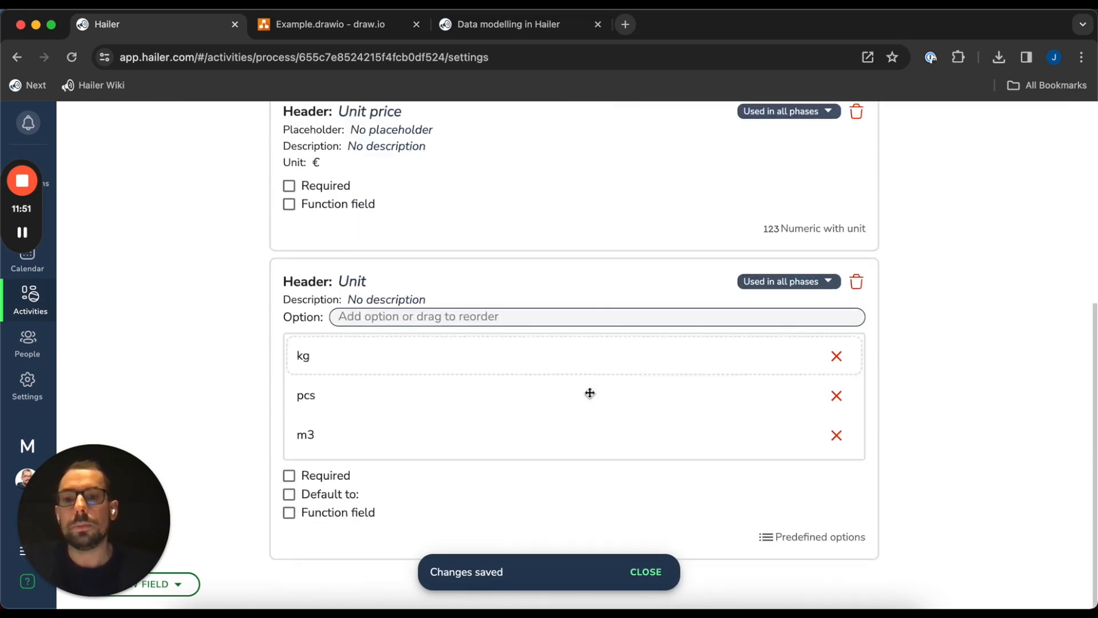
pyautogui.scroll(5, 394, 526)
# Make Unit price and Unit required, then close the Products settings
pyautogui.click(308, 490)
pyautogui.scroll(-5, 360, 503)
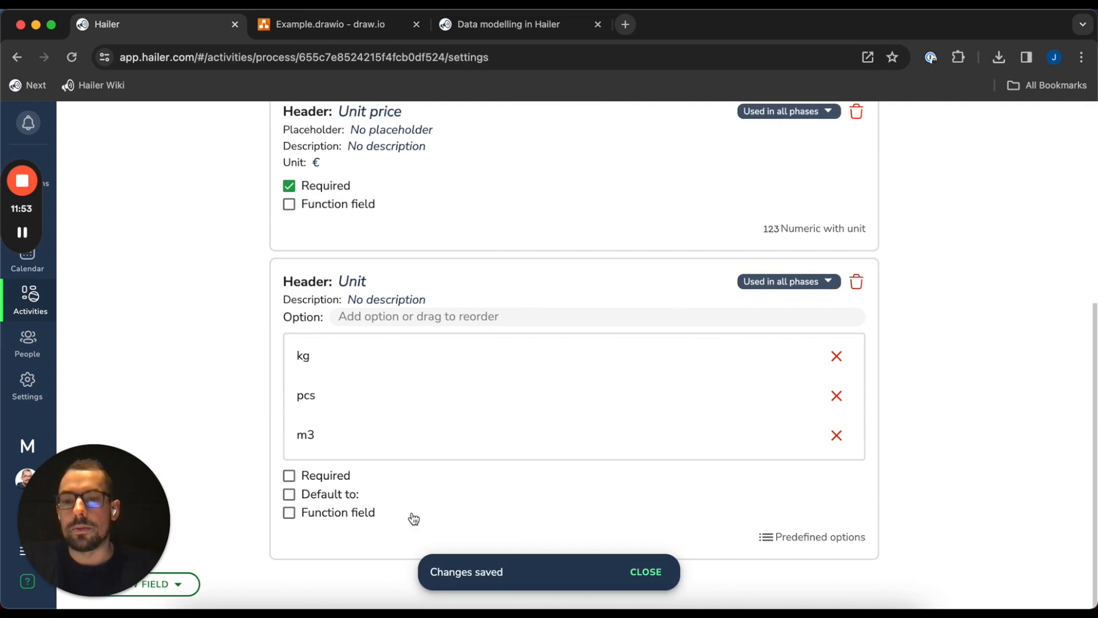
pyautogui.click(329, 477)
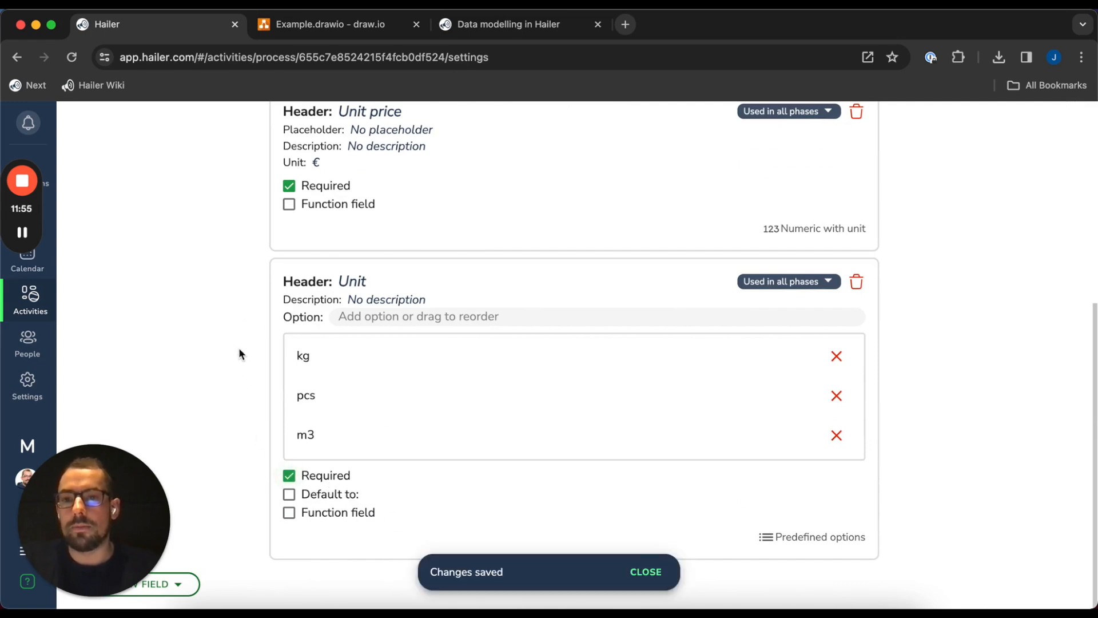
pyautogui.scroll(5, 243, 343)
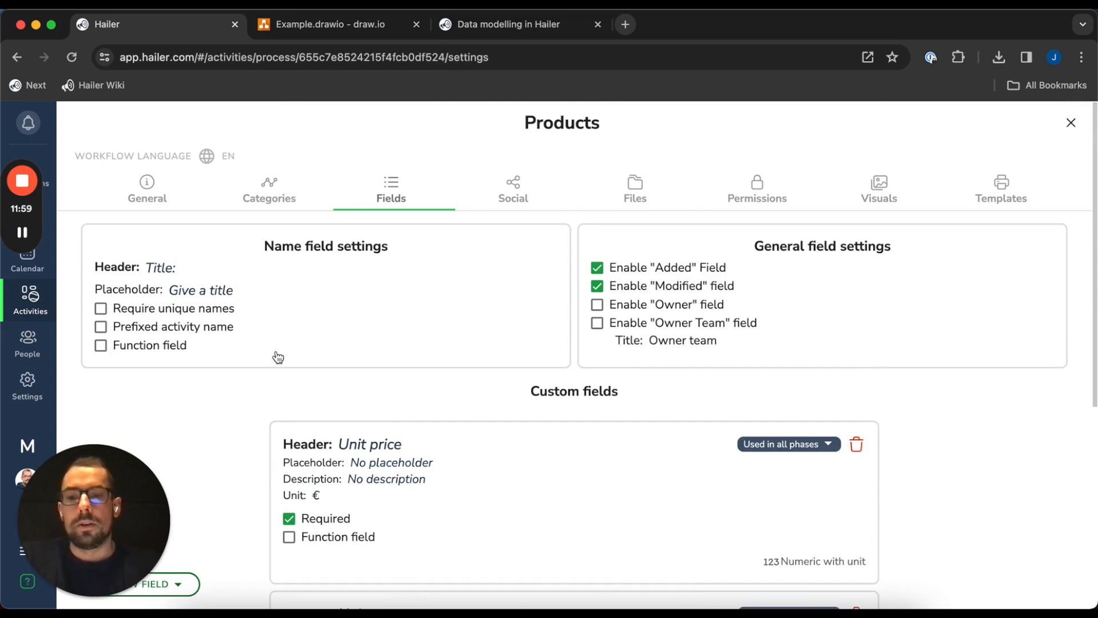
pyautogui.scroll(-4, 255, 366)
pyautogui.scroll(-1, 255, 366)
pyautogui.scroll(5, 850, 292)
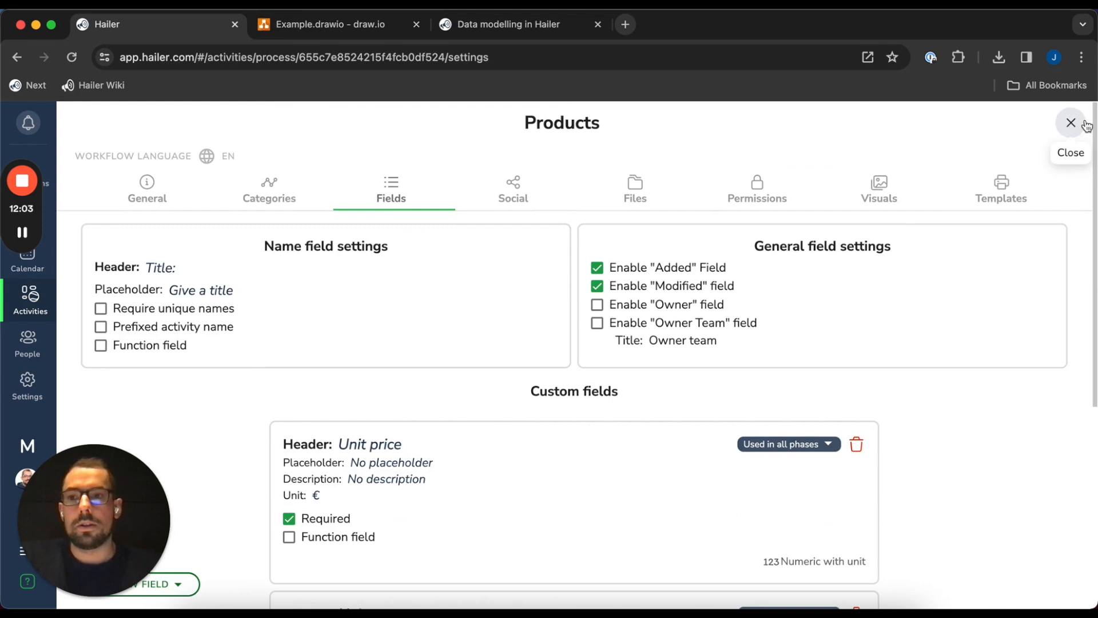
pyautogui.click(1070, 123)
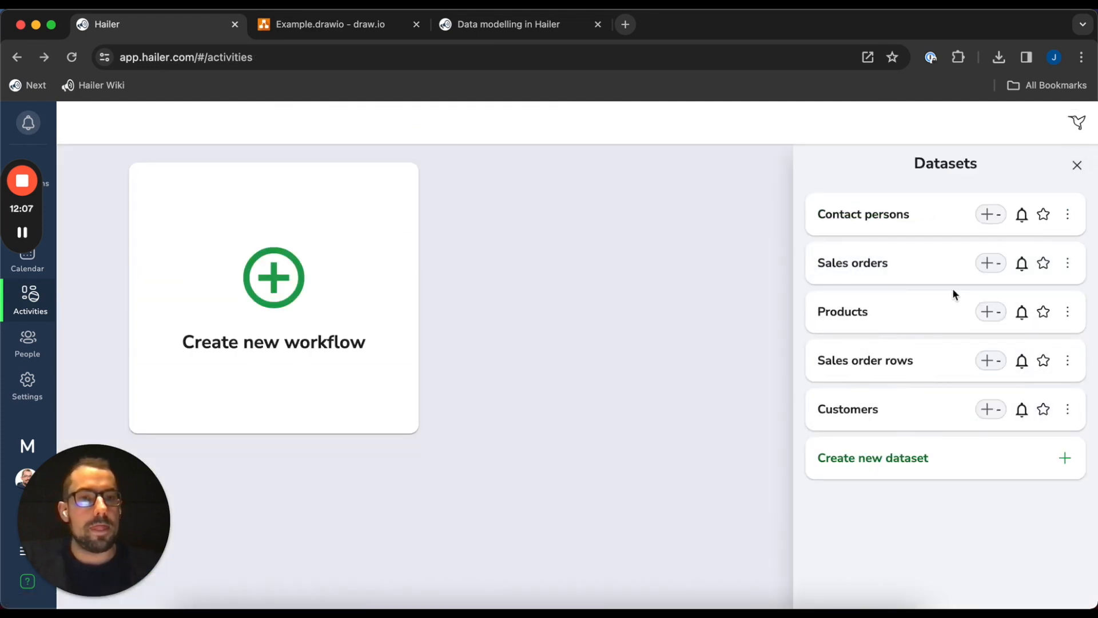
# Open the Sales orders dataset settings on its Fields tab
pyautogui.click(1071, 267)
pyautogui.click(1045, 296)
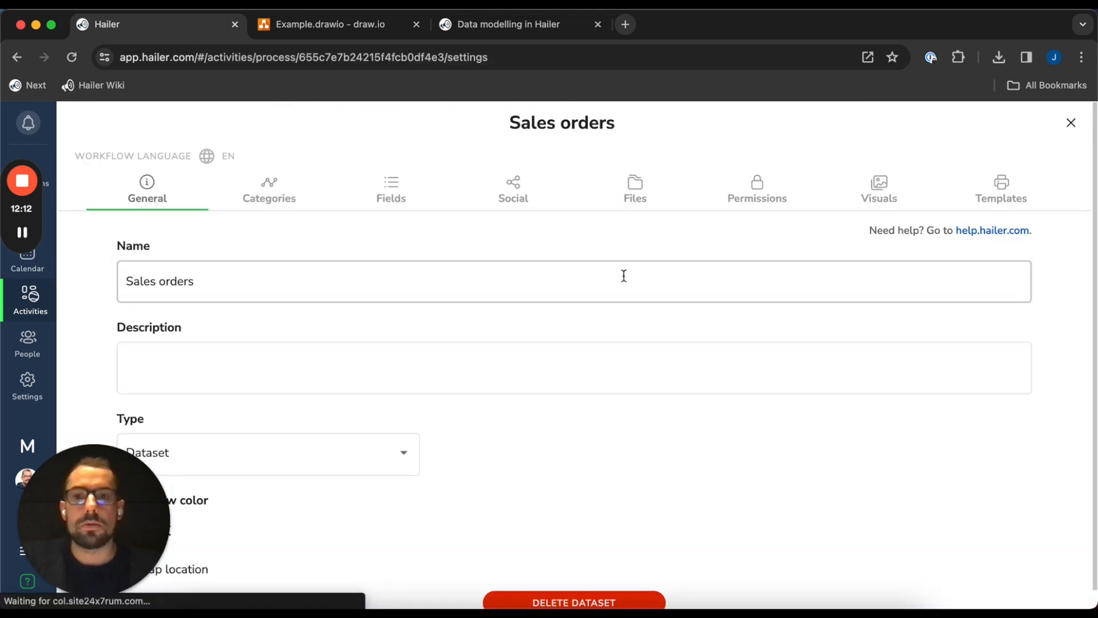
pyautogui.click(391, 190)
pyautogui.scroll(-1, 261, 412)
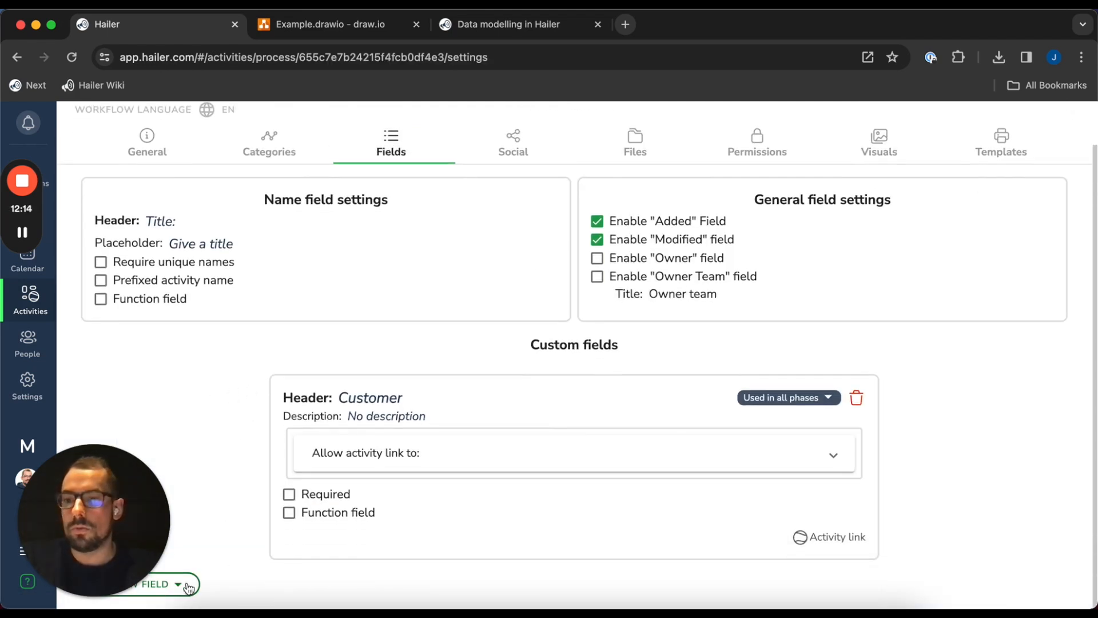
pyautogui.click(184, 585)
pyautogui.moveTo(191, 475)
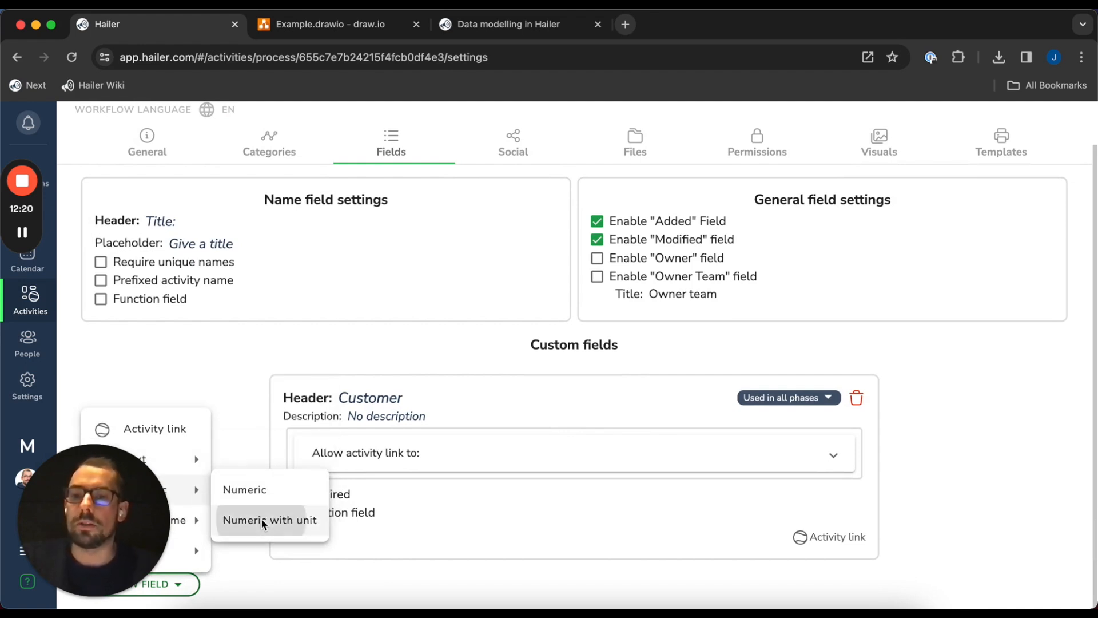
# Add a Total price numeric field in €, then switch off guest editing
pyautogui.click(264, 521)
pyautogui.click(340, 407)
pyautogui.press('super+a')
pyautogui.write('Total price')
pyautogui.press('Return')
pyautogui.click(340, 471)
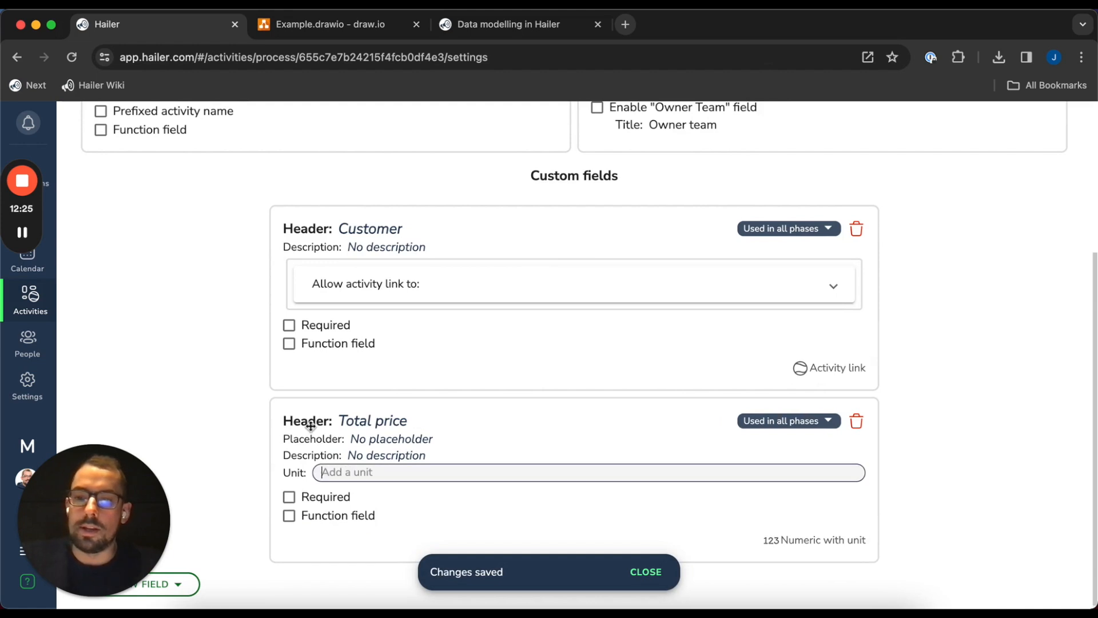
pyautogui.write('€')
pyautogui.press('Return')
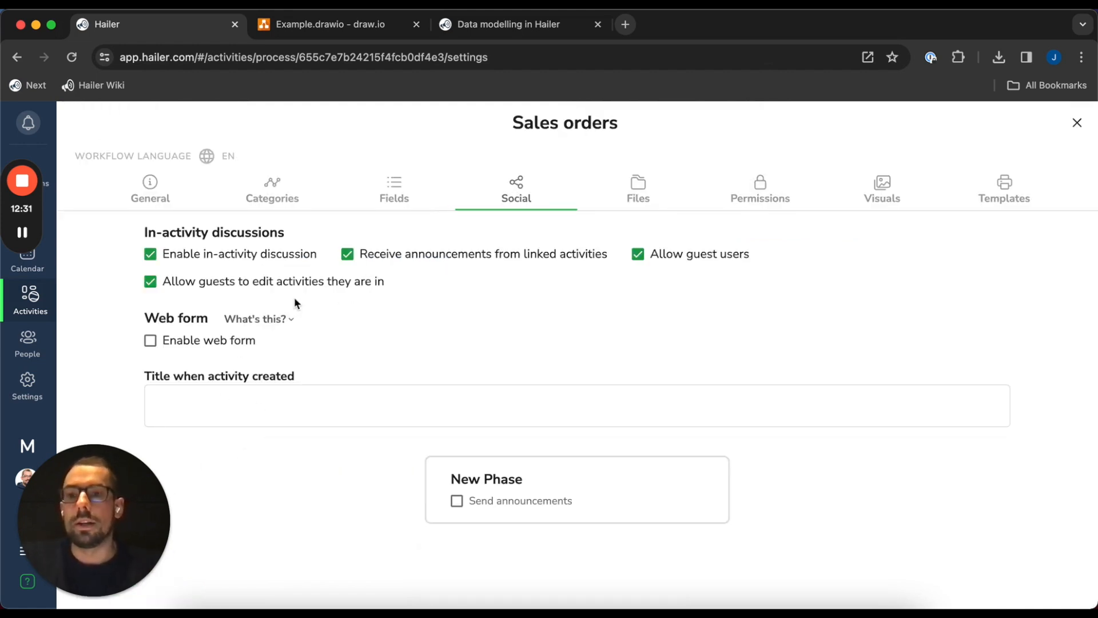
pyautogui.click(294, 281)
# Turn off guest users, linked announcements and in-activity discussion for Sales orders
pyautogui.click(663, 253)
pyautogui.click(405, 258)
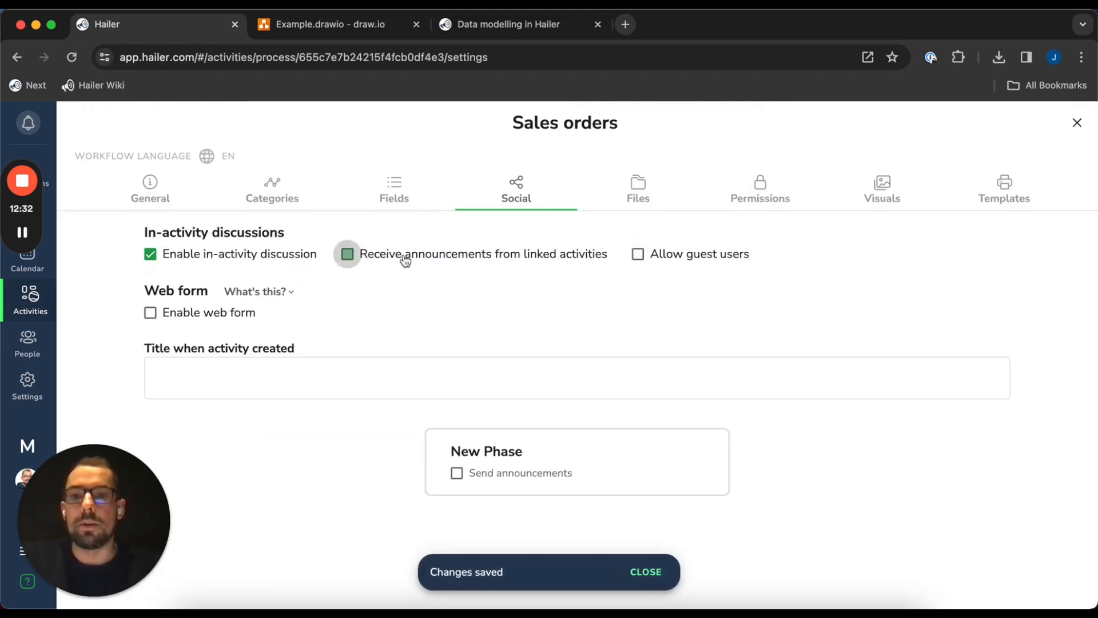
pyautogui.click(629, 194)
pyautogui.click(470, 181)
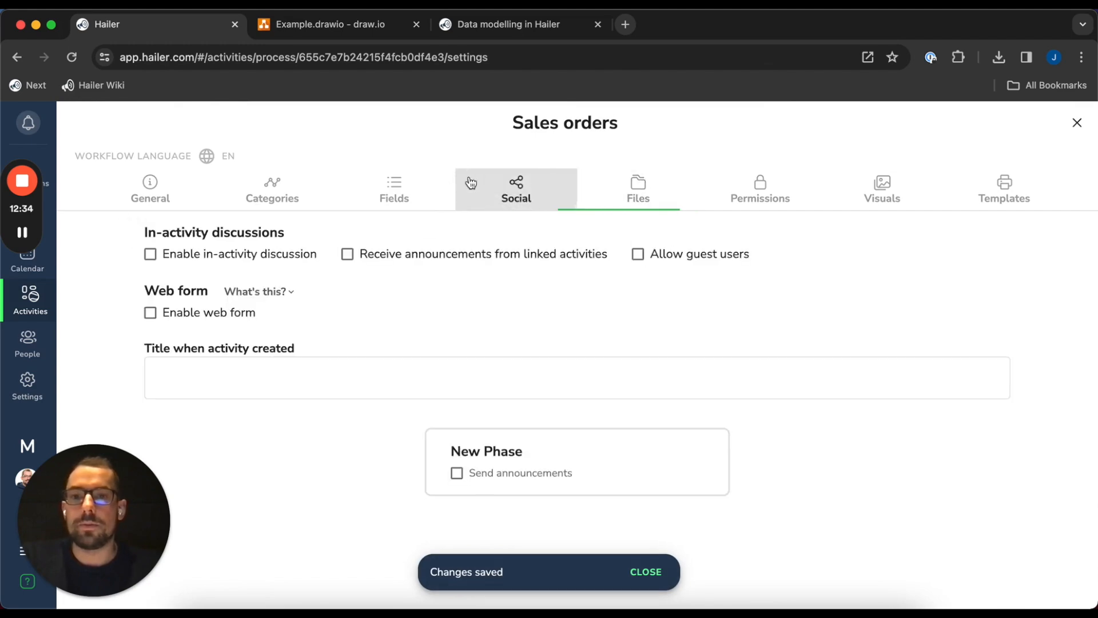
pyautogui.click(394, 191)
# Review the Sales orders fields and close its settings
pyautogui.scroll(-4, 209, 454)
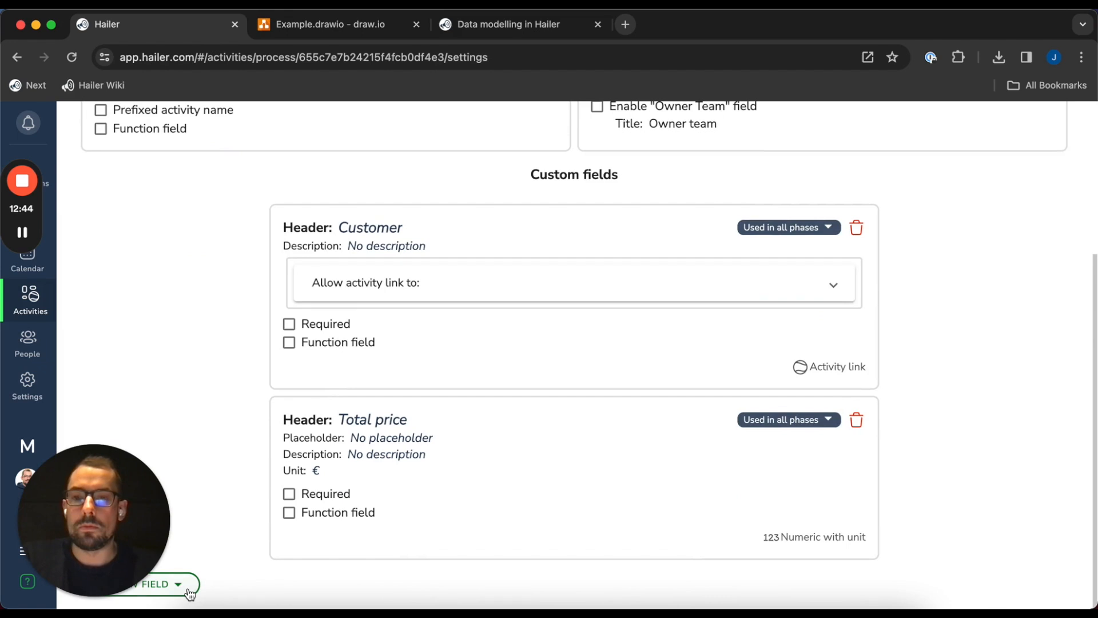
pyautogui.click(190, 593)
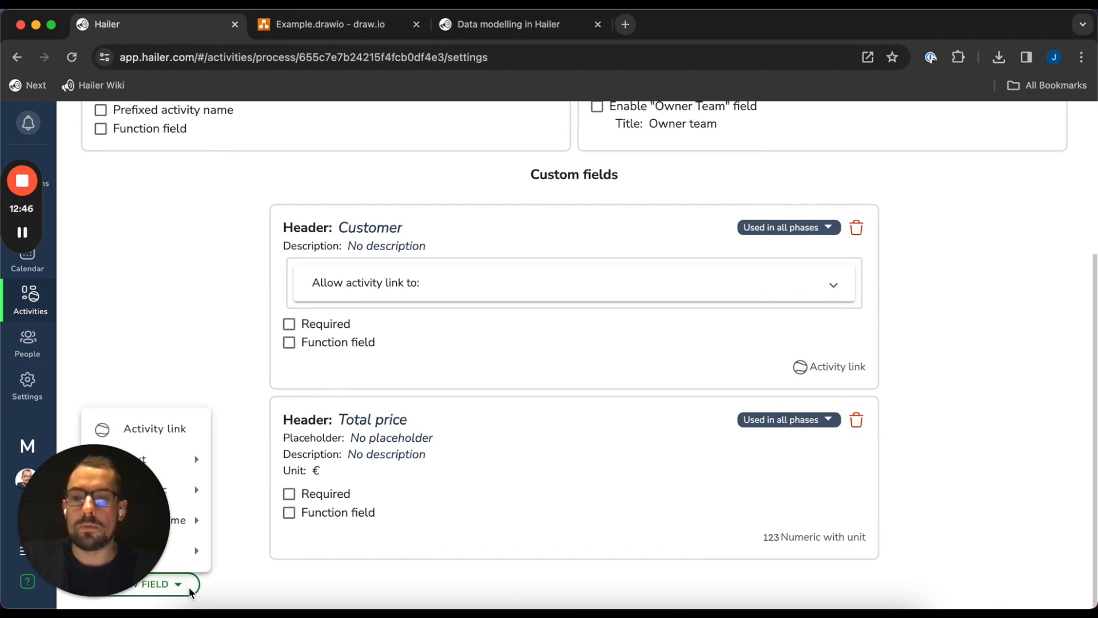
pyautogui.click(235, 483)
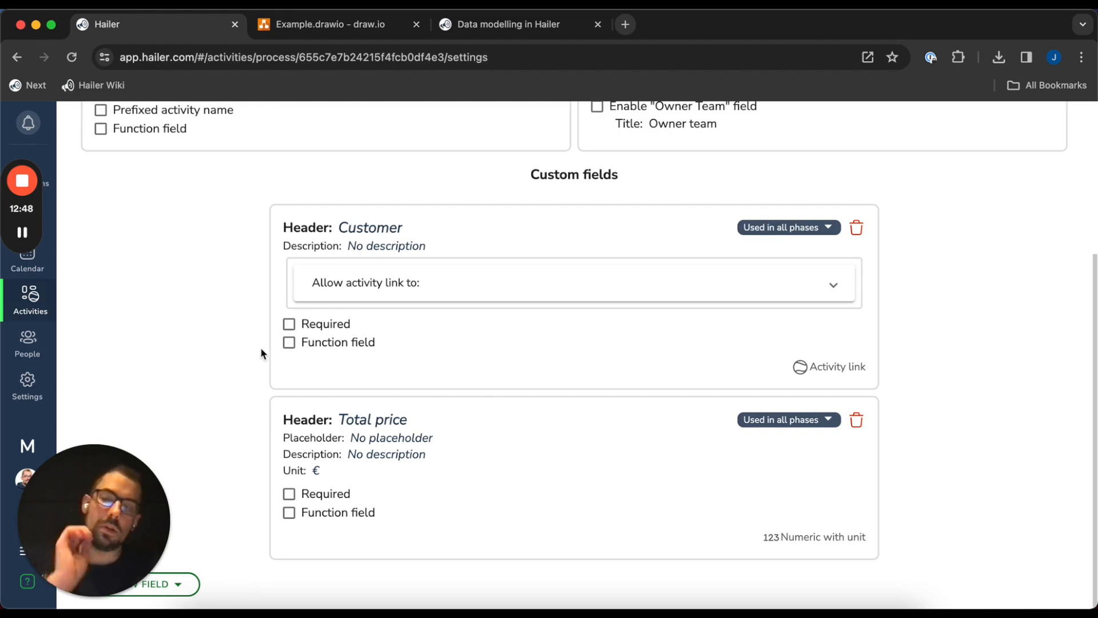
pyautogui.scroll(4, 229, 360)
pyautogui.scroll(-4, 208, 369)
pyautogui.scroll(4, 238, 377)
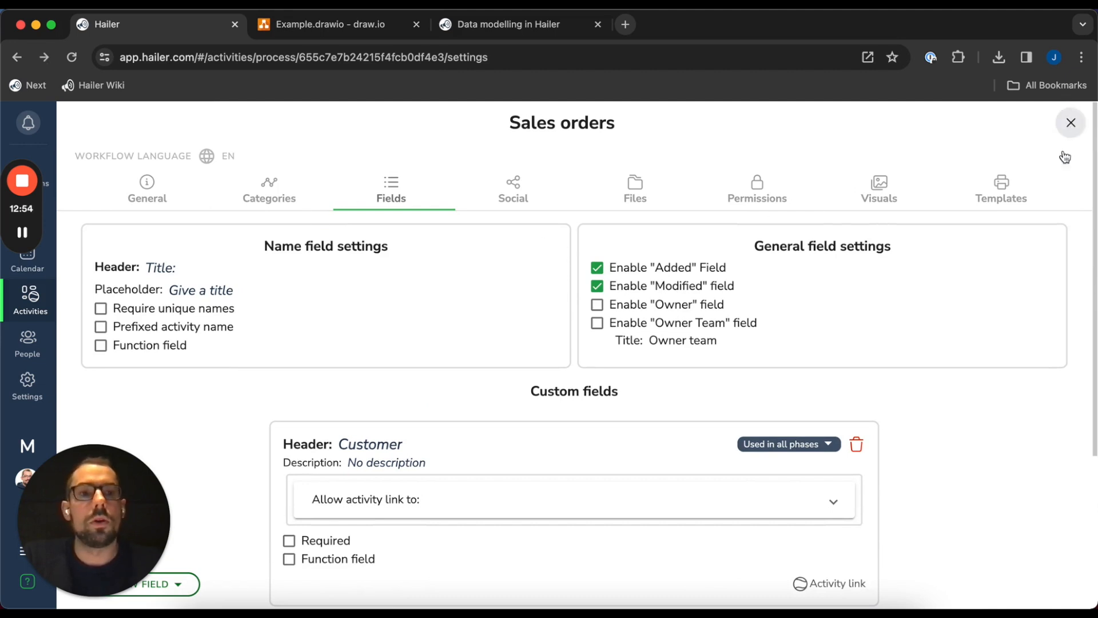
pyautogui.click(1070, 122)
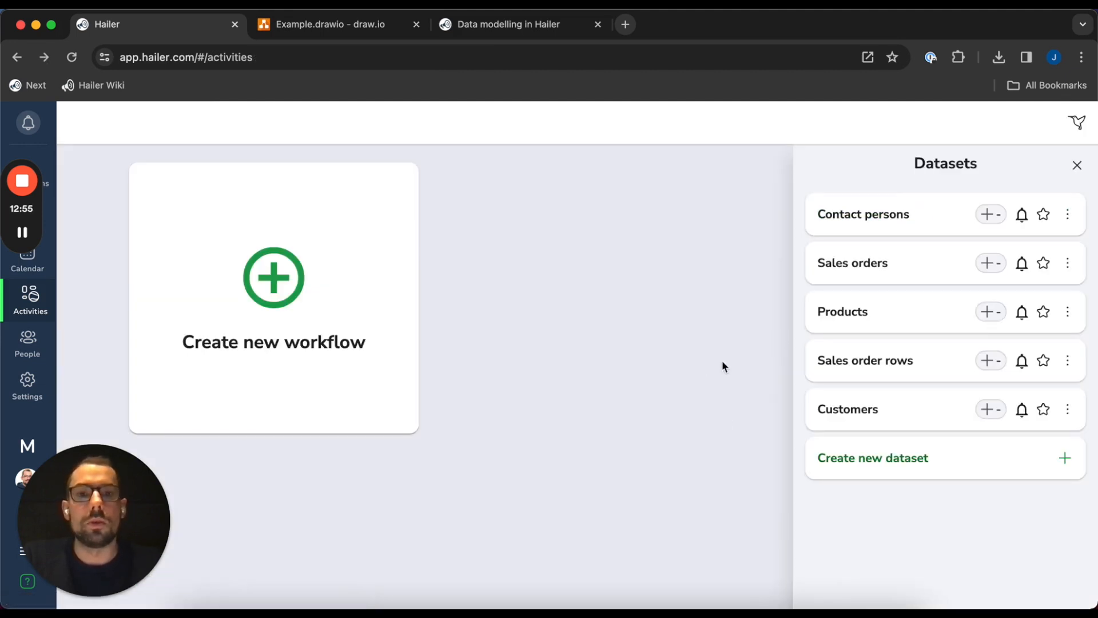
# Open the Contact persons field settings and make the Customer link required
pyautogui.click(1067, 214)
pyautogui.click(1051, 248)
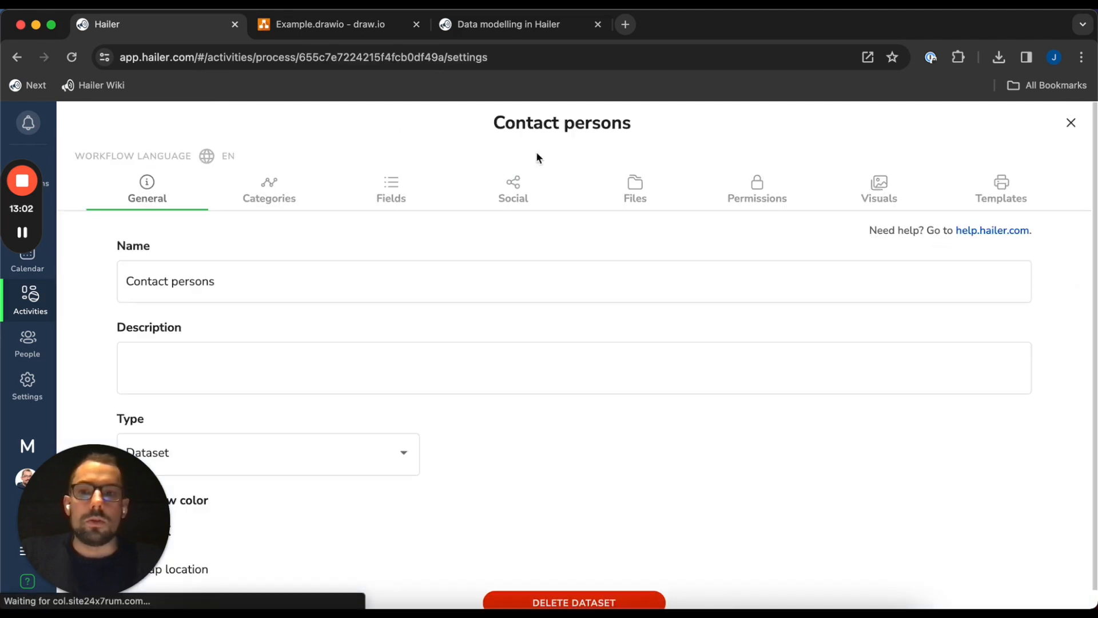
pyautogui.click(391, 190)
pyautogui.scroll(-1, 263, 426)
pyautogui.click(289, 494)
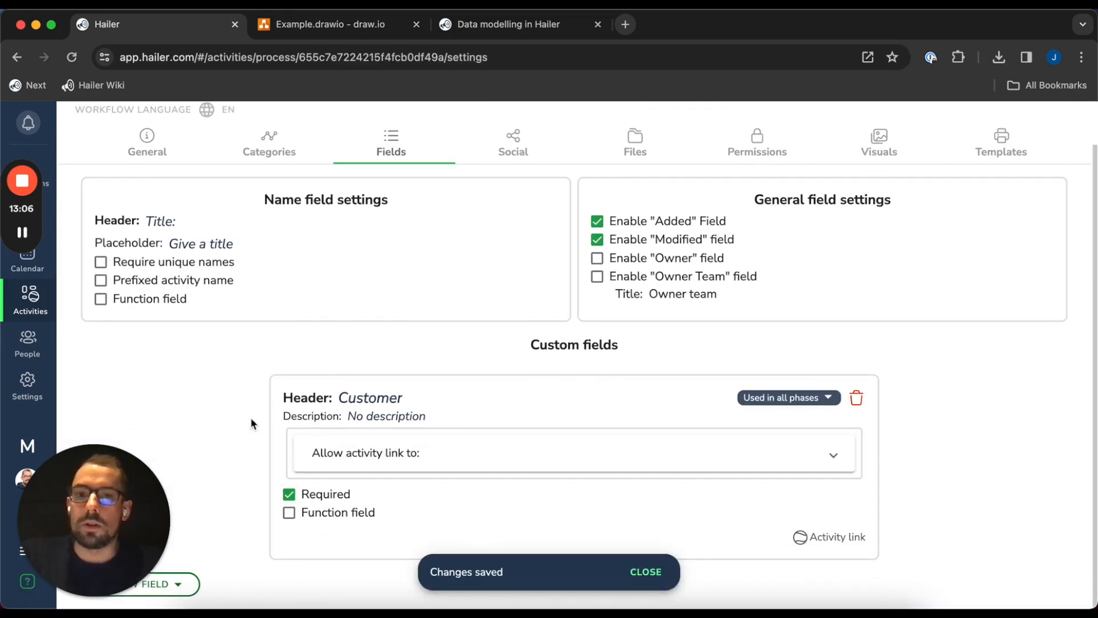
# Add a predefined-options field named Description to Contact persons
pyautogui.click(171, 583)
pyautogui.moveTo(197, 472)
pyautogui.click(252, 489)
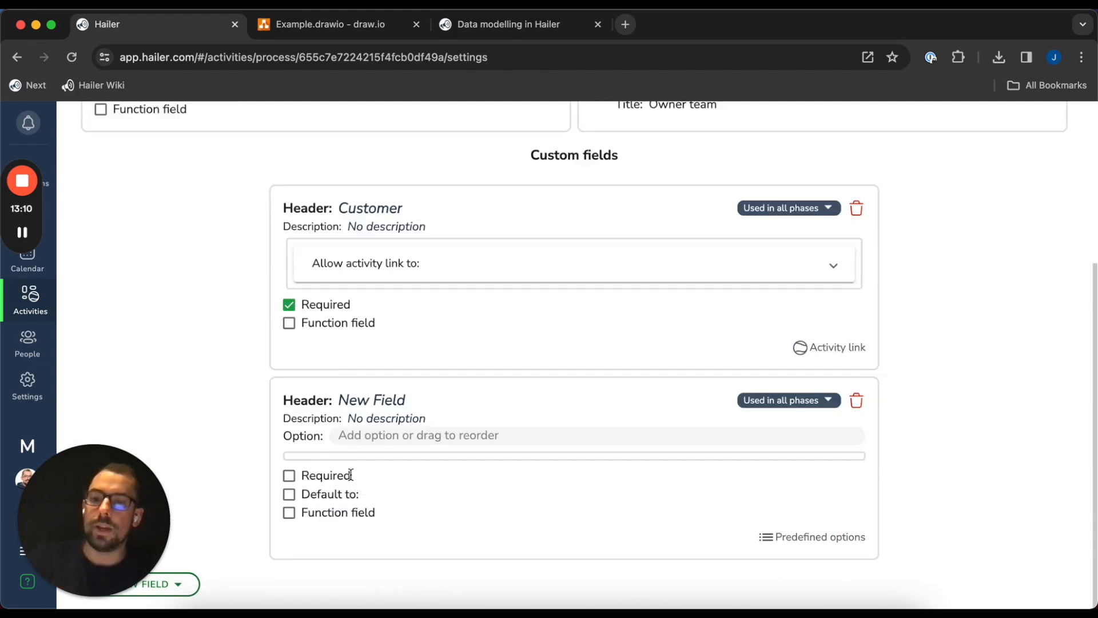
pyautogui.write('Description')
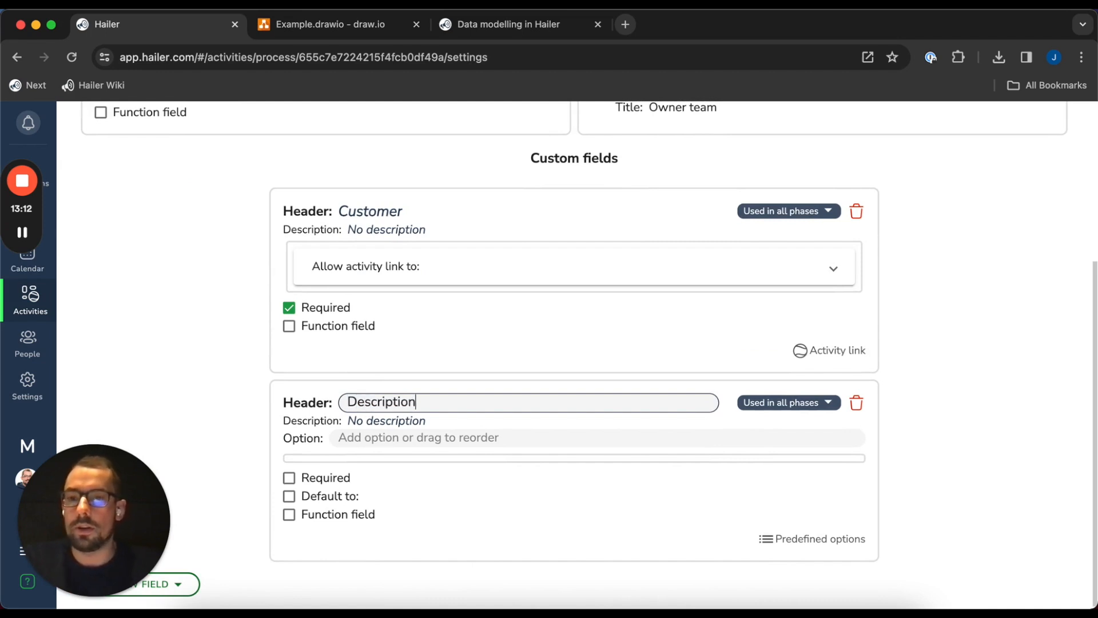
pyautogui.press('Return')
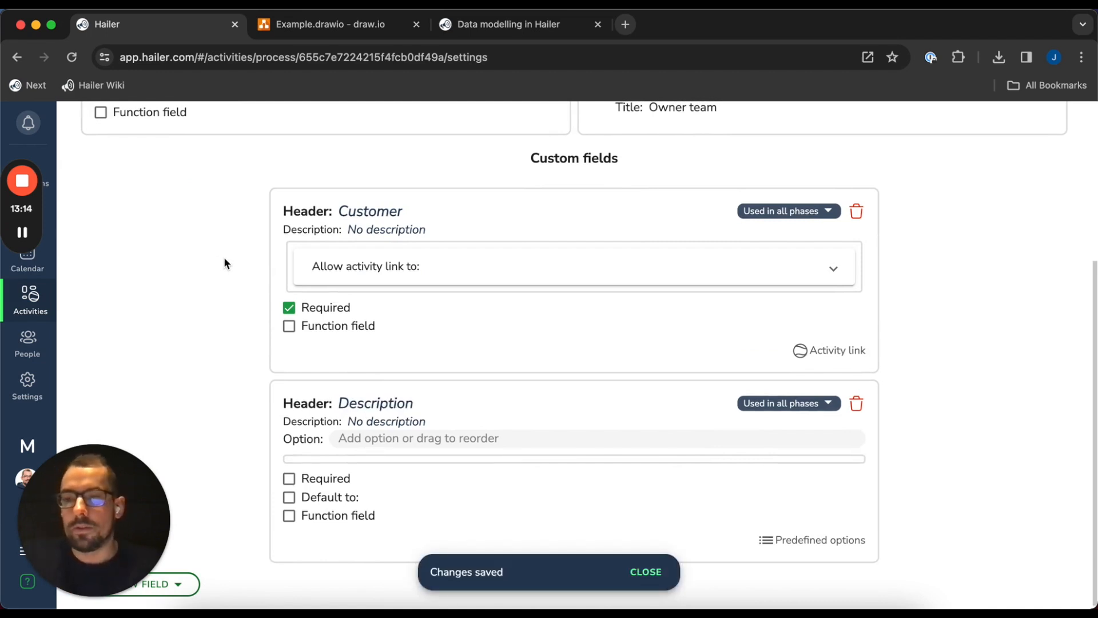
# Add a Phone number text field and try placing it above Description
pyautogui.click(179, 587)
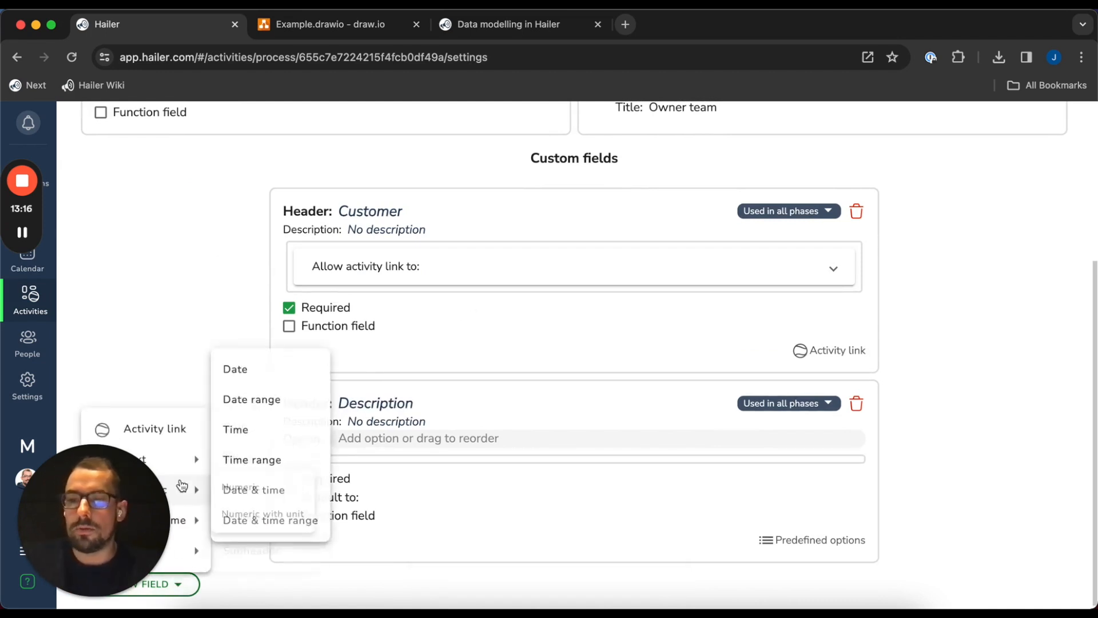
pyautogui.click(231, 459)
pyautogui.click(395, 434)
pyautogui.write('Phone number')
pyautogui.press('Return')
pyautogui.moveTo(473, 466); pyautogui.dragTo(269, 291)
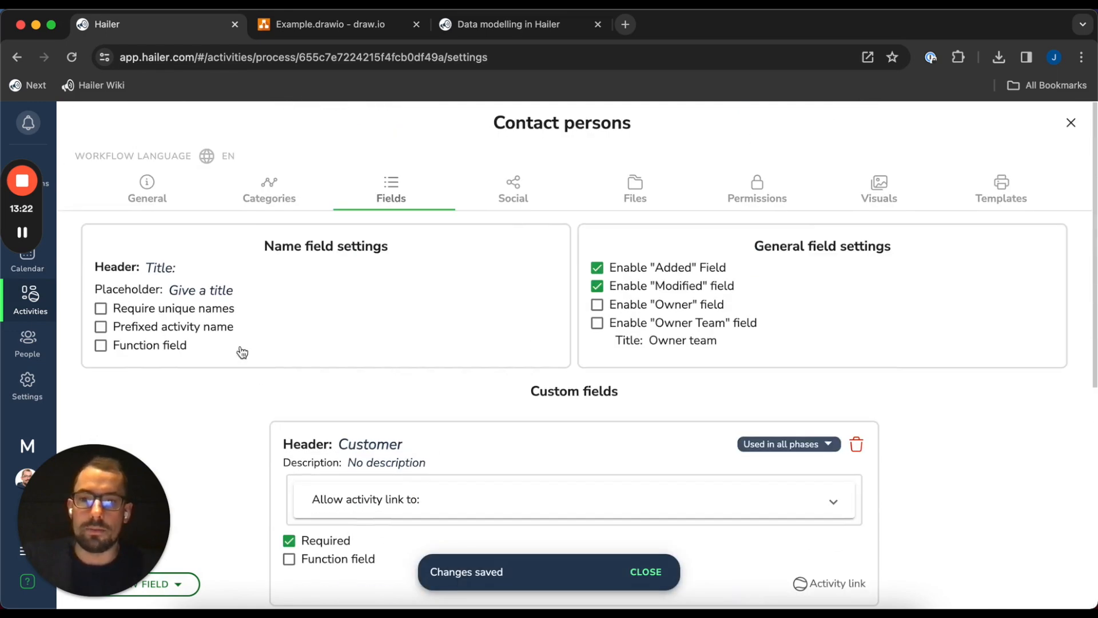
pyautogui.scroll(7, 405, 309)
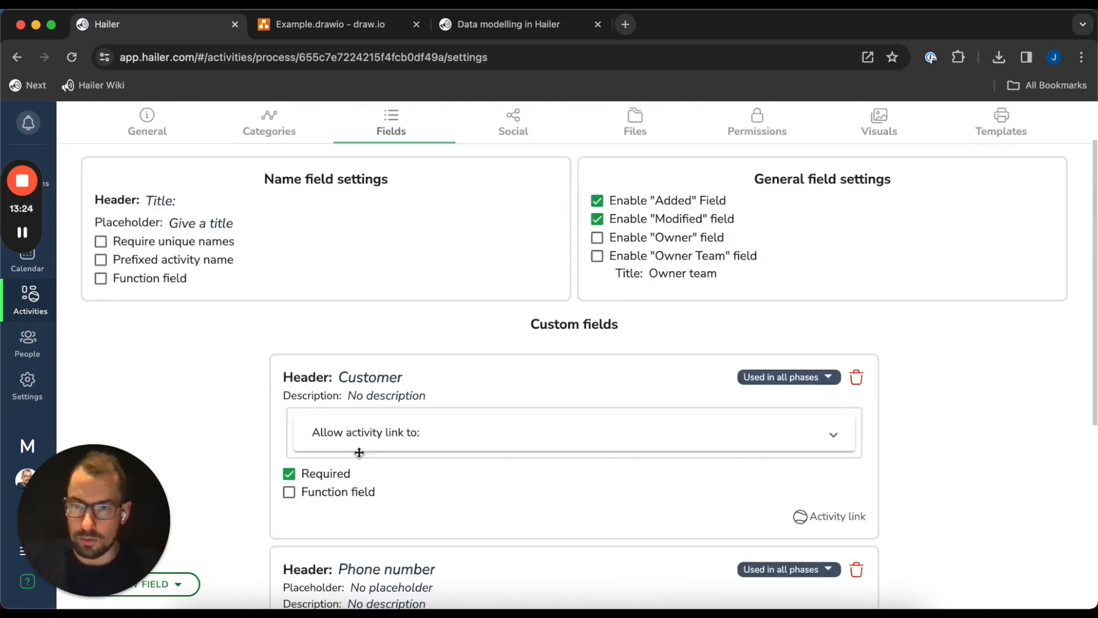
# Turn off announcements, in-activity discussion and file attachments for Contact persons
pyautogui.click(516, 190)
pyautogui.click(638, 255)
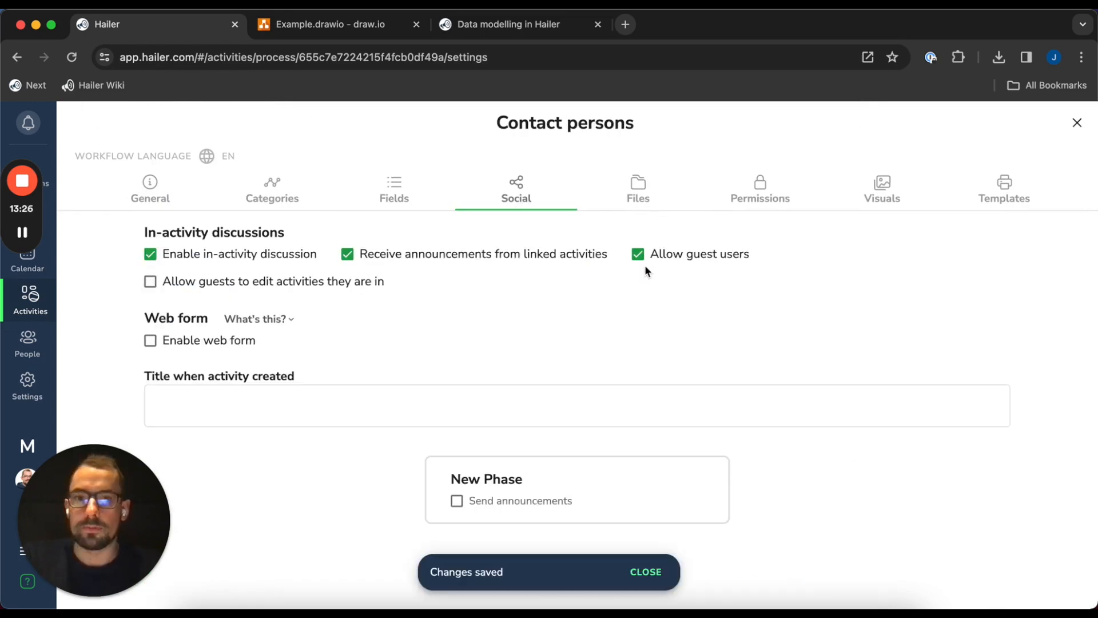
pyautogui.click(638, 255)
pyautogui.click(470, 257)
pyautogui.click(150, 254)
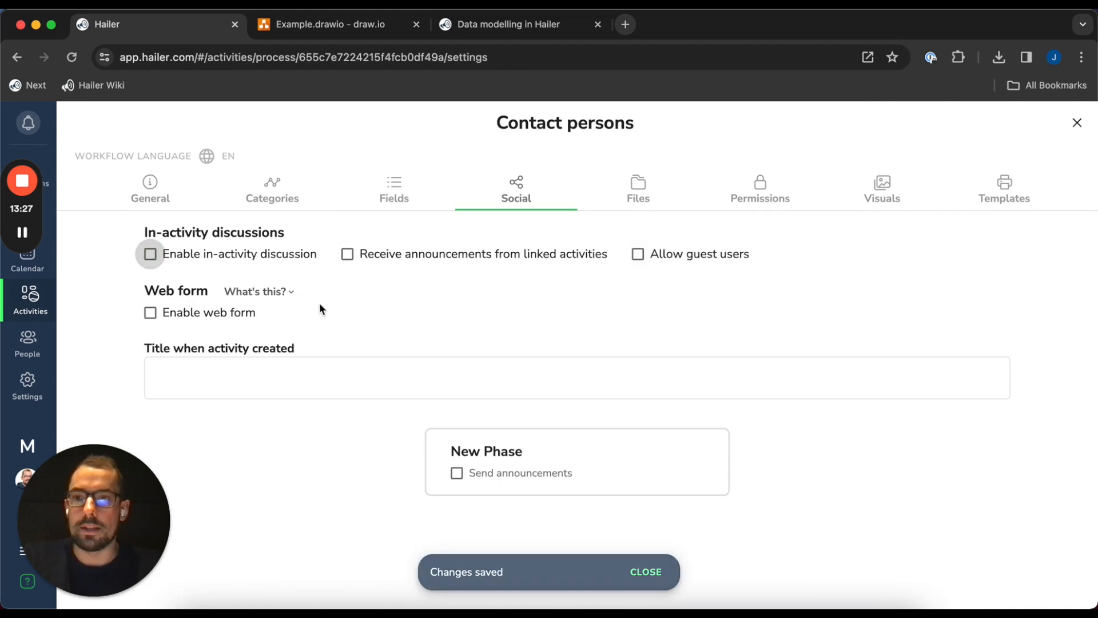
pyautogui.click(638, 186)
pyautogui.click(194, 246)
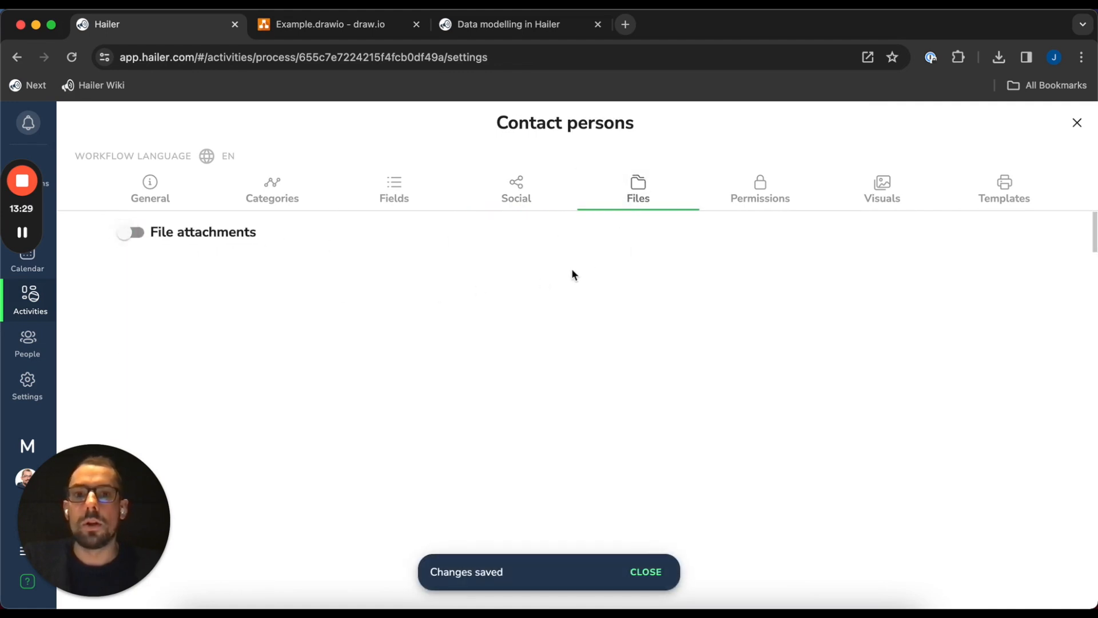
pyautogui.click(149, 189)
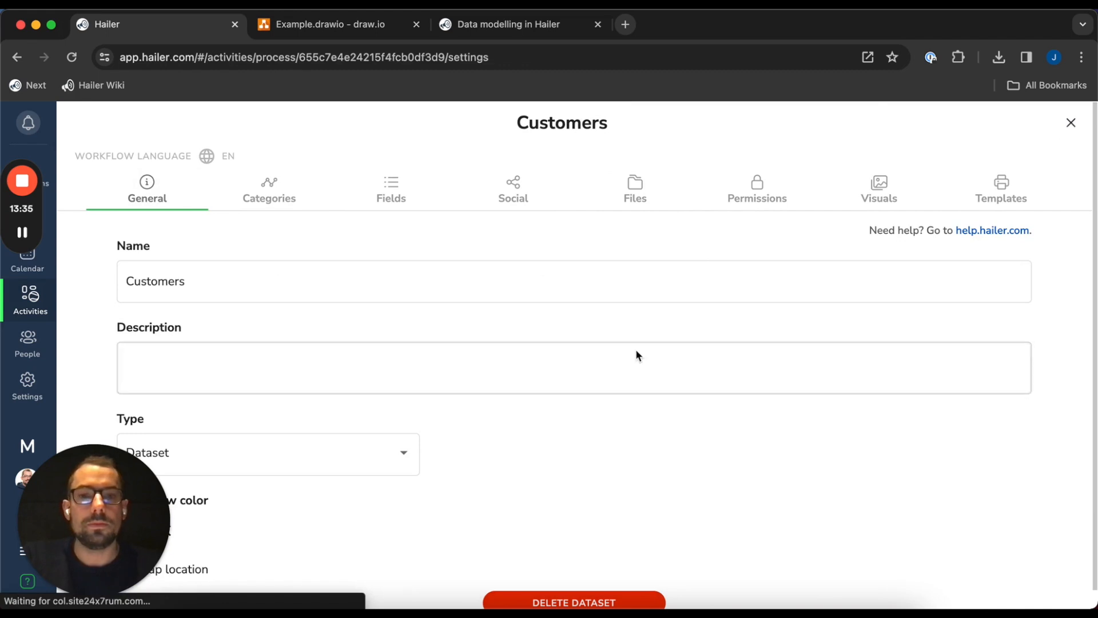
pyautogui.click(394, 189)
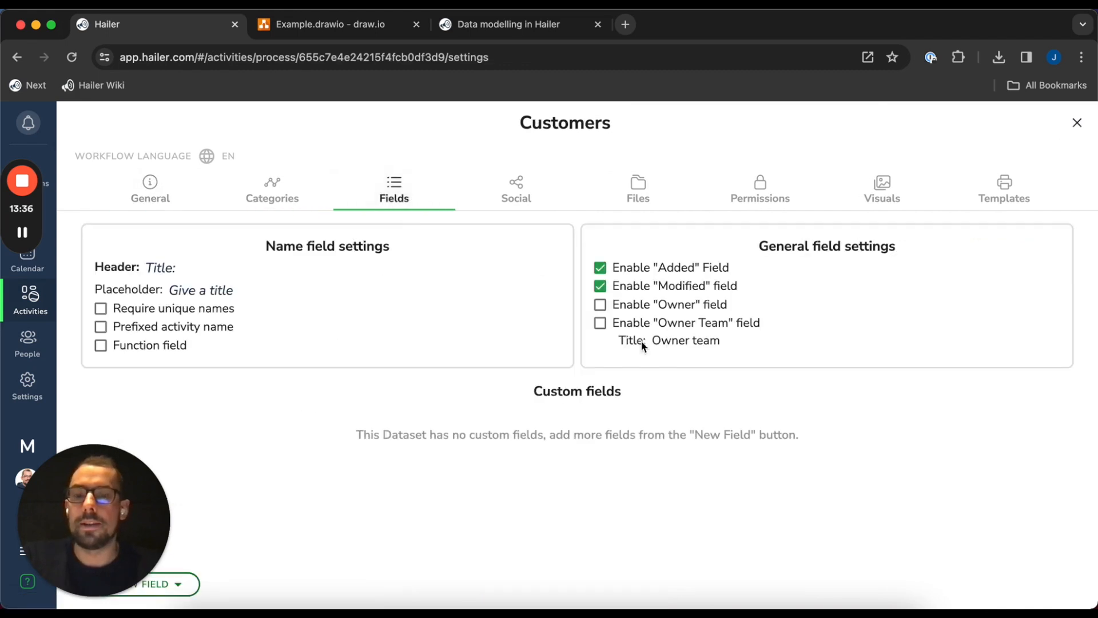
# Review the Customers social and category settings before returning to Fields
pyautogui.click(516, 188)
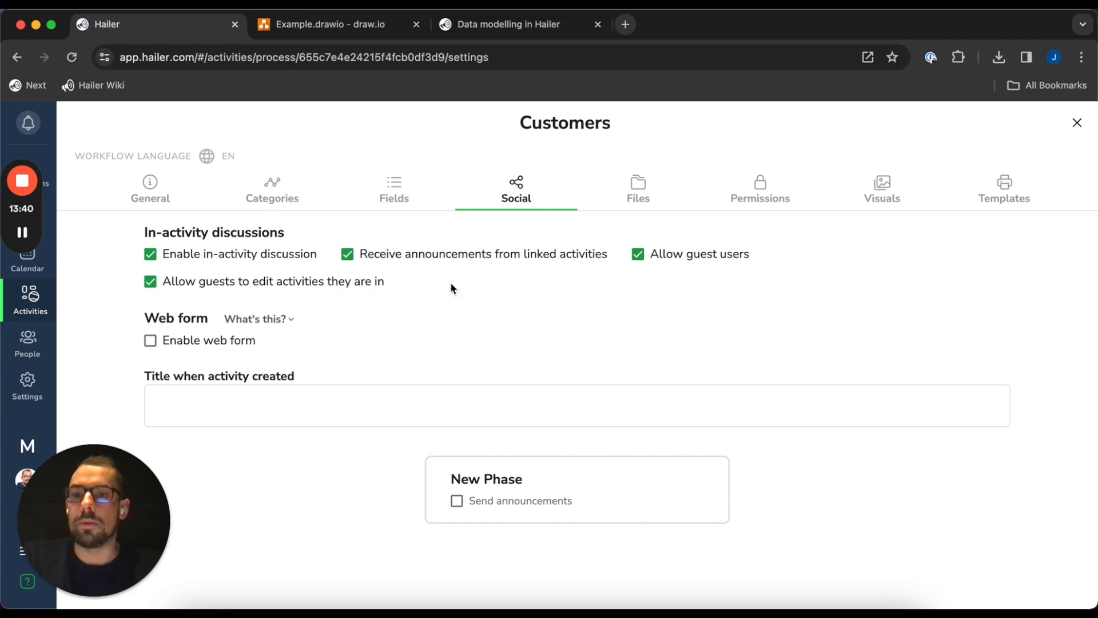
pyautogui.click(395, 197)
pyautogui.click(252, 200)
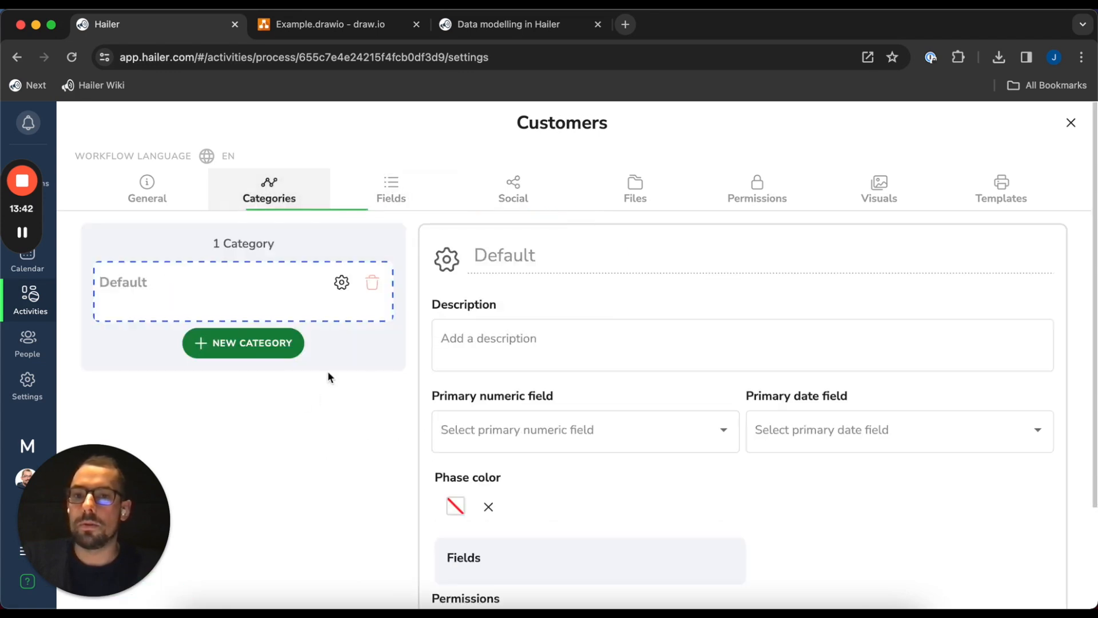
pyautogui.click(389, 190)
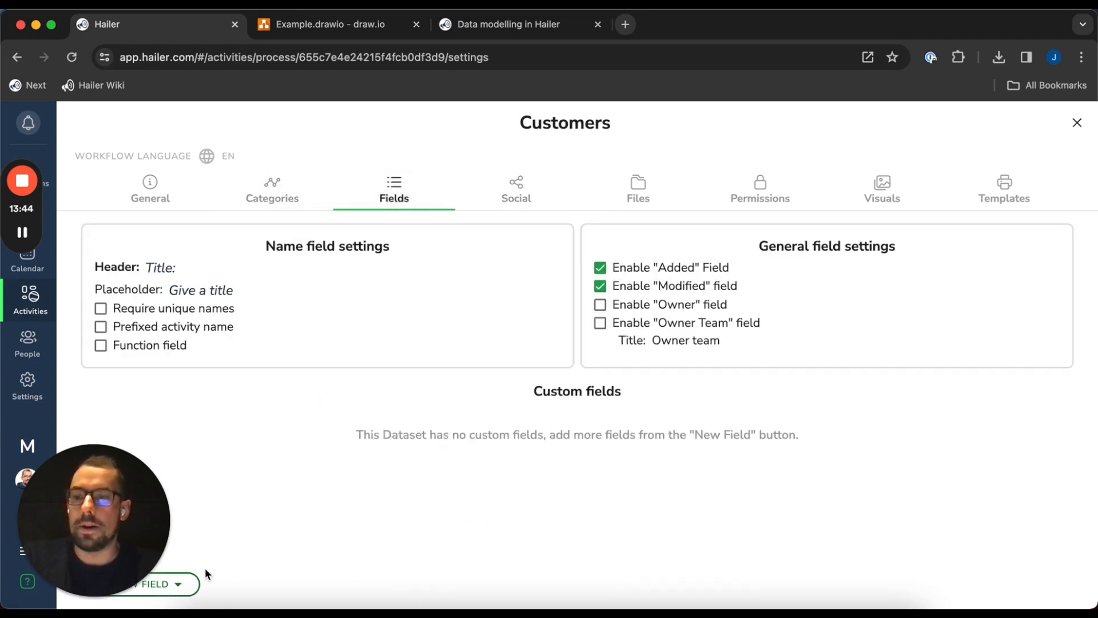
# Add a text area field to Customers with the header Description
pyautogui.click(192, 581)
pyautogui.moveTo(194, 458)
pyautogui.click(248, 520)
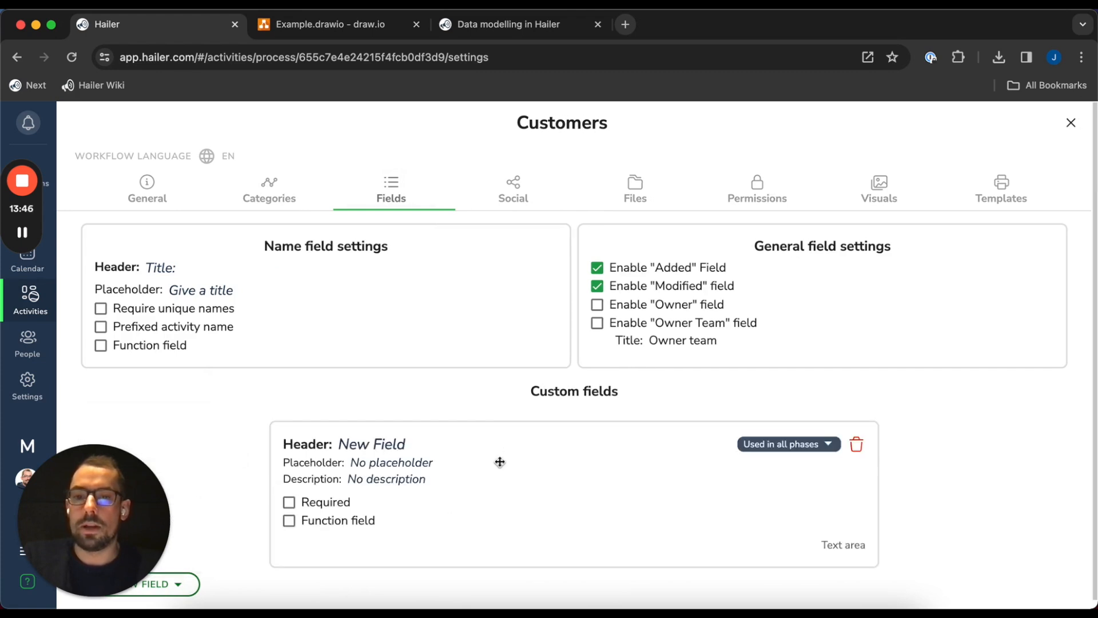
pyautogui.click(451, 444)
pyautogui.write('Descri')
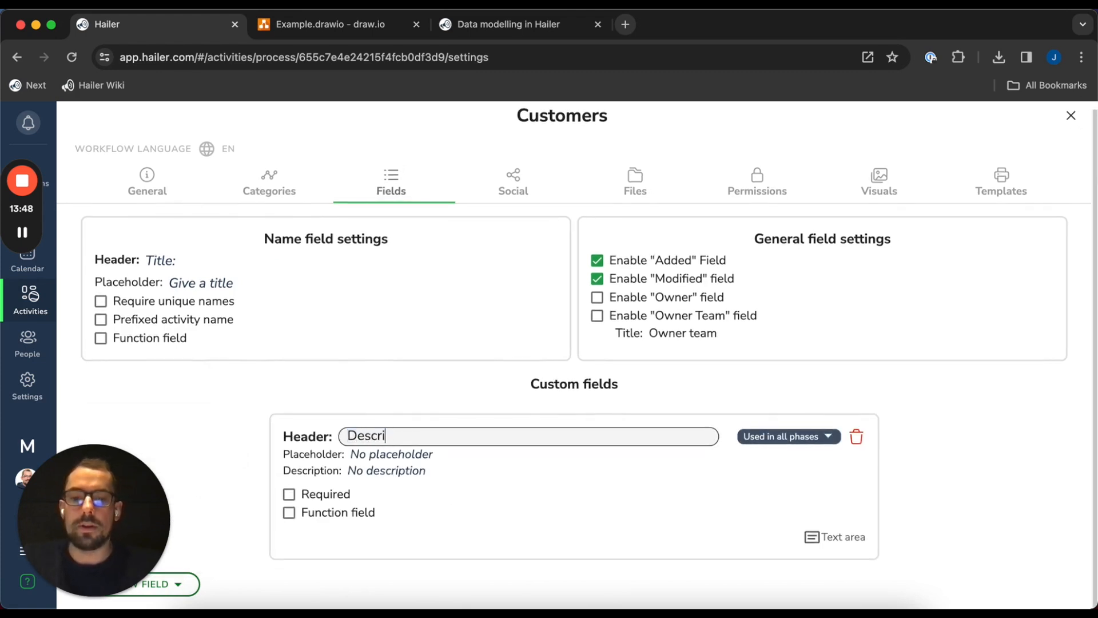
pyautogui.write('ption')
pyautogui.click(502, 397)
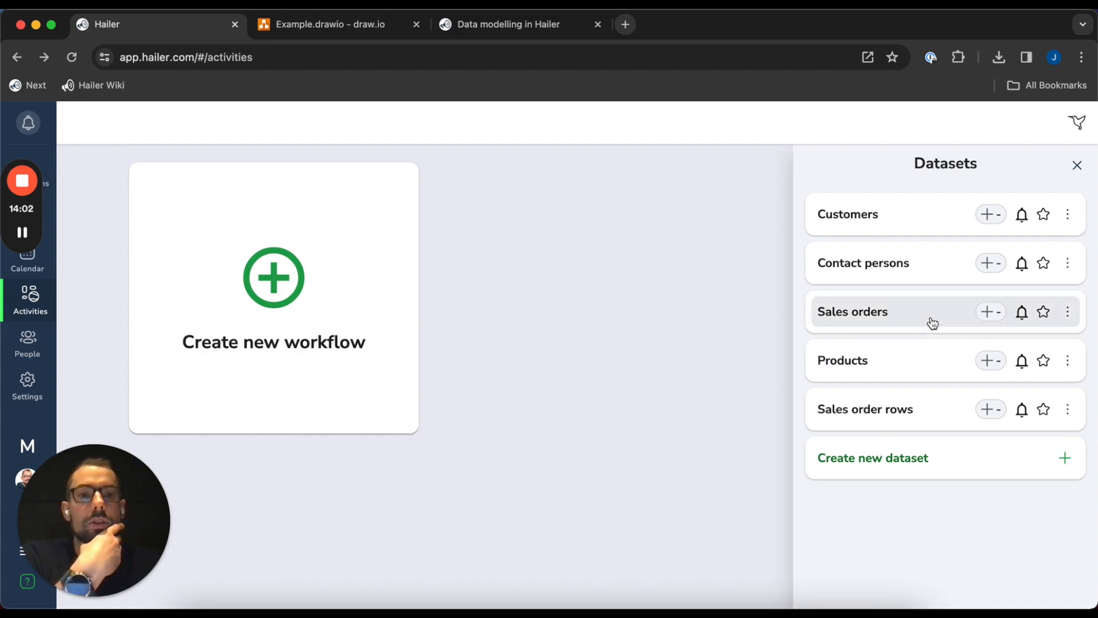
# Create a Customers record titled Acme Ltd and save it
pyautogui.click(982, 220)
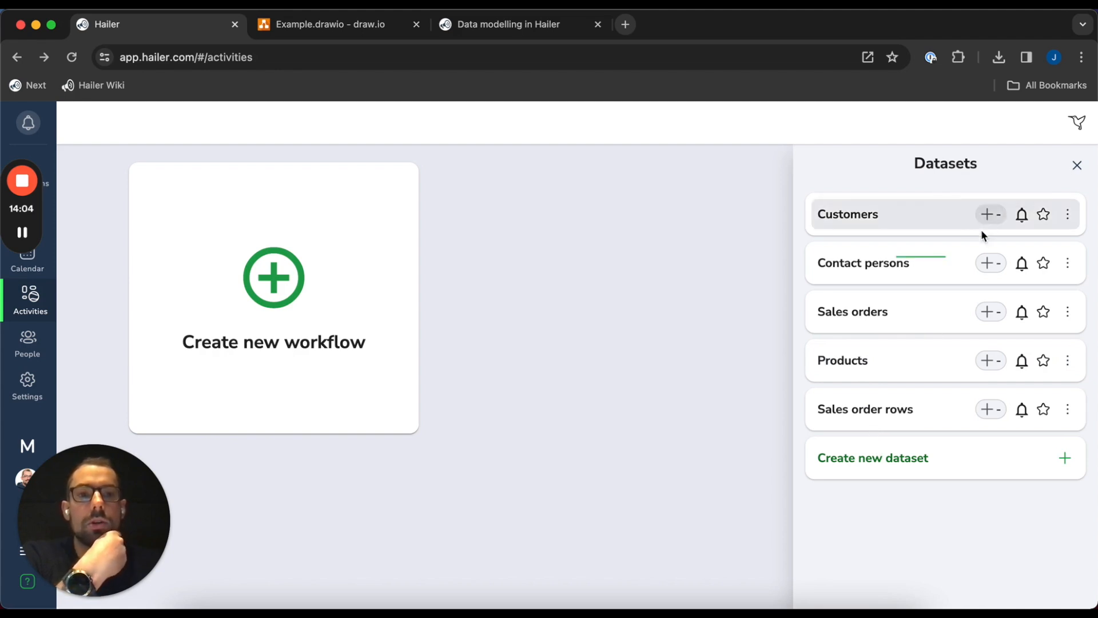
pyautogui.write('Acme Ltd')
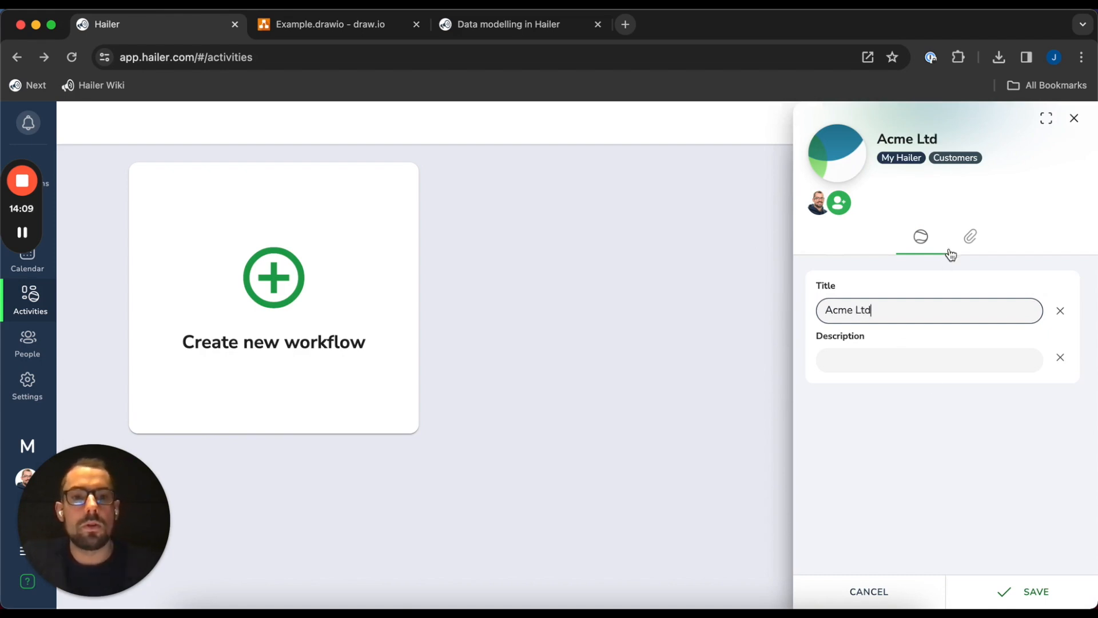
pyautogui.click(943, 493)
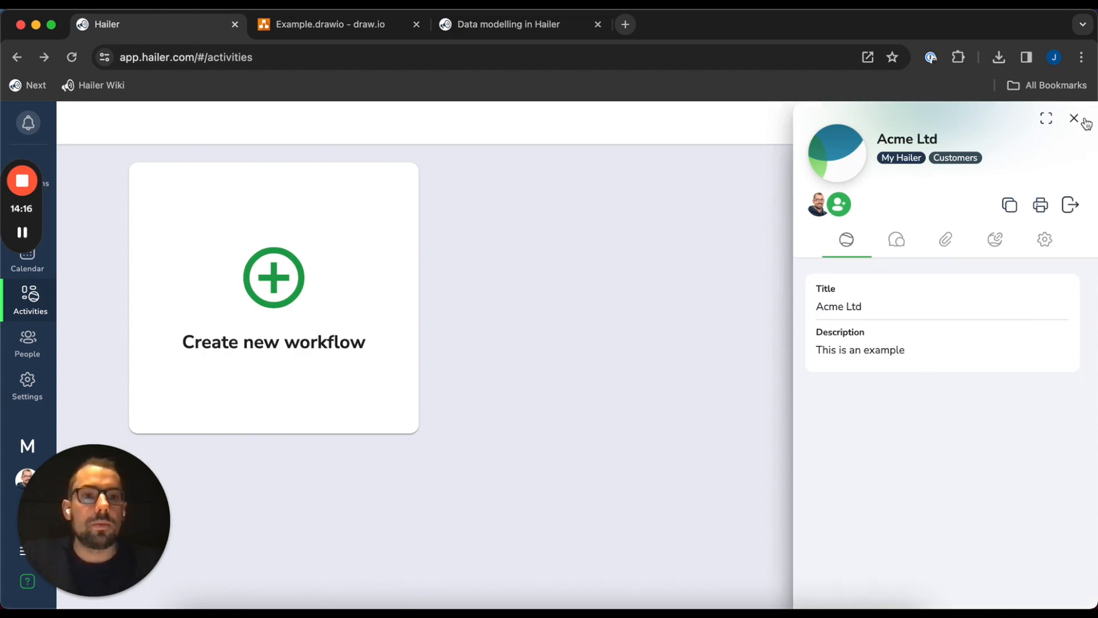
pyautogui.click(1075, 118)
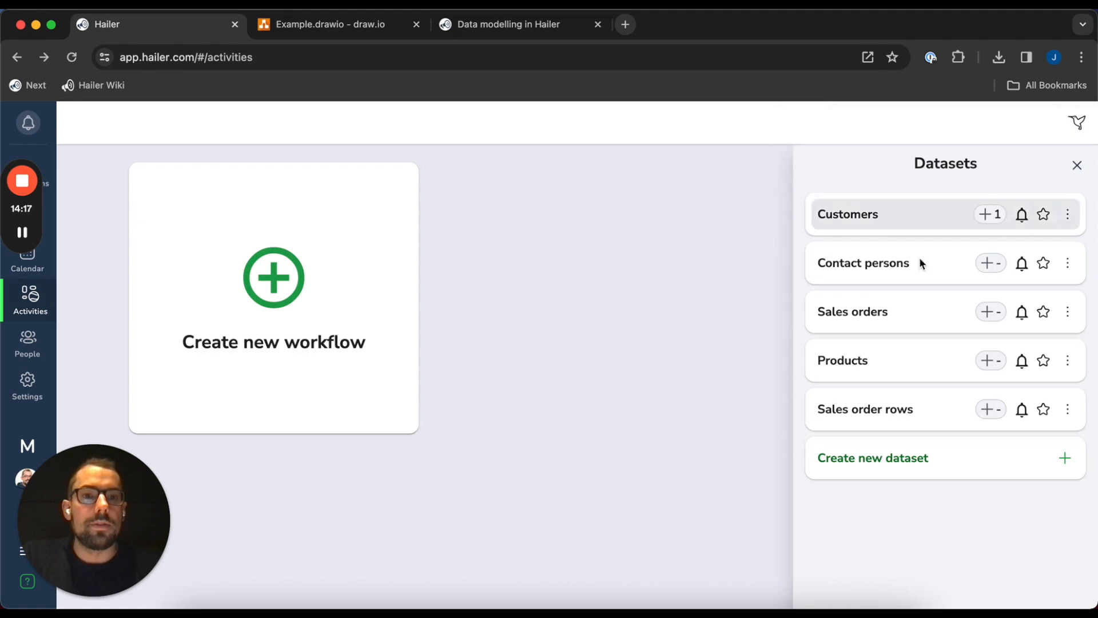
# Create a contact person record with the person's full name and phone number, and save it
pyautogui.click(986, 263)
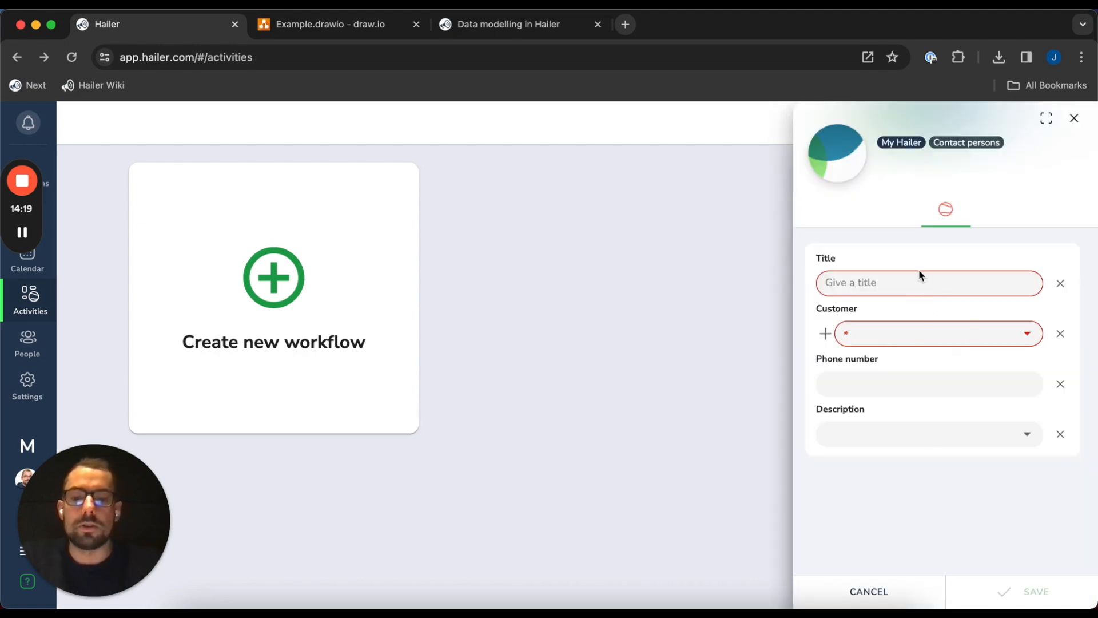
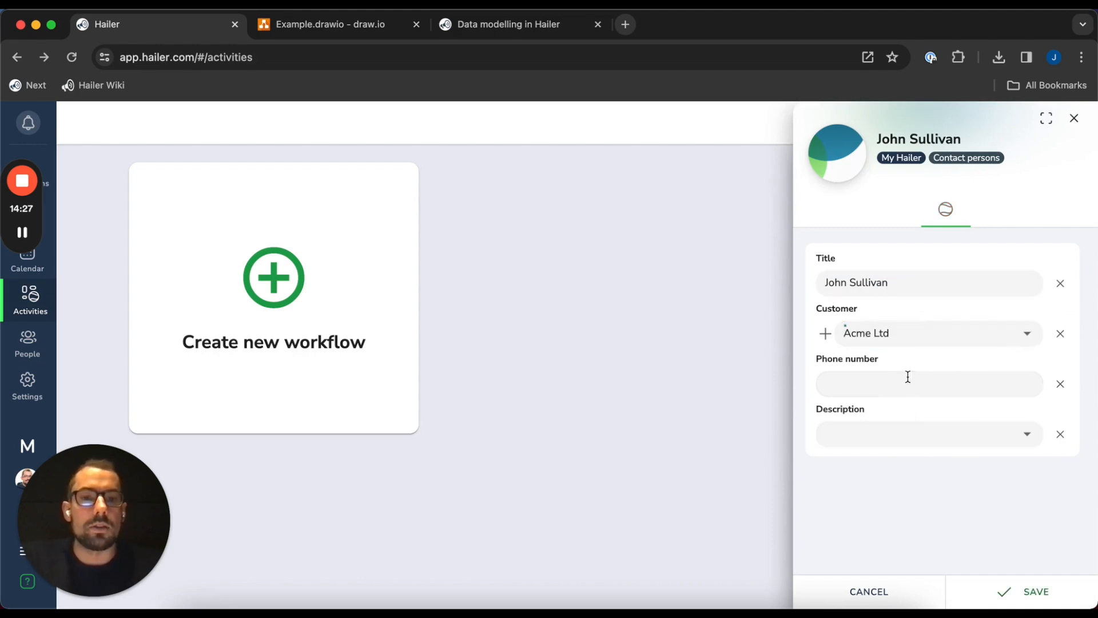
pyautogui.click(908, 376)
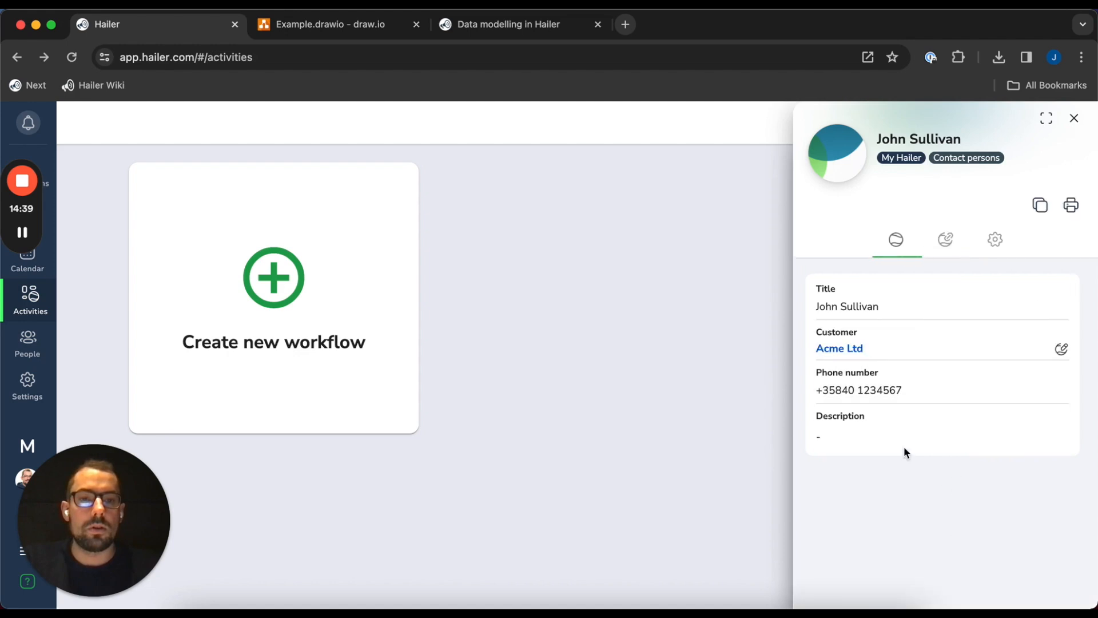
pyautogui.click(839, 446)
pyautogui.click(1007, 591)
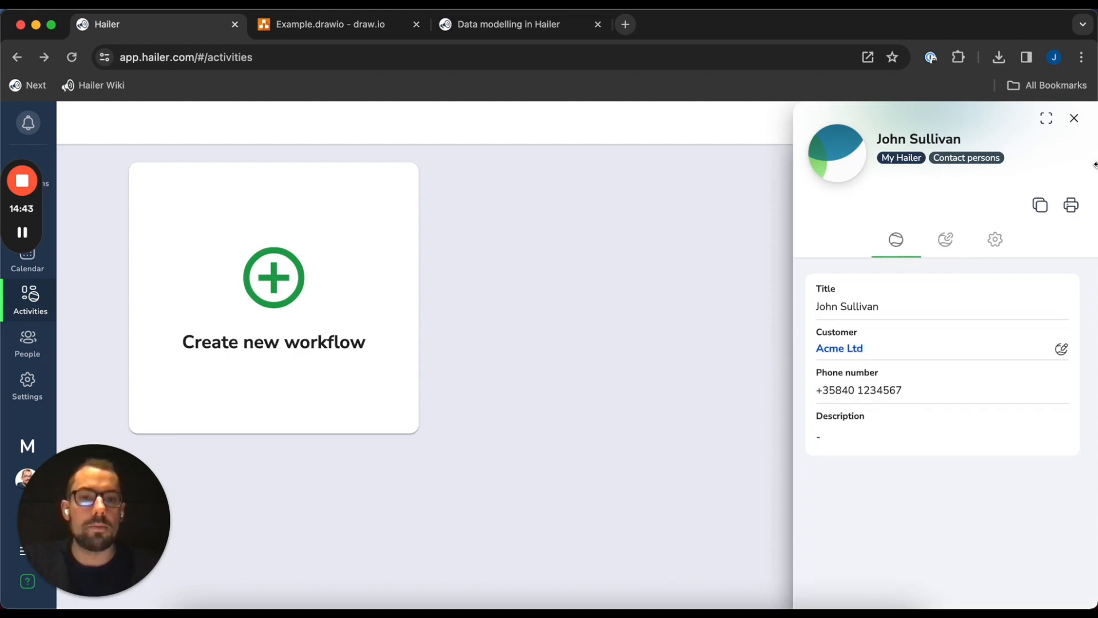
pyautogui.click(1074, 118)
# Delete the options-based Description field from the Contact persons field settings
pyautogui.click(1073, 262)
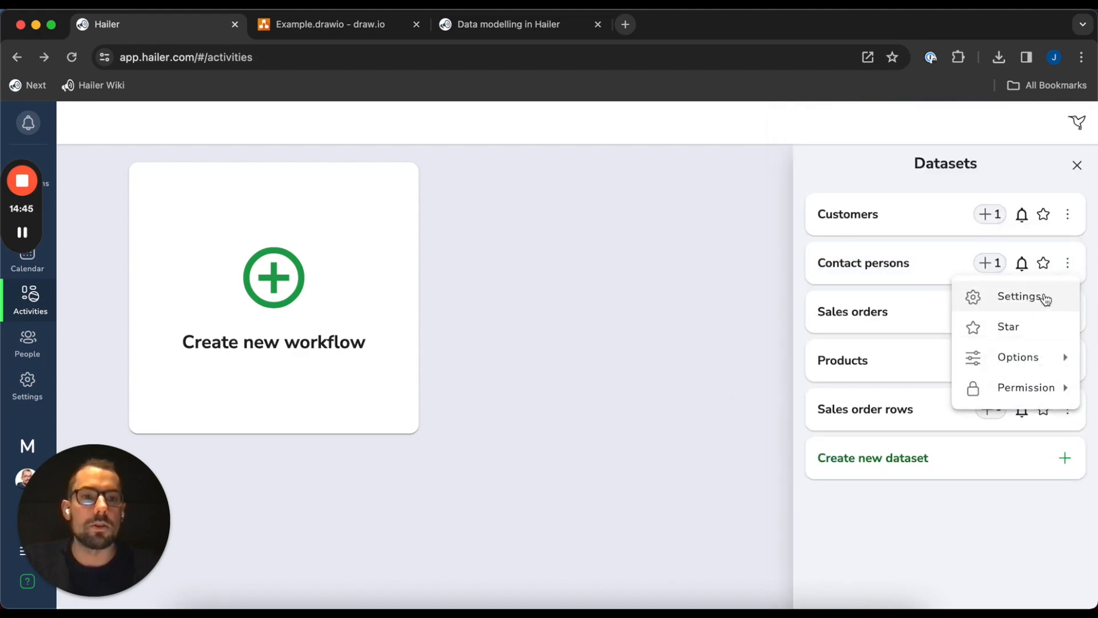
pyautogui.click(1004, 294)
pyautogui.click(390, 186)
pyautogui.scroll(-7, 329, 515)
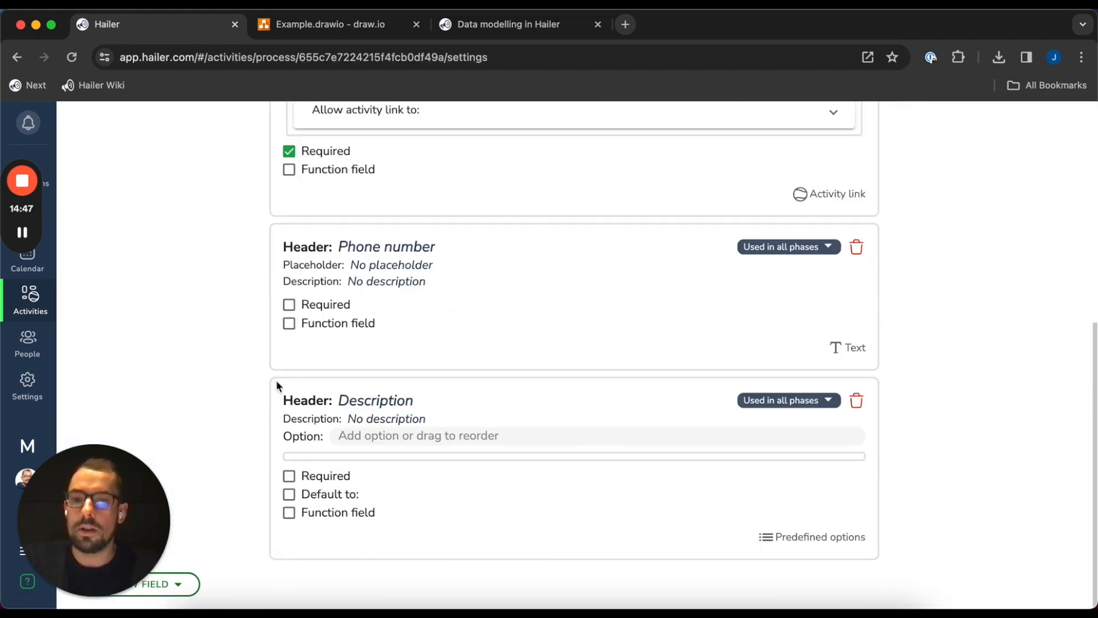
pyautogui.click(855, 404)
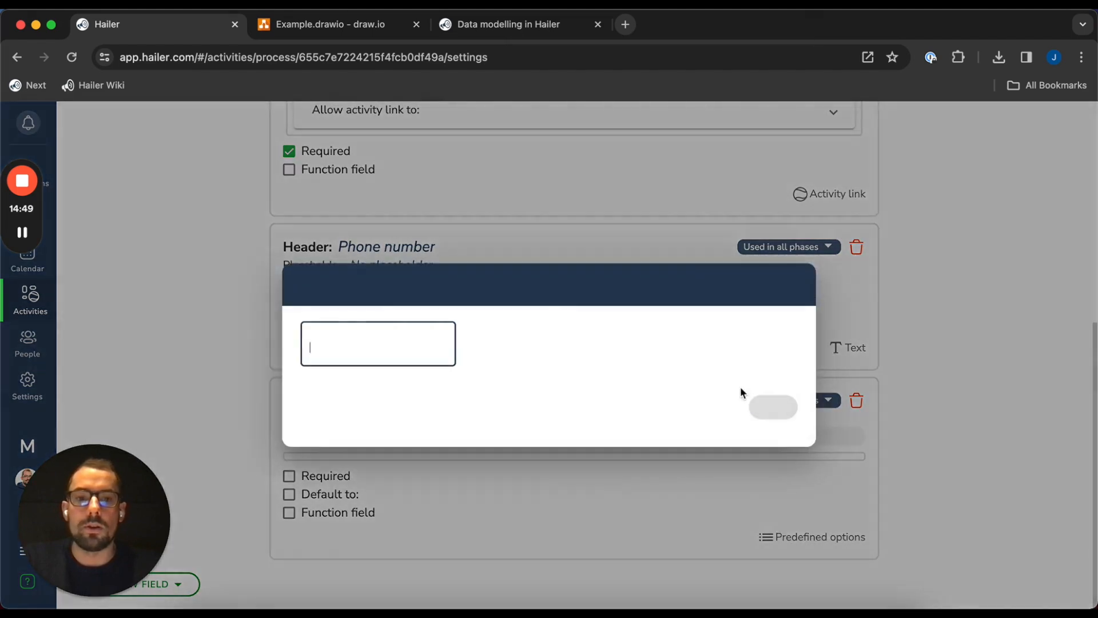
pyautogui.write('delete')
pyautogui.click(780, 441)
# Add a new Text area field named Description and close the dataset settings
pyautogui.click(187, 590)
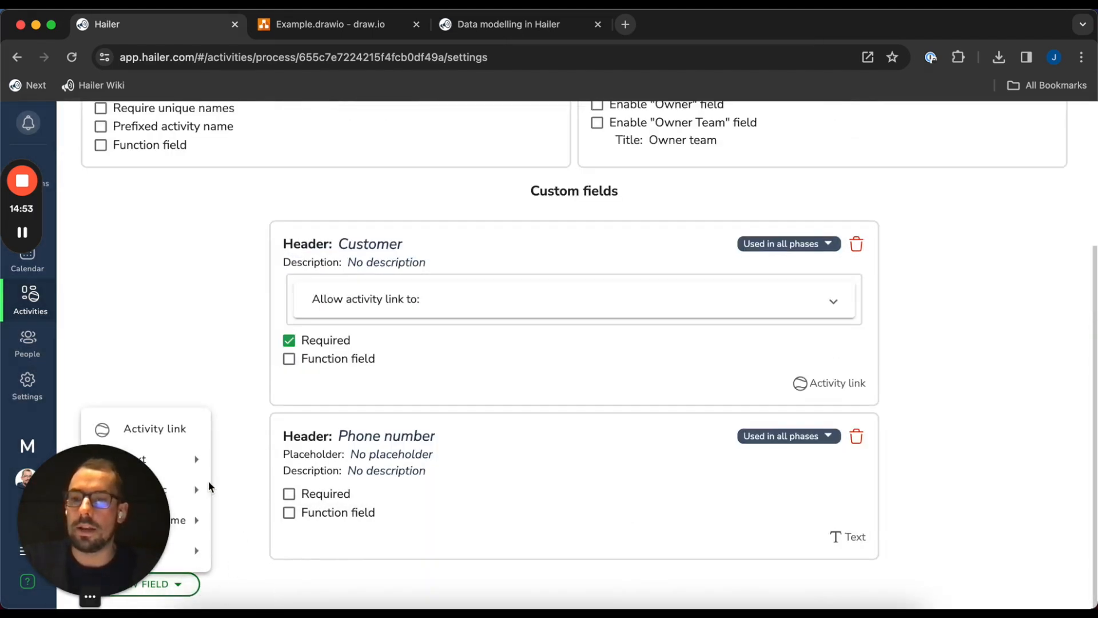
pyautogui.moveTo(195, 459)
pyautogui.click(259, 520)
pyautogui.click(400, 435)
pyautogui.write('Des')
pyautogui.scroll(6, 1050, 260)
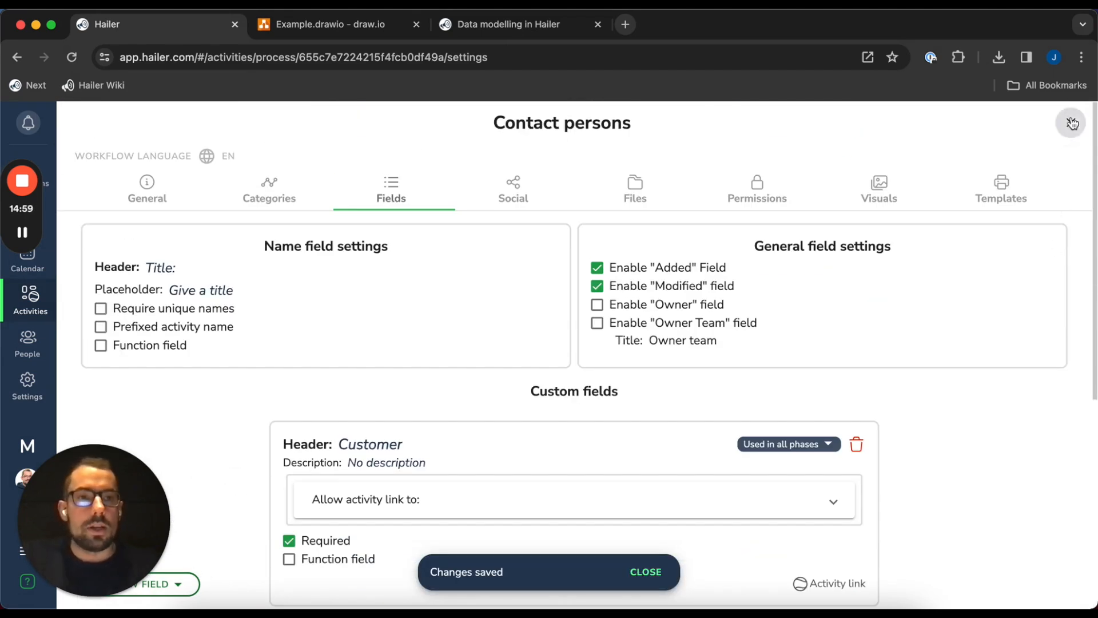
pyautogui.click(1072, 123)
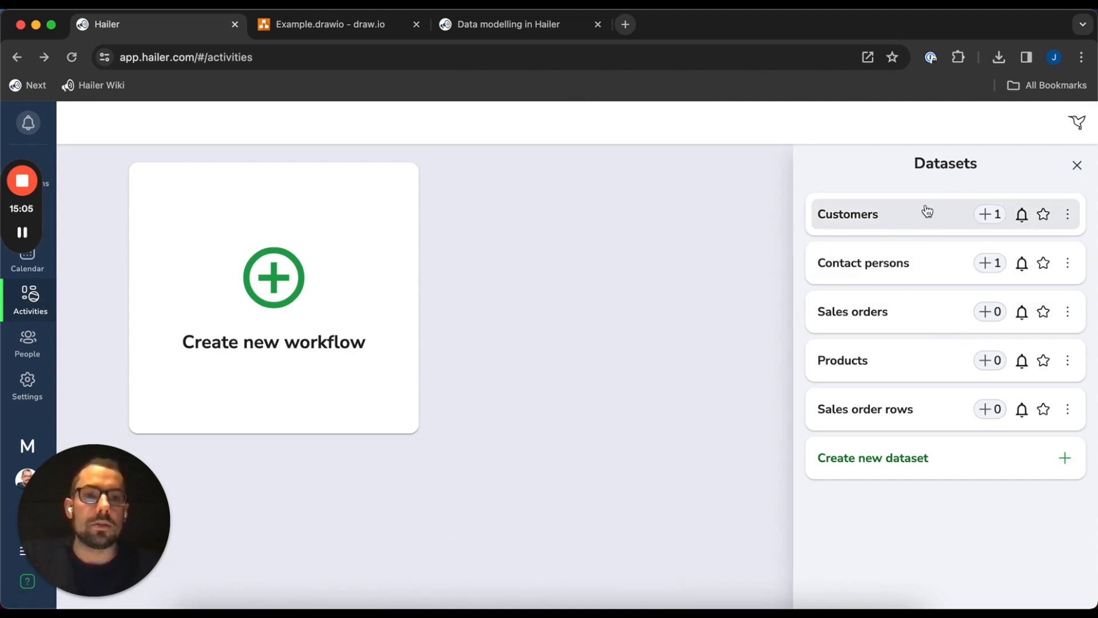
# Set the contact's Description to 'Example description', save it, and open Sales orders
pyautogui.click(902, 264)
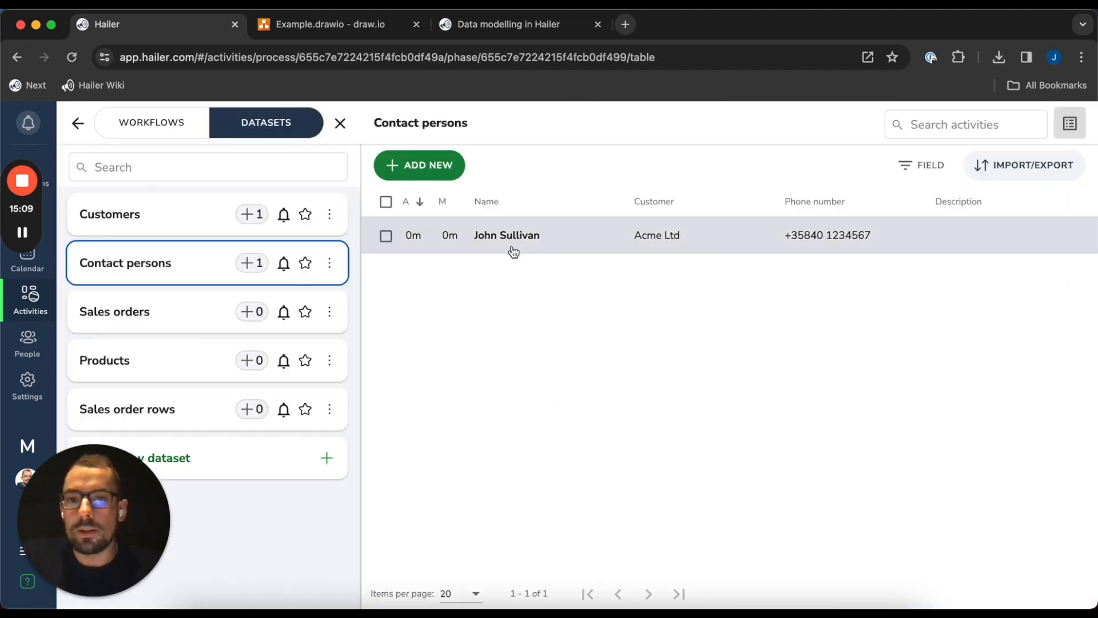
pyautogui.click(677, 235)
pyautogui.click(881, 449)
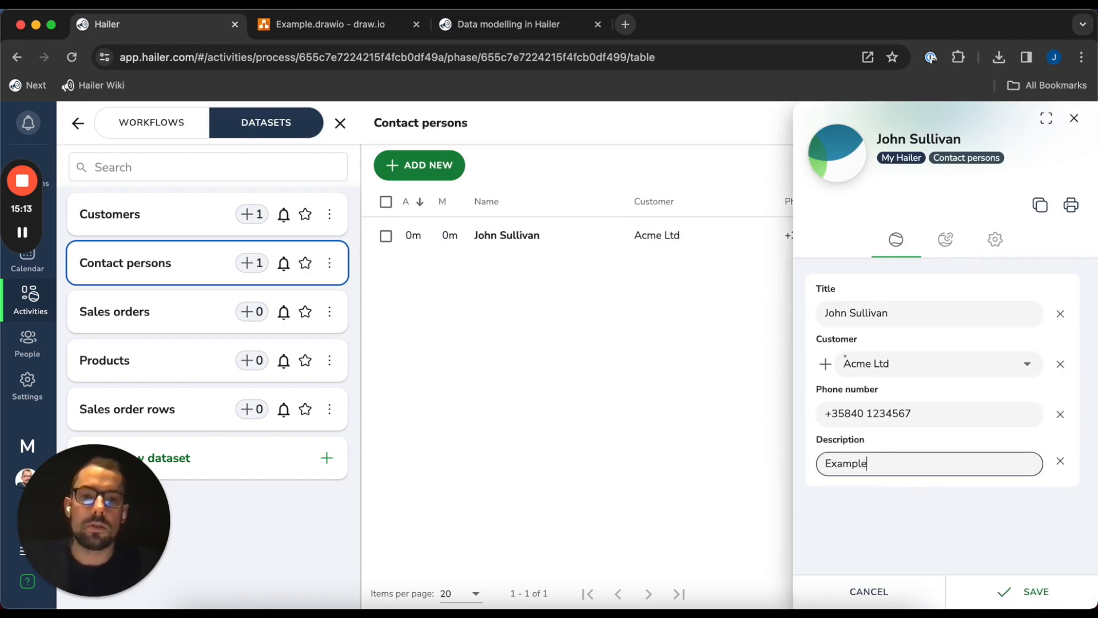
pyautogui.click(1081, 593)
pyautogui.click(1074, 120)
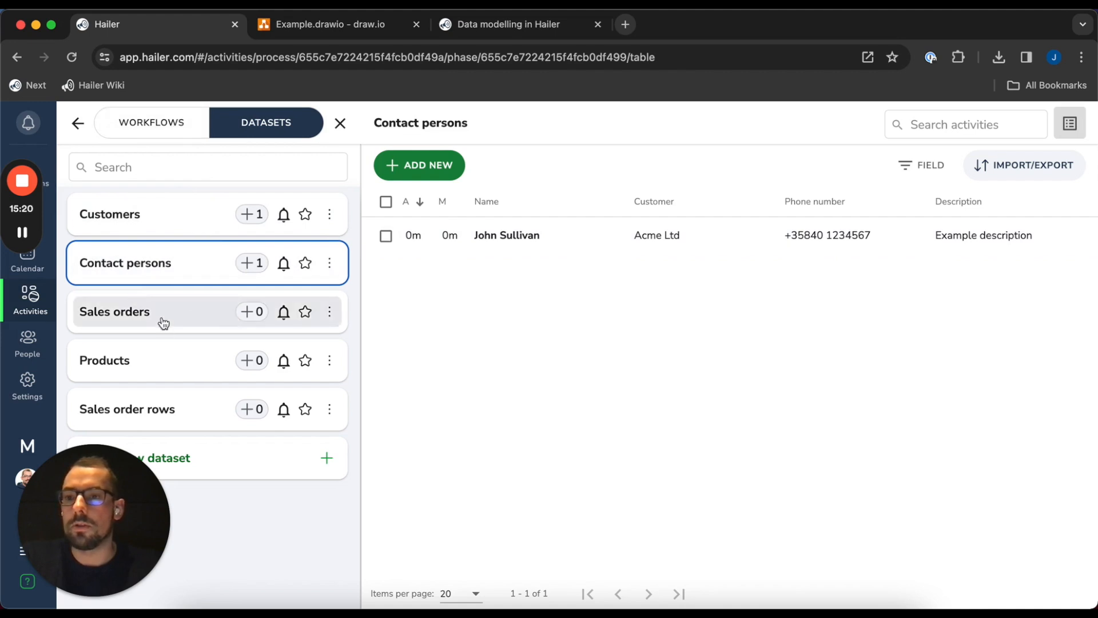
pyautogui.click(162, 316)
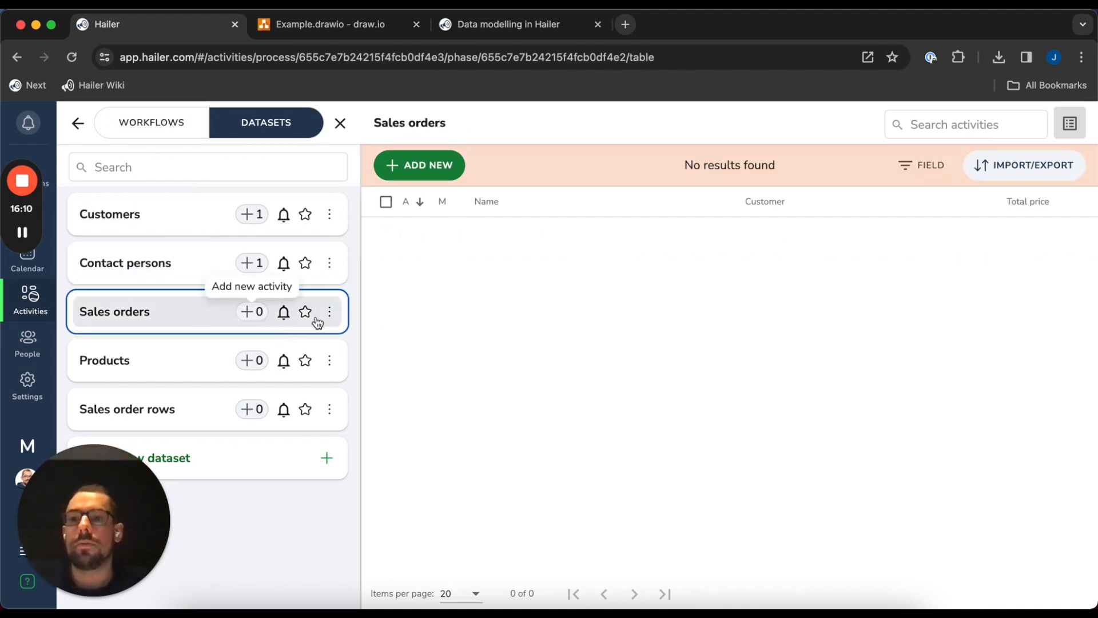
pyautogui.click(253, 315)
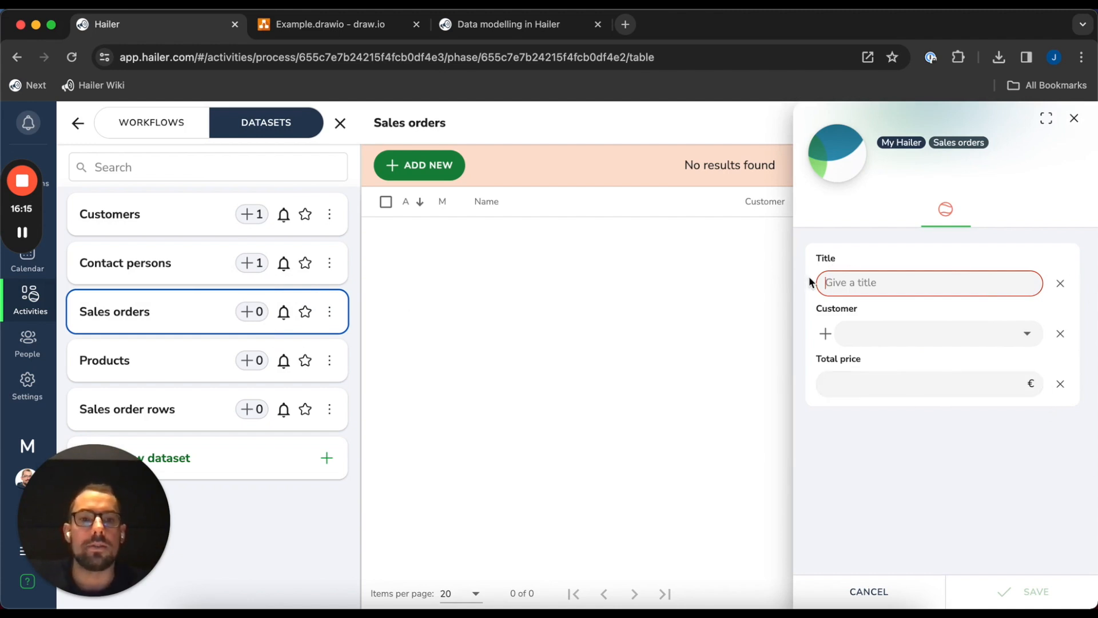
pyautogui.moveTo(812, 258); pyautogui.dragTo(869, 256)
pyautogui.click(863, 263)
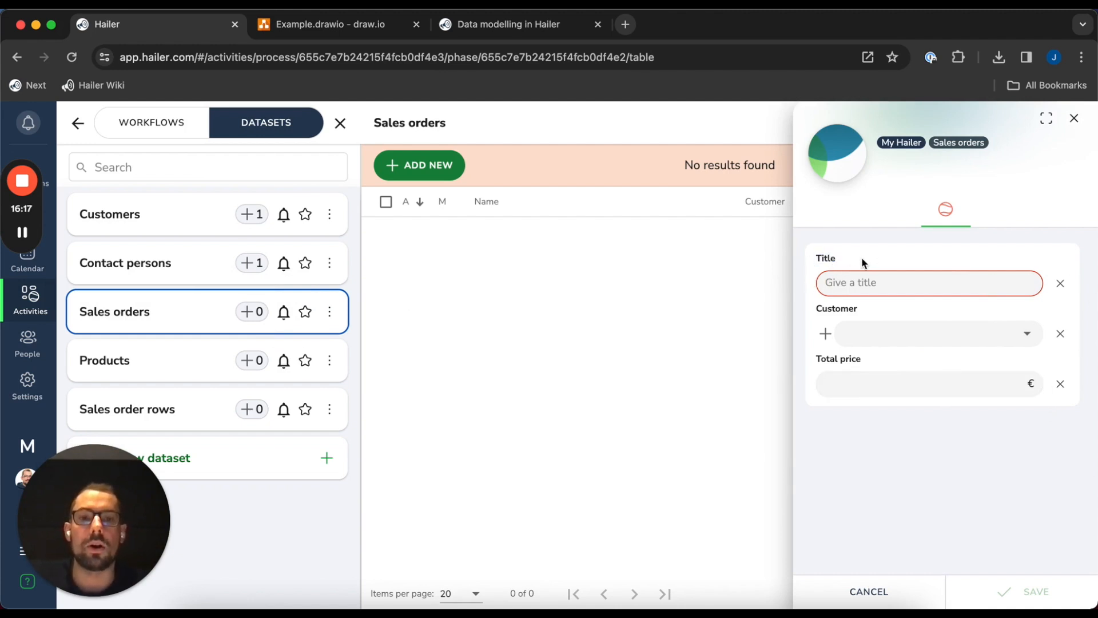
pyautogui.click(863, 269)
pyautogui.moveTo(816, 259); pyautogui.dragTo(860, 260)
pyautogui.click(869, 260)
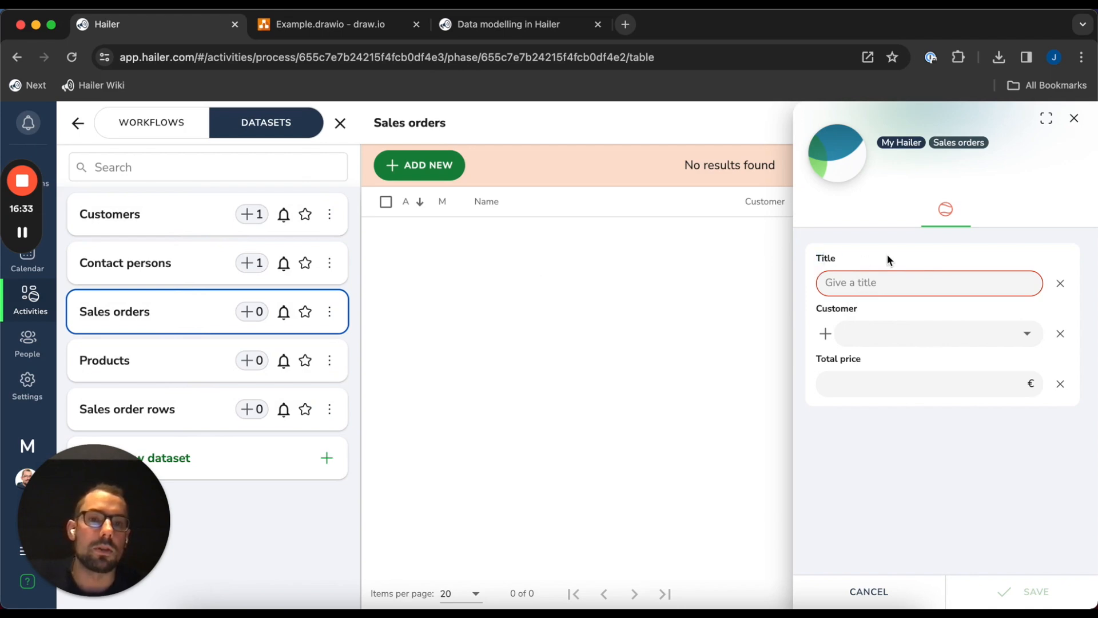
pyautogui.click(1074, 118)
pyautogui.click(650, 400)
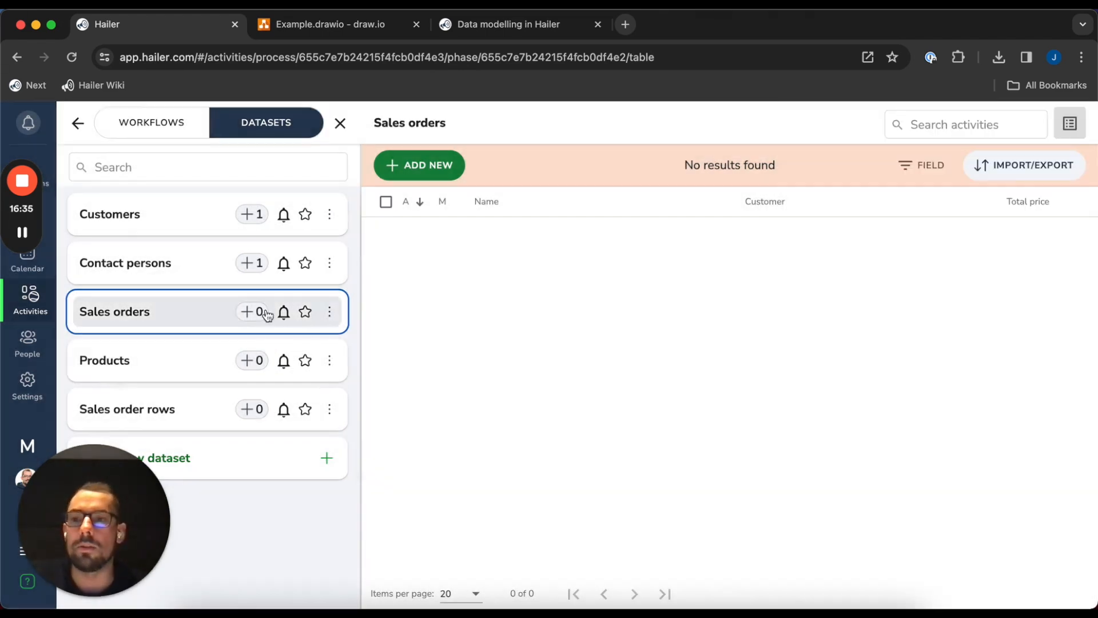
# Turn the Sales orders Name field into a function field in the dataset's field settings
pyautogui.click(331, 314)
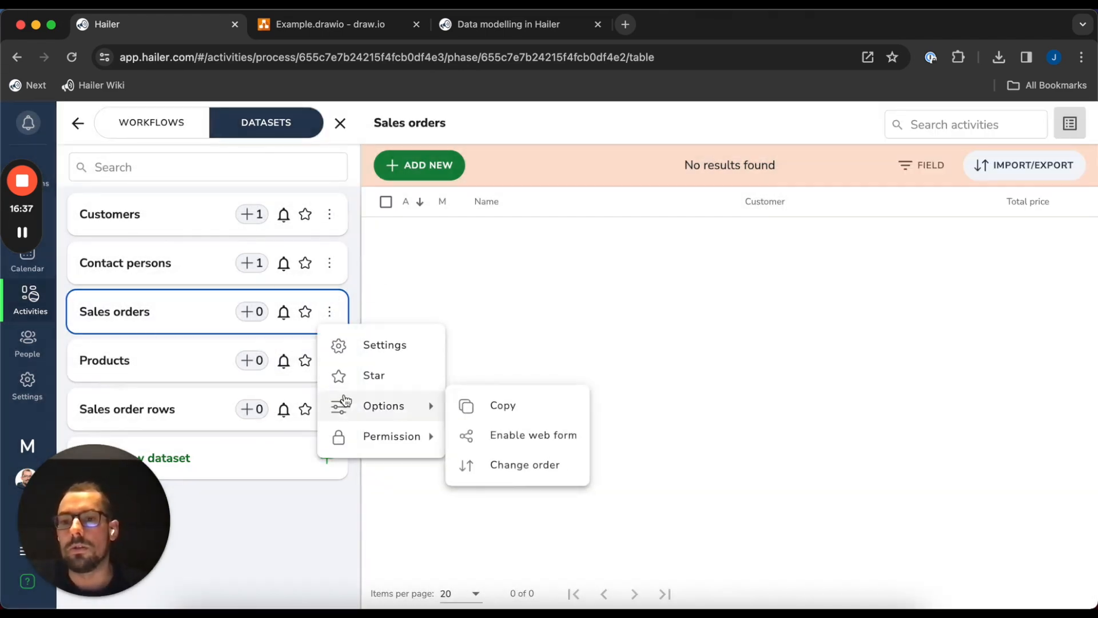
pyautogui.click(399, 347)
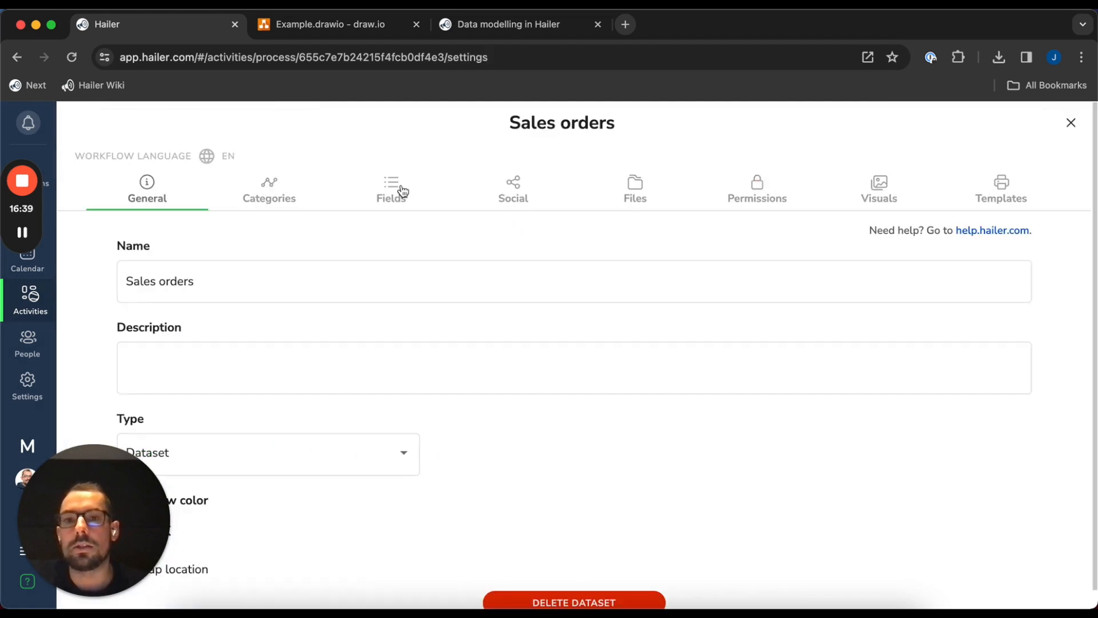
pyautogui.click(402, 191)
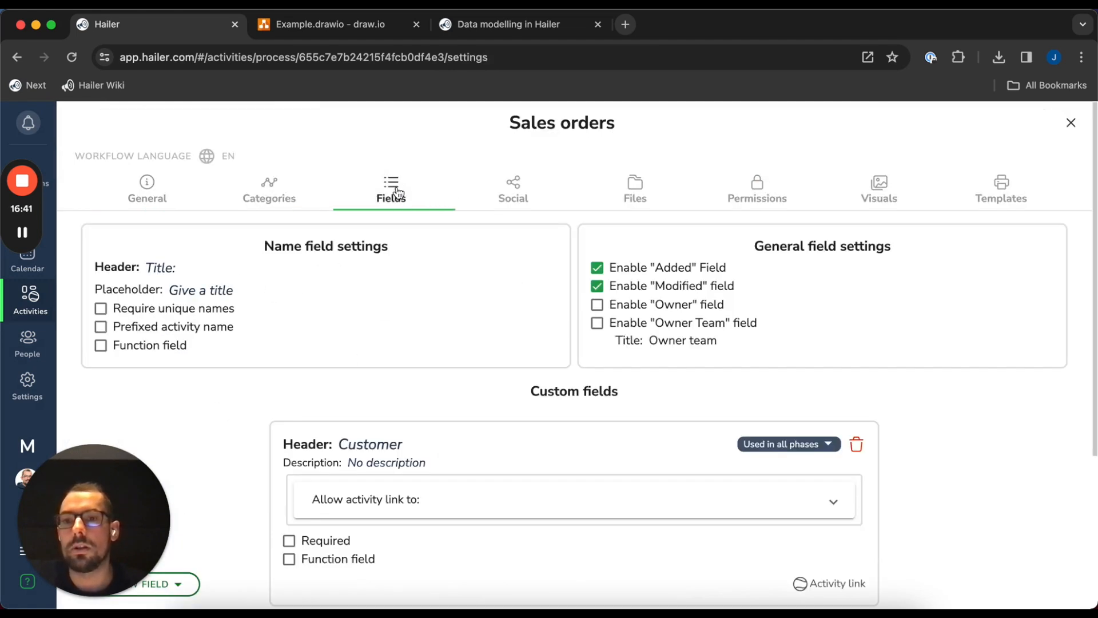
pyautogui.click(125, 348)
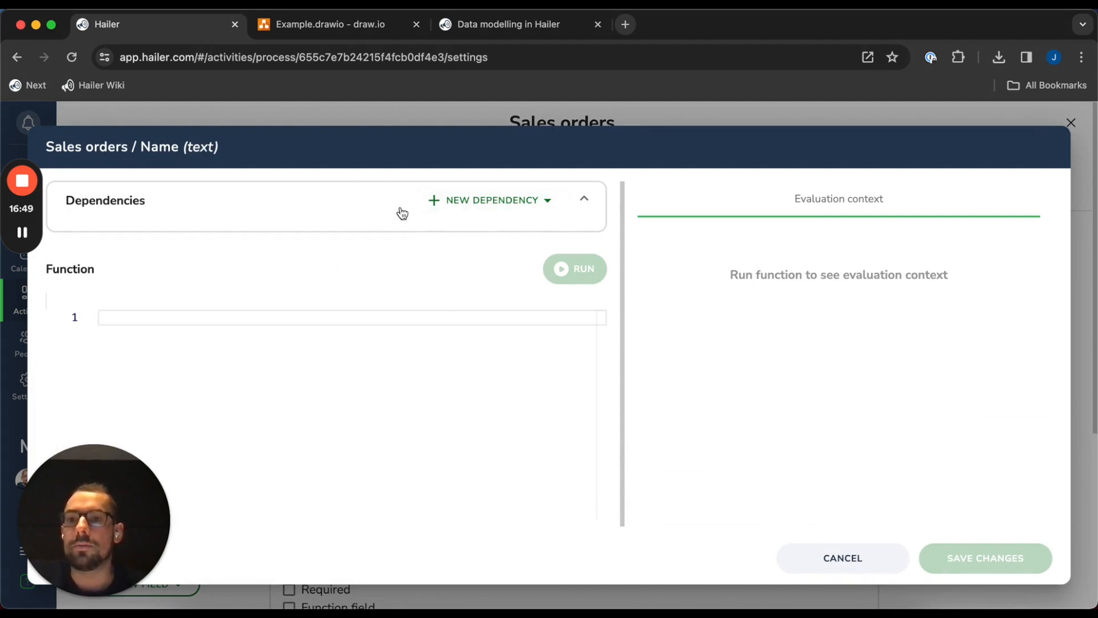
# Add the linked Customer's Name as a dependency with the alias 'name'
pyautogui.click(478, 201)
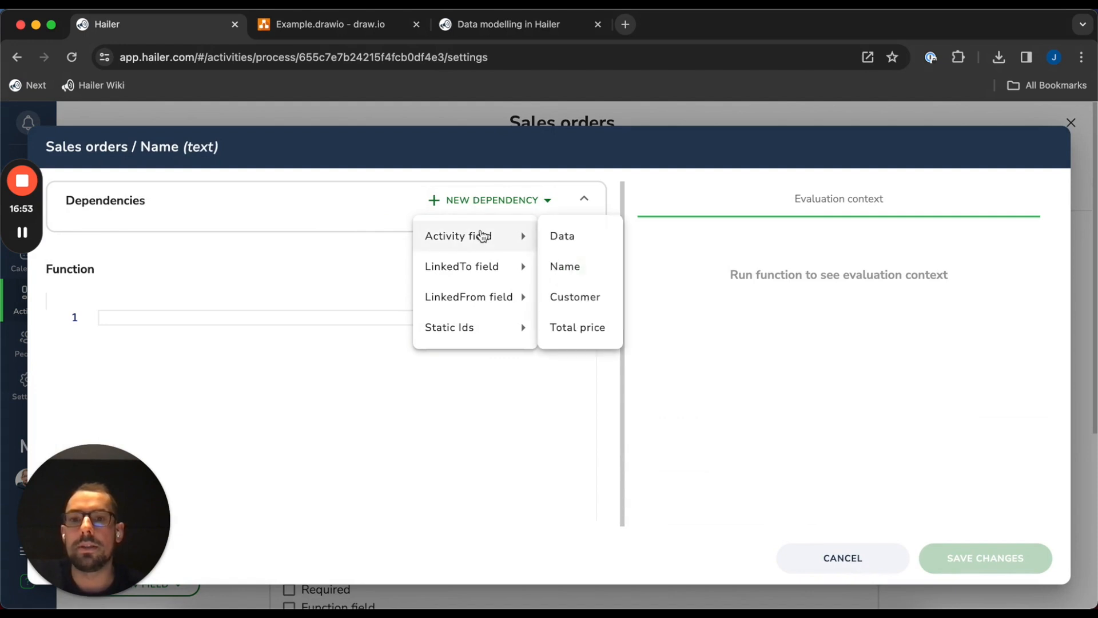
pyautogui.moveTo(481, 278)
pyautogui.moveTo(549, 275)
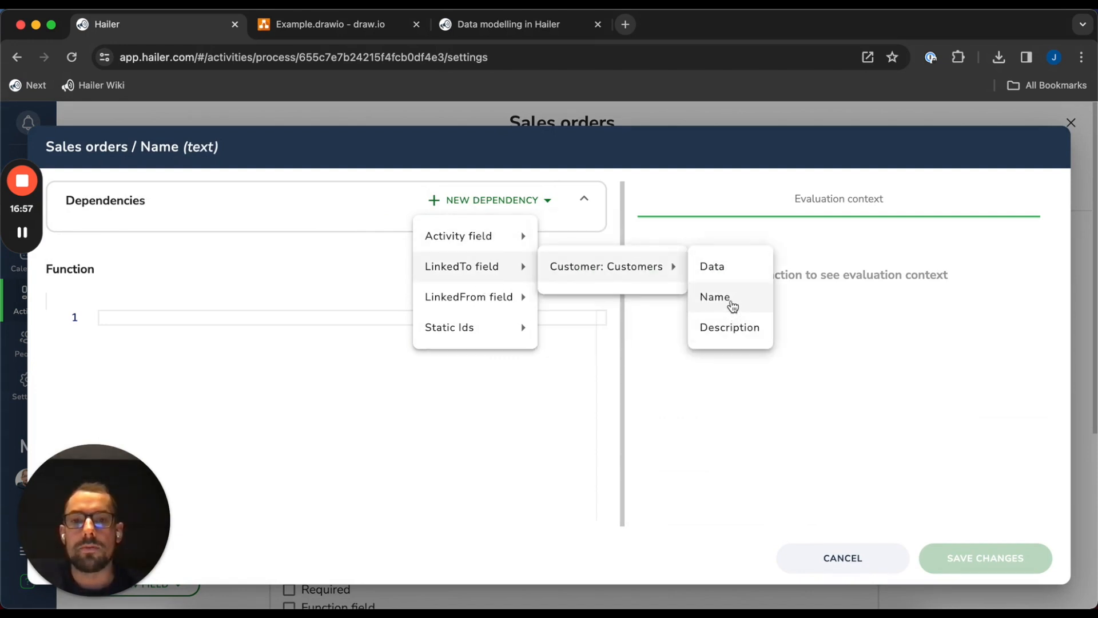
pyautogui.click(732, 297)
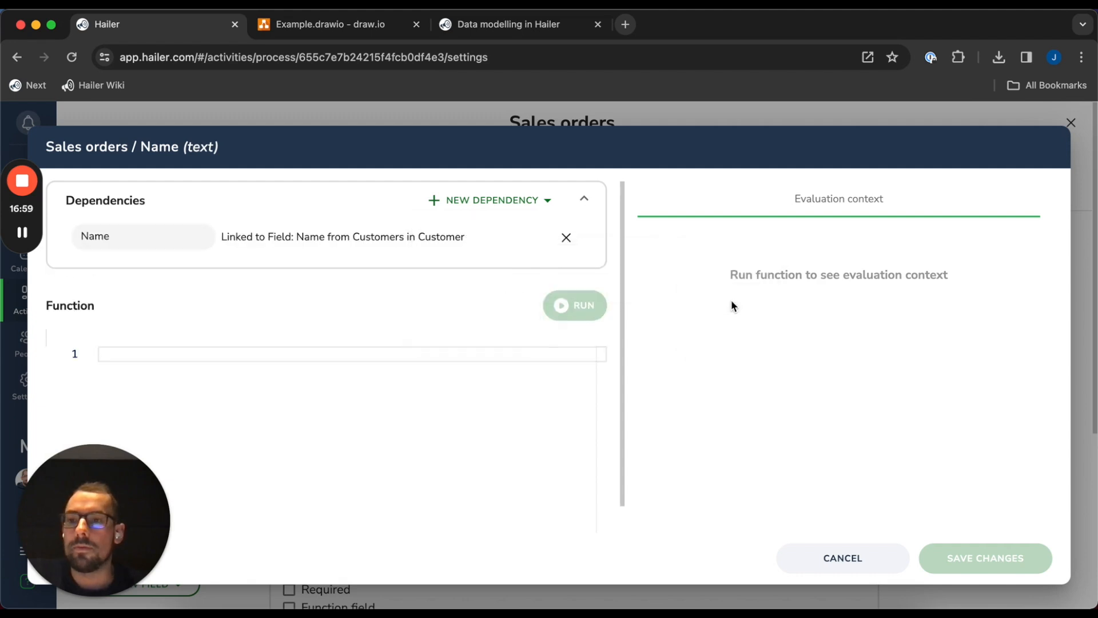
pyautogui.doubleClick(182, 231)
pyautogui.write('name')
pyautogui.click(642, 250)
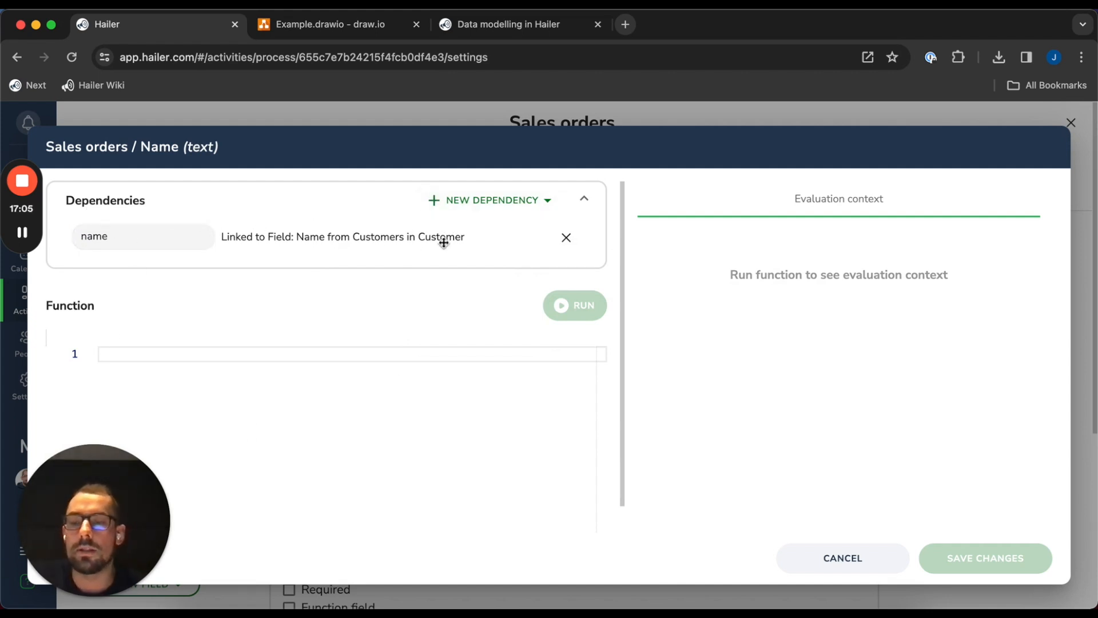
# Add the order's Data field as a second dependency
pyautogui.click(472, 211)
pyautogui.moveTo(498, 269)
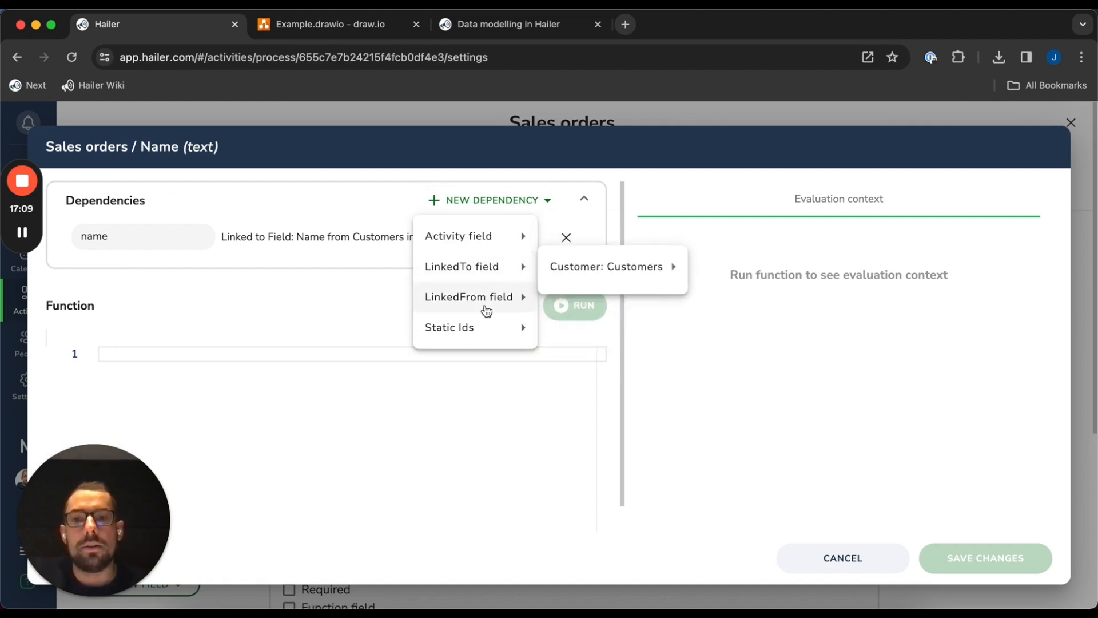
pyautogui.moveTo(484, 336)
pyautogui.moveTo(488, 246)
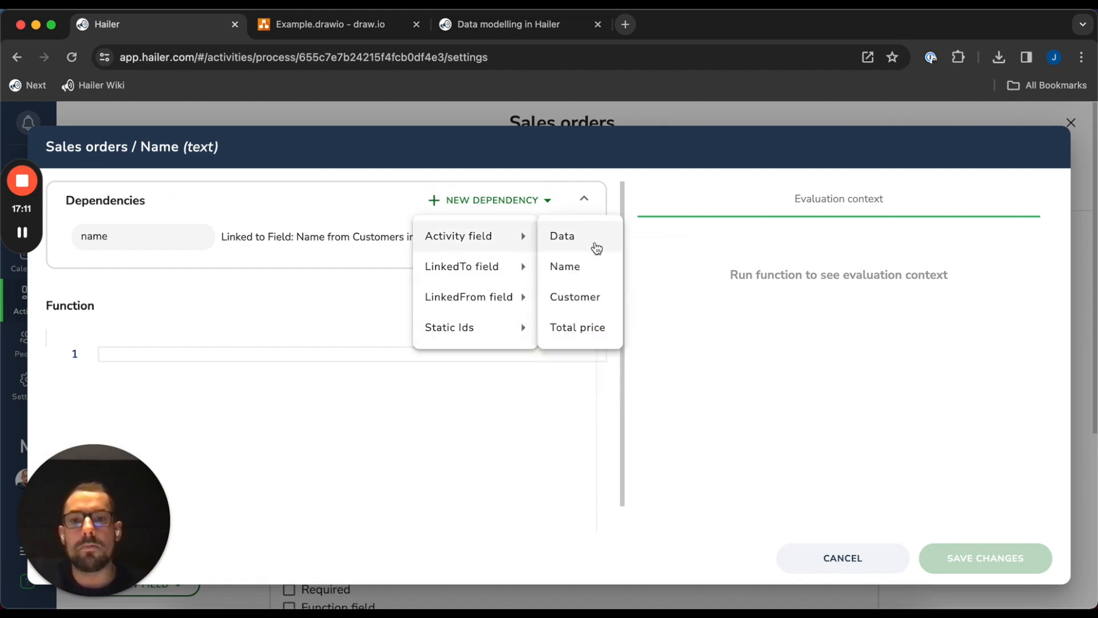
pyautogui.click(594, 247)
# Rename the Data dependency alias to 'data' and begin a 'return ( );' statement
pyautogui.doubleClick(139, 281)
pyautogui.write('data')
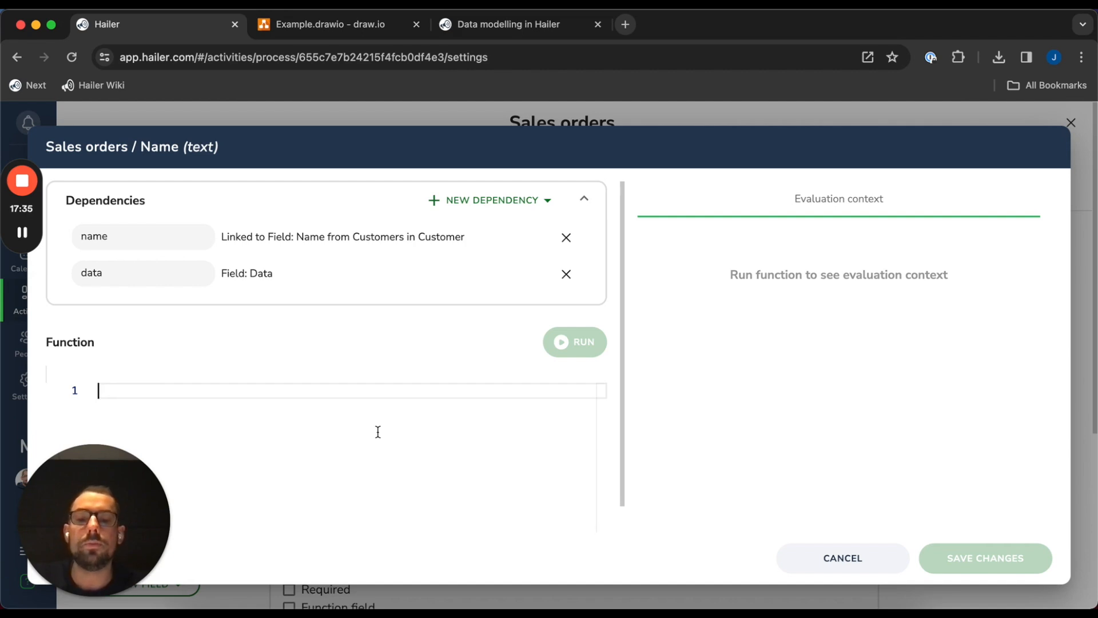
pyautogui.write('return (')
pyautogui.press('Return')
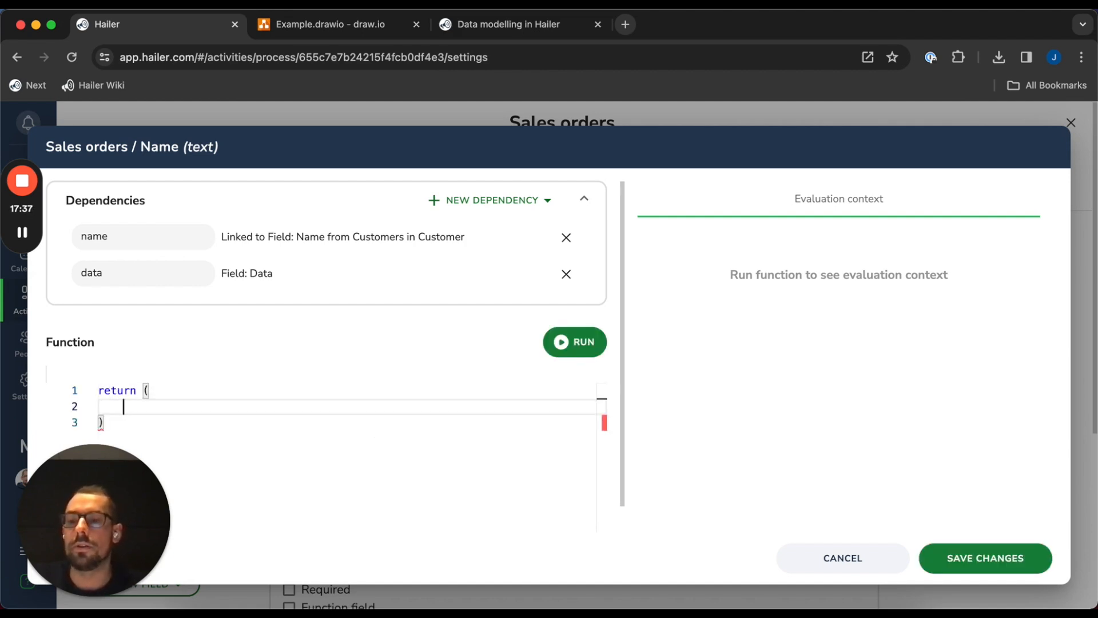
pyautogui.press('Down')
pyautogui.write(';')
pyautogui.press('Up')
pyautogui.press('BackSpace')
pyautogui.press('Return')
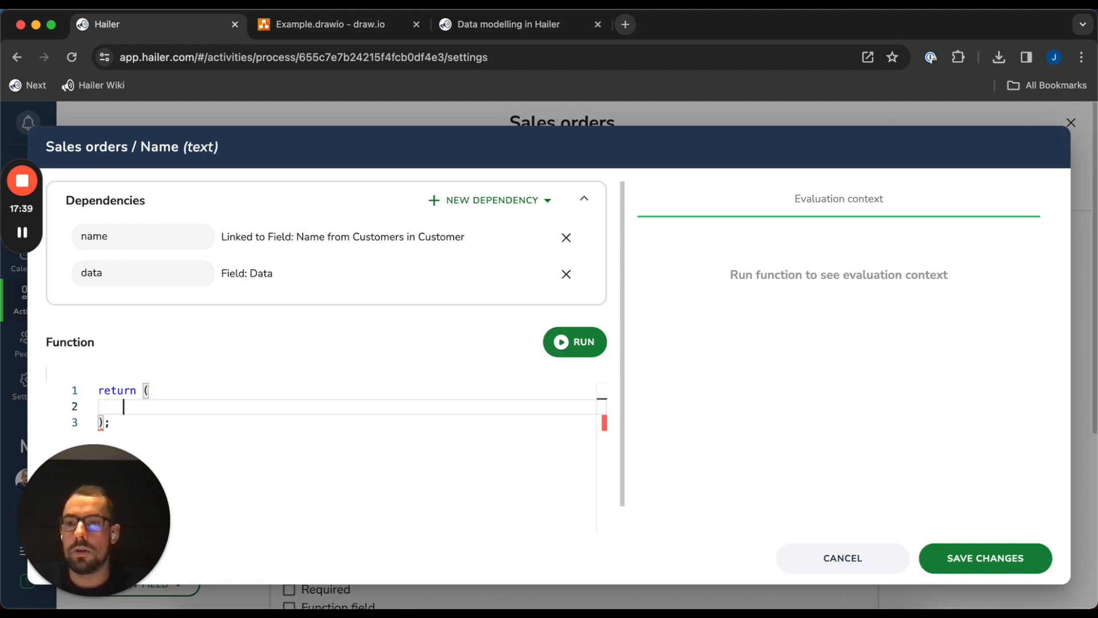
# Complete the return expression dep.name + ' / SO' + dep.data.sequence and run it
pyautogui.write('dep.name +')
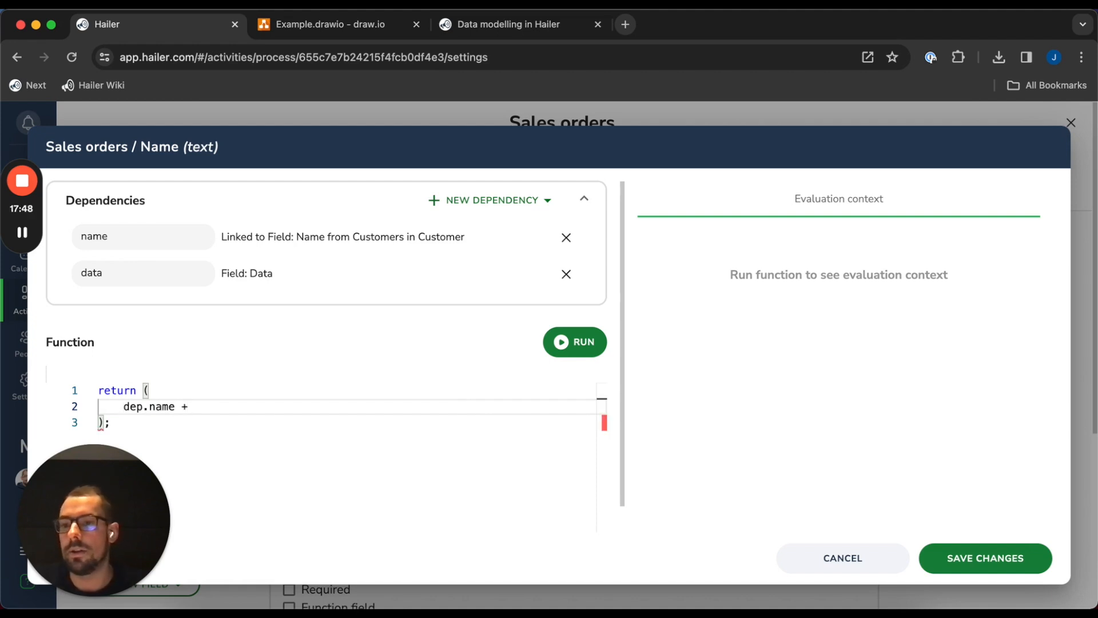
pyautogui.write("'")
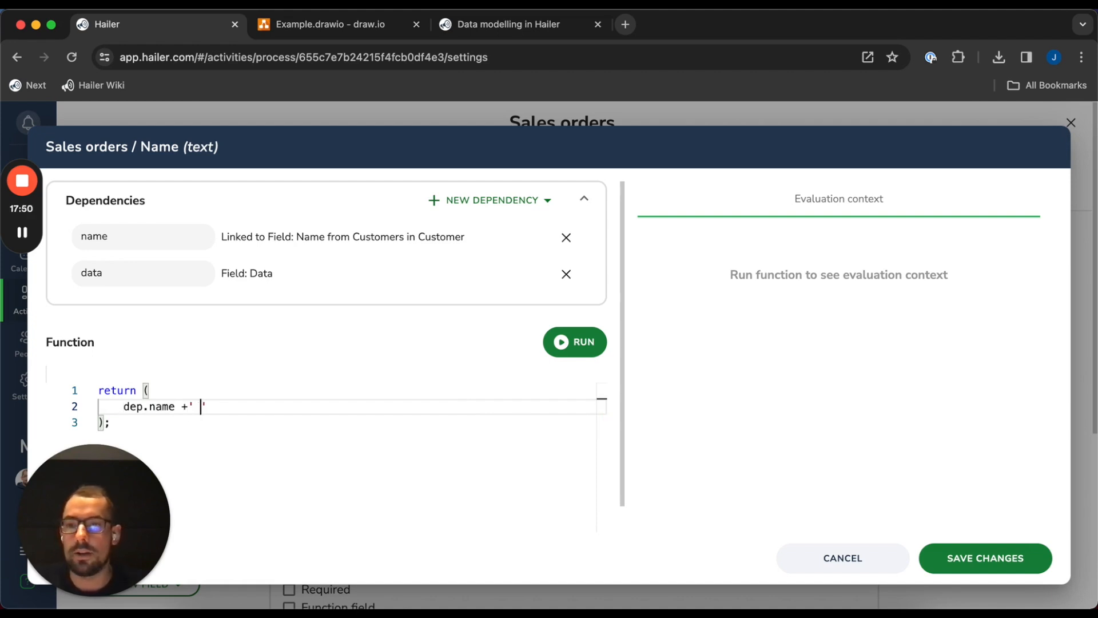
pyautogui.press('Right')
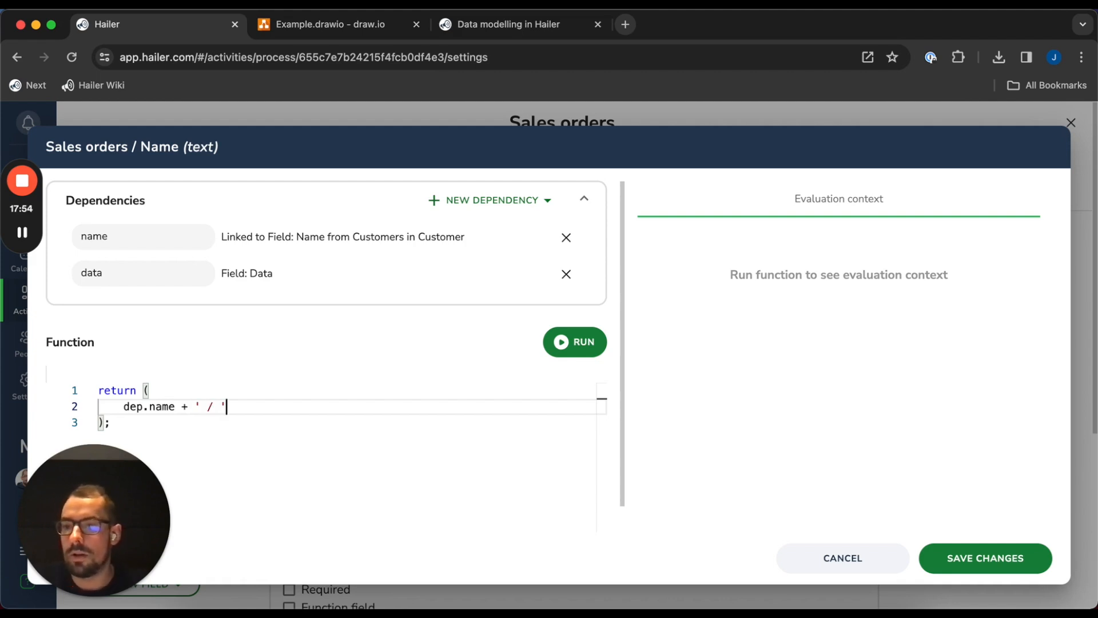
pyautogui.press('BackSpace')
pyautogui.write("SO'")
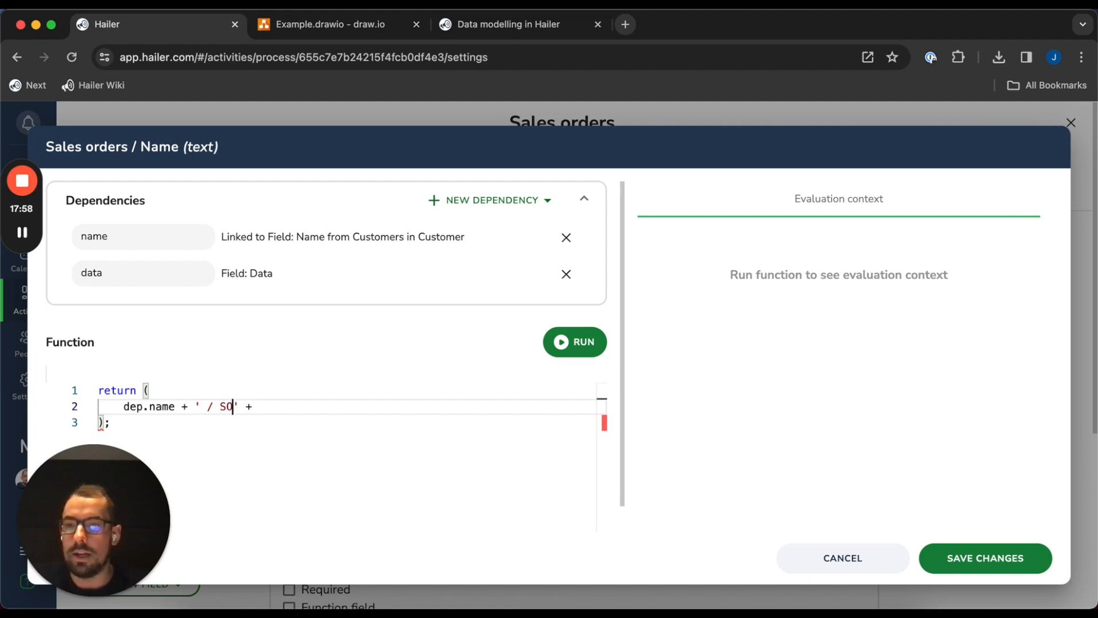
pyautogui.write(' + dep')
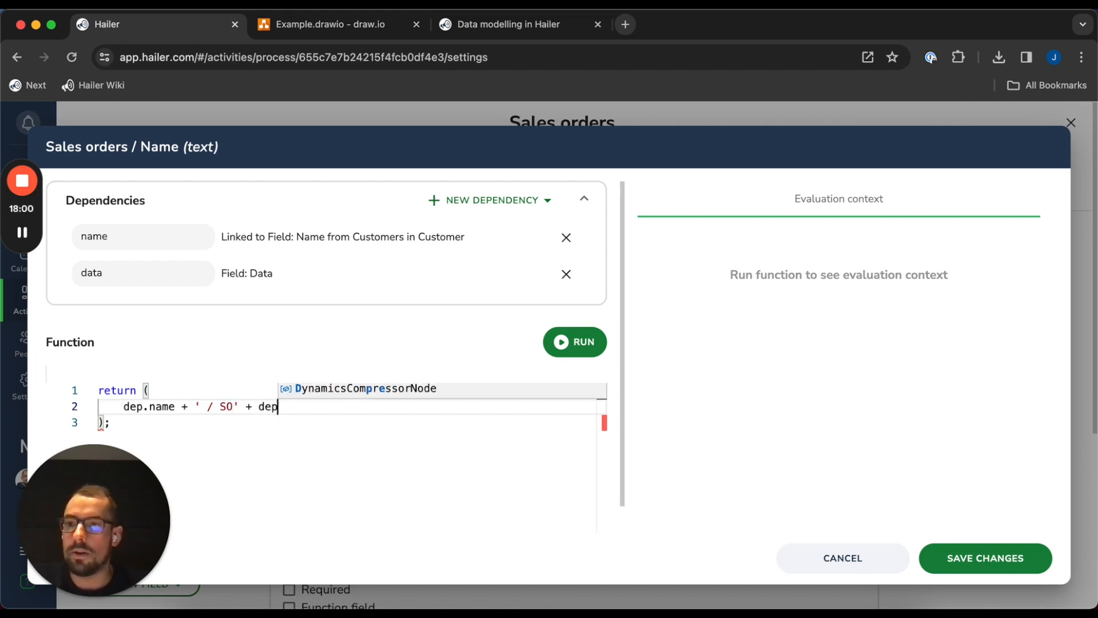
pyautogui.write('.data.')
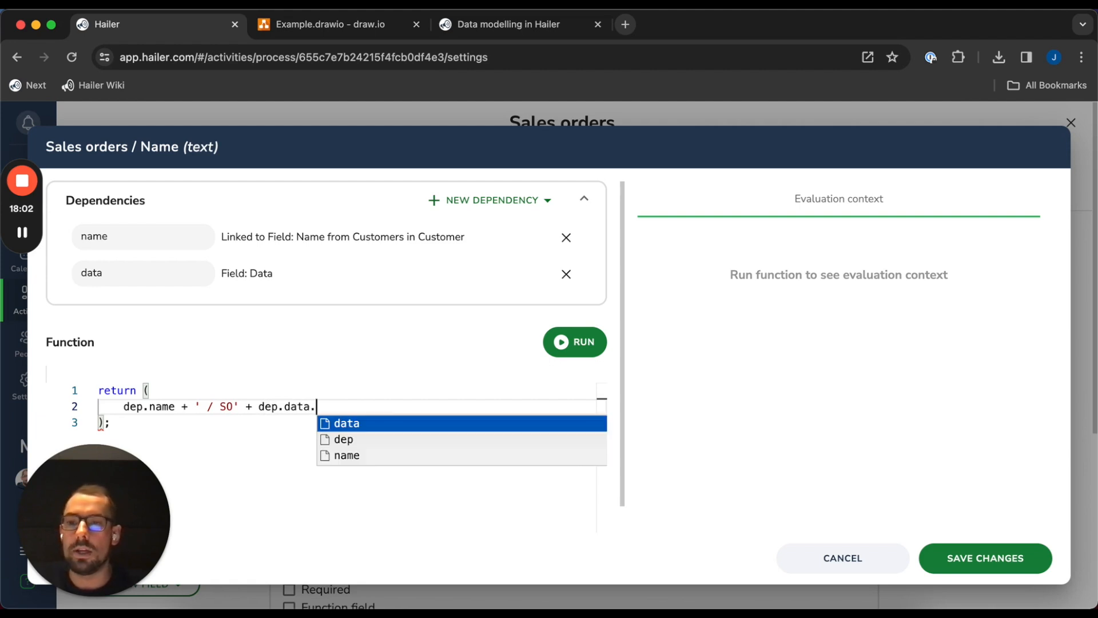
pyautogui.write('sequence')
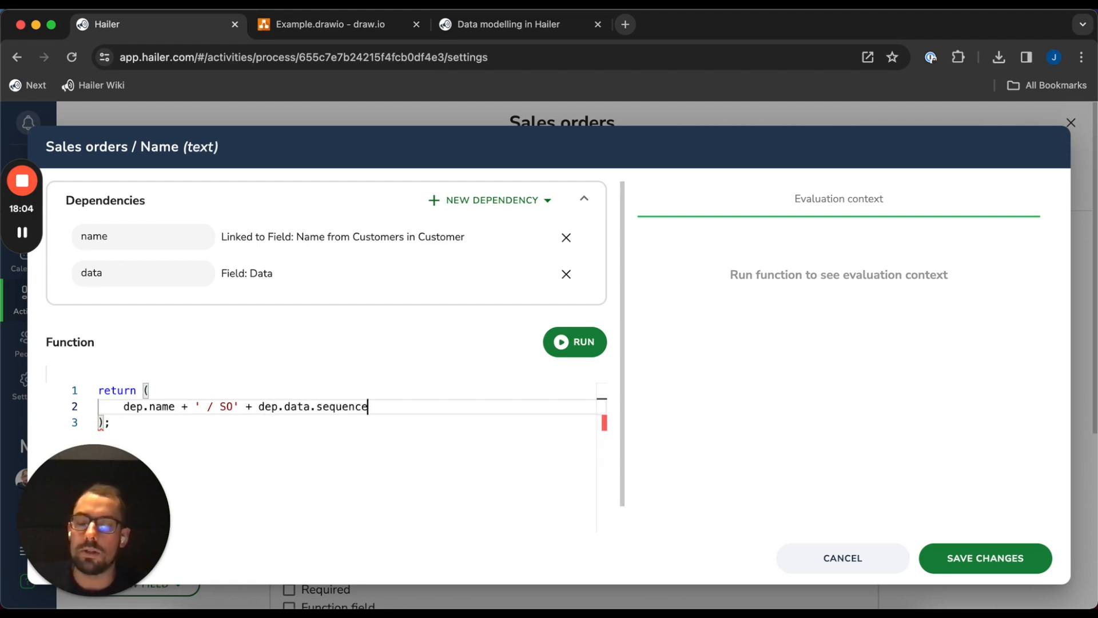
pyautogui.click(556, 350)
pyautogui.scroll(-1, 613, 364)
pyautogui.click(384, 418)
pyautogui.scroll(1, 366, 355)
pyautogui.scroll(-1, 346, 380)
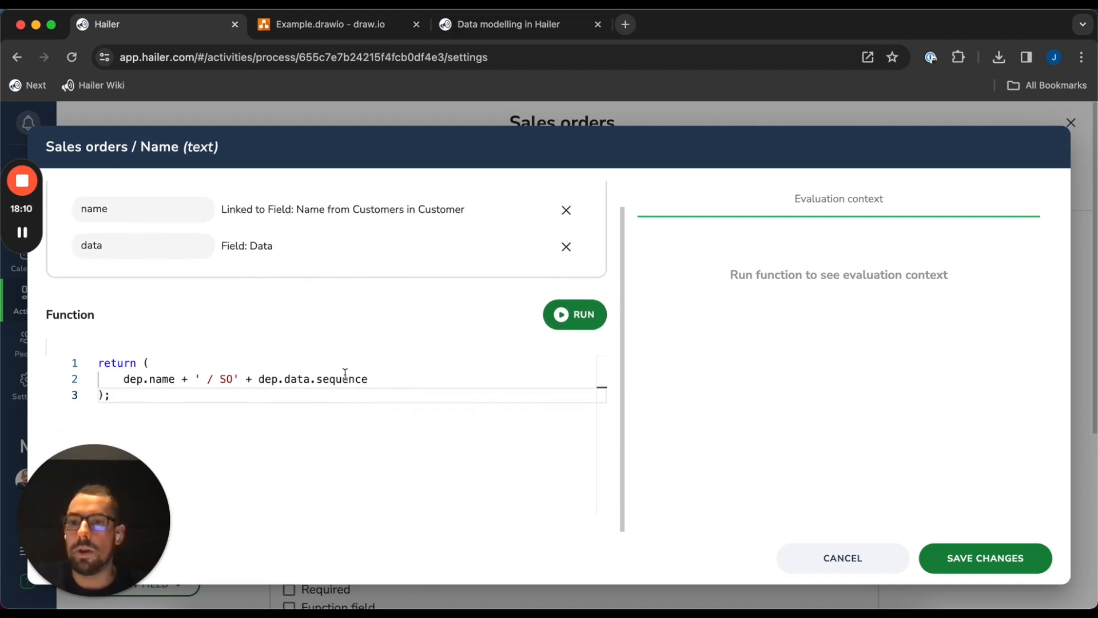
pyautogui.scroll(1, 103, 174)
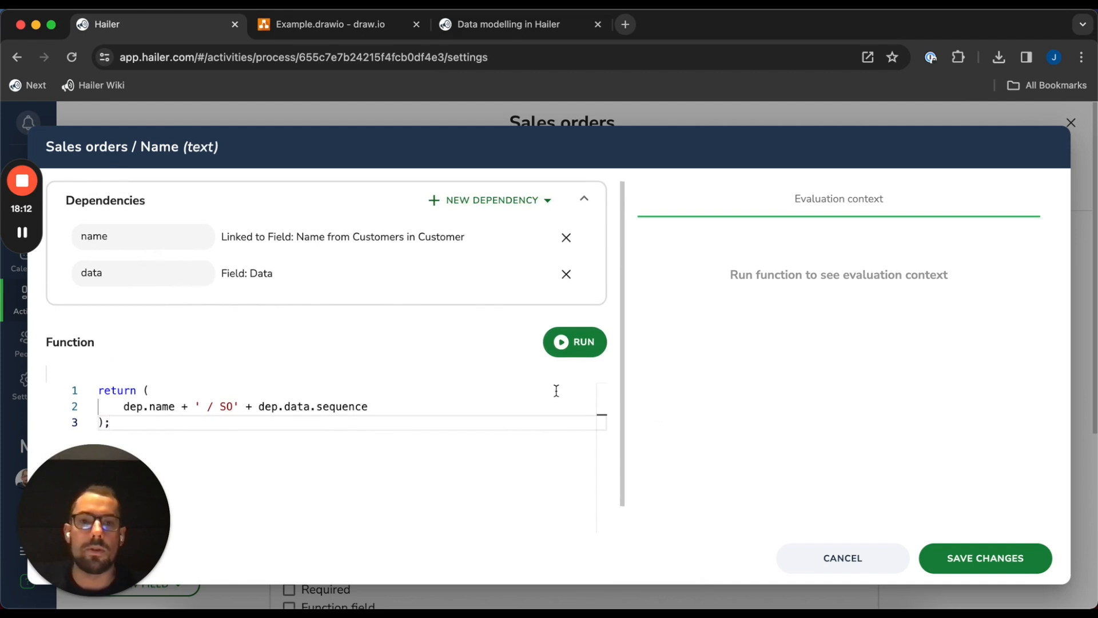
pyautogui.scroll(-1, 555, 390)
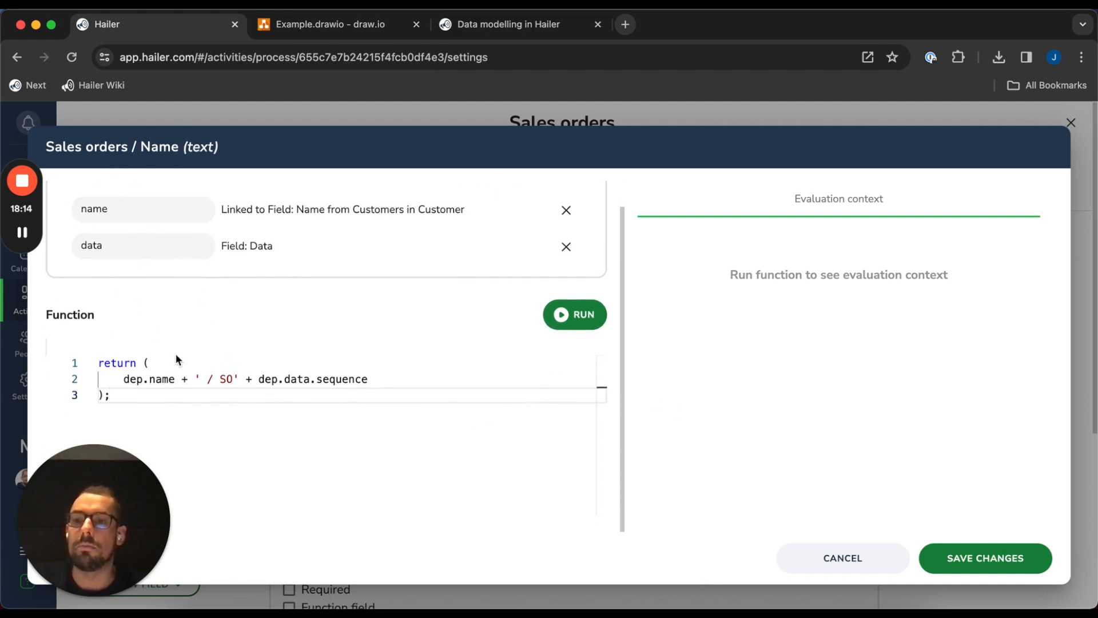
pyautogui.scroll(1, 454, 409)
pyautogui.scroll(-1, 453, 427)
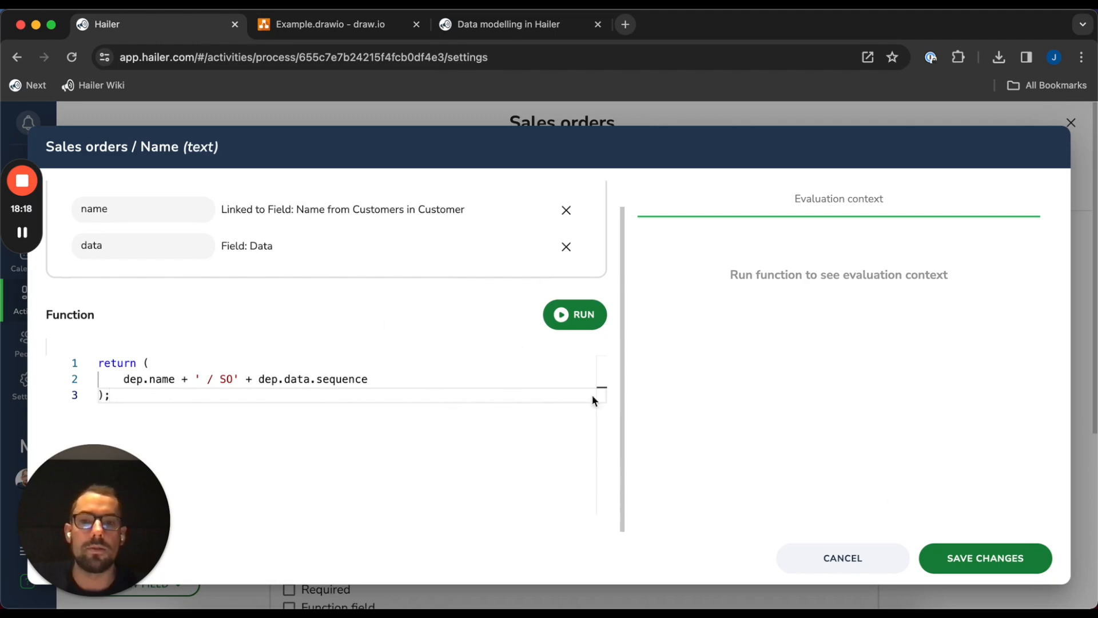
# Save the name function, close the settings, and start a new Sales orders entry
pyautogui.click(946, 560)
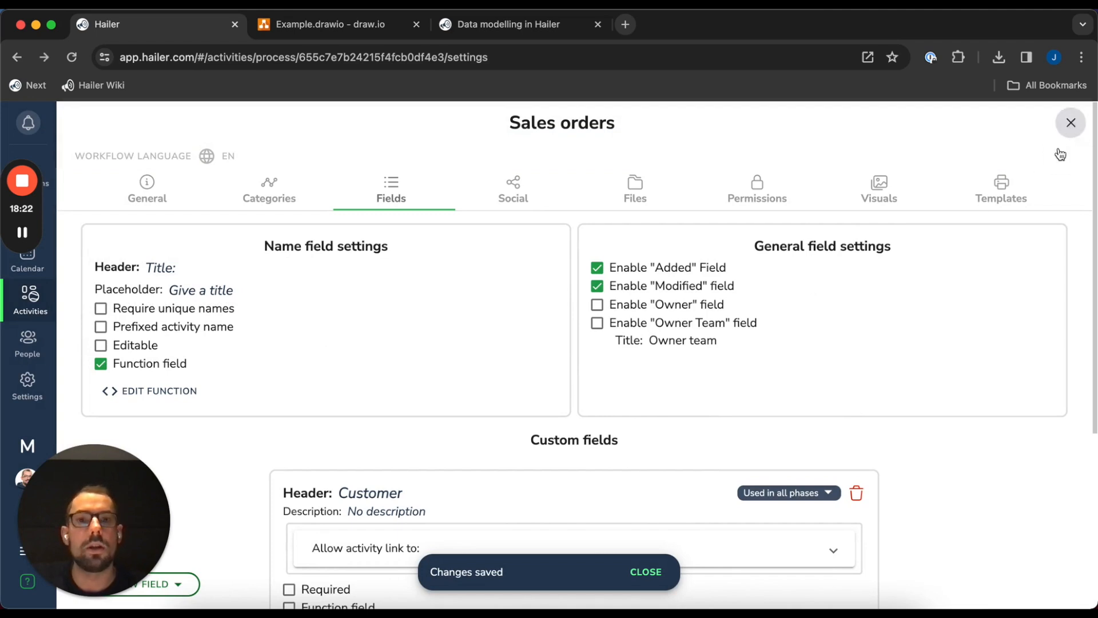
pyautogui.click(1071, 122)
pyautogui.click(255, 314)
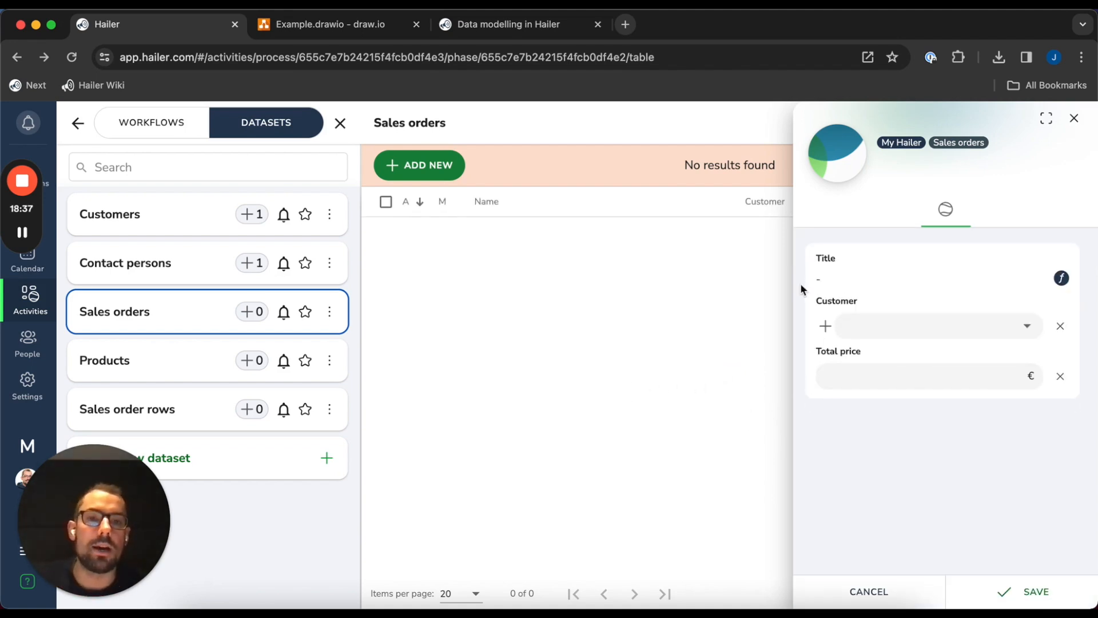
# Inspect the computed title 'null / SOundefined' and open its Name function editor
pyautogui.moveTo(810, 279); pyautogui.dragTo(929, 284)
pyautogui.click(929, 284)
pyautogui.moveTo(823, 283); pyautogui.dragTo(904, 283)
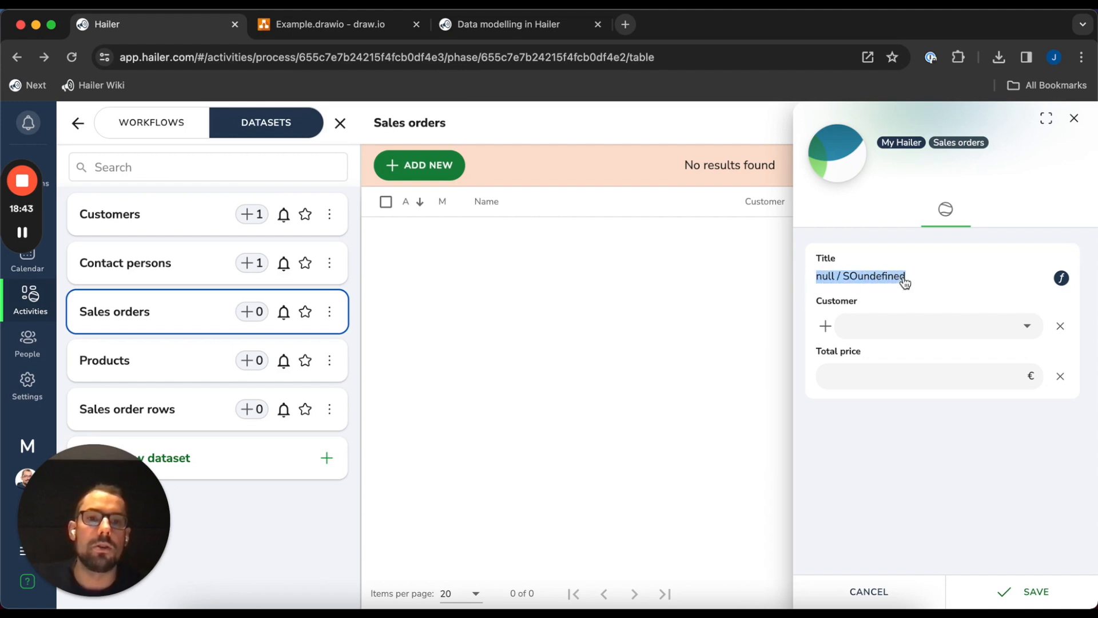
pyautogui.click(909, 290)
pyautogui.moveTo(814, 283); pyautogui.dragTo(931, 284)
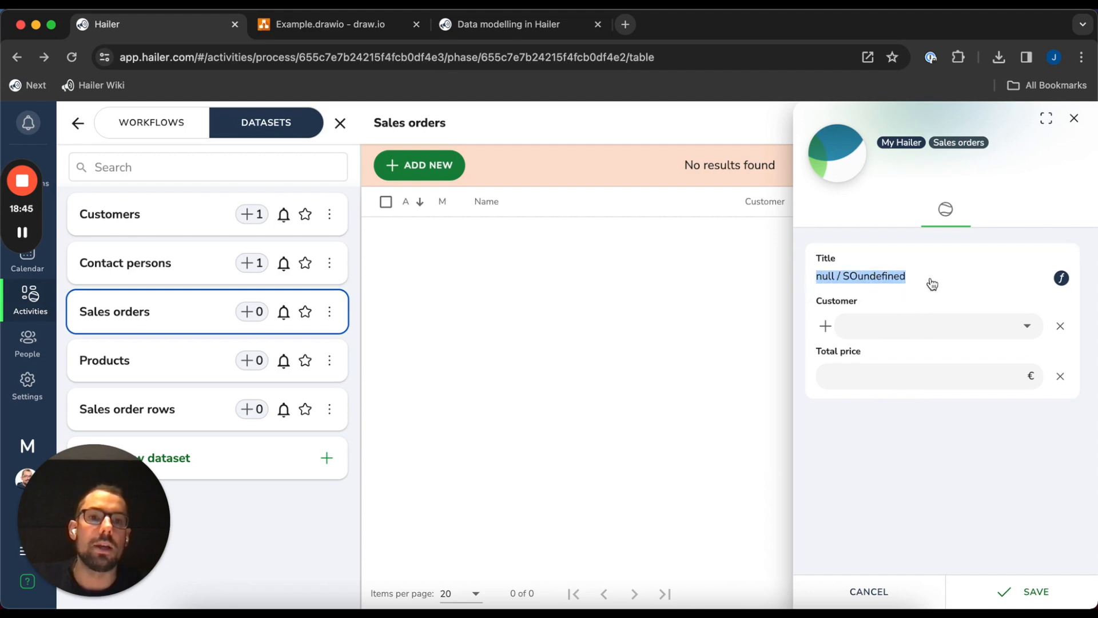
pyautogui.click(931, 286)
pyautogui.doubleClick(825, 282)
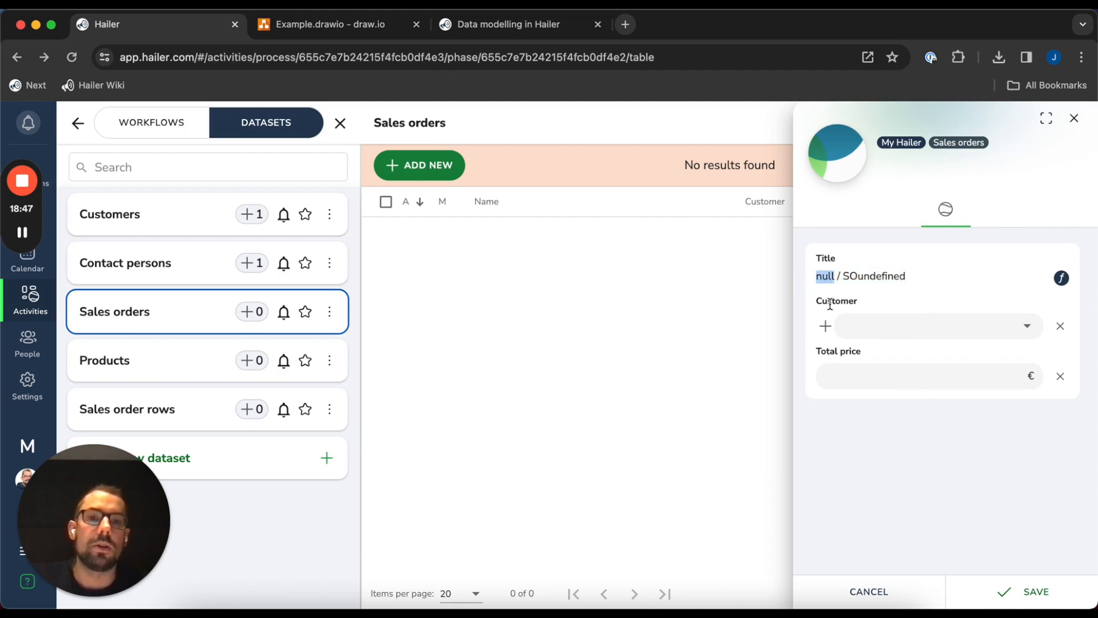
pyautogui.click(836, 293)
pyautogui.doubleClick(823, 284)
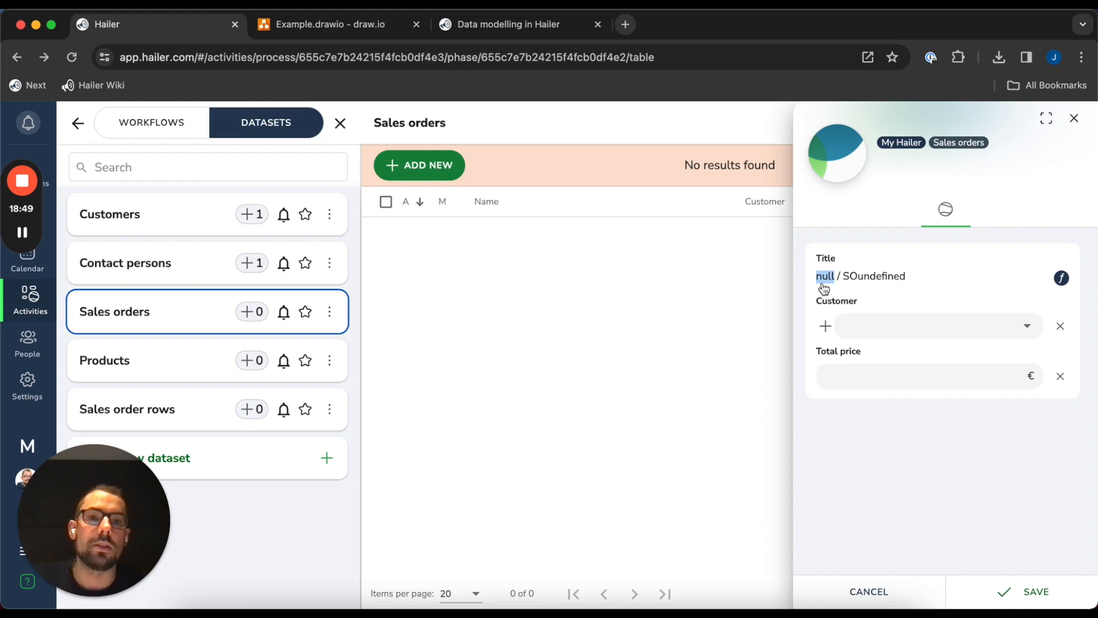
pyautogui.click(855, 284)
pyautogui.moveTo(858, 283)
pyautogui.mouseDown()
pyautogui.moveTo(930, 281)
pyautogui.moveTo(858, 283)
pyautogui.mouseUp()
pyautogui.click(911, 284)
pyautogui.click(857, 283)
pyautogui.click(926, 283)
pyautogui.click(861, 284)
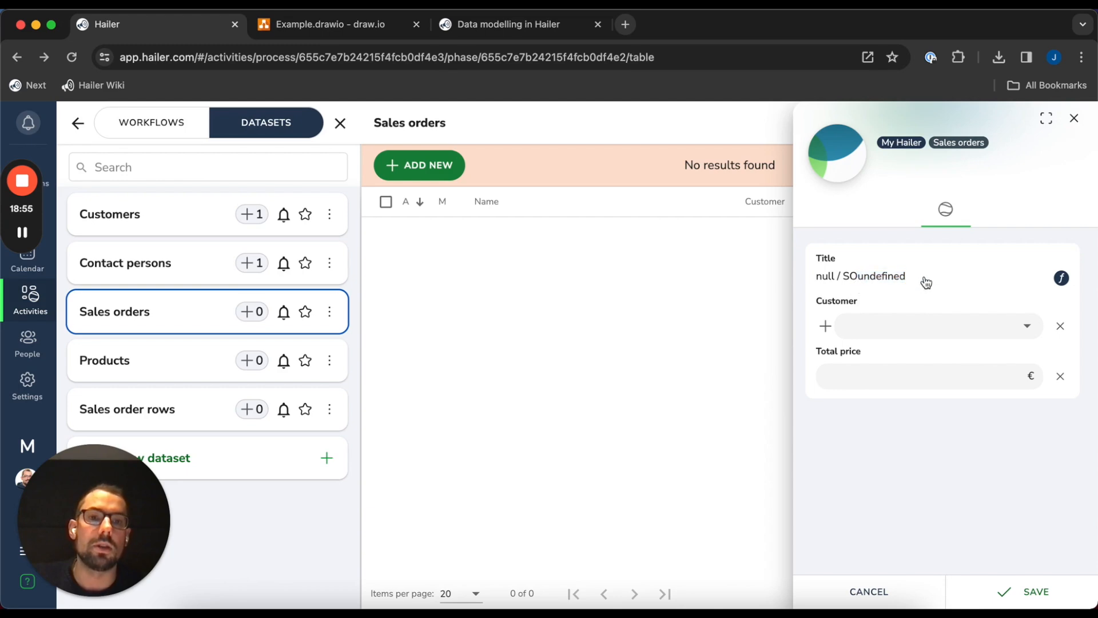
pyautogui.click(1061, 278)
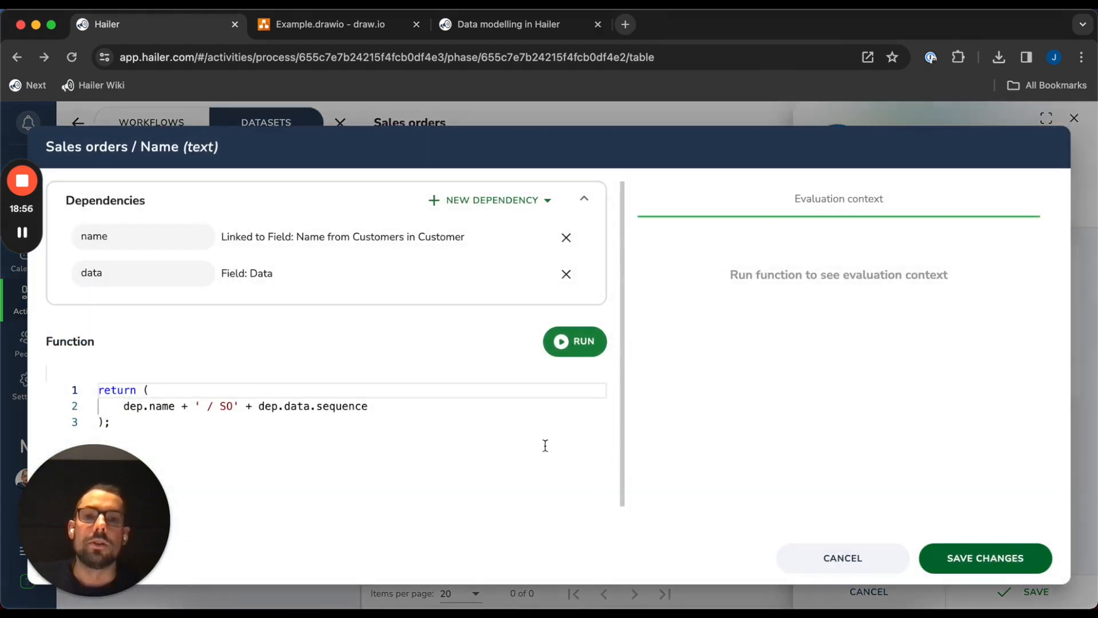
# Add an empty-string fallback for dep.data.sequence in the title function
pyautogui.click(360, 466)
pyautogui.click(204, 389)
pyautogui.click(385, 410)
pyautogui.click(382, 392)
pyautogui.click(412, 407)
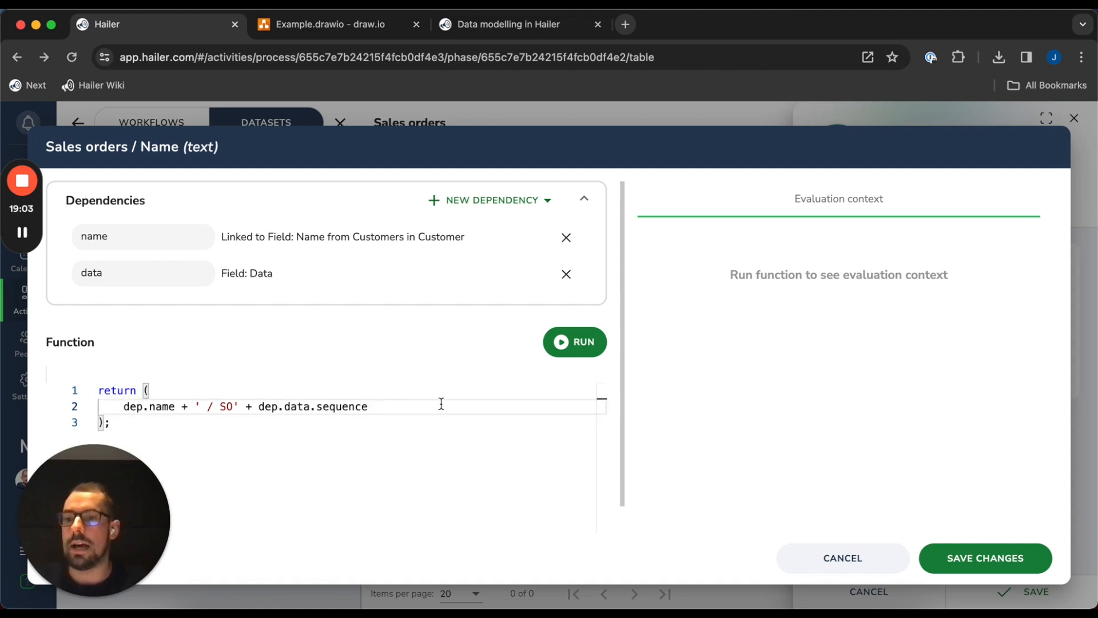
pyautogui.click(210, 393)
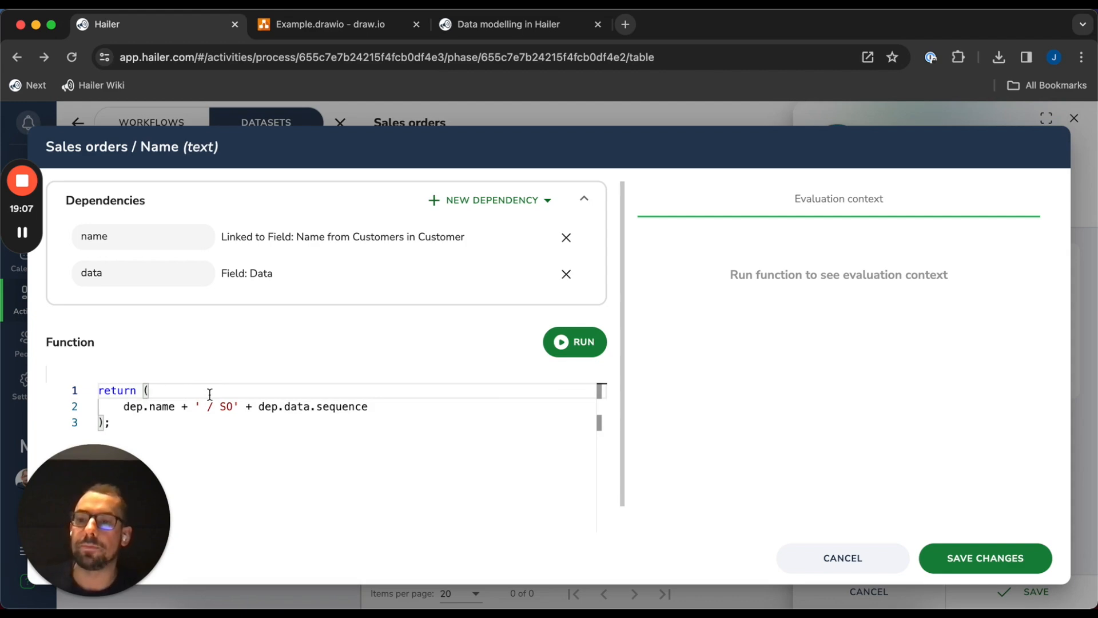
pyautogui.write("'')")
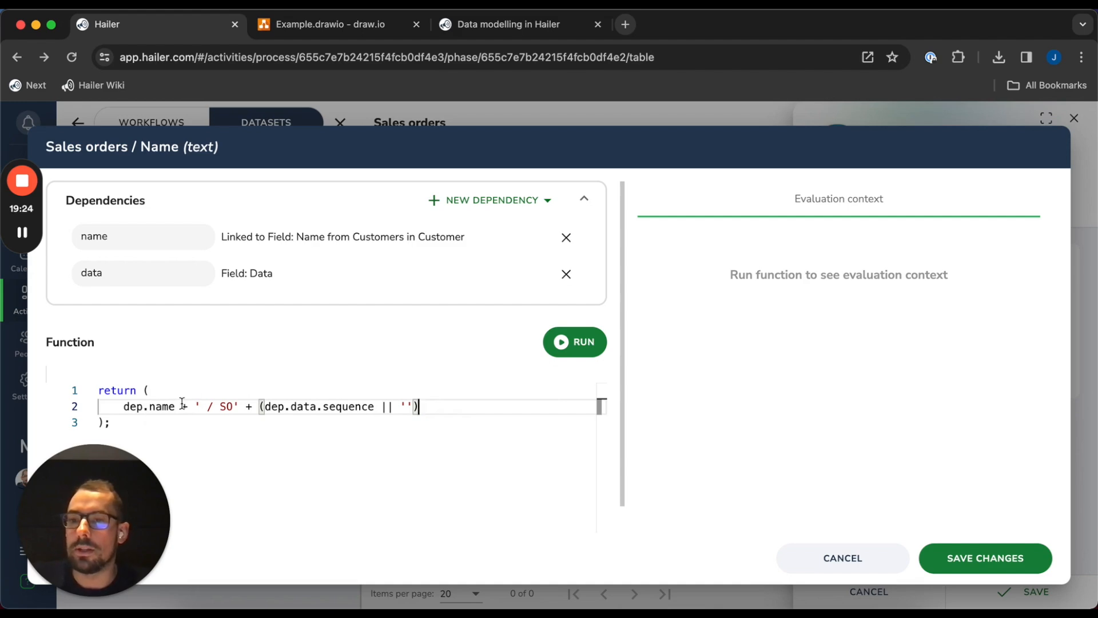
pyautogui.press('Up')
pyautogui.press('Return')
pyautogui.write('dep.customer')
pyautogui.hotkey('shift', 'Home')
pyautogui.press('BackSpace')
pyautogui.press('BackSpace')
pyautogui.press('BackSpace')
# Wrap the name as (dep.name || 'Select a customer') in the return expression
pyautogui.click(125, 406)
pyautogui.write('(')
pyautogui.press('Right')
pyautogui.press('Right')
pyautogui.press('Right')
pyautogui.press('Right')
pyautogui.press('Right')
pyautogui.write('|| S')
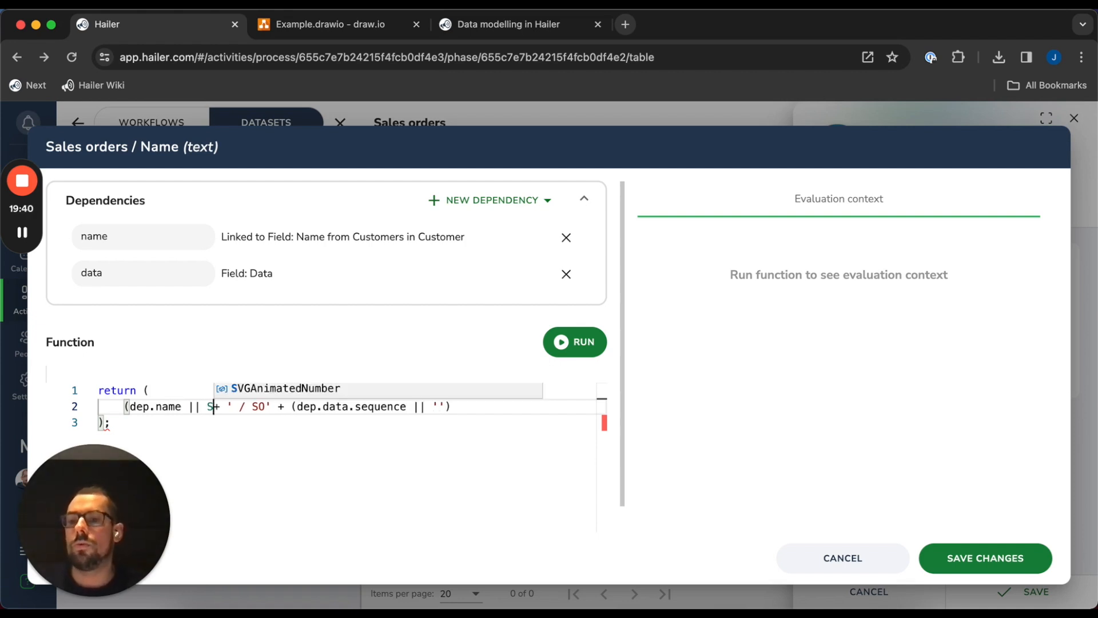
pyautogui.press('BackSpace')
pyautogui.write("'Select a customer'")
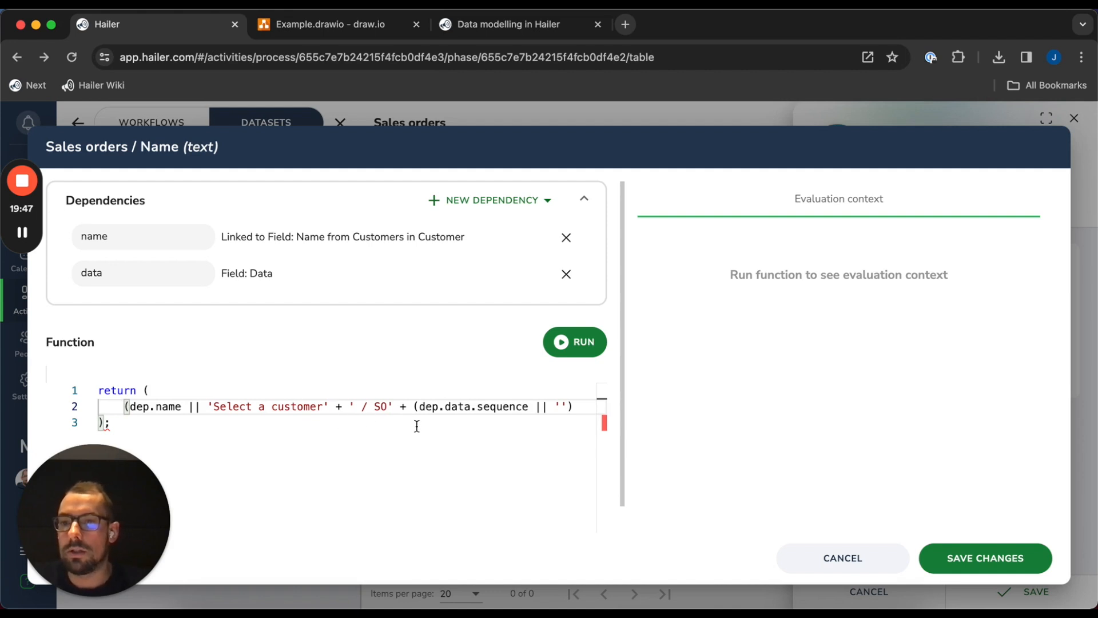
pyautogui.press('BackSpace')
pyautogui.write(')')
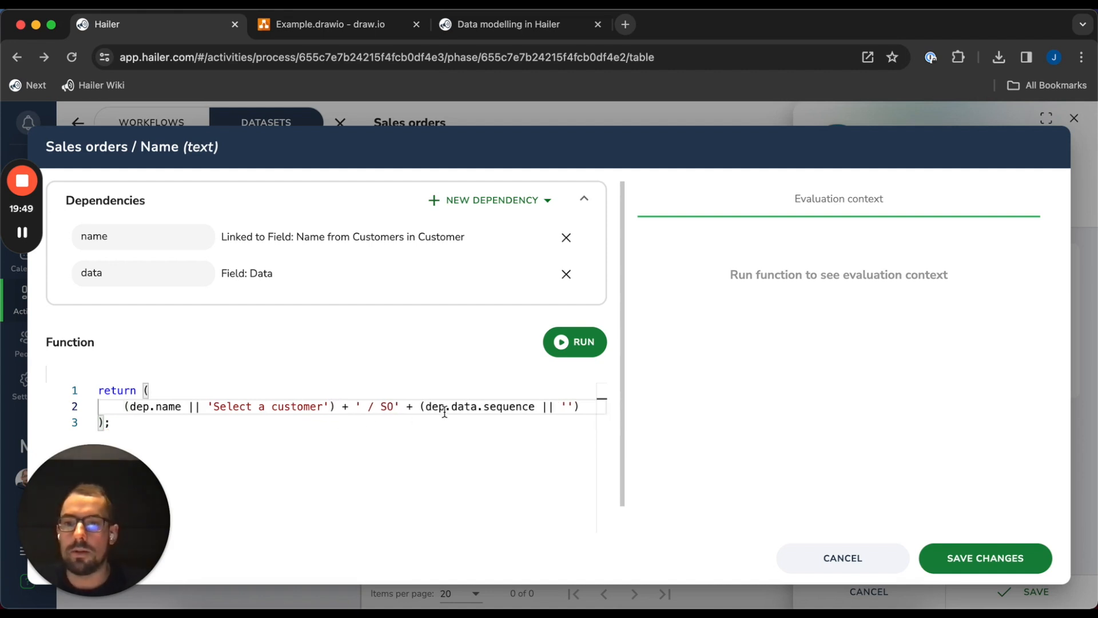
# Split the expression over separate lines and save the updated function
pyautogui.click(355, 406)
pyautogui.press('Return')
pyautogui.click(187, 422)
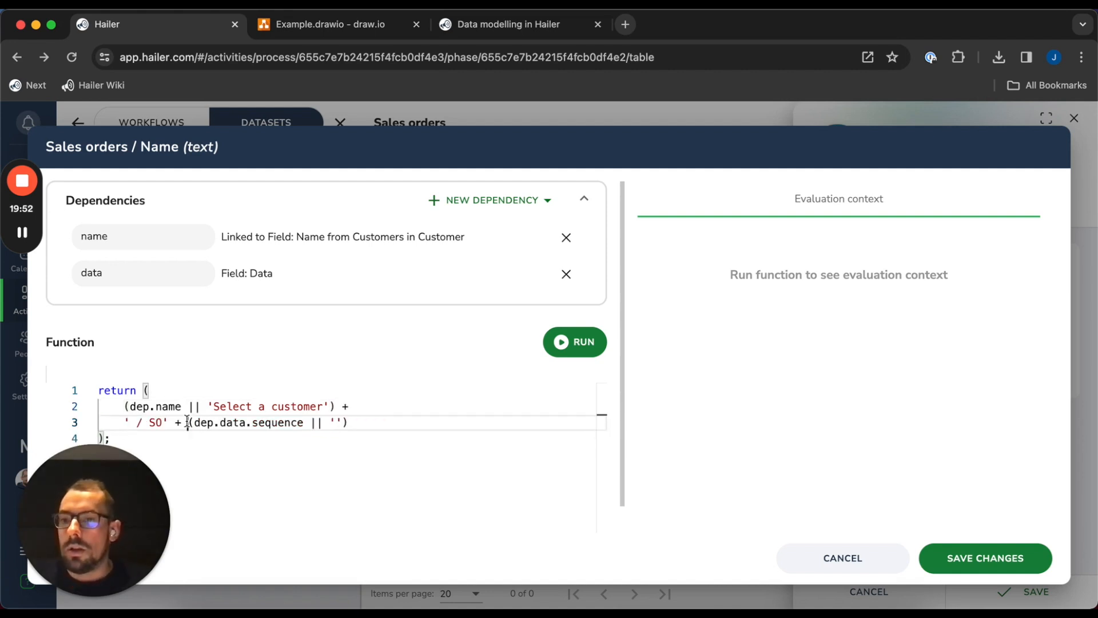
pyautogui.press('Return')
pyautogui.scroll(-1, 318, 448)
pyautogui.click(319, 446)
pyautogui.click(265, 378)
pyautogui.click(268, 365)
pyautogui.click(369, 401)
pyautogui.click(369, 407)
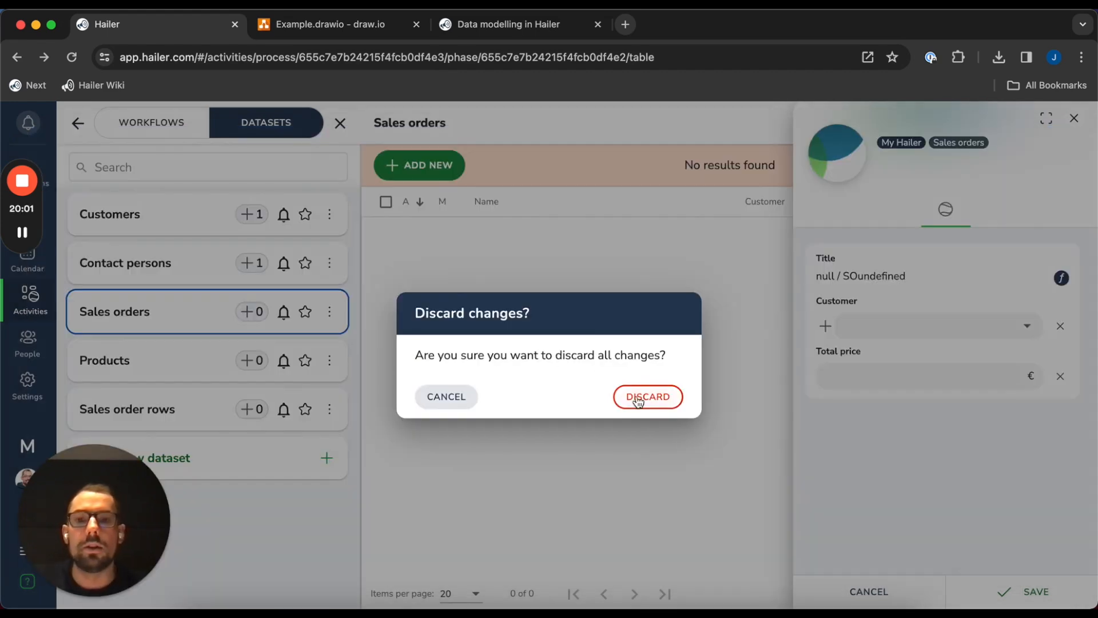
pyautogui.click(642, 394)
# Pick Acme Ltd as the order's Customer, turning the title into 'Acme Ltd / SO'
pyautogui.click(419, 165)
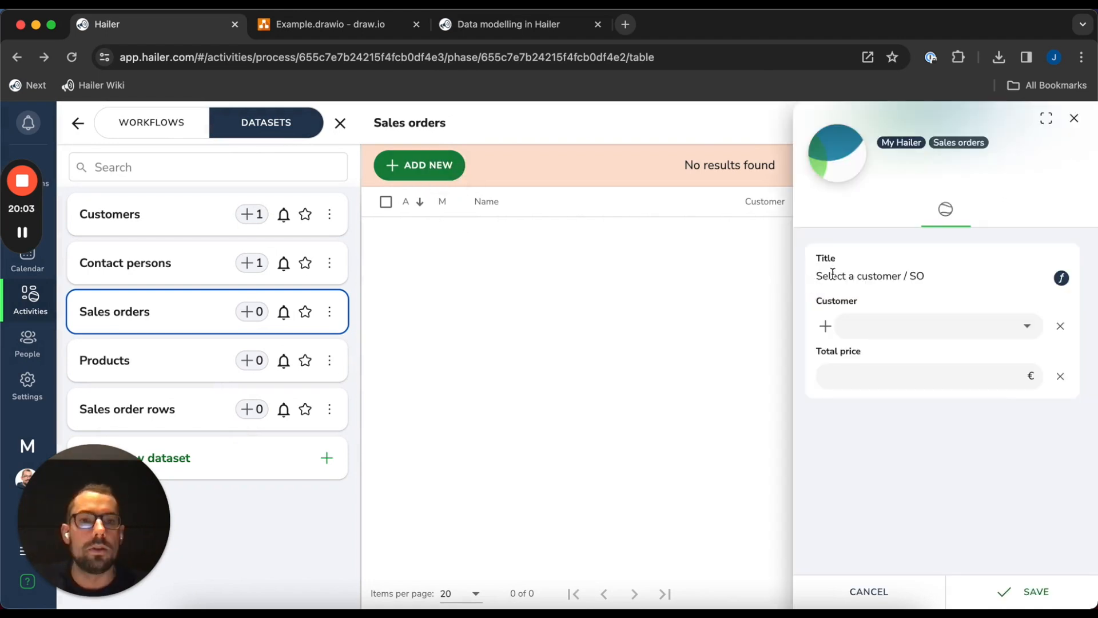
pyautogui.moveTo(824, 278); pyautogui.dragTo(944, 283)
pyautogui.click(955, 280)
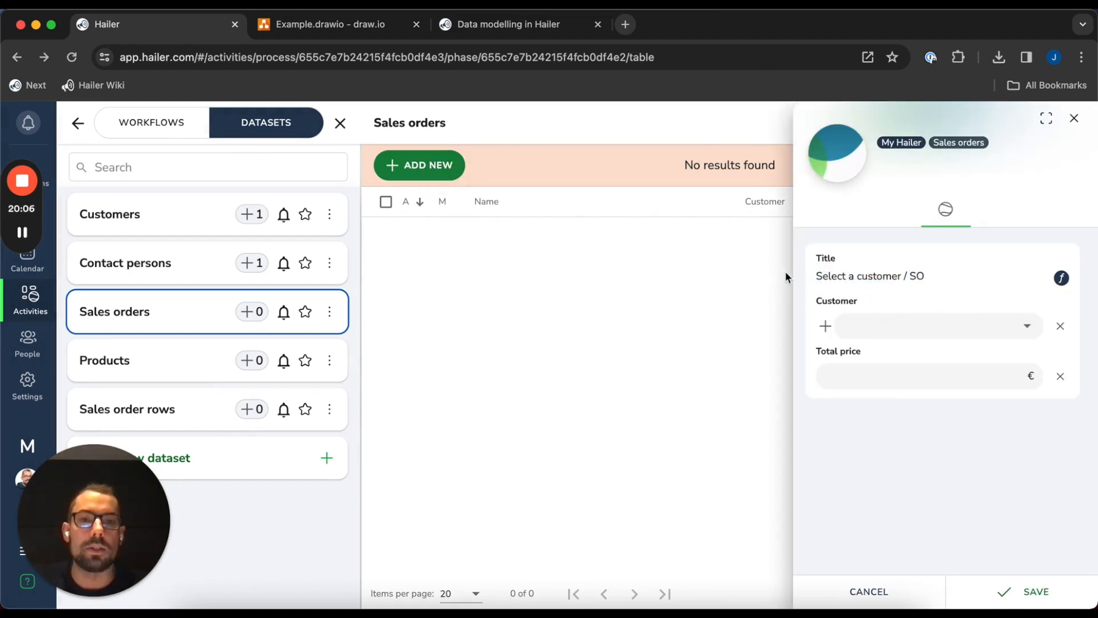
pyautogui.moveTo(813, 281)
pyautogui.mouseDown()
pyautogui.moveTo(964, 283)
pyautogui.moveTo(806, 276)
pyautogui.mouseUp()
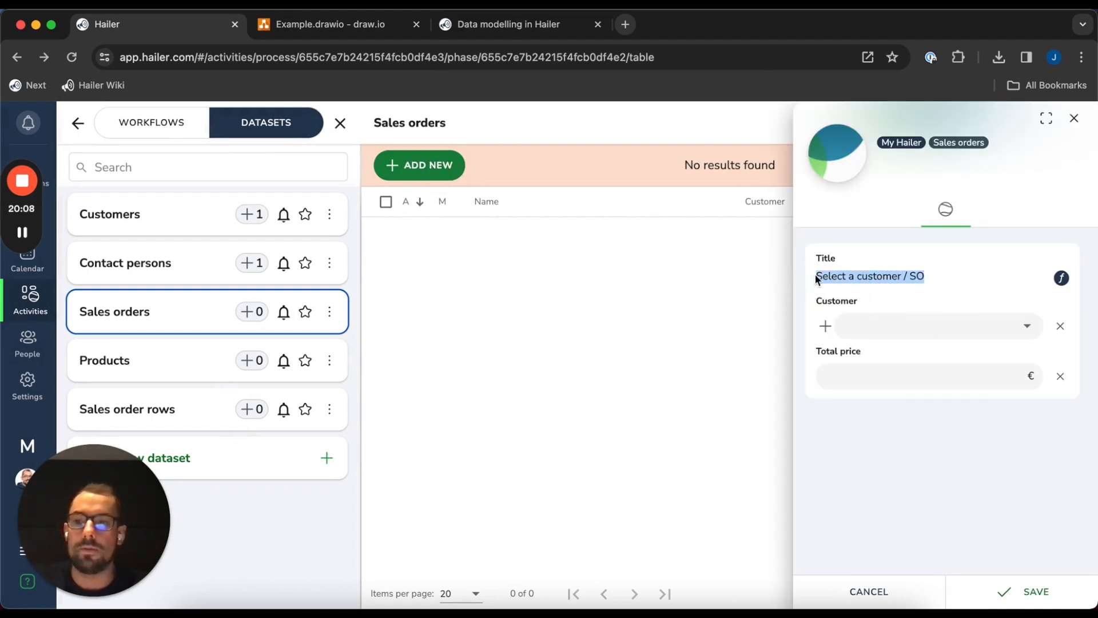
pyautogui.click(983, 276)
pyautogui.click(933, 328)
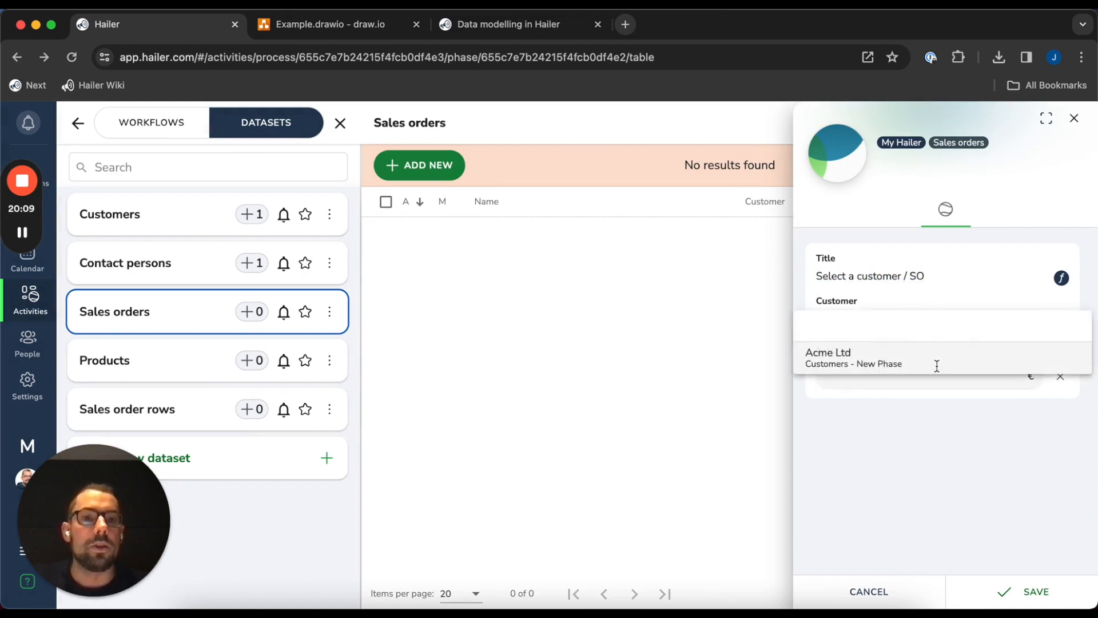
pyautogui.click(938, 354)
pyautogui.moveTo(823, 277); pyautogui.dragTo(914, 284)
pyautogui.click(821, 289)
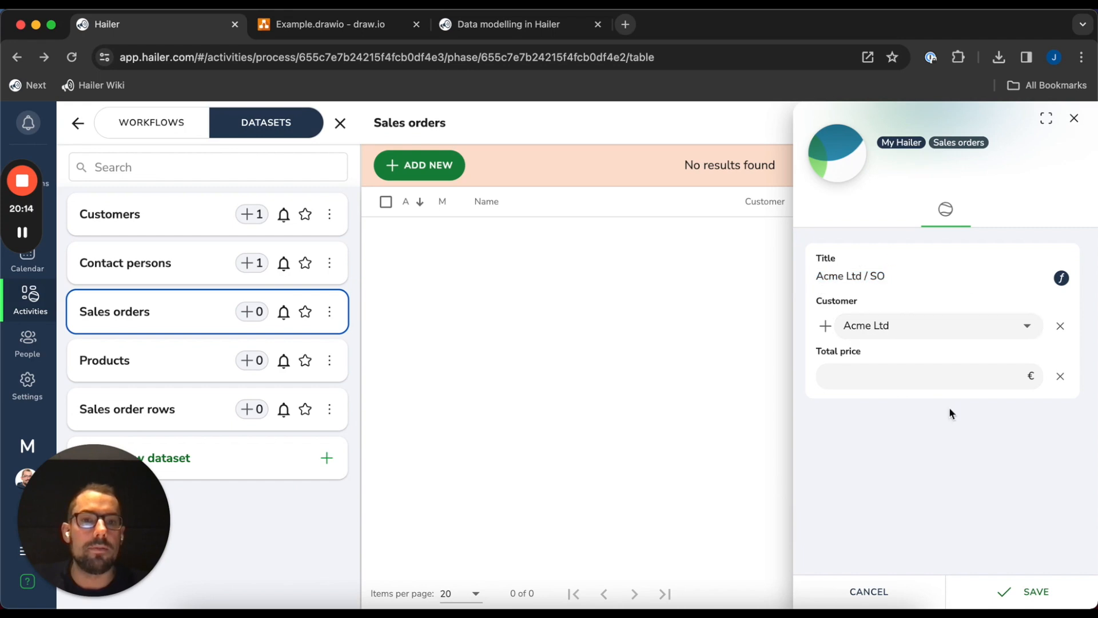
# Leave Total price empty, save the order as Acme Ltd / SO1, and close it
pyautogui.click(917, 379)
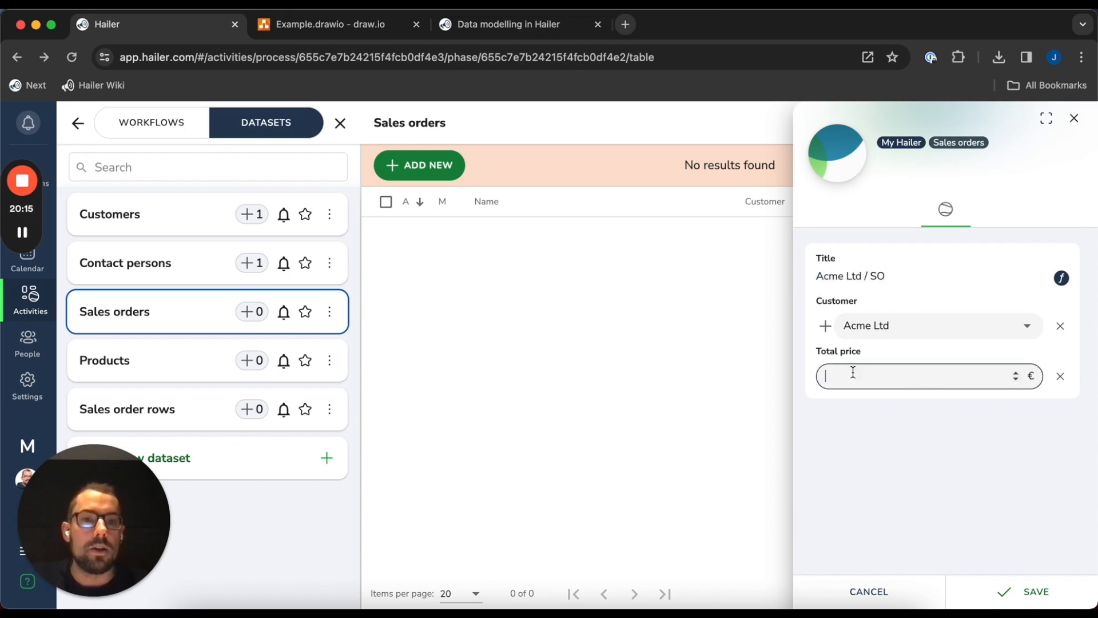
pyautogui.moveTo(813, 357); pyautogui.dragTo(902, 354)
pyautogui.moveTo(901, 353); pyautogui.dragTo(807, 354)
pyautogui.click(833, 353)
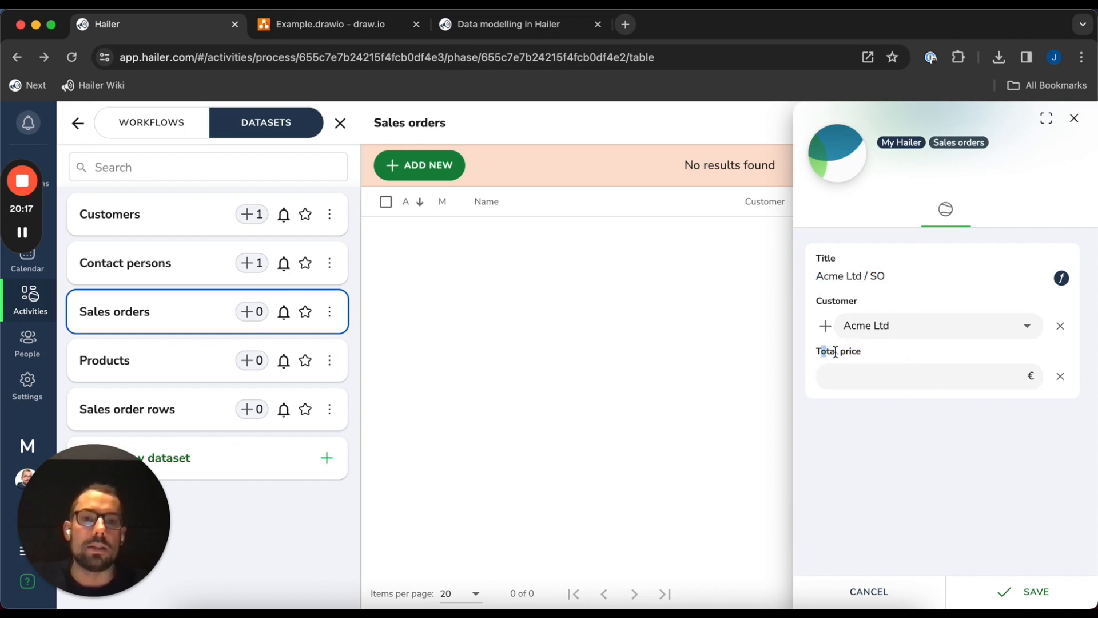
pyautogui.tripleClick(848, 351)
pyautogui.click(846, 352)
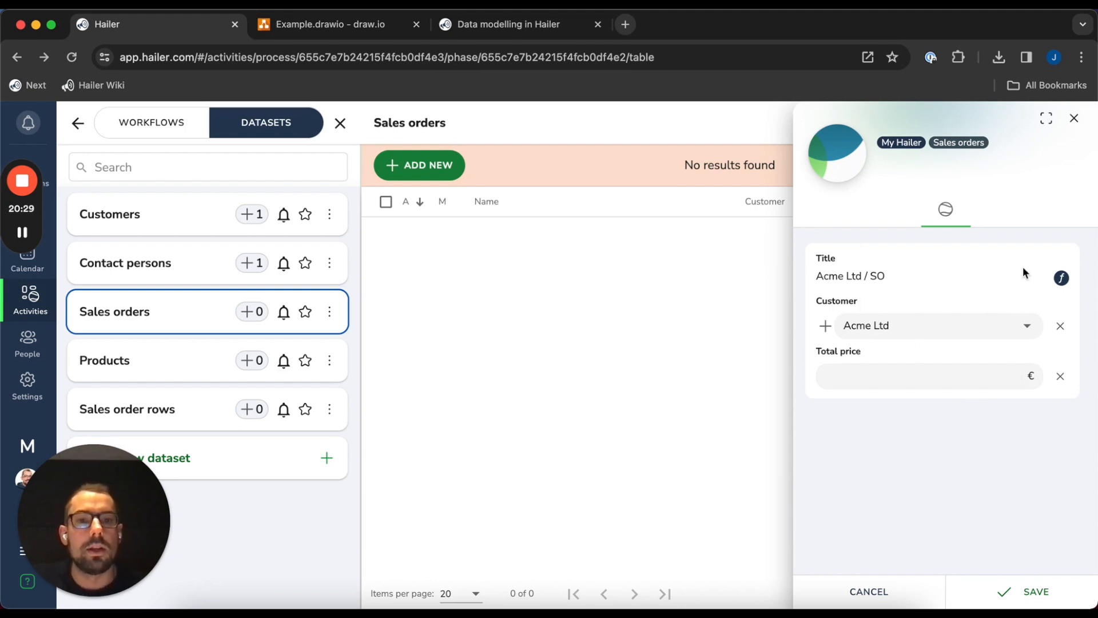
pyautogui.click(1016, 596)
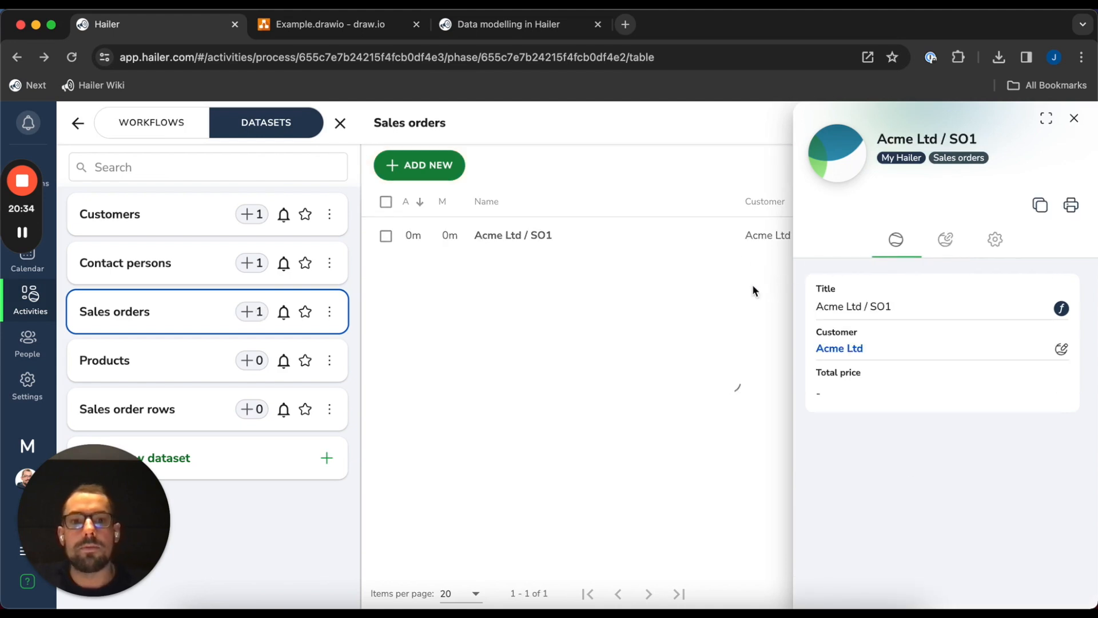
pyautogui.click(1073, 118)
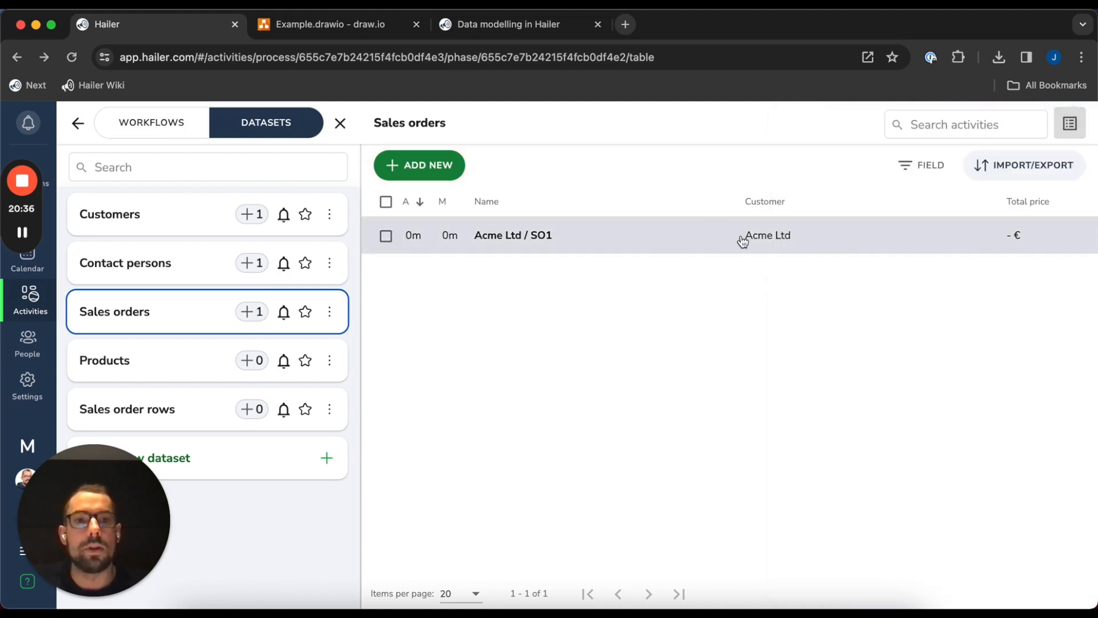
# Add an 'Office desk' product at 500 € per pcs, then go to the Sales order rows dataset
pyautogui.click(252, 361)
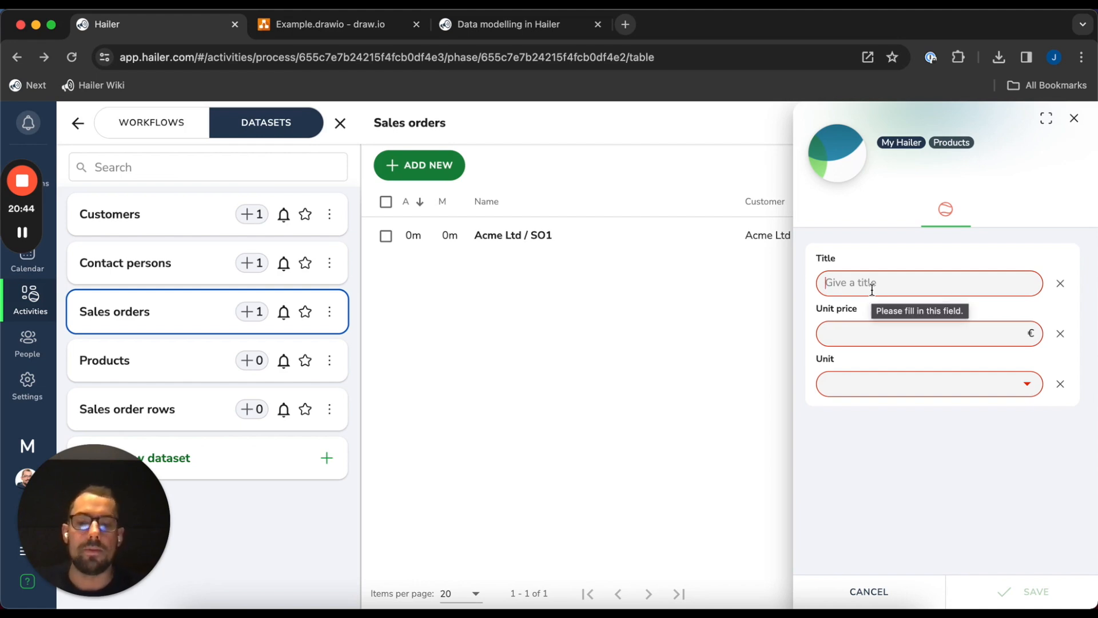
pyautogui.write('Office desk')
pyautogui.press('Tab')
pyautogui.write('500')
pyautogui.press('Tab')
pyautogui.press('Tab')
pyautogui.press('Tab')
pyautogui.press('Tab')
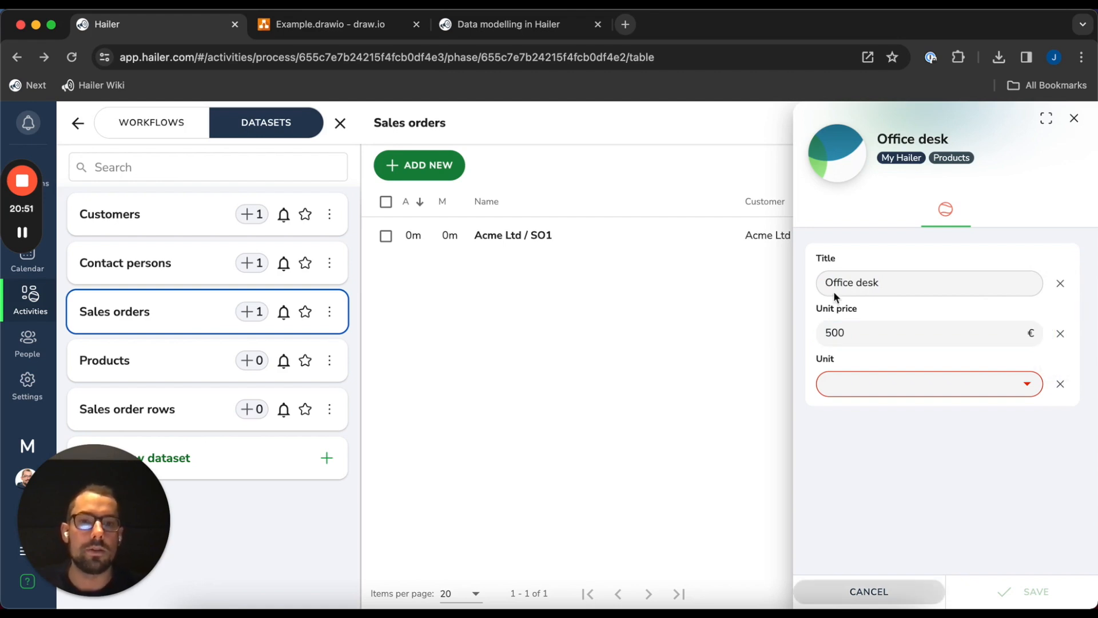
pyautogui.click(877, 383)
pyautogui.click(897, 417)
pyautogui.click(1029, 591)
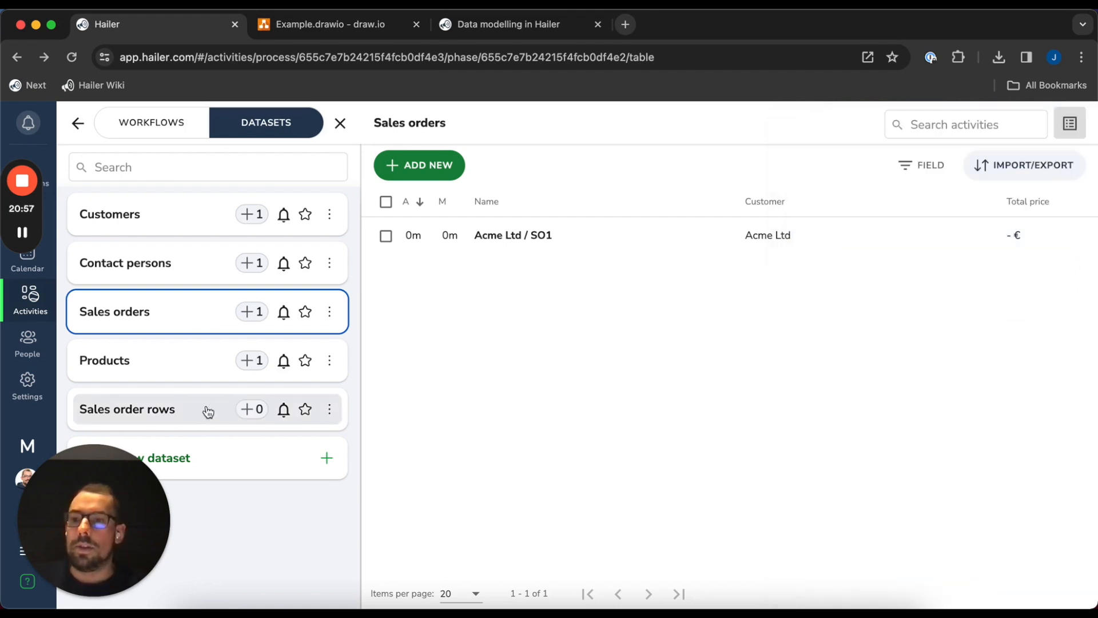
pyautogui.click(168, 411)
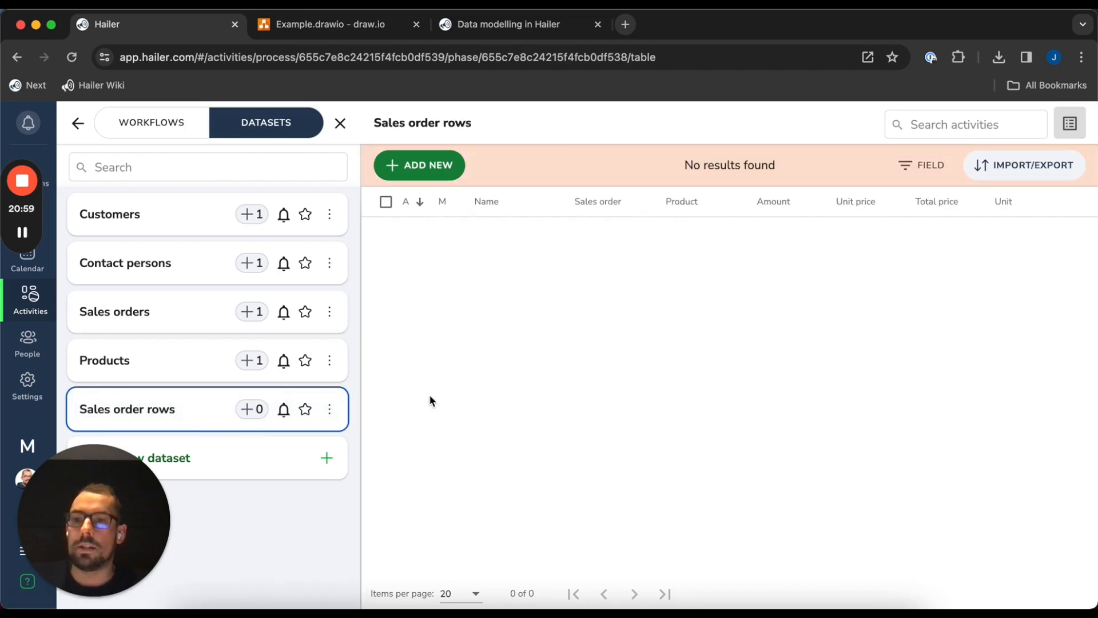
# Start a new sales order row titled 'Row 1'
pyautogui.click(252, 409)
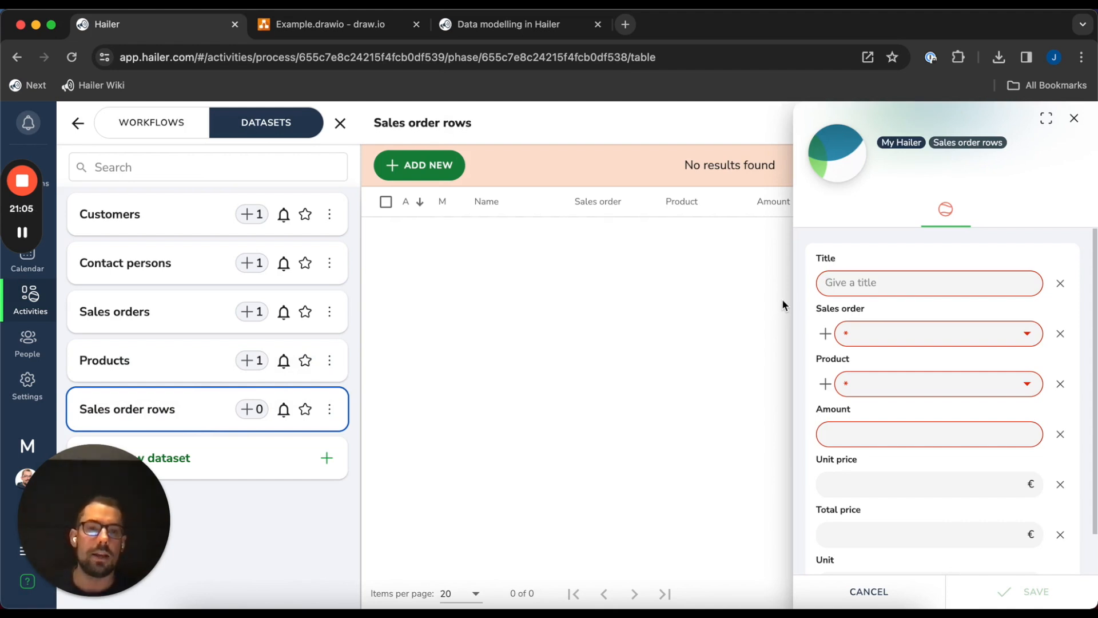
pyautogui.moveTo(807, 252); pyautogui.dragTo(853, 259)
pyautogui.click(838, 257)
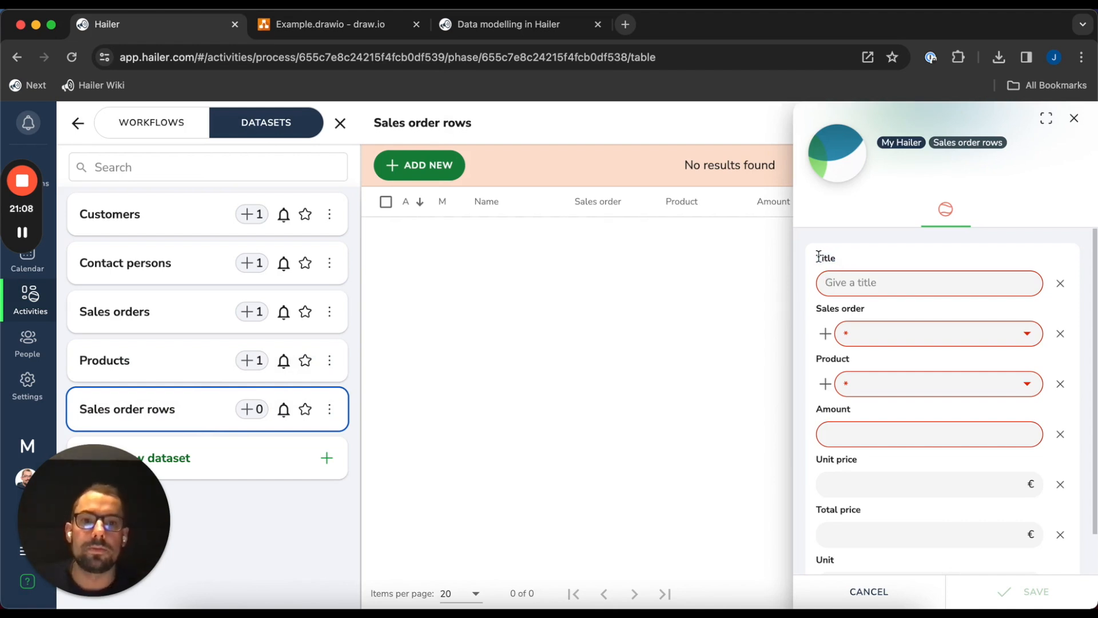
pyautogui.doubleClick(828, 257)
pyautogui.click(818, 256)
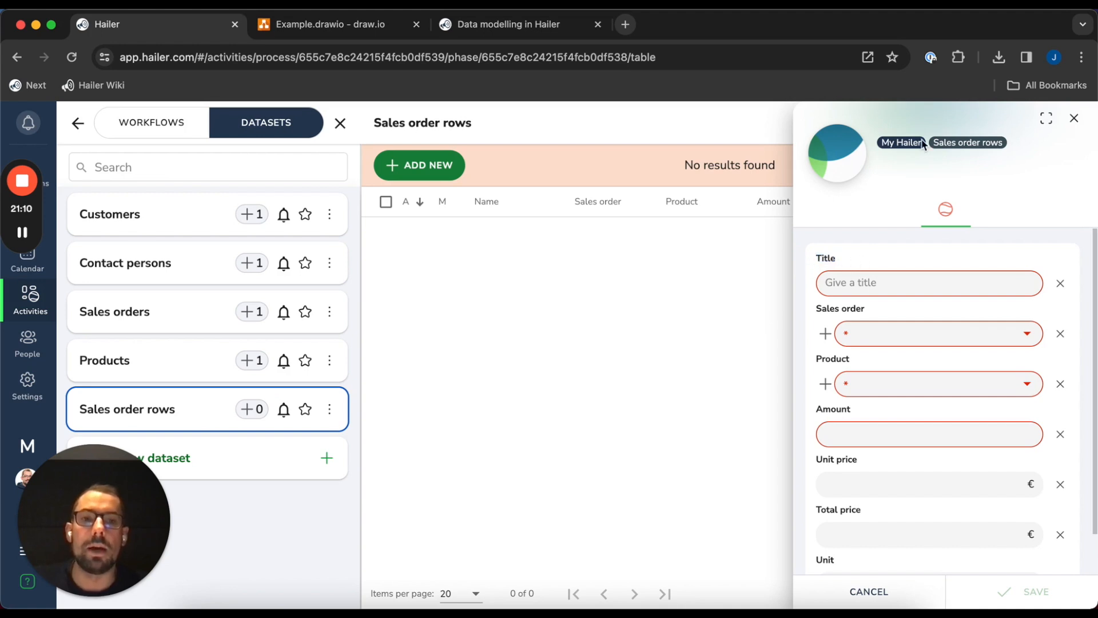
pyautogui.doubleClick(884, 258)
pyautogui.moveTo(802, 256); pyautogui.dragTo(844, 263)
pyautogui.click(857, 263)
pyautogui.click(842, 264)
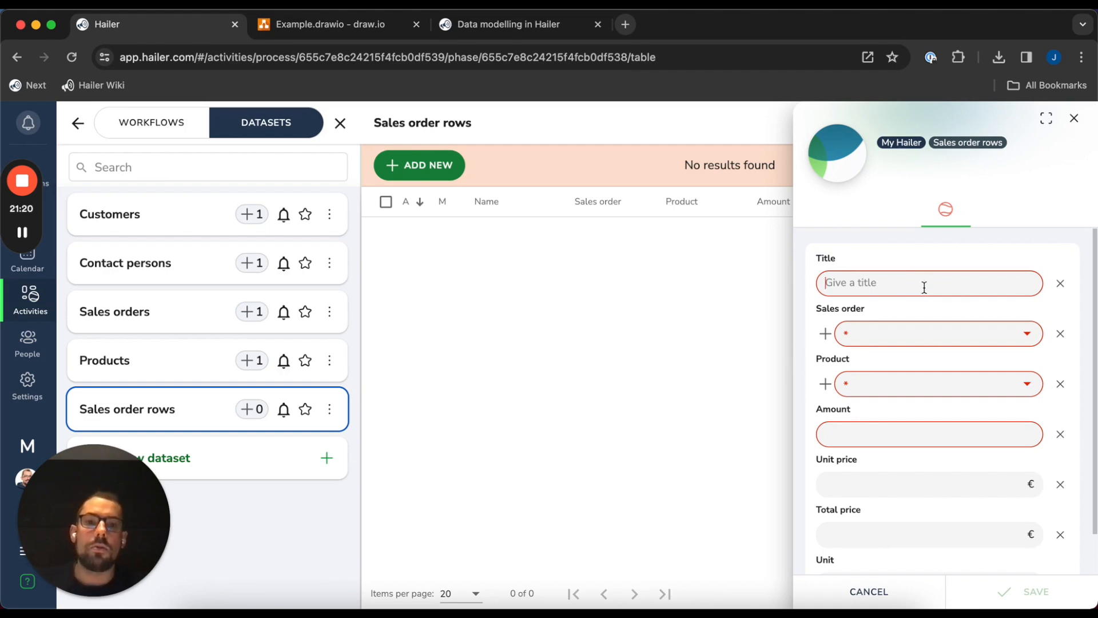
pyautogui.write('Ro')
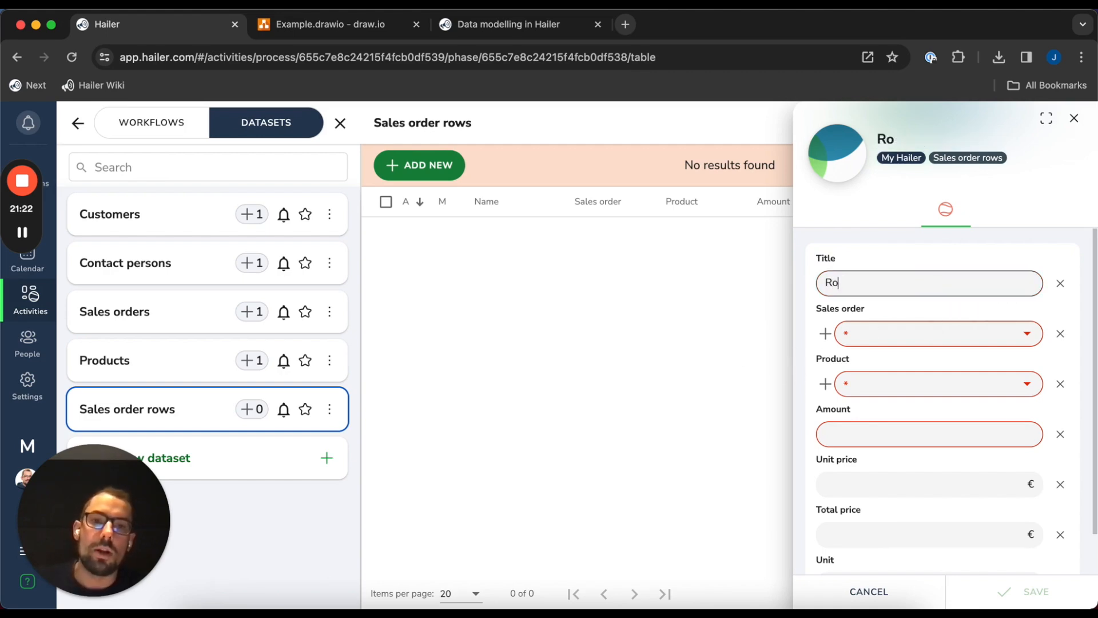
pyautogui.click(1093, 246)
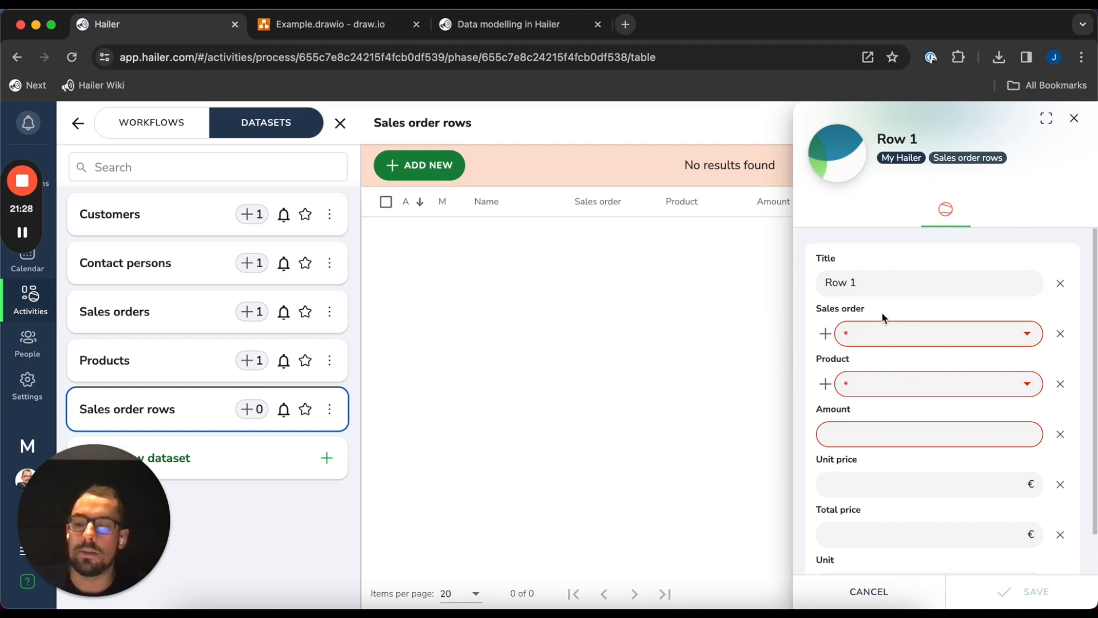
# Set the row's sales order to Acme Ltd / SO1, product Office desk, and amount 5
pyautogui.click(917, 333)
pyautogui.click(924, 364)
pyautogui.click(929, 337)
pyautogui.click(886, 372)
pyautogui.click(896, 382)
pyautogui.click(890, 420)
pyautogui.click(926, 431)
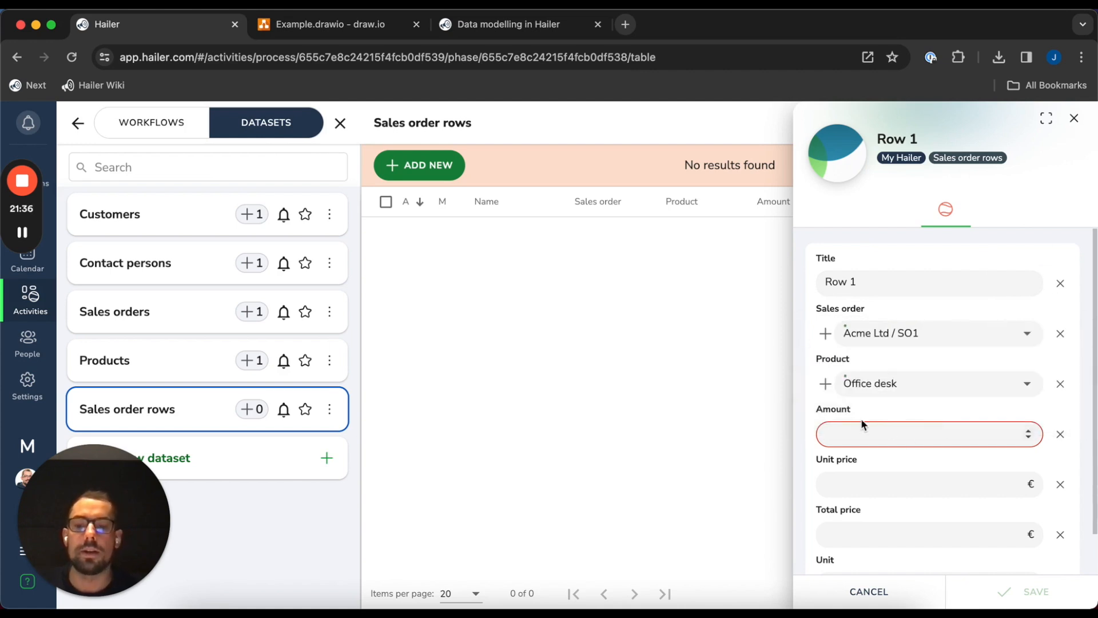
pyautogui.write('5')
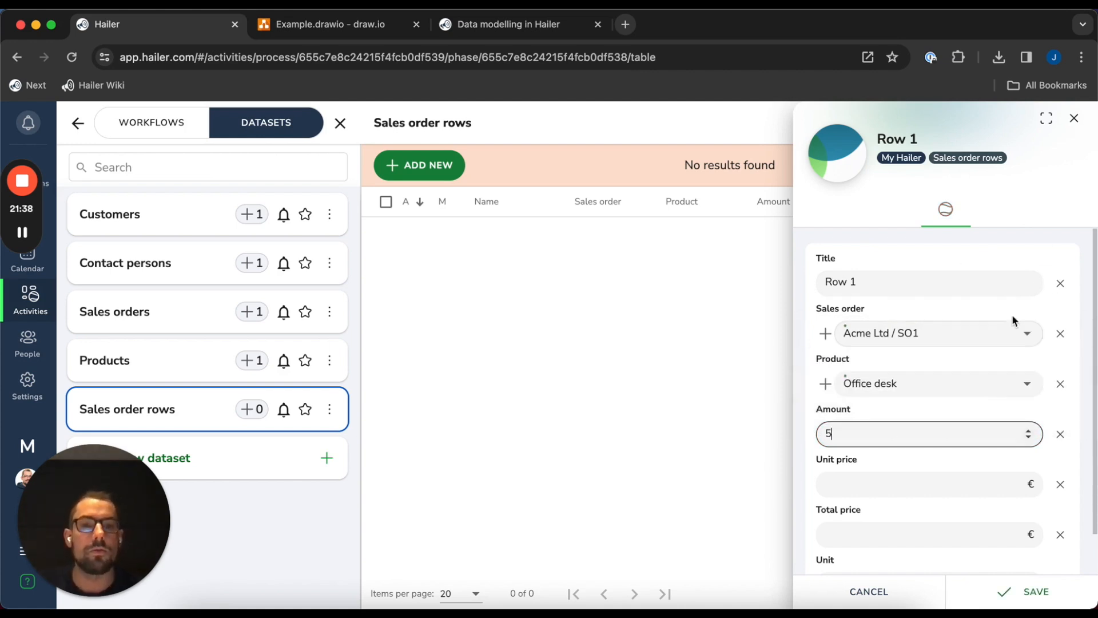
pyautogui.click(1085, 258)
# Save Row 1 and close its details panel
pyautogui.scroll(-2, 897, 381)
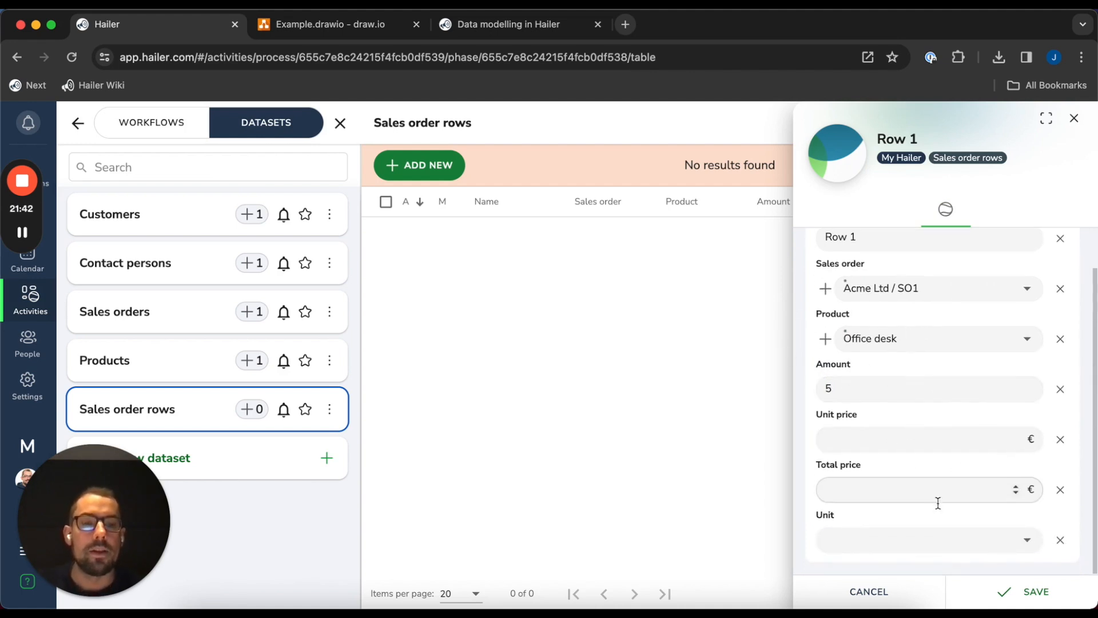
pyautogui.click(973, 590)
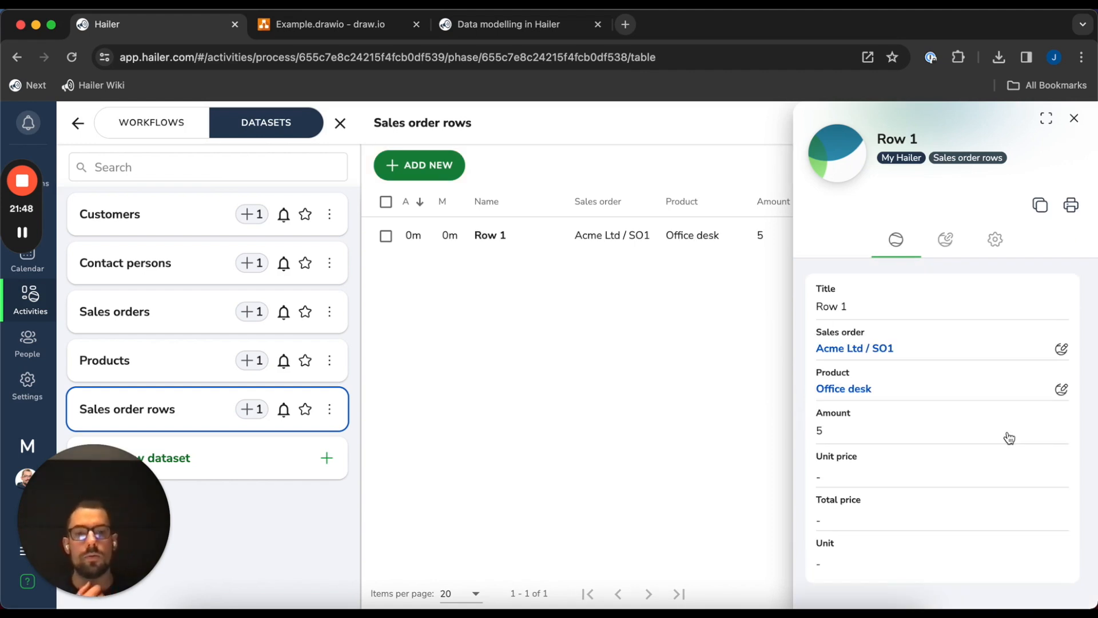
pyautogui.click(1074, 118)
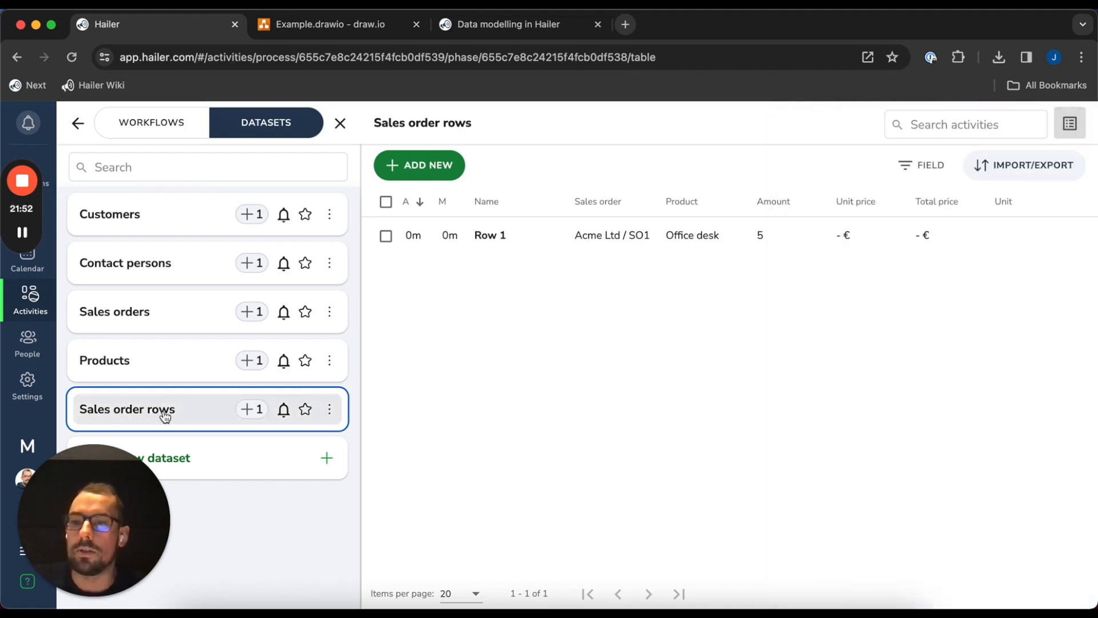
pyautogui.click(330, 409)
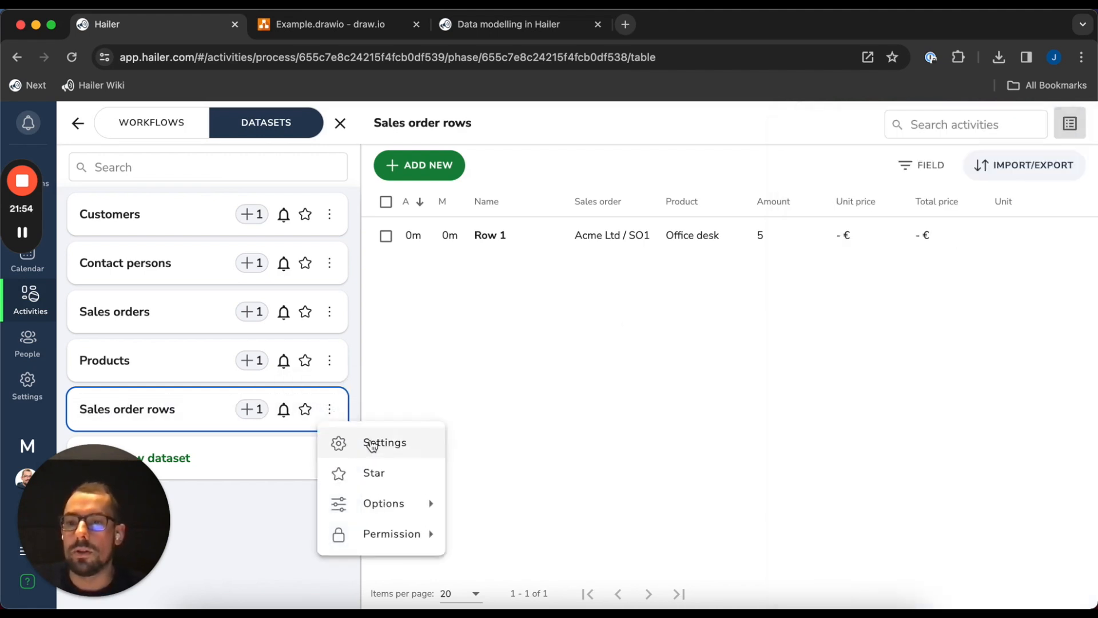
# In the Sales order rows field settings, make Unit price a function field
pyautogui.click(372, 444)
pyautogui.click(413, 184)
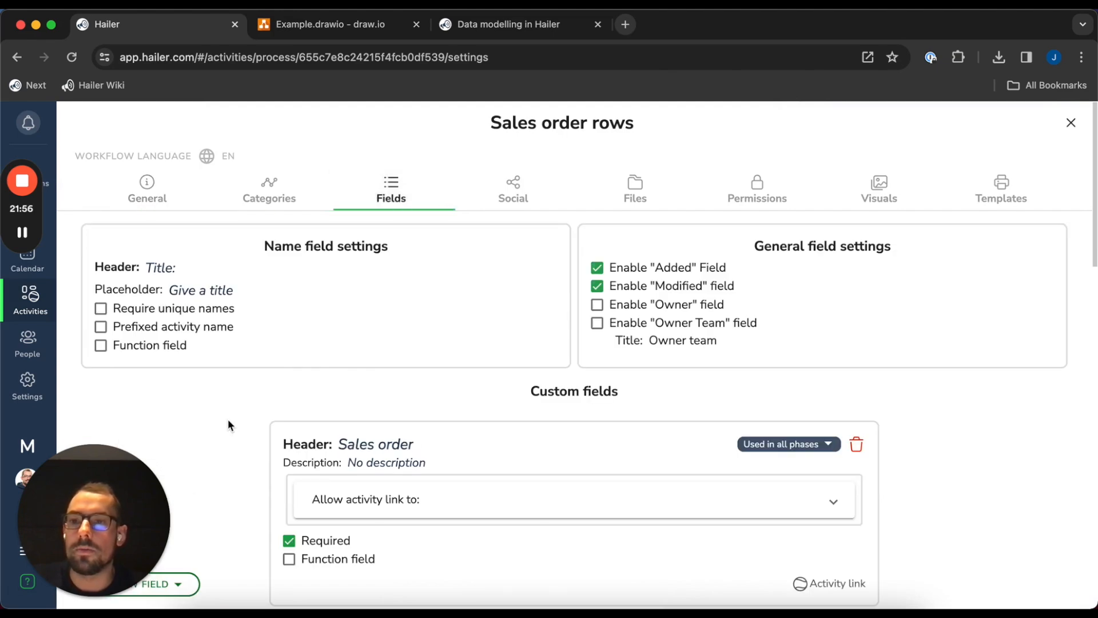
pyautogui.scroll(-10, 226, 397)
pyautogui.scroll(10, 226, 400)
pyautogui.scroll(-8, 218, 395)
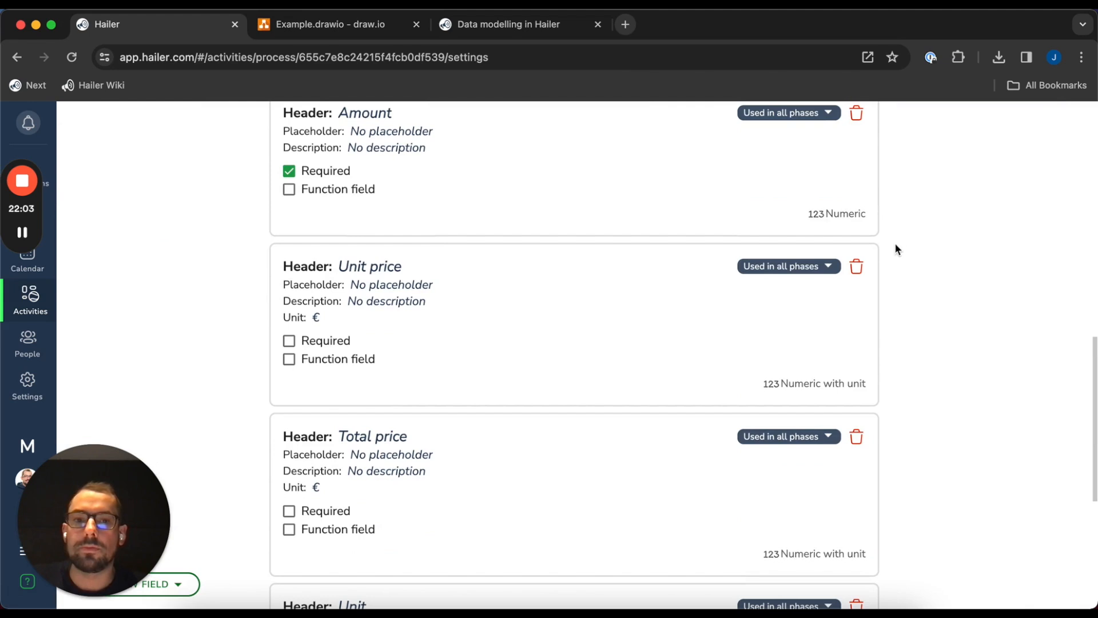
pyautogui.click(329, 359)
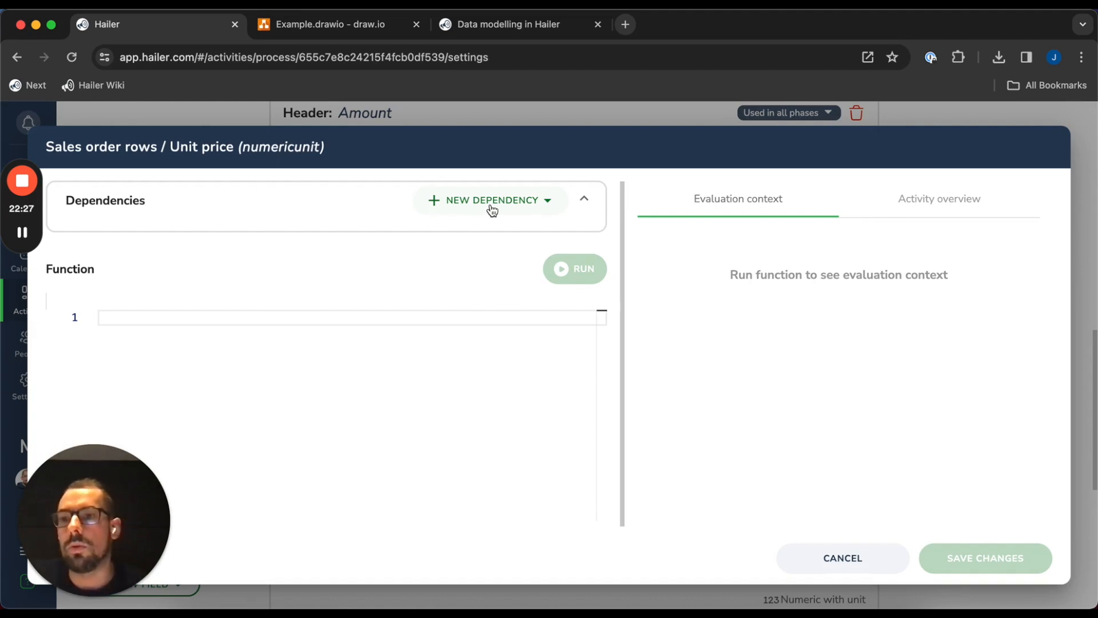
# Add the linked product's Unit price as a dependency named unitPrice
pyautogui.click(492, 211)
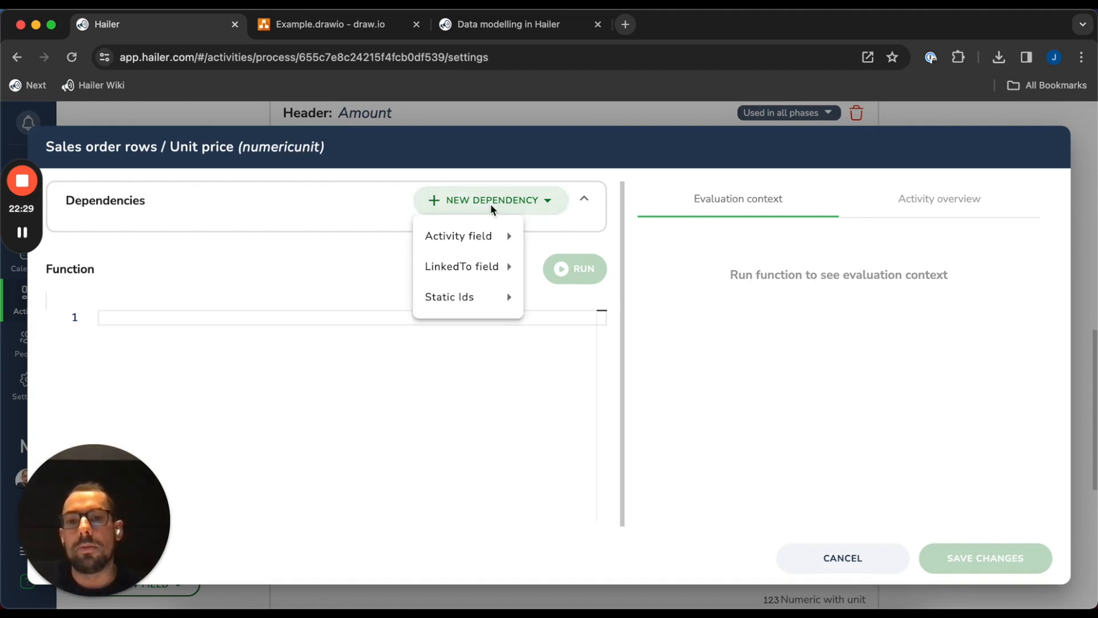
pyautogui.click(539, 209)
pyautogui.click(539, 209)
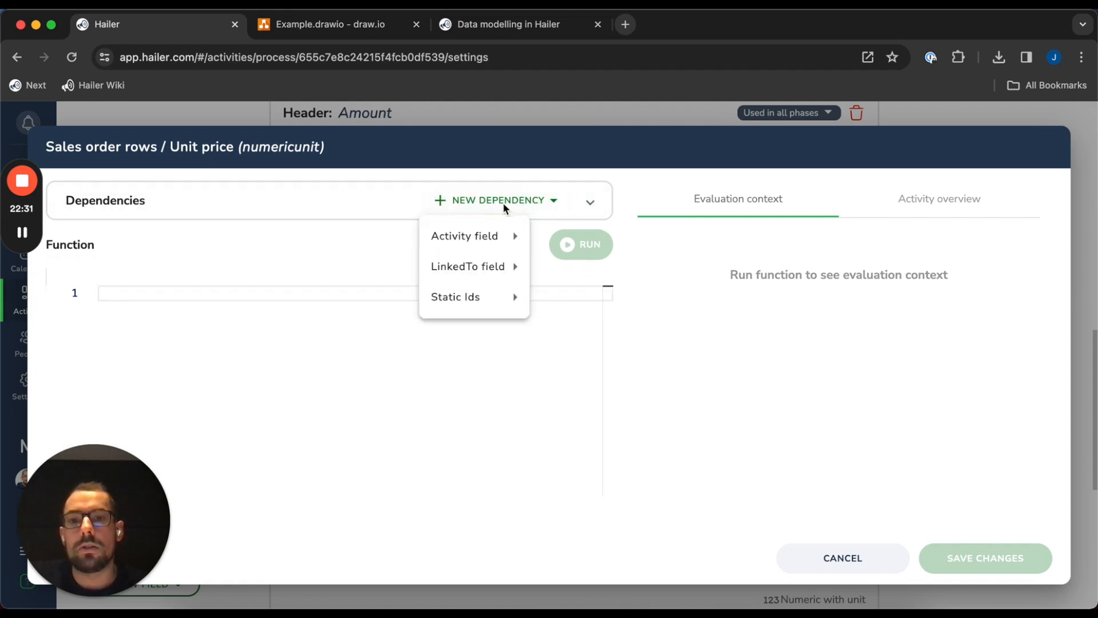
pyautogui.moveTo(484, 269)
pyautogui.moveTo(636, 311)
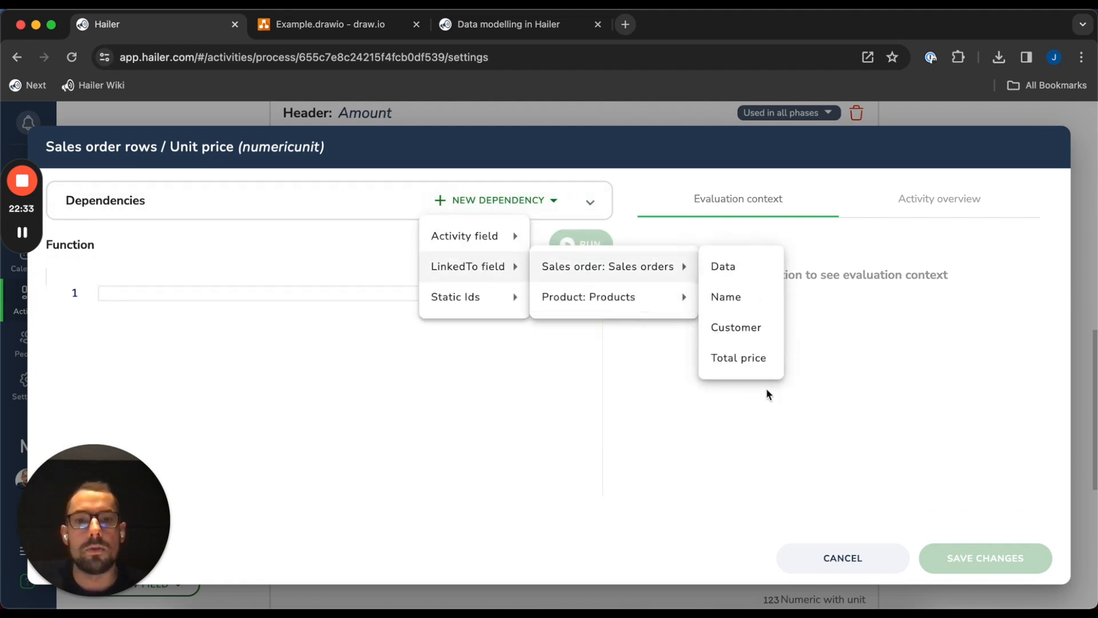
pyautogui.click(742, 362)
pyautogui.click(150, 235)
pyautogui.press('super+a')
pyautogui.write('unitPrice')
# Save the Unit price function with the code 'return dep.unitPrice;'
pyautogui.click(216, 367)
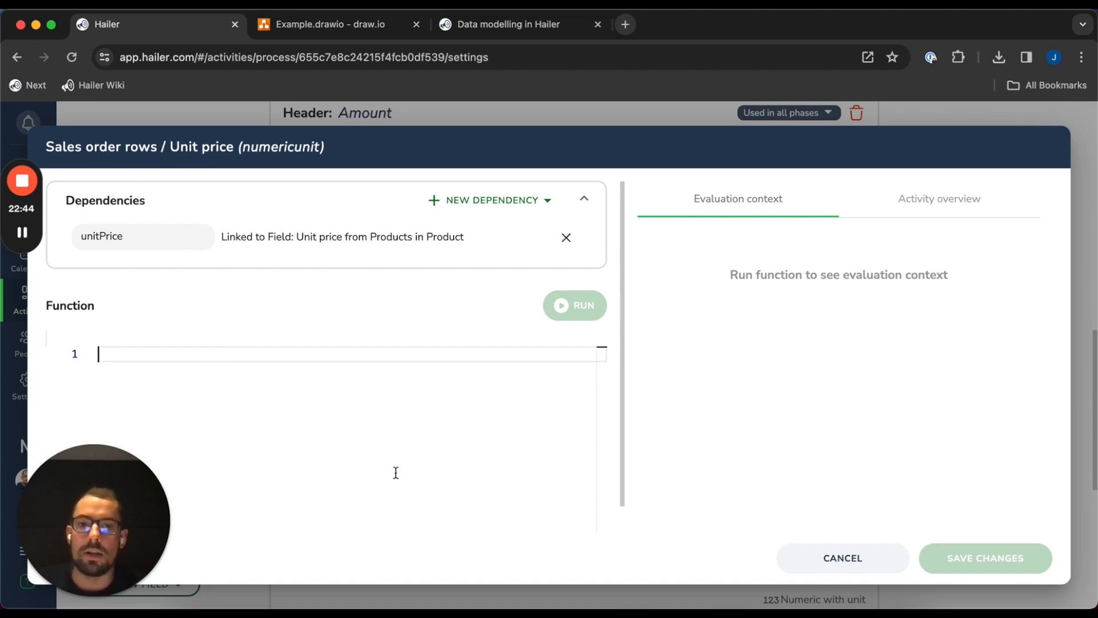
pyautogui.write('return ')
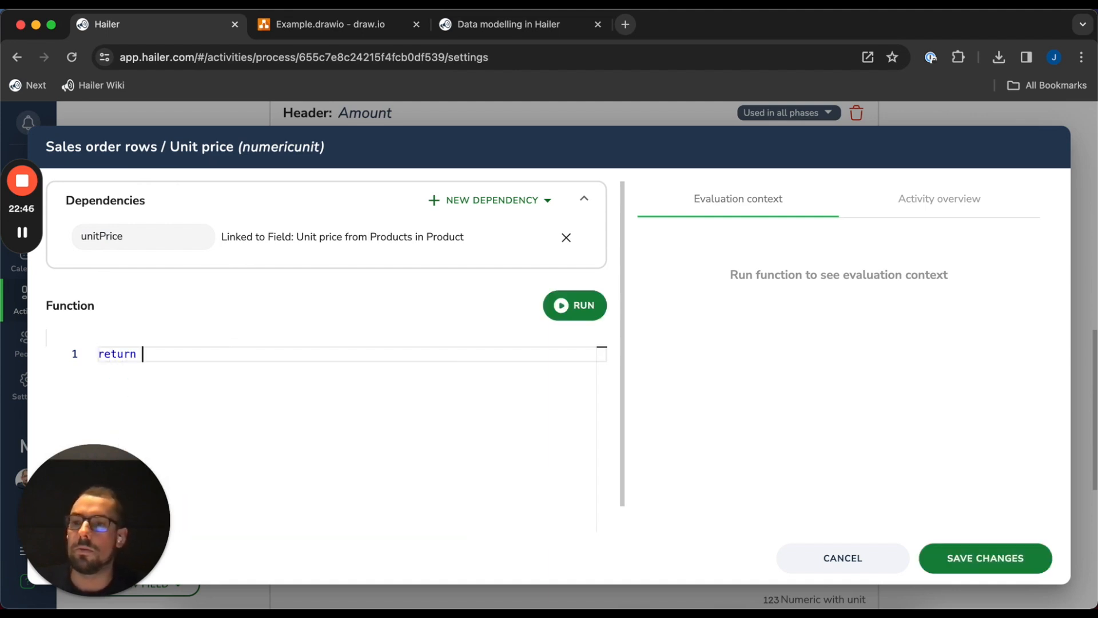
pyautogui.write('dep.unitPrice;')
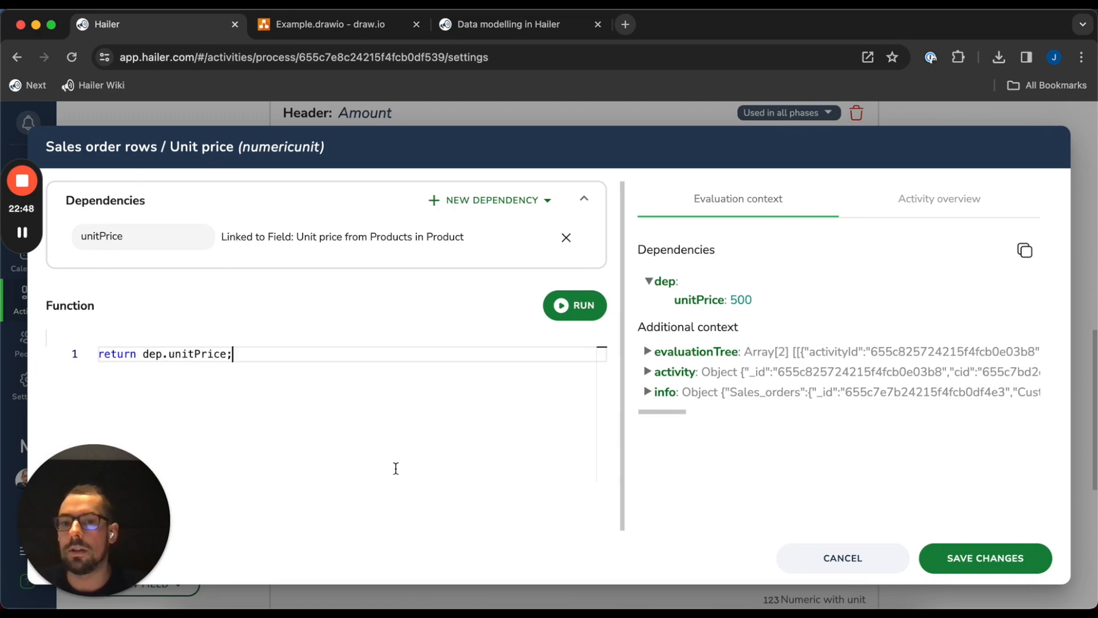
pyautogui.click(985, 557)
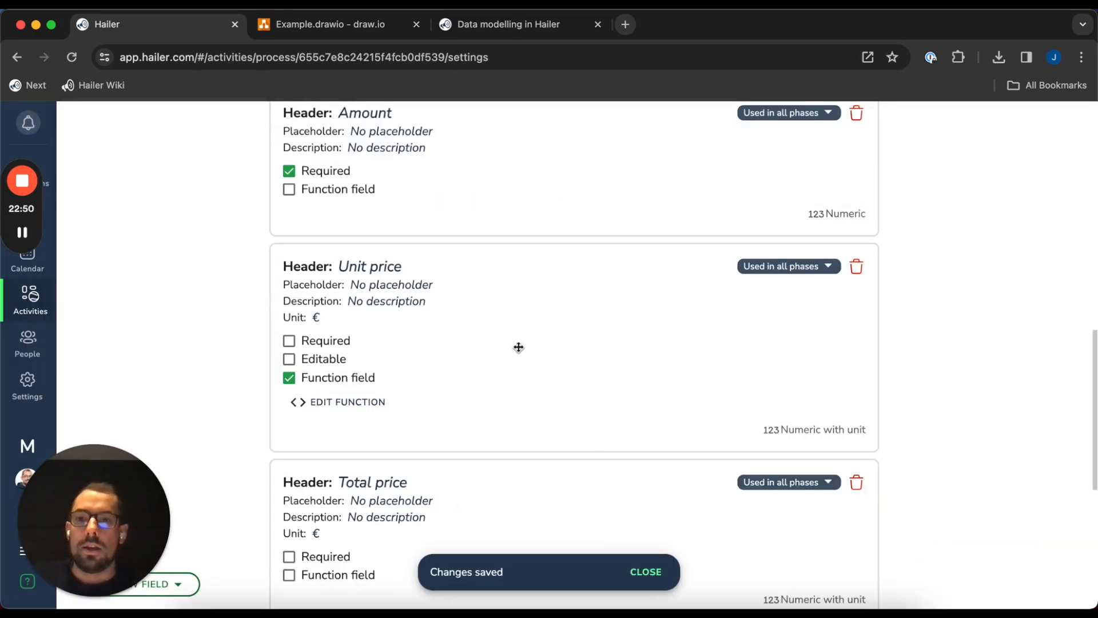
# Make Unit price editable and turn Total price into a function field
pyautogui.click(293, 358)
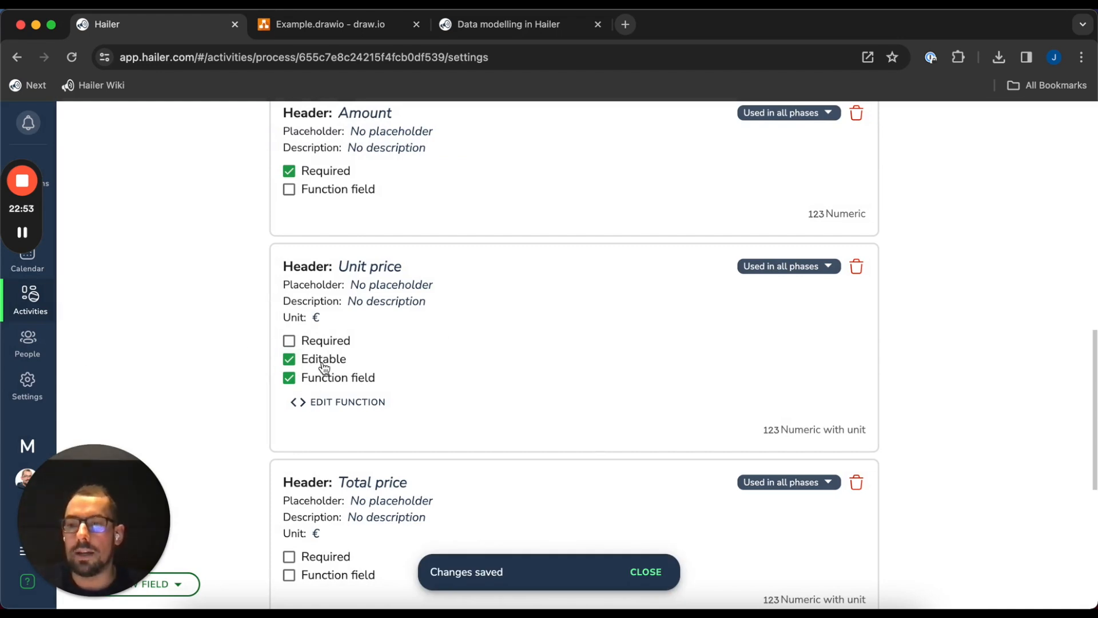
pyautogui.scroll(-6, 585, 316)
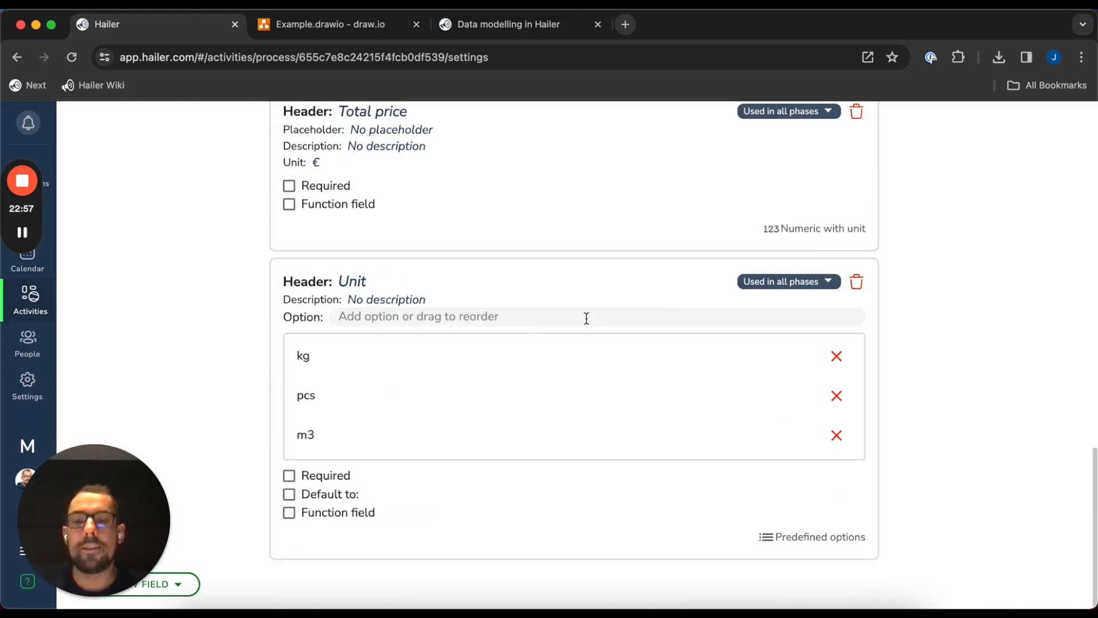
pyautogui.scroll(5, 347, 307)
pyautogui.scroll(-5, 246, 393)
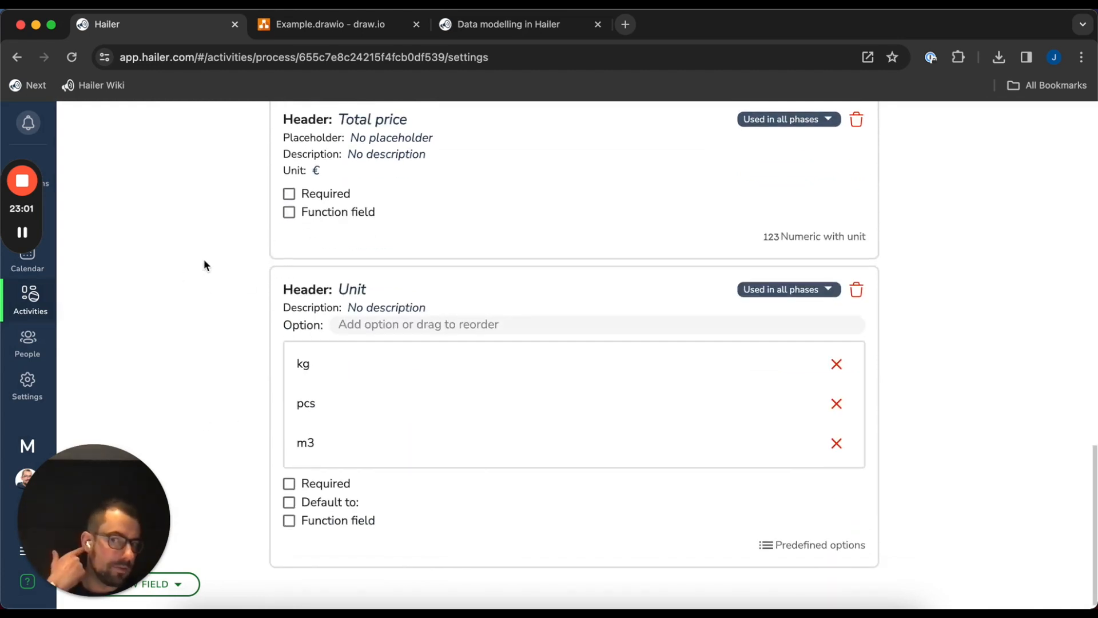
pyautogui.scroll(2, 204, 261)
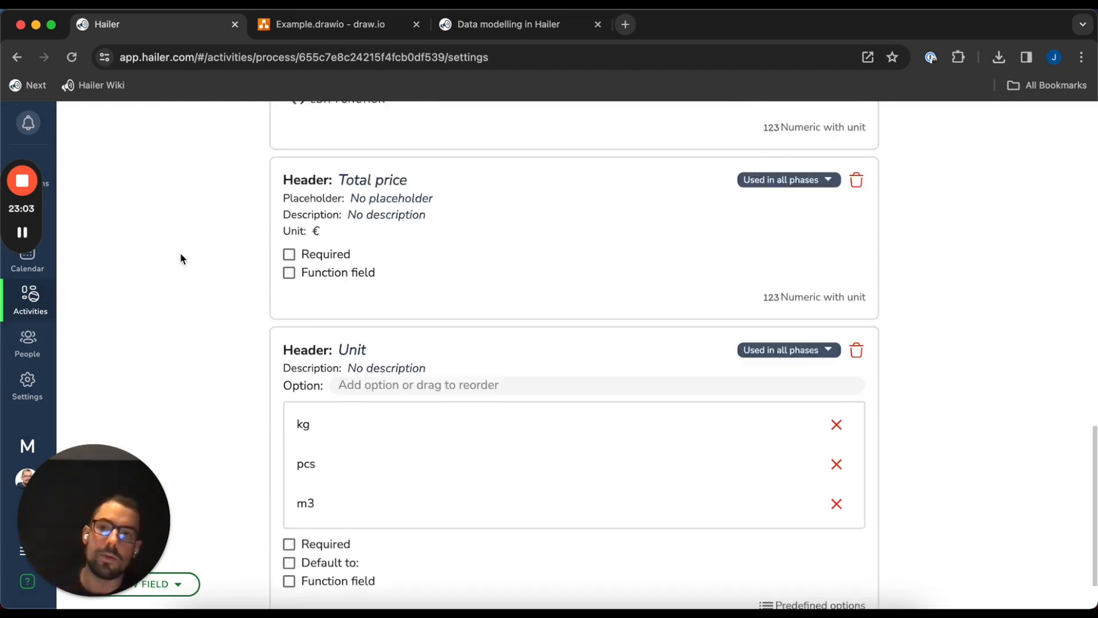
pyautogui.scroll(1, 338, 293)
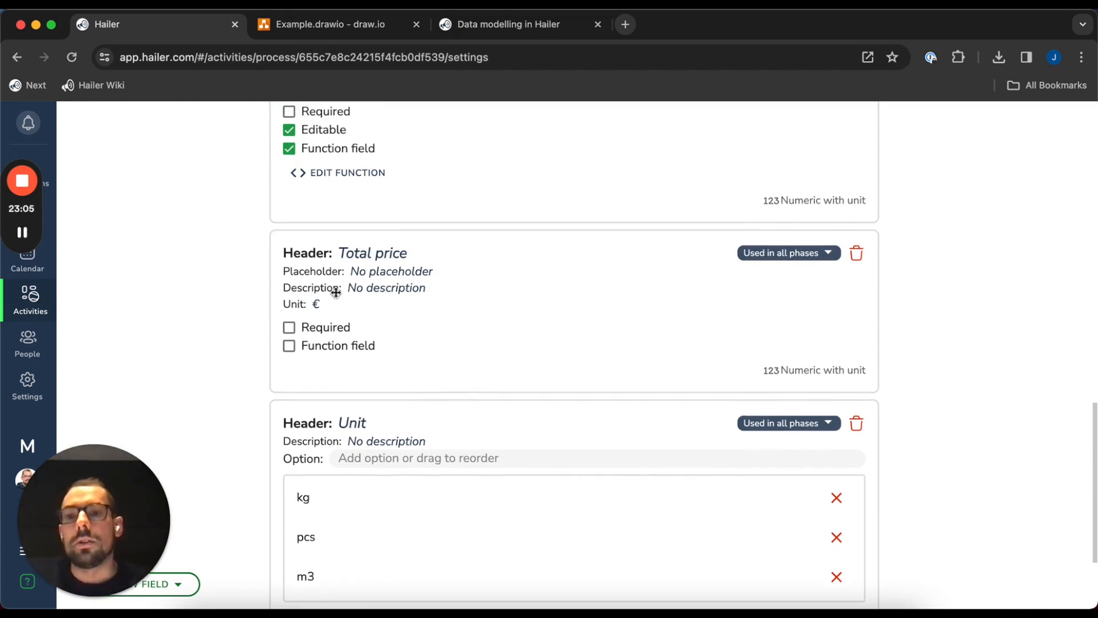
pyautogui.click(319, 350)
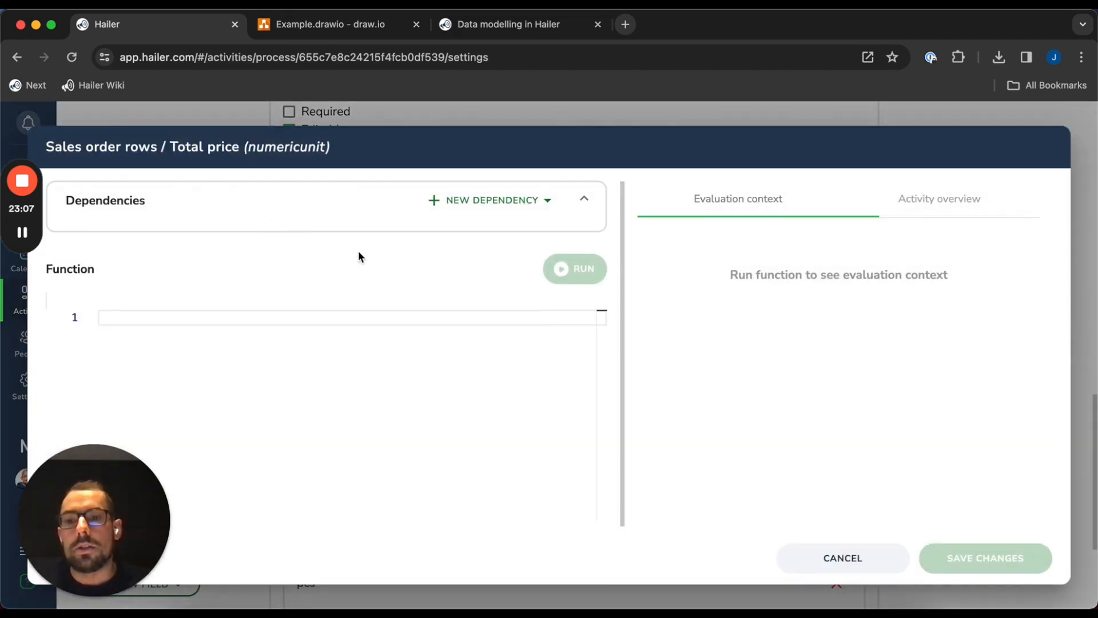
# Add the row's Amount and Unit price as dependencies of the Total price function
pyautogui.click(485, 209)
pyautogui.moveTo(479, 272)
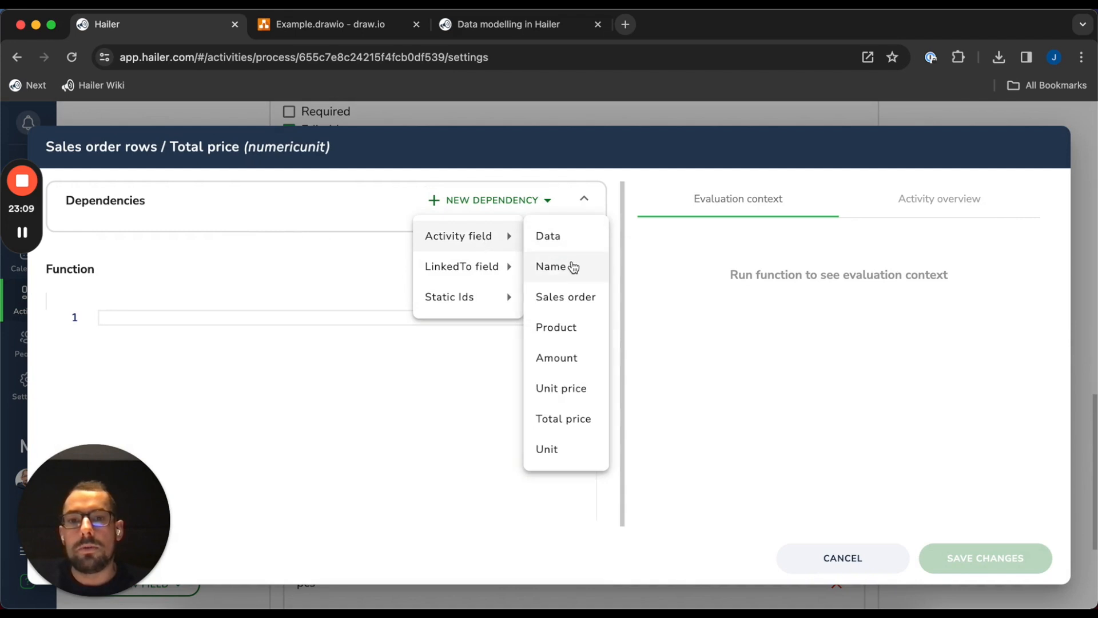
pyautogui.click(570, 366)
pyautogui.click(436, 200)
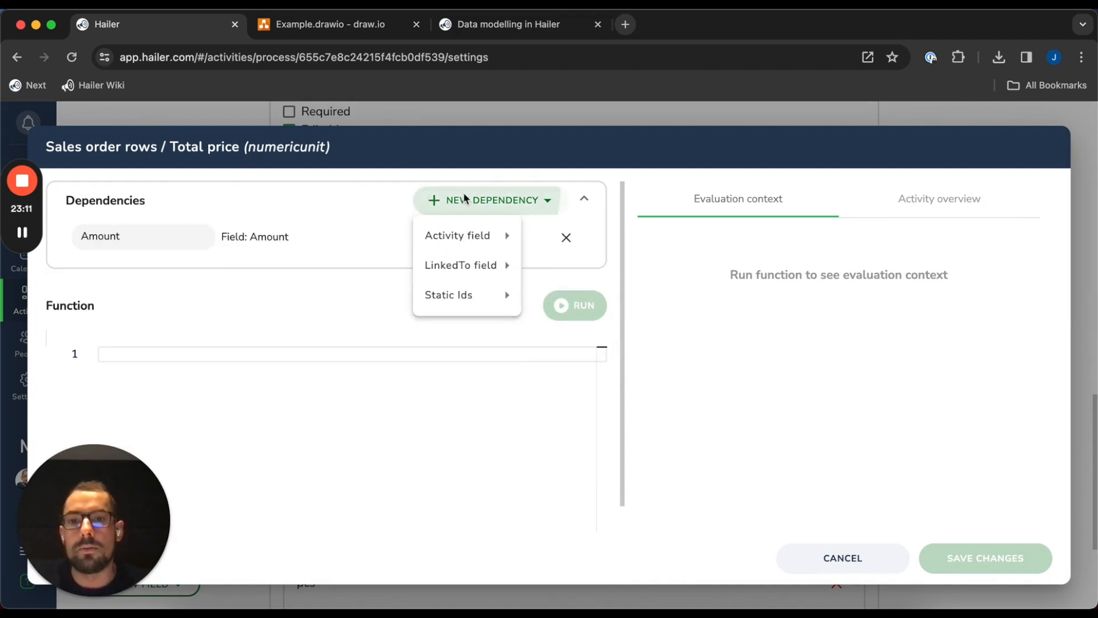
pyautogui.moveTo(465, 237)
pyautogui.click(564, 387)
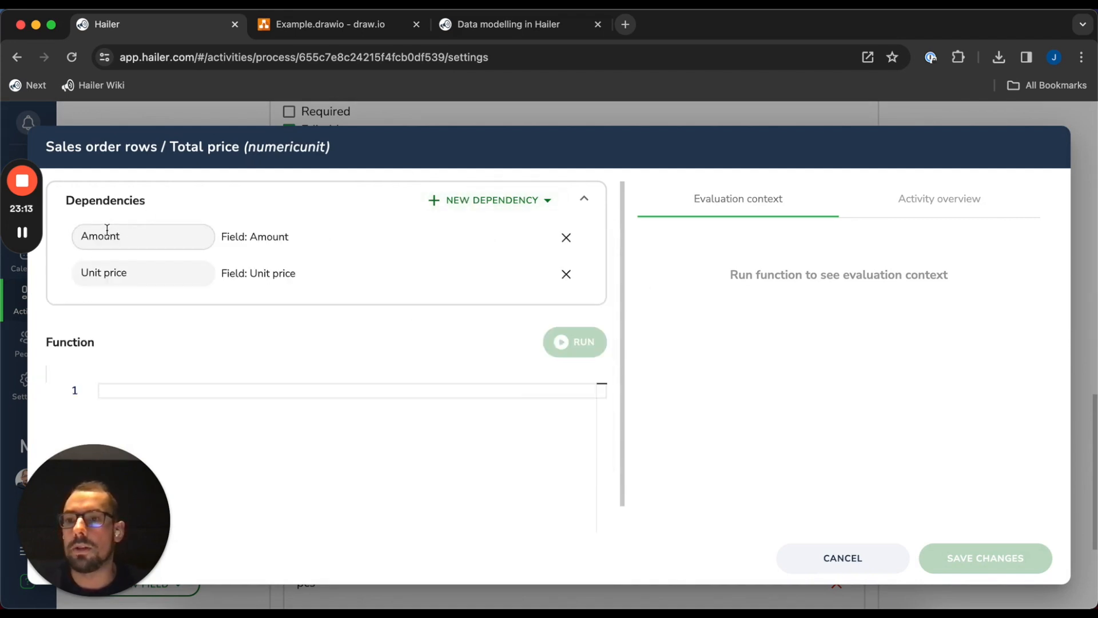
# Write the Total price code returning dep.amount * dep.unitPrice
pyautogui.click(283, 430)
pyautogui.write('r')
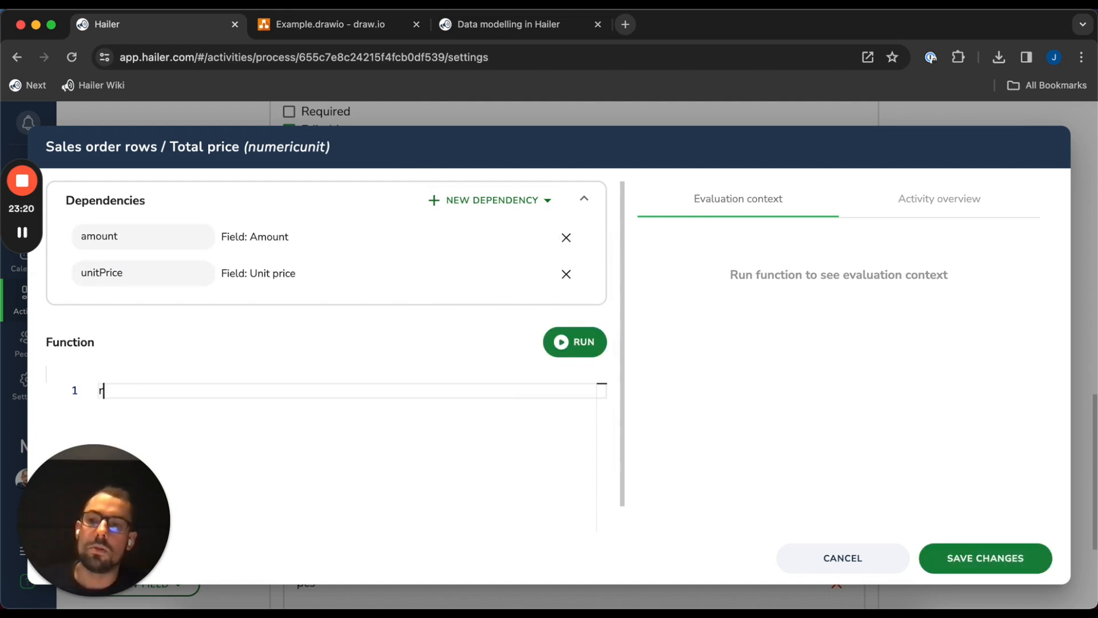
pyautogui.write('eturn (')
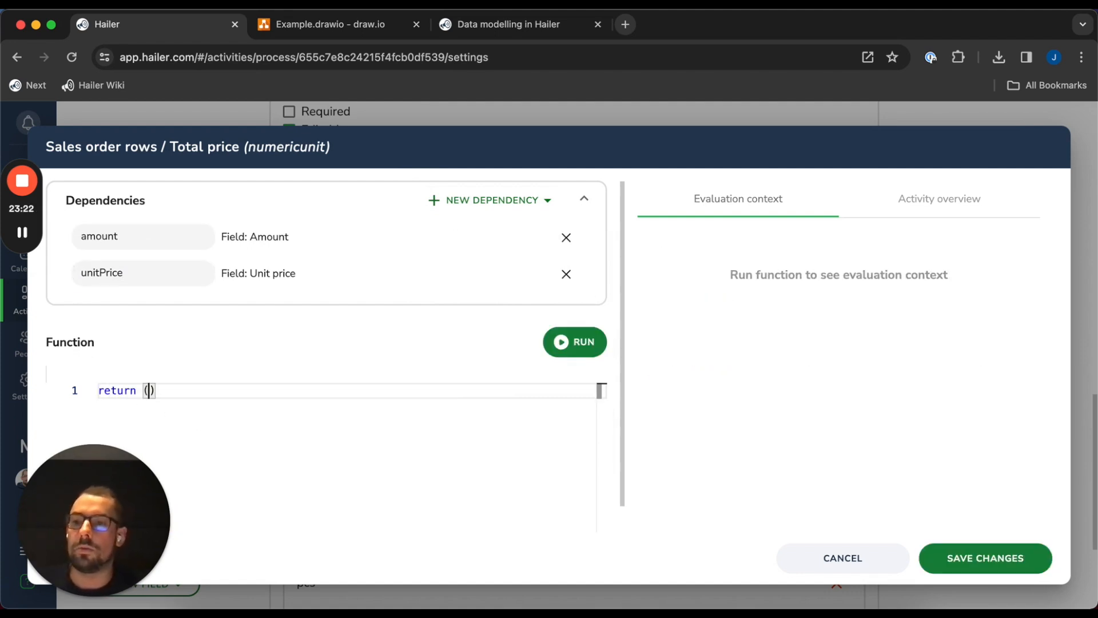
pyautogui.press('Return')
pyautogui.write('amount')
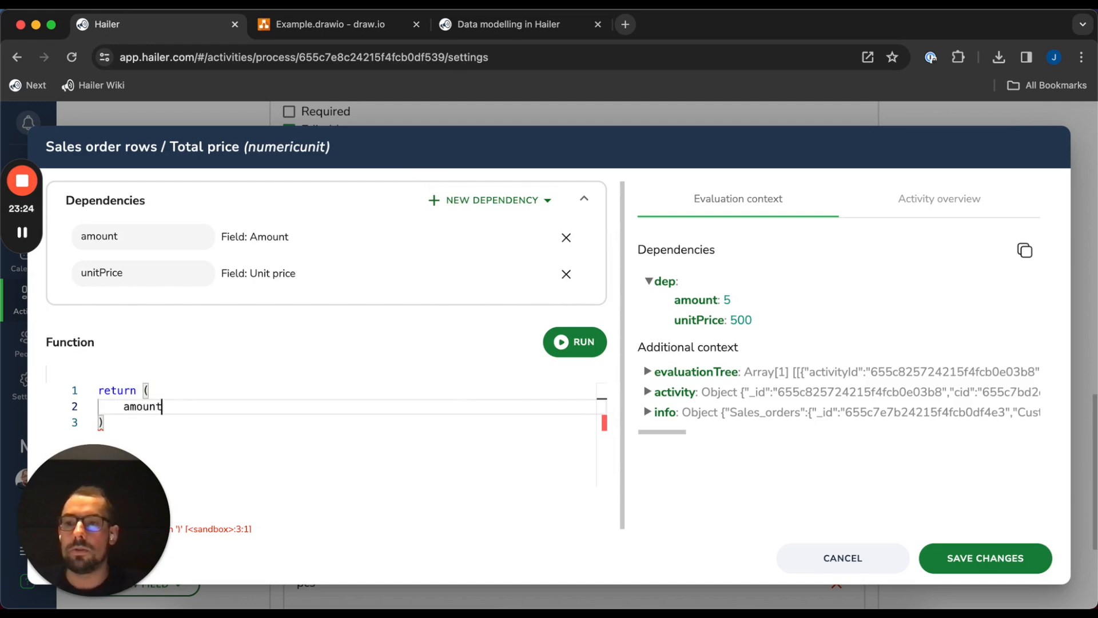
pyautogui.write(' * unitPrice')
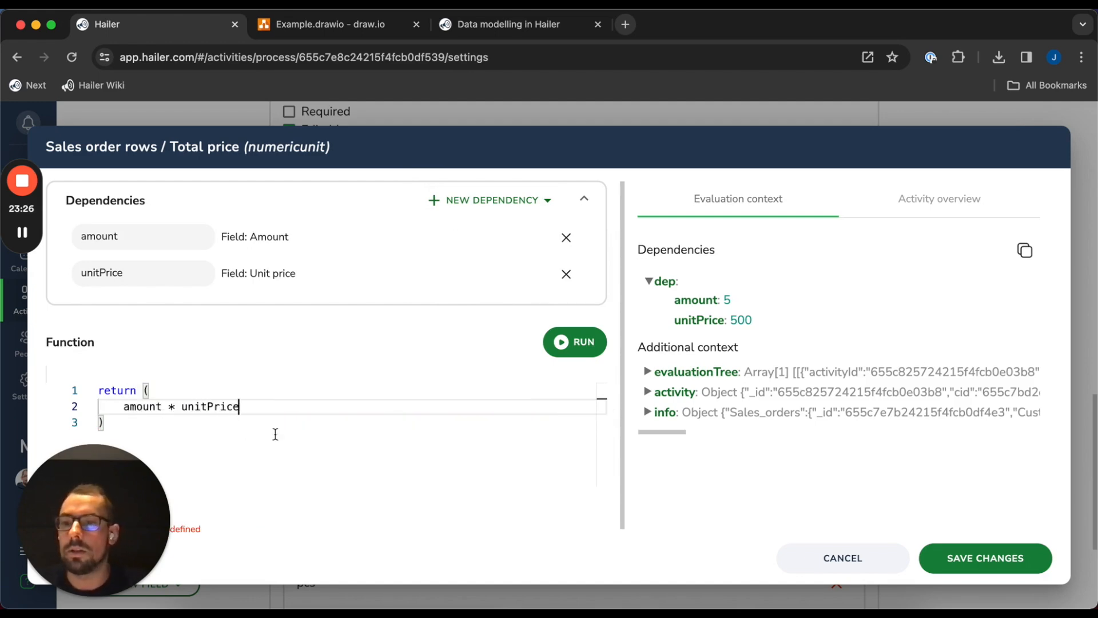
pyautogui.click(123, 406)
pyautogui.write('dep.')
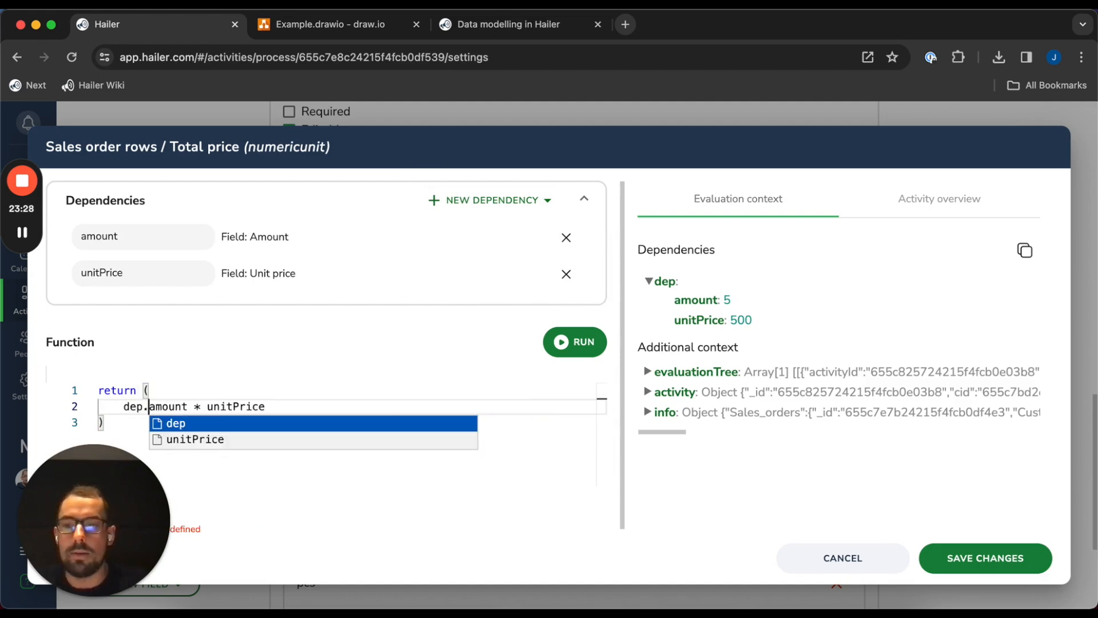
pyautogui.click(208, 406)
pyautogui.write('dep.')
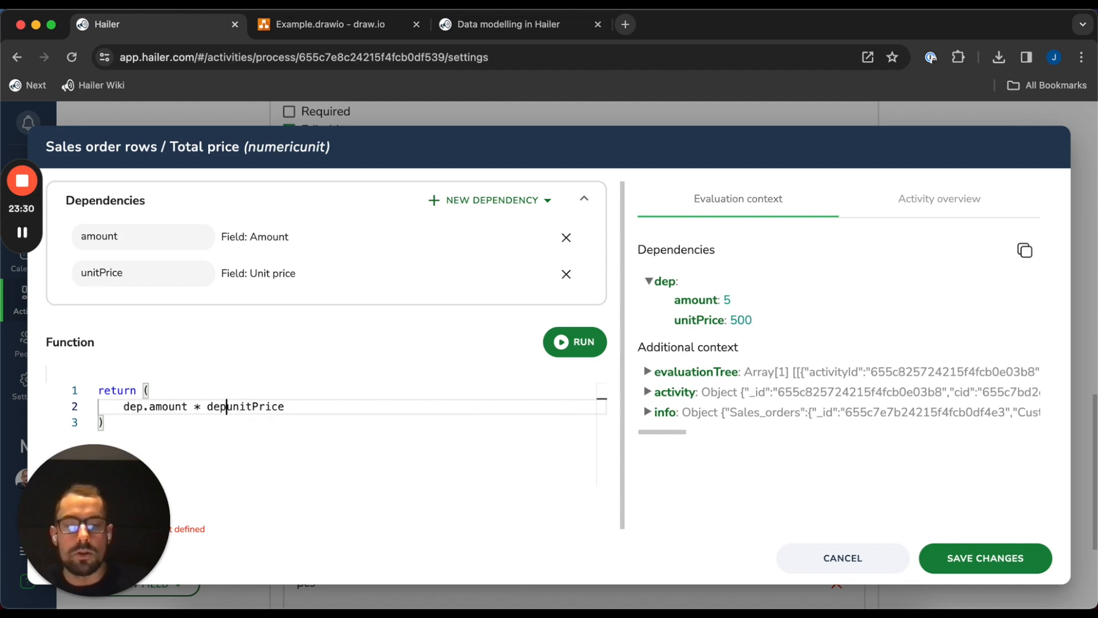
pyautogui.click(319, 405)
pyautogui.click(394, 465)
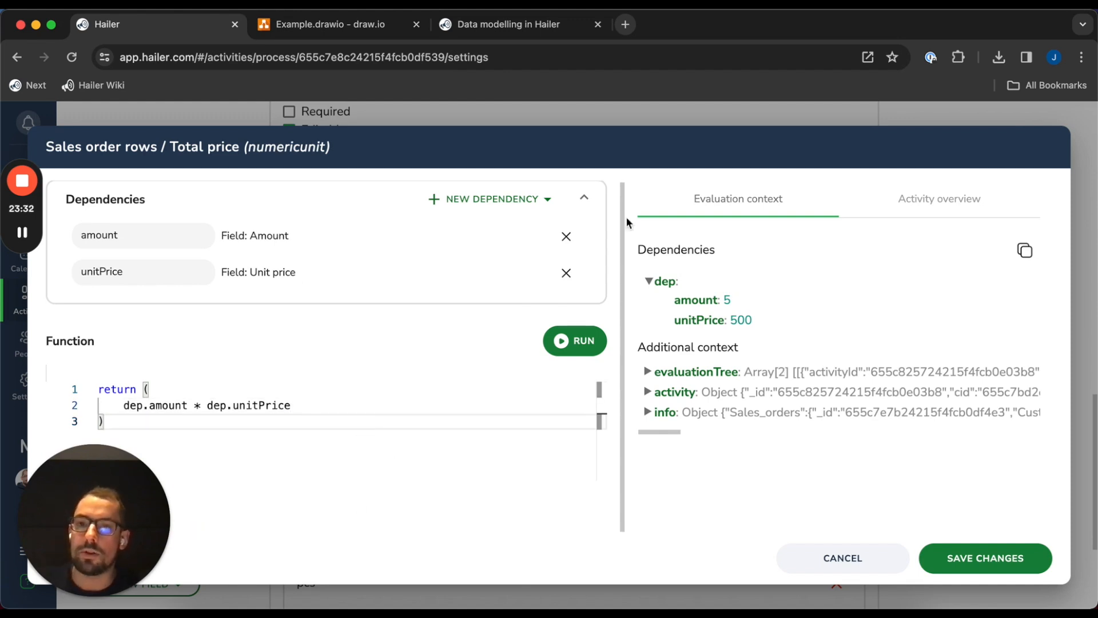
# Insert two blank lines above the return statement
pyautogui.click(181, 384)
pyautogui.press('Return')
pyautogui.press('Up')
pyautogui.press('Return')
pyautogui.press('Up')
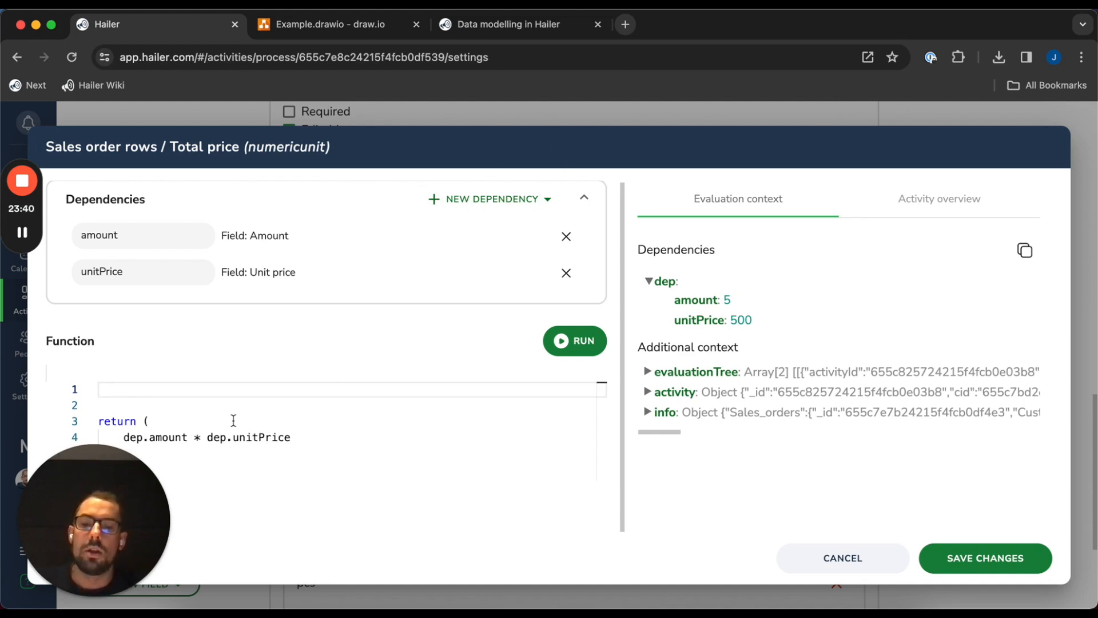
# Add a helper function round(input) returning Math.round(input * 100) / 100
pyautogui.write('function ')
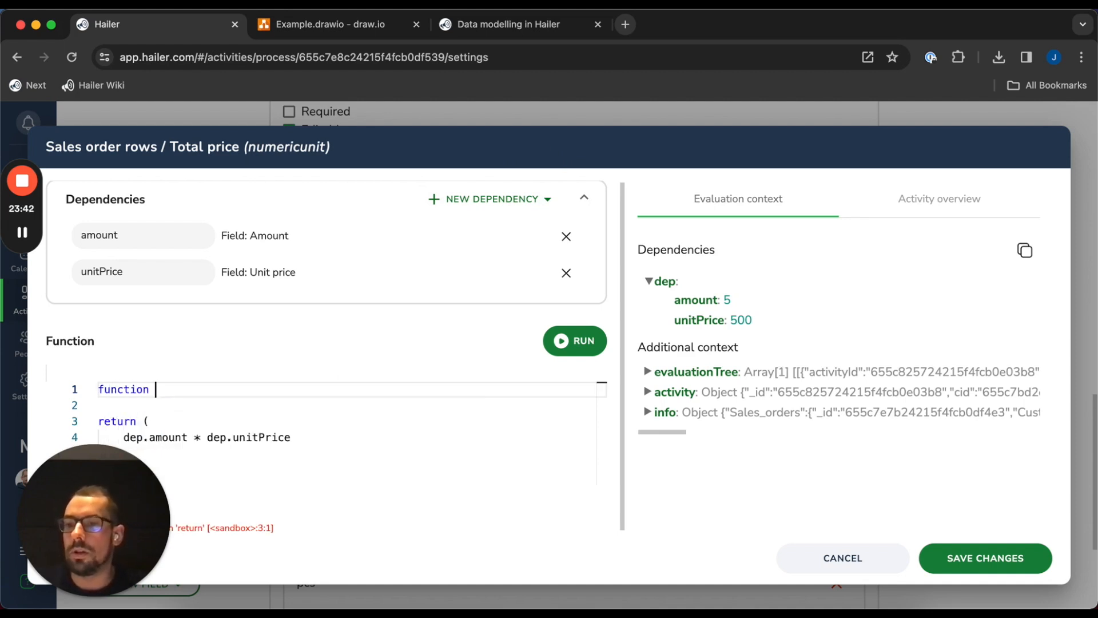
pyautogui.write('round(input) {')
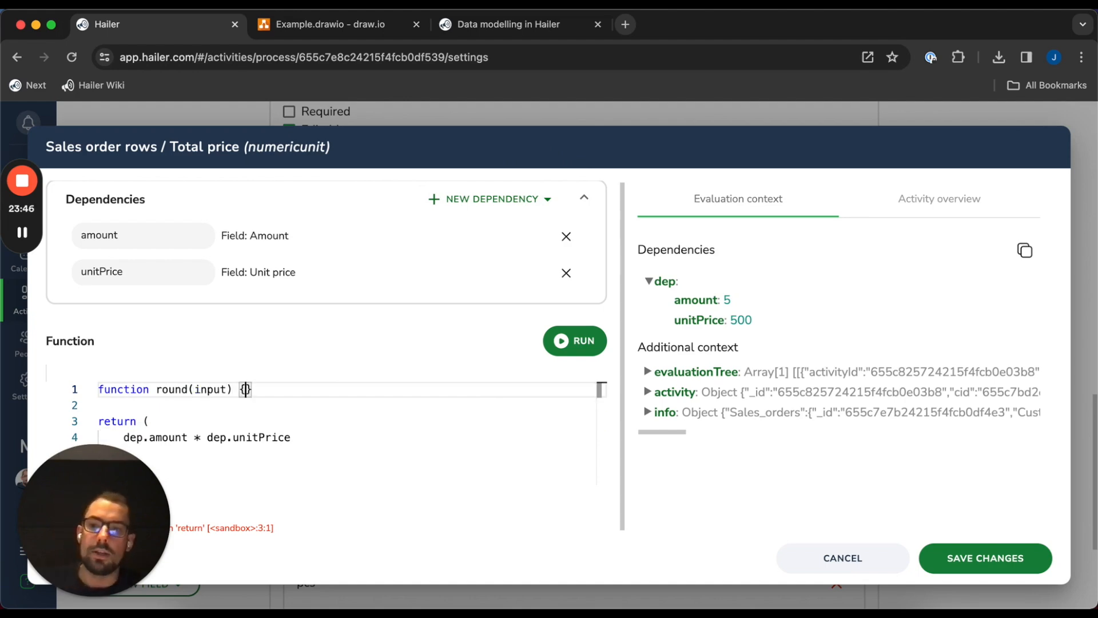
pyautogui.press('Return')
pyautogui.write('return Math.round(input * 100) / 100;')
pyautogui.scroll(-1, 259, 421)
pyautogui.scroll(1, 258, 422)
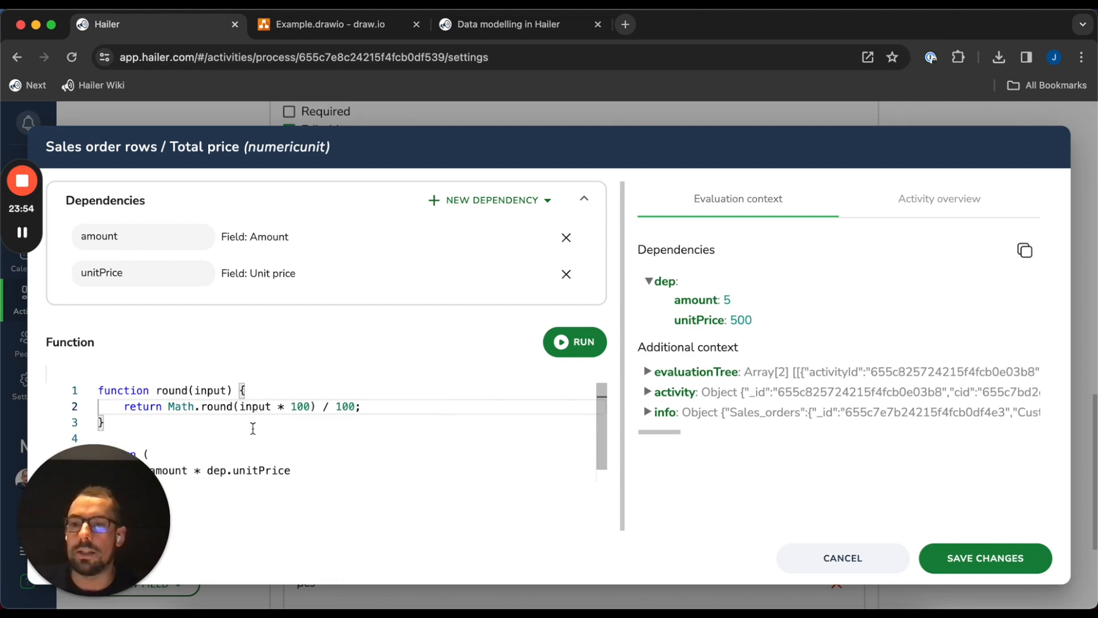
pyautogui.click(244, 428)
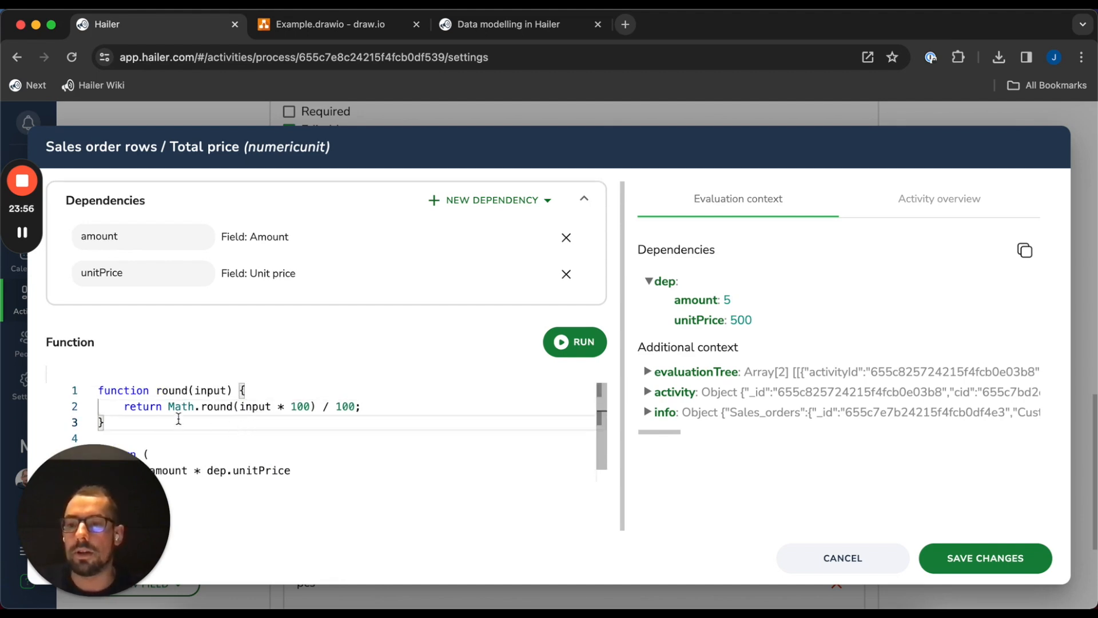
pyautogui.scroll(-1, 309, 444)
pyautogui.scroll(1, 299, 445)
pyautogui.scroll(-1, 294, 438)
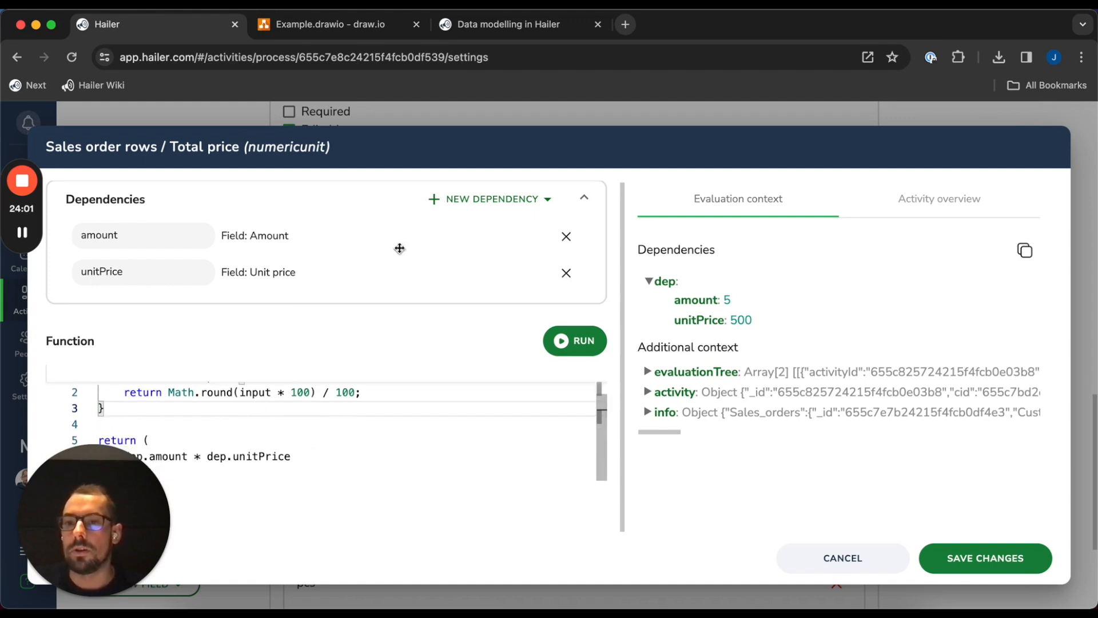
pyautogui.moveTo(84, 513); pyautogui.dragTo(1038, 606)
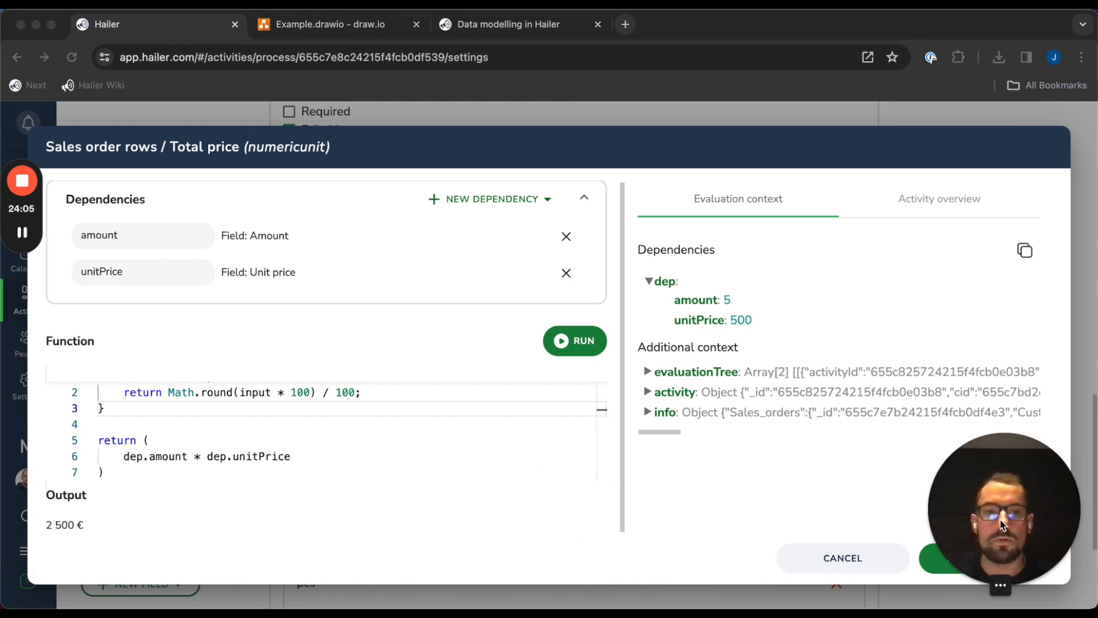
# Wrap dep.amount * dep.unitPrice in round()
pyautogui.click(123, 455)
pyautogui.write('round(')
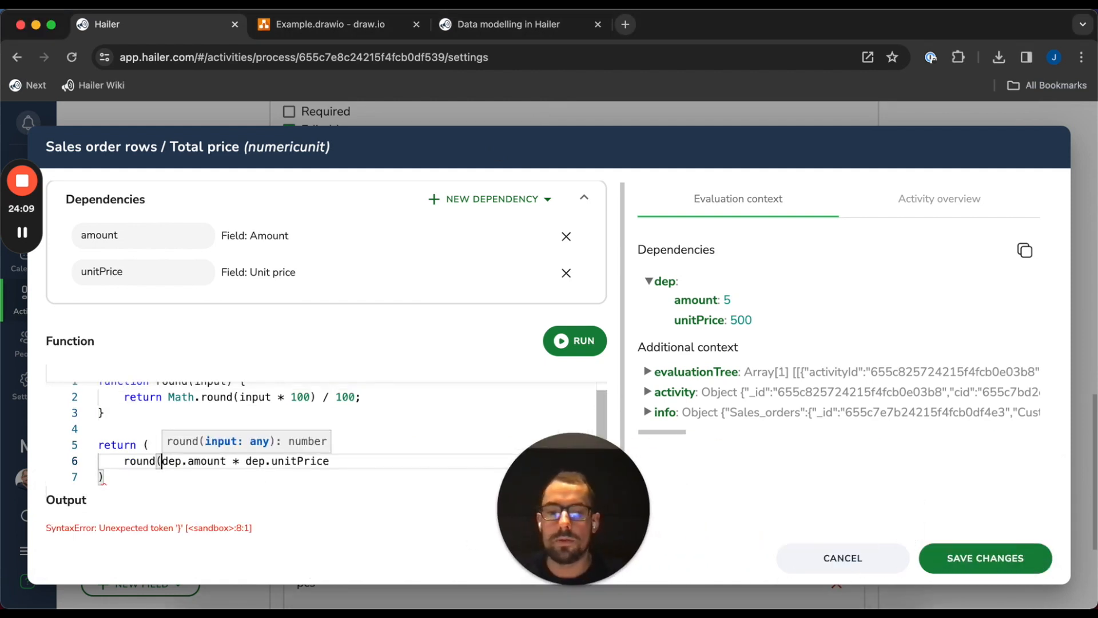
pyautogui.press('End')
pyautogui.write(')')
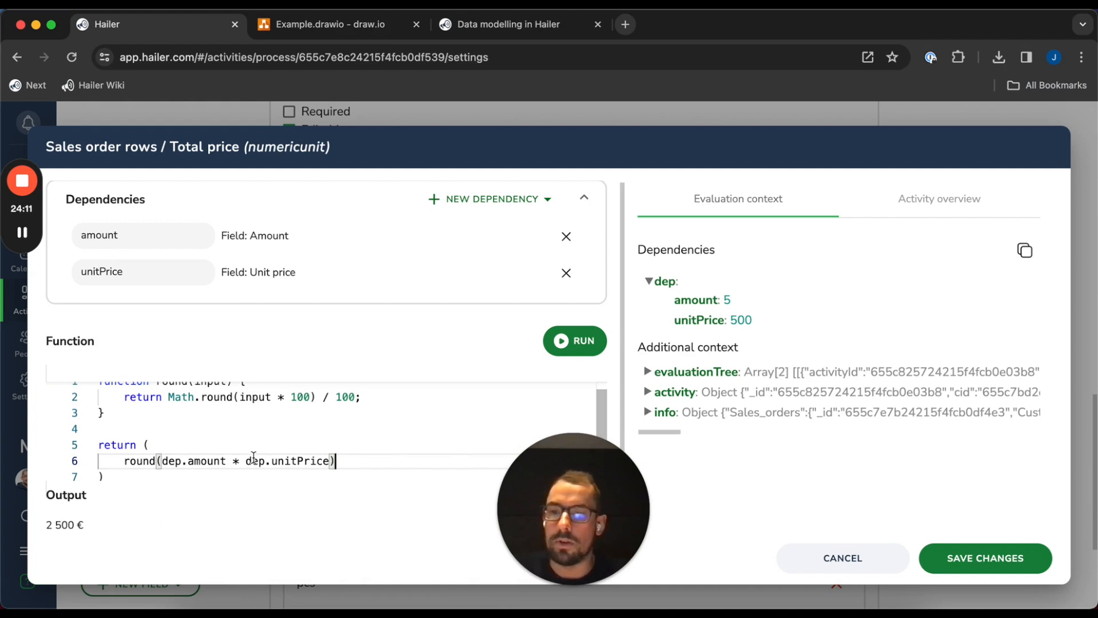
# Check the function code and save it, giving a Total price of 2 500 €
pyautogui.scroll(1, 370, 459)
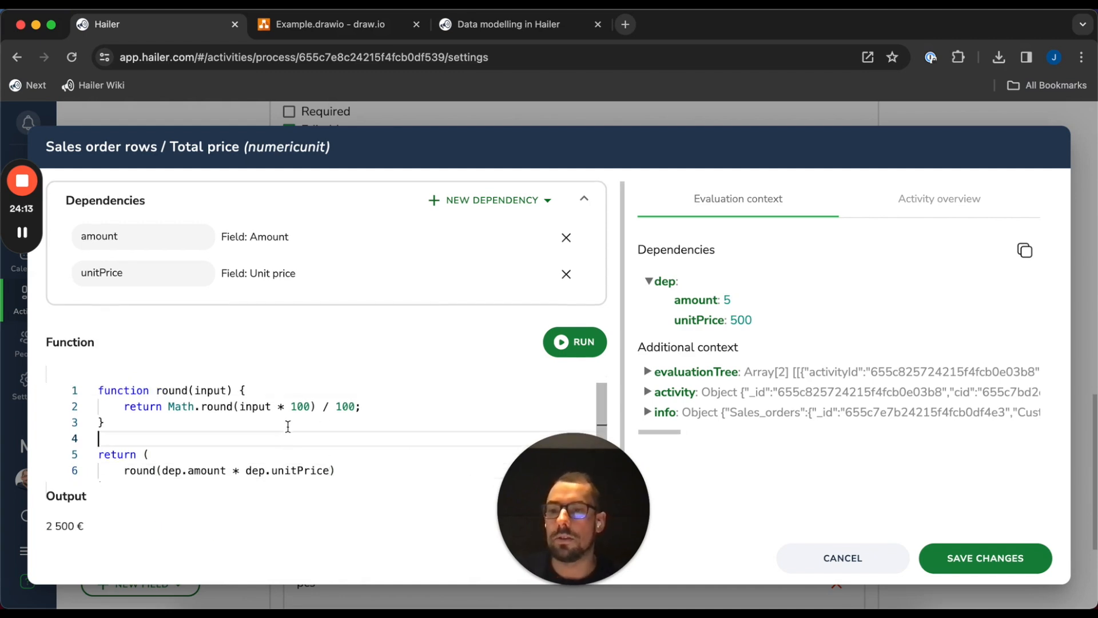
pyautogui.click(336, 441)
pyautogui.click(375, 424)
pyautogui.click(404, 405)
pyautogui.click(324, 390)
pyautogui.click(247, 422)
pyautogui.scroll(-1, 236, 435)
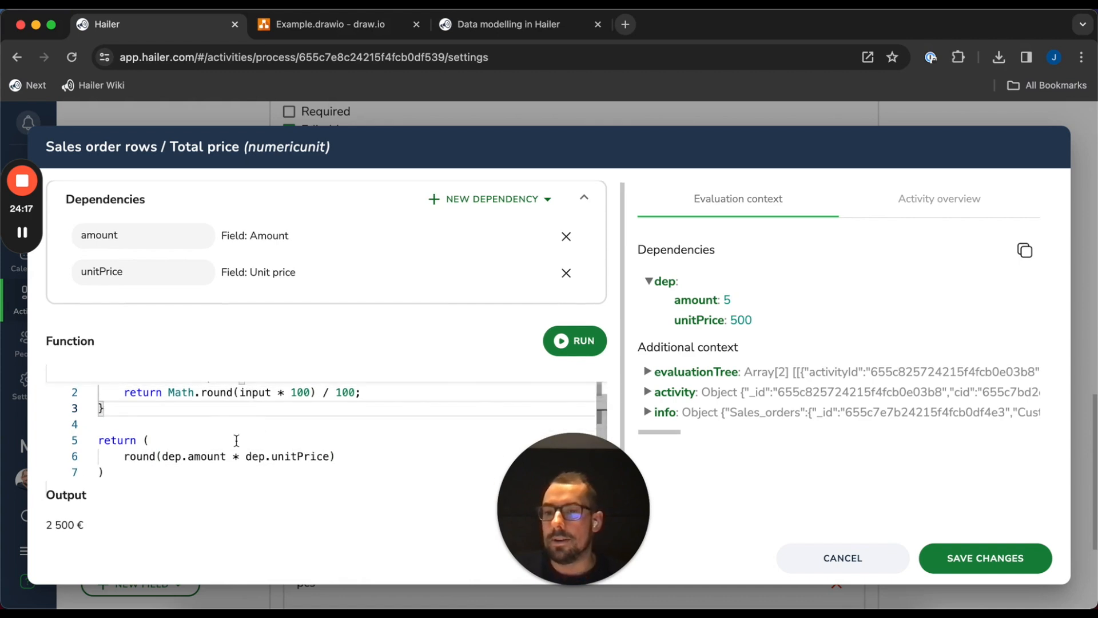
pyautogui.click(198, 445)
pyautogui.click(220, 472)
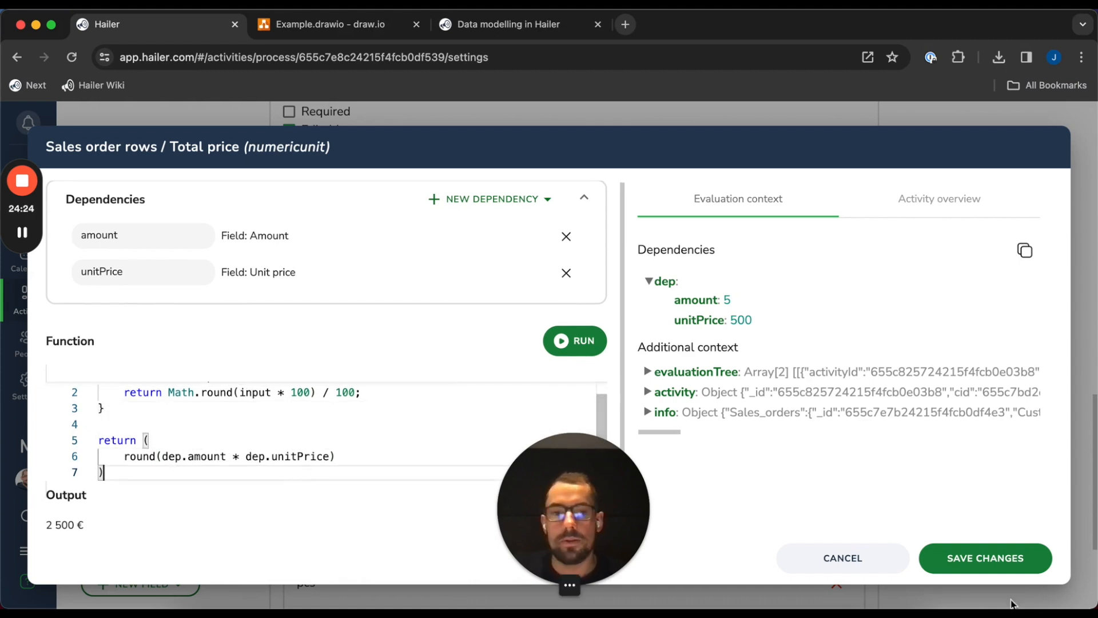
pyautogui.click(988, 563)
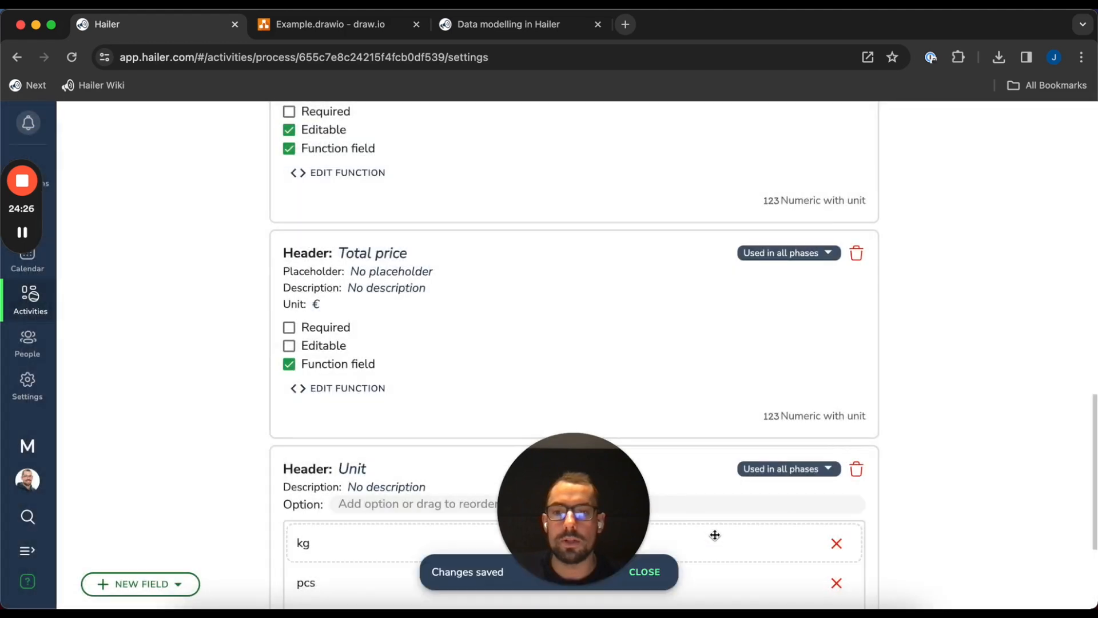
# Make the Unit field a function field and list its available dependency sources
pyautogui.moveTo(600, 509); pyautogui.dragTo(121, 509)
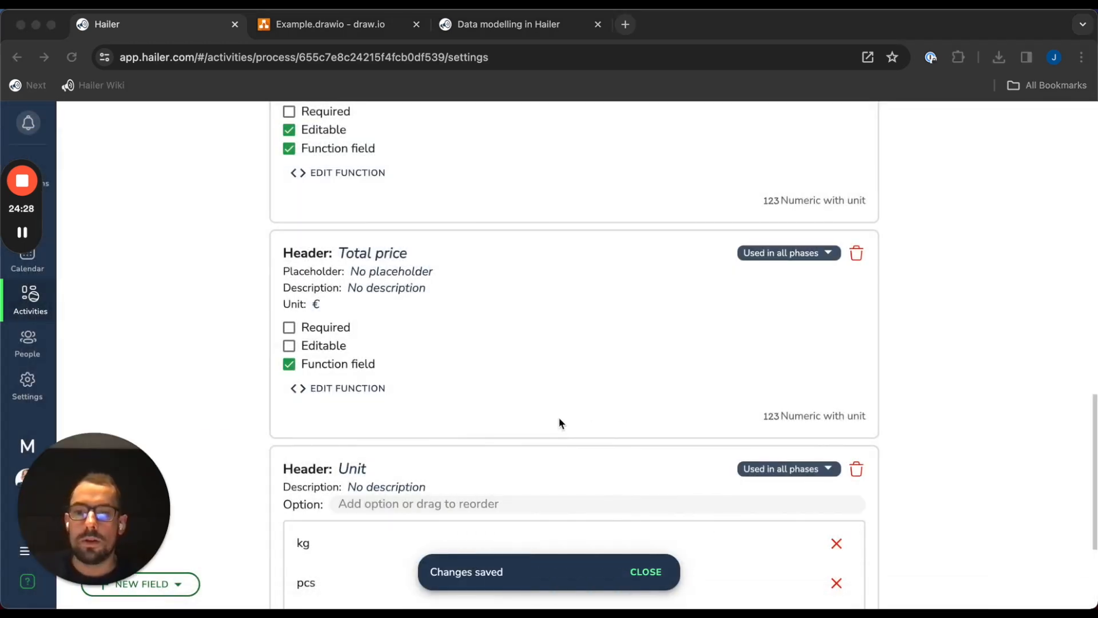
pyautogui.scroll(-3, 432, 438)
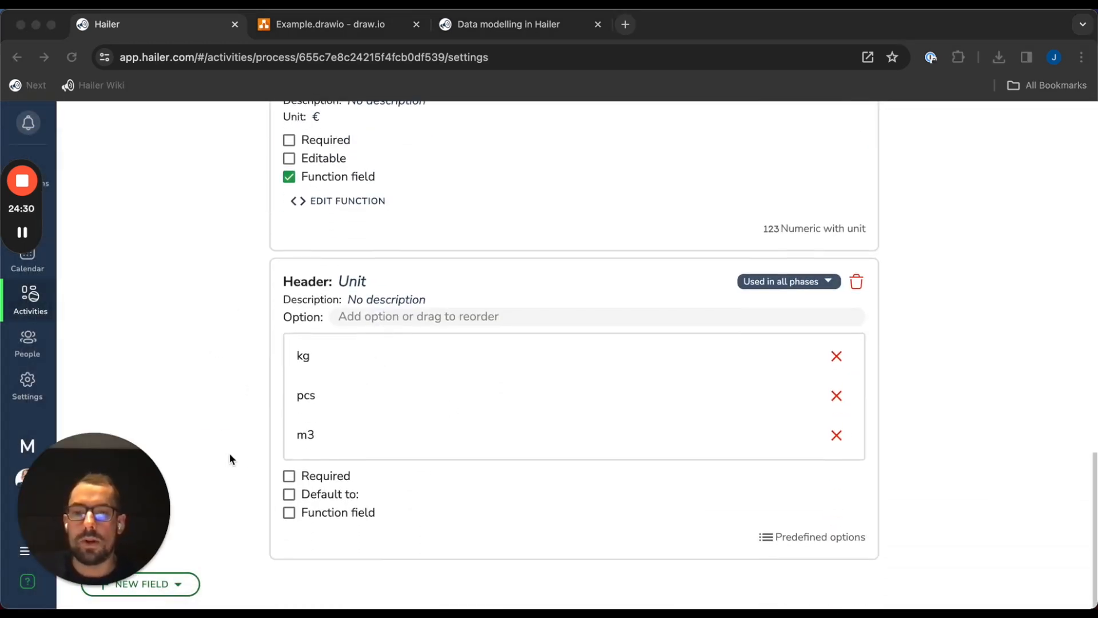
pyautogui.scroll(20, 229, 451)
pyautogui.scroll(-15, 300, 427)
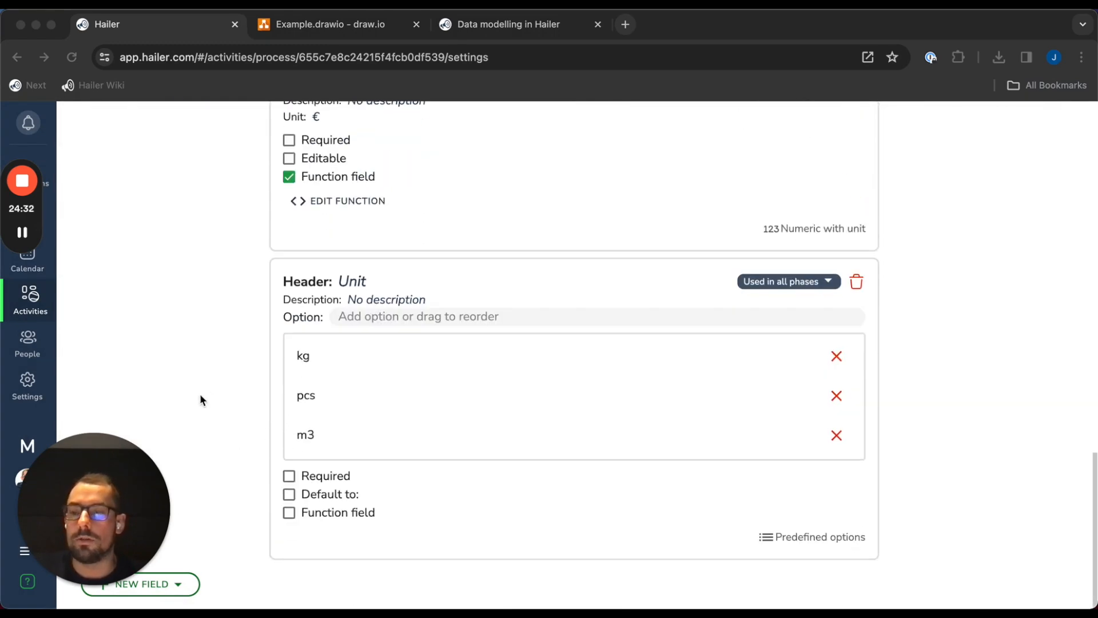
pyautogui.click(241, 448)
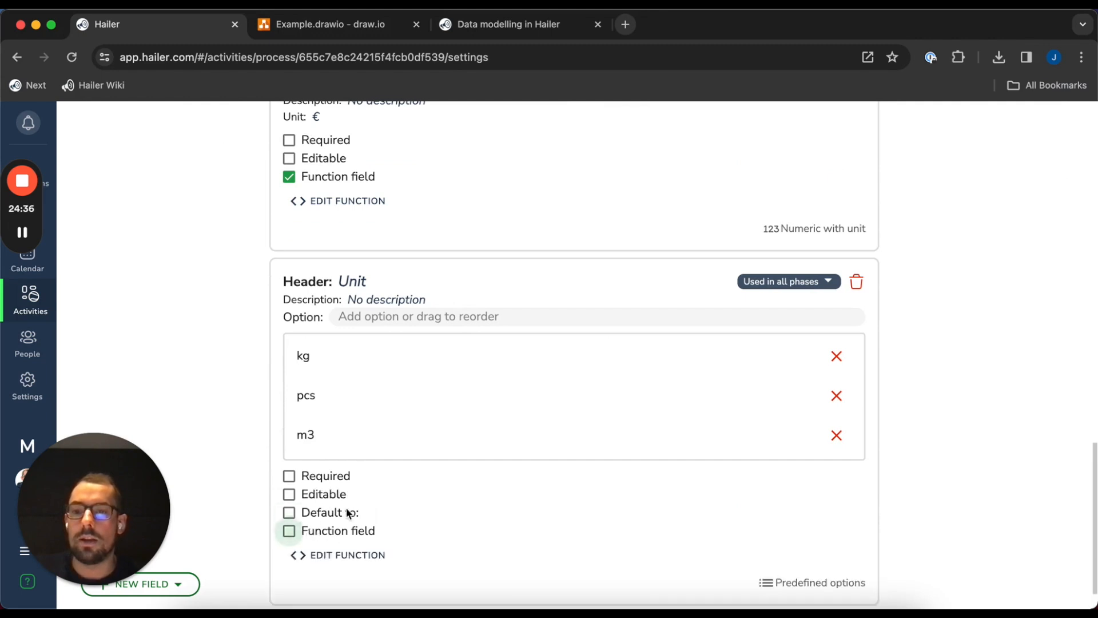
pyautogui.click(330, 514)
pyautogui.click(486, 203)
# Add the Unit field as a dependency named unit
pyautogui.moveTo(499, 235)
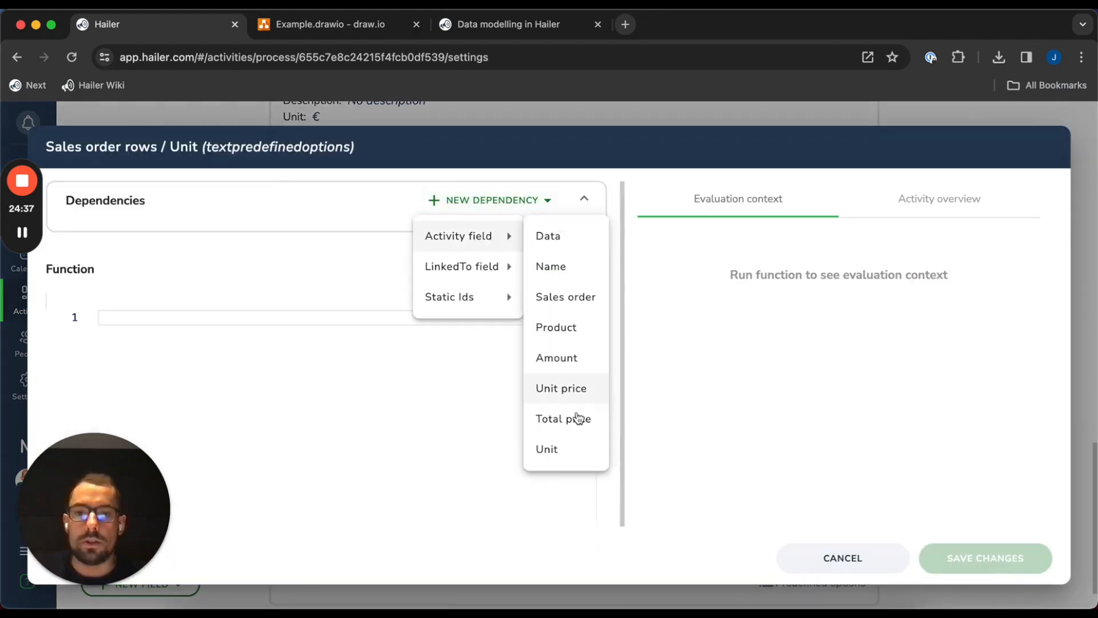
pyautogui.click(574, 448)
pyautogui.click(125, 235)
pyautogui.doubleClick(125, 235)
pyautogui.write('un')
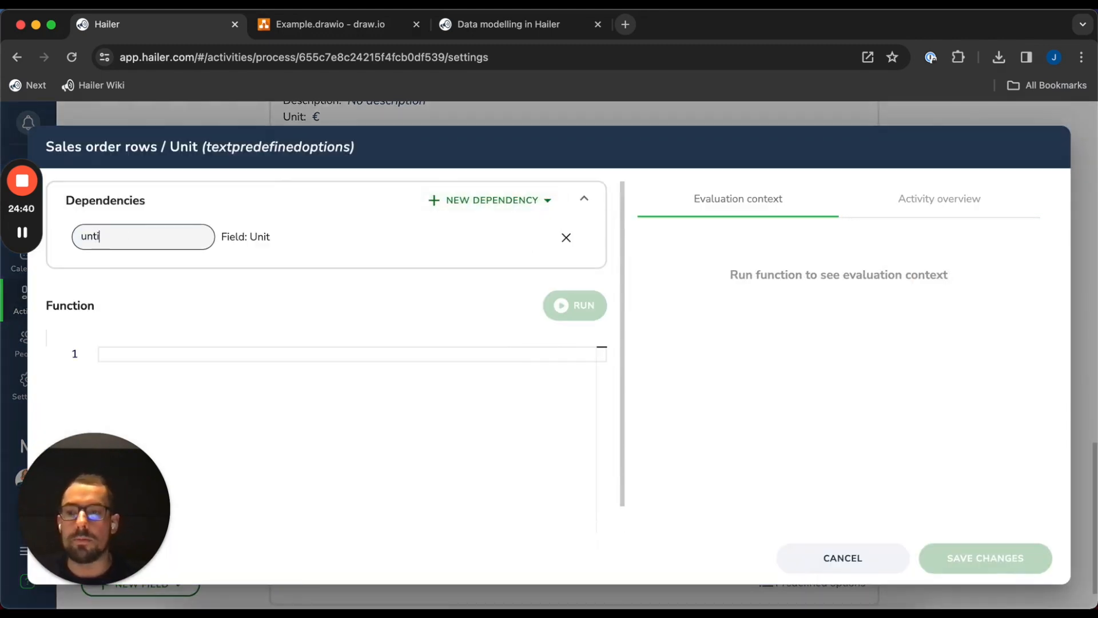
pyautogui.write('it')
# Save the Unit function 'return dep.unit;' and make the Unit field editable
pyautogui.click(414, 372)
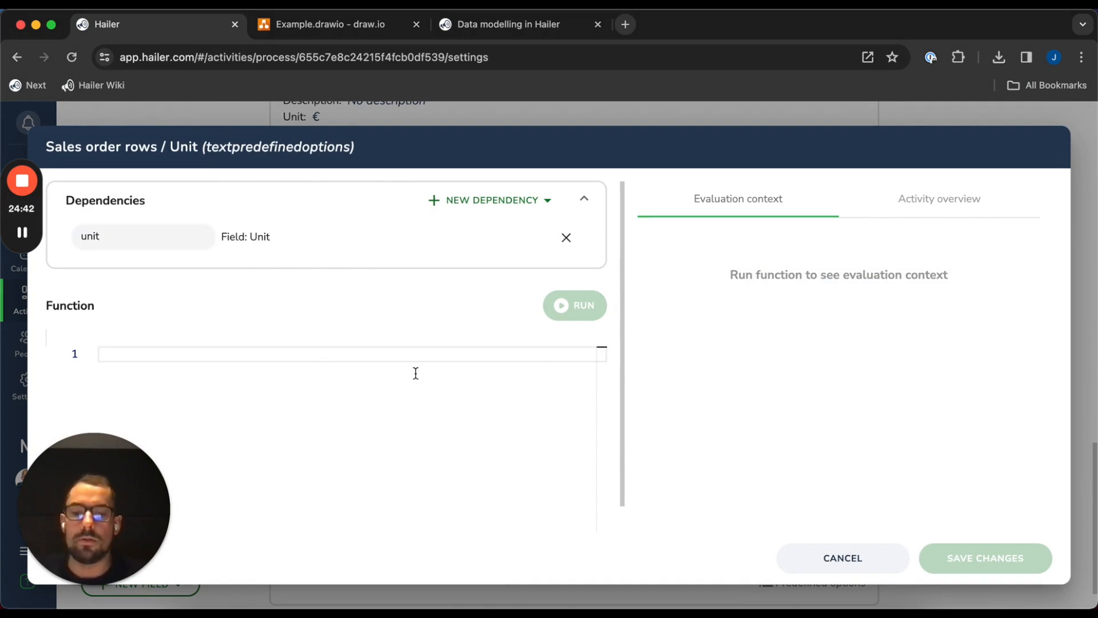
pyautogui.write('reutnr')
pyautogui.press('BackSpace')
pyautogui.press('BackSpace')
pyautogui.press('BackSpace')
pyautogui.press('BackSpace')
pyautogui.write('turn dep.unit;')
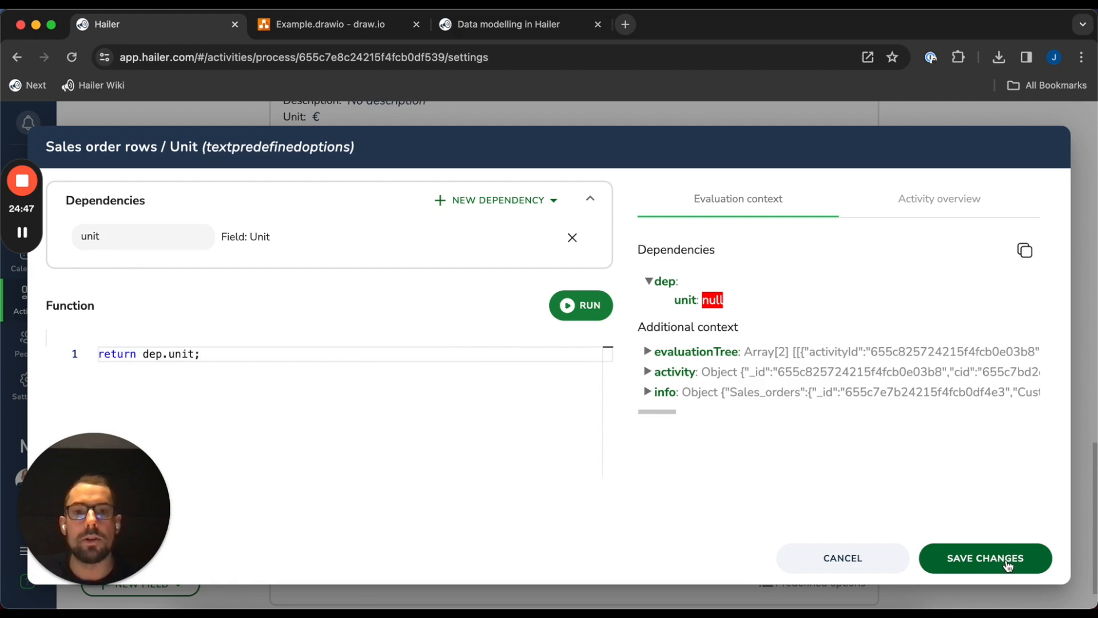
pyautogui.click(1008, 565)
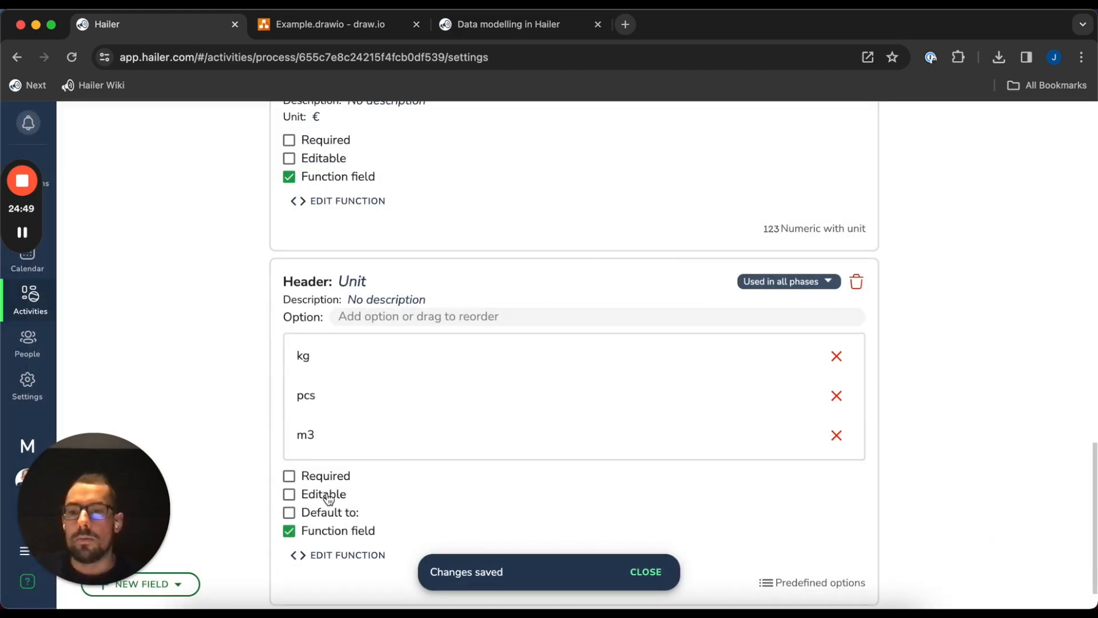
pyautogui.click(329, 497)
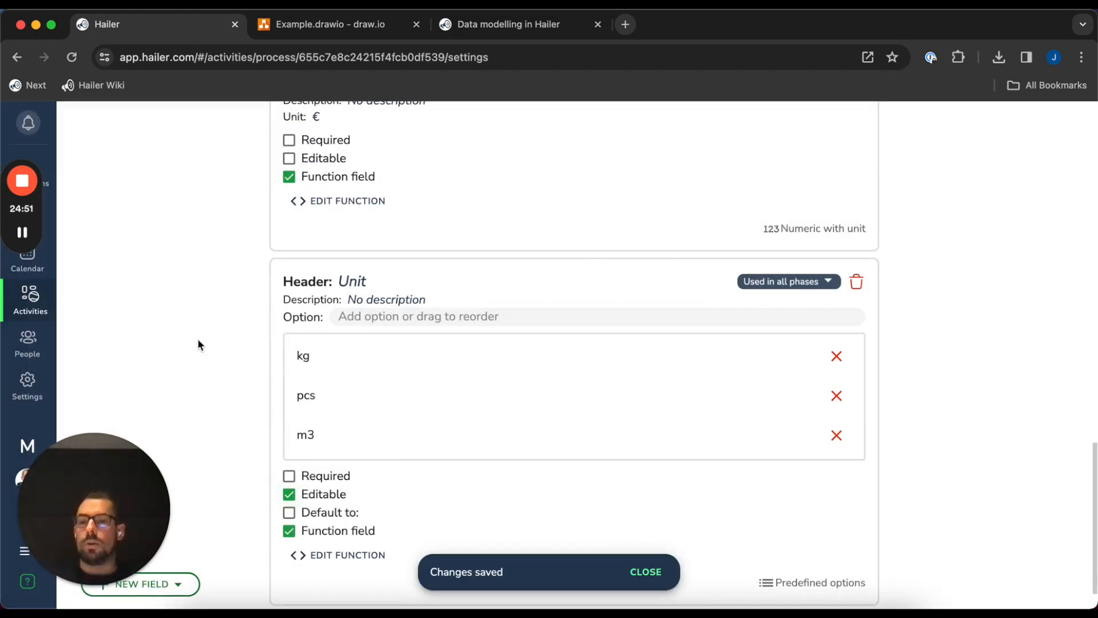
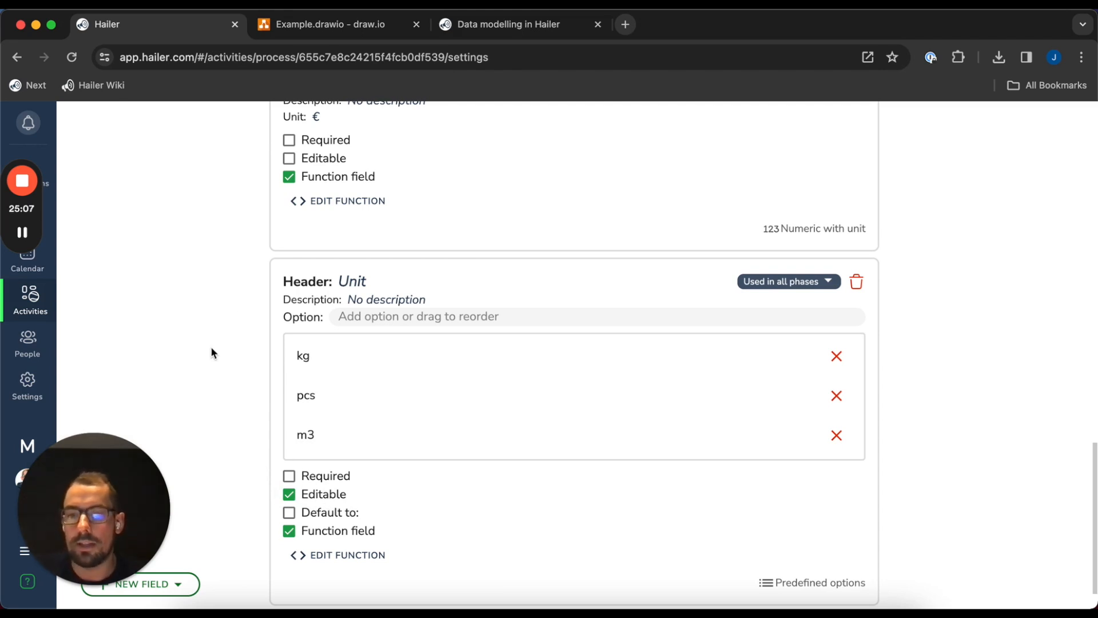
# Scroll the Sales order rows Fields settings to bring the Name field settings into view
pyautogui.scroll(15, 537, 275)
pyautogui.scroll(-1, 132, 382)
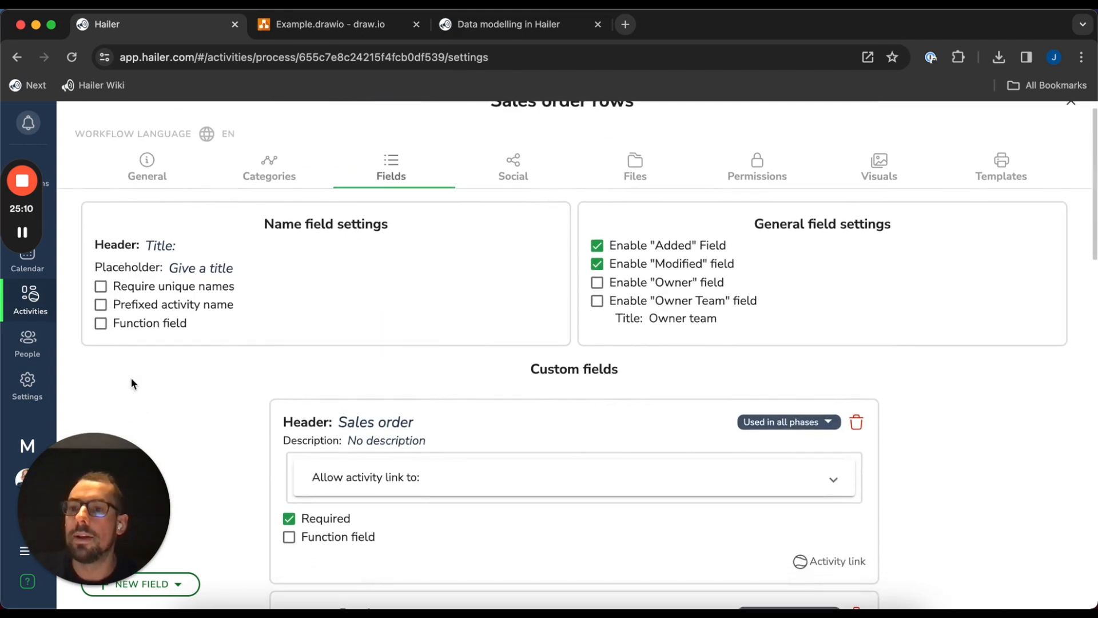
# Make the row name a function field with Amount and linked product Name dependencies
pyautogui.click(139, 331)
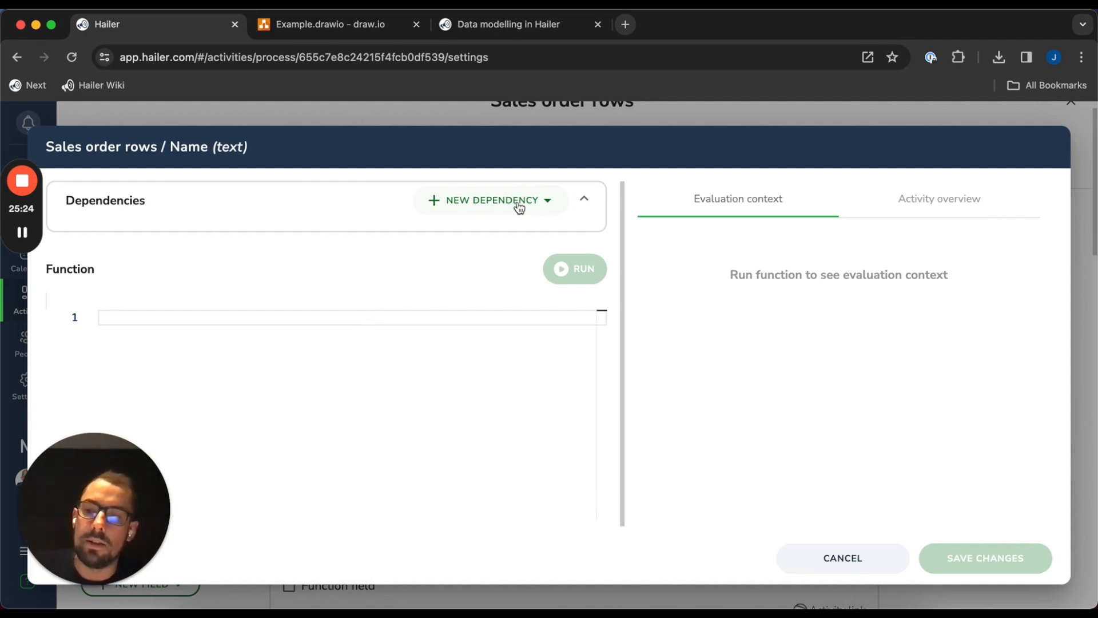
pyautogui.click(518, 207)
pyautogui.moveTo(509, 228)
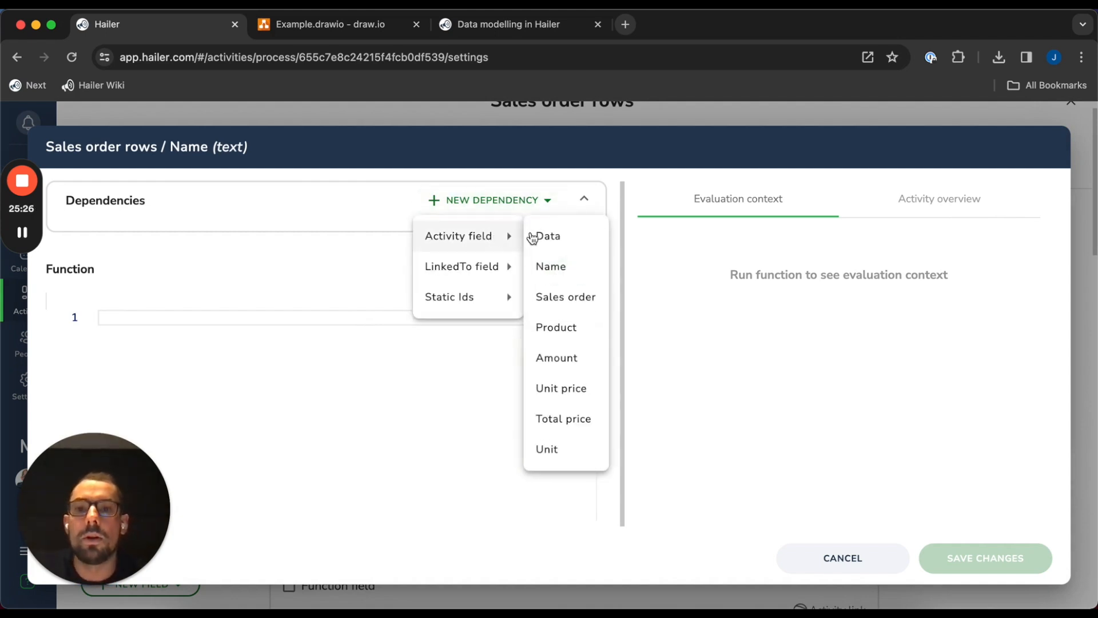
pyautogui.click(572, 359)
pyautogui.click(545, 200)
pyautogui.moveTo(475, 267)
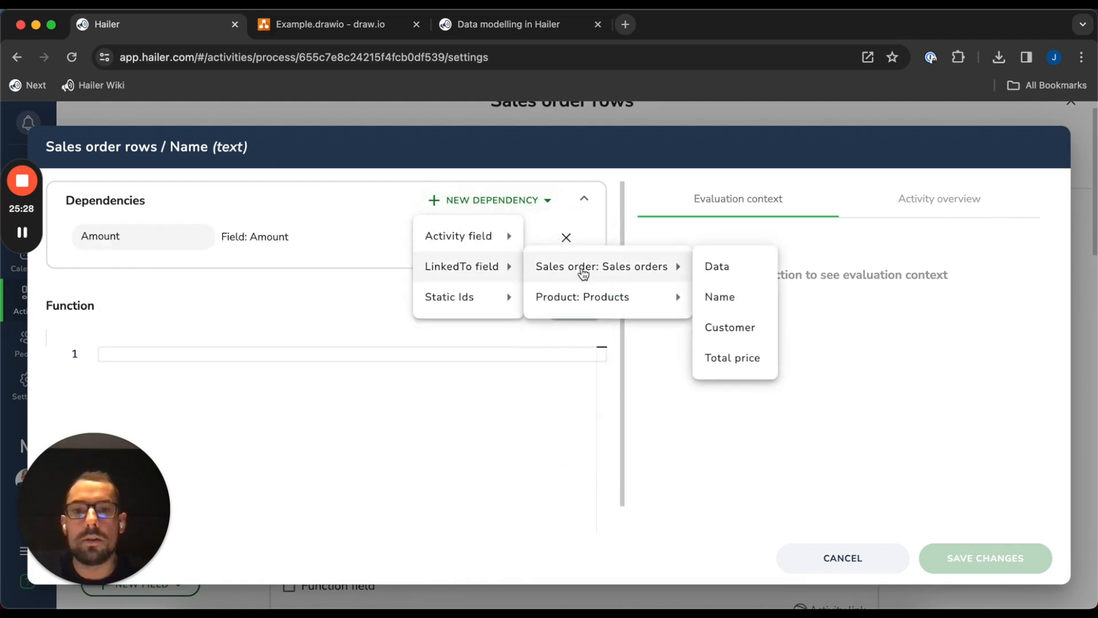
pyautogui.moveTo(657, 297)
pyautogui.click(738, 329)
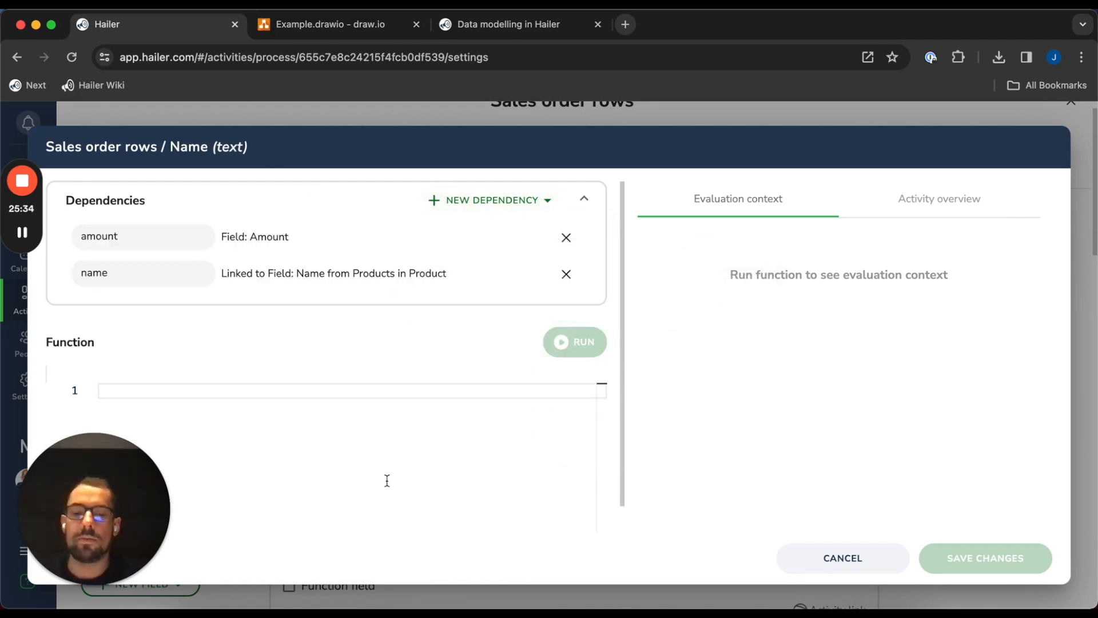
# Write the name function returning dep.amount + ' x ' + dep.name across separate lines
pyautogui.write('return (')
pyautogui.press('Return')
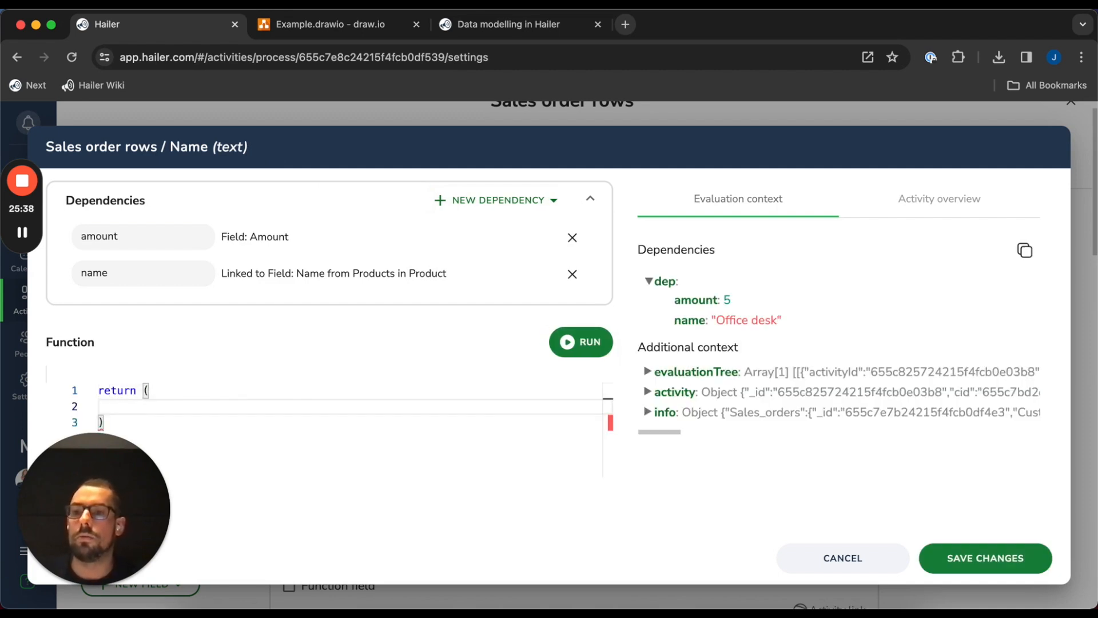
pyautogui.write('dep.amount')
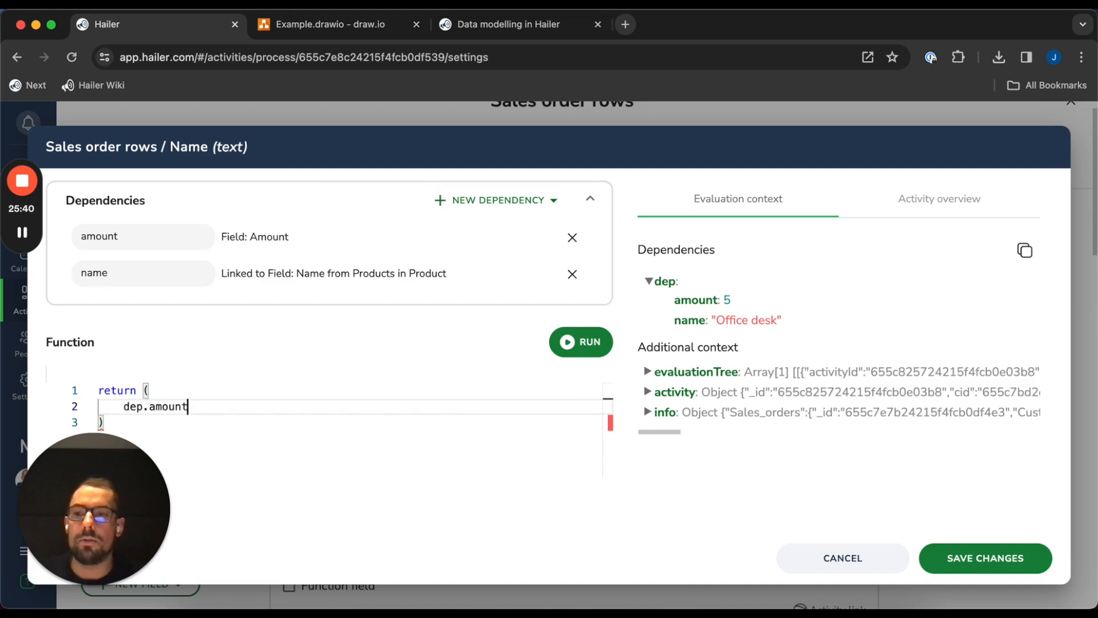
pyautogui.write(' +')
pyautogui.press('Return')
pyautogui.write("' x ' +")
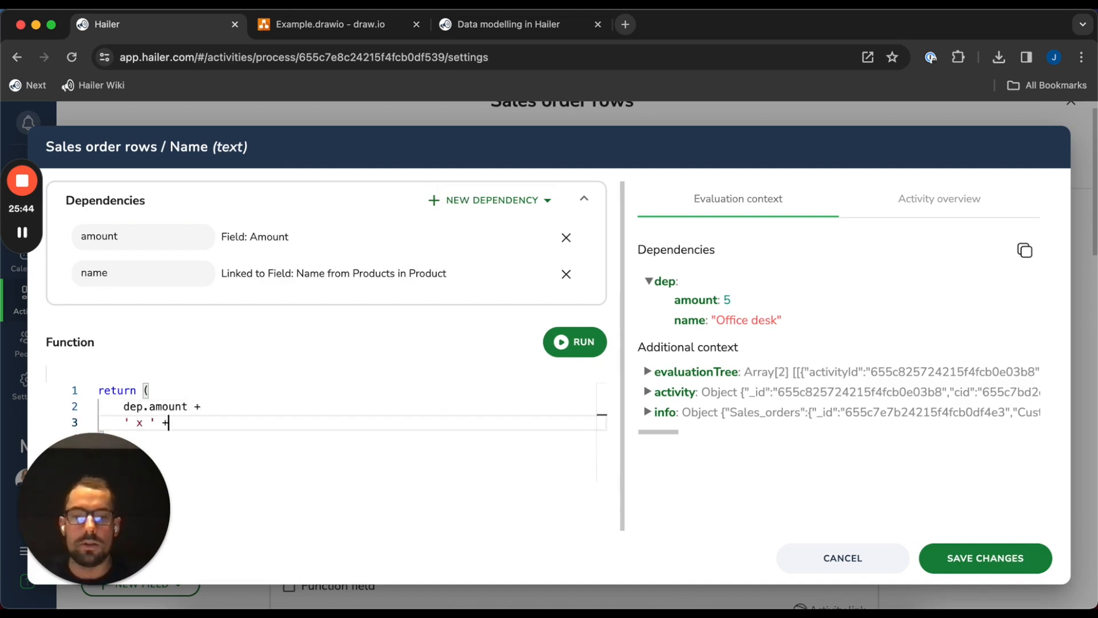
pyautogui.press('Return')
pyautogui.write('dep.')
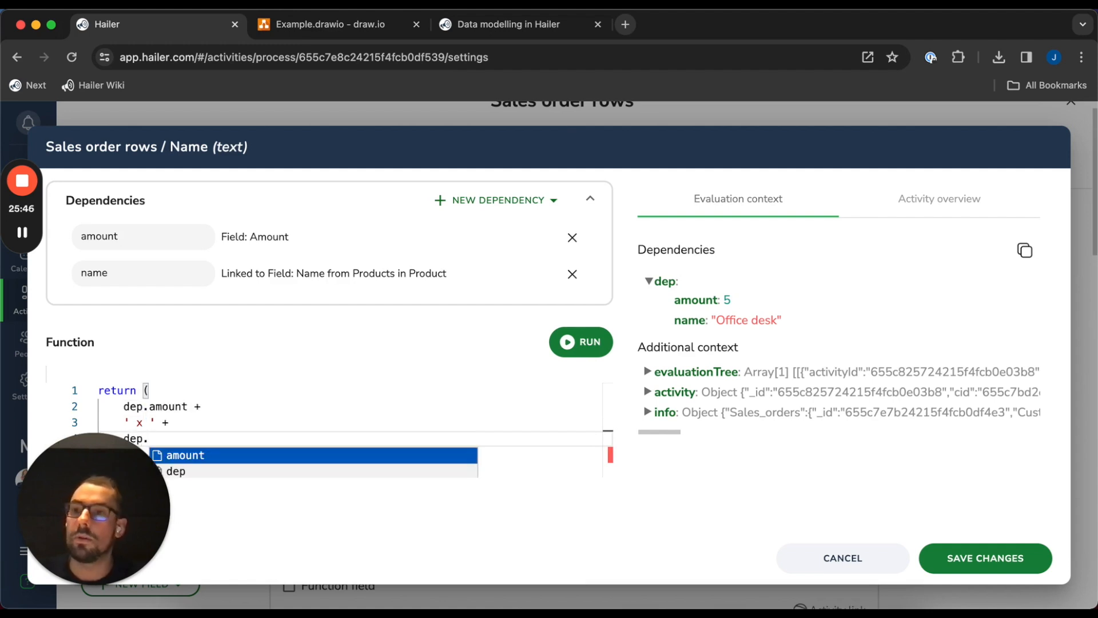
pyautogui.write('name')
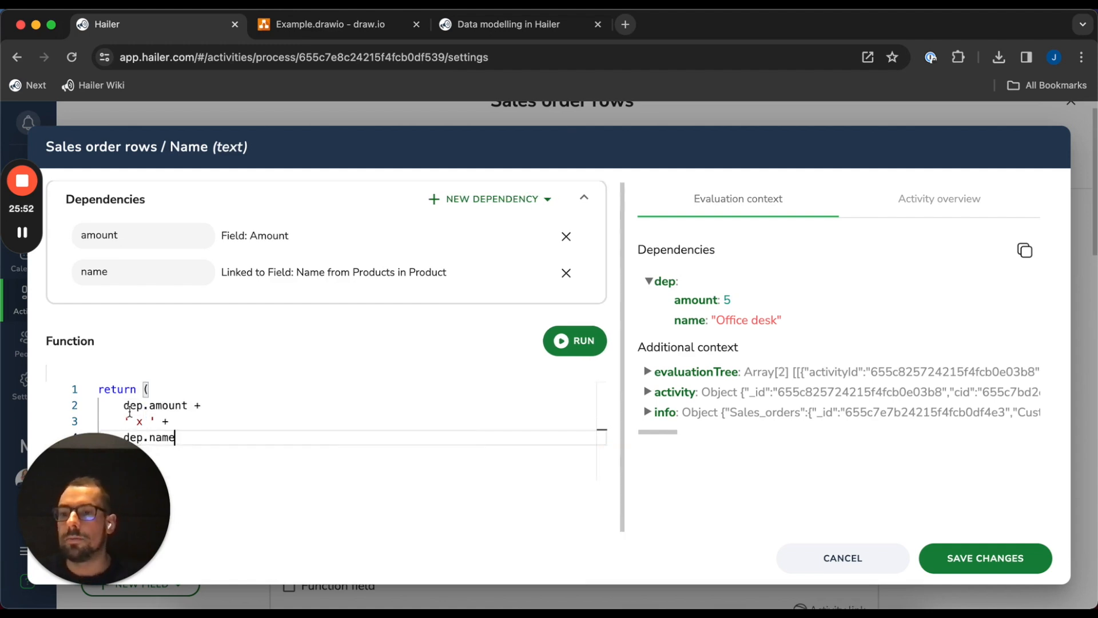
# Add fallbacks (dep.amount || 0) and (dep.name || 'Select a product'), then save the function
pyautogui.click(123, 406)
pyautogui.write('(')
pyautogui.press('End')
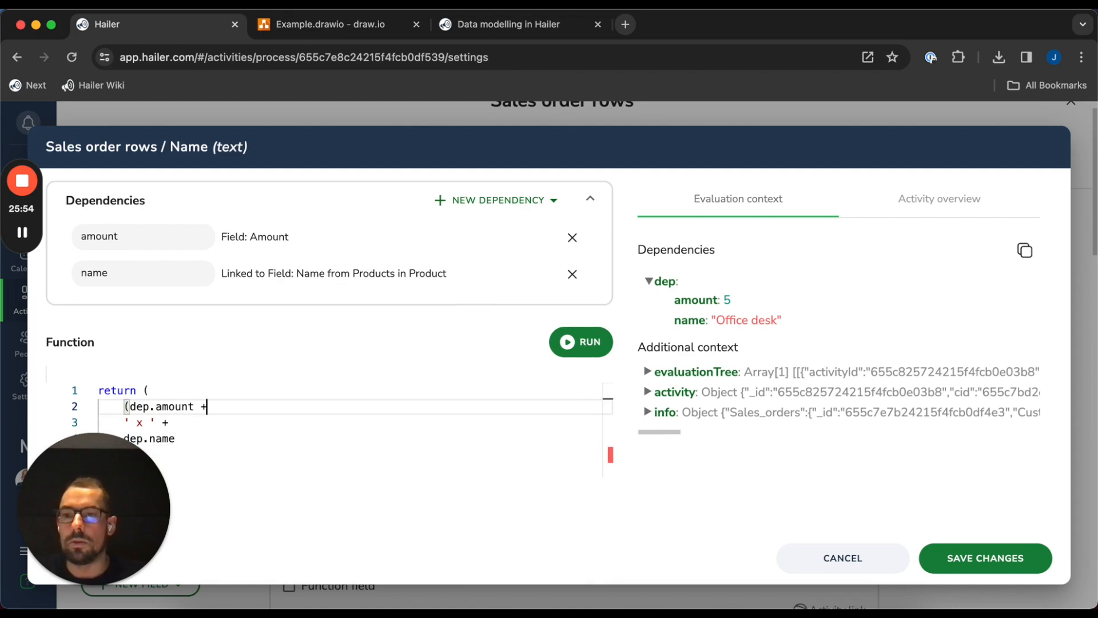
pyautogui.write('||')
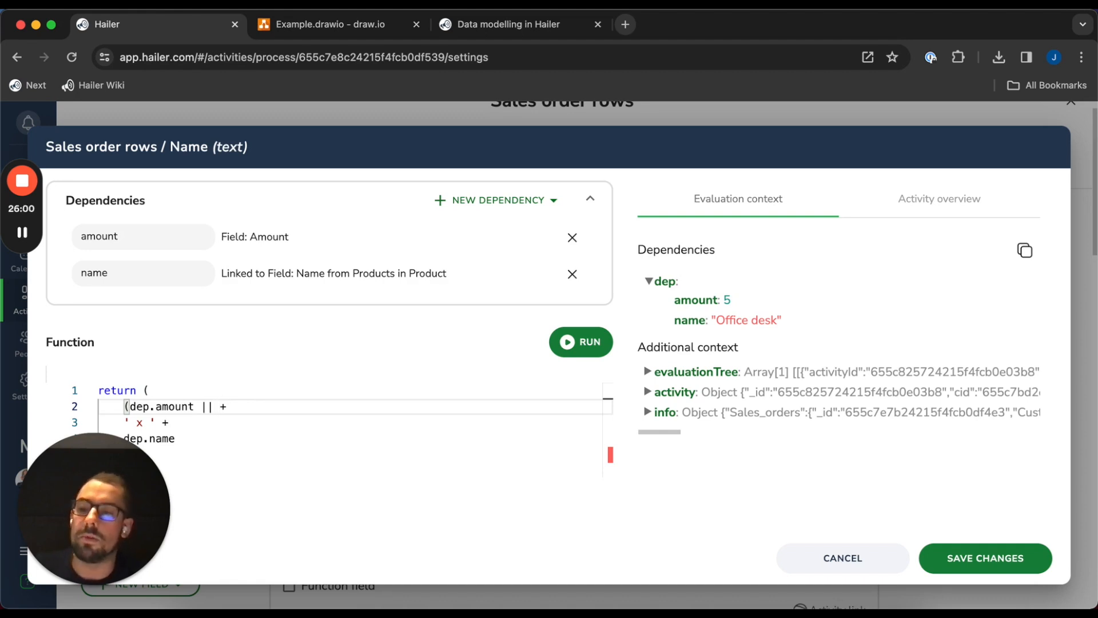
pyautogui.write('0)')
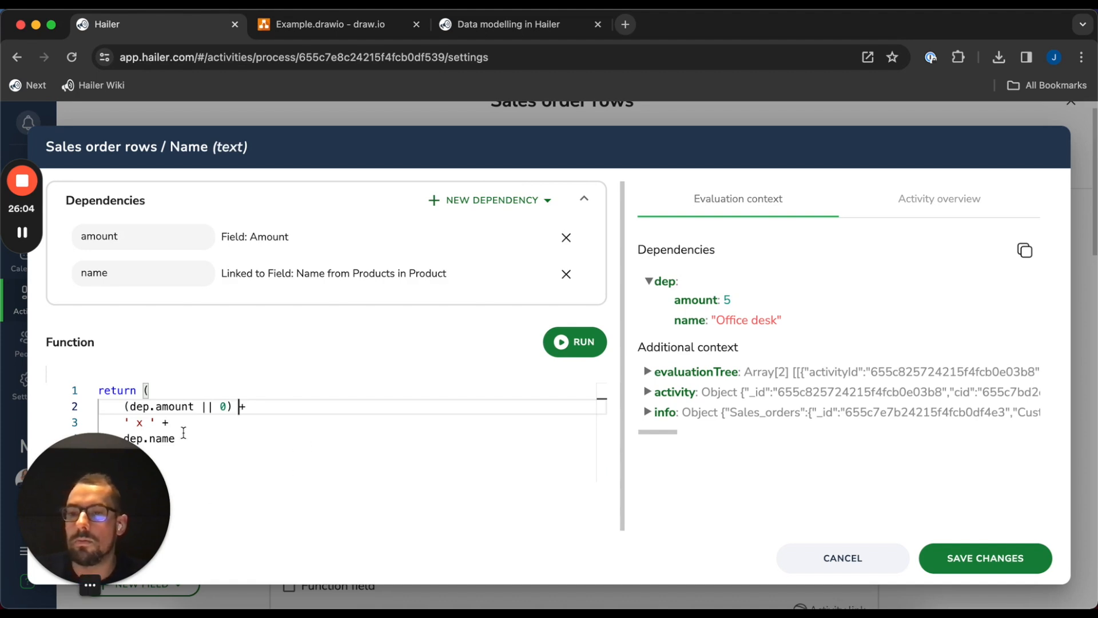
pyautogui.click(200, 446)
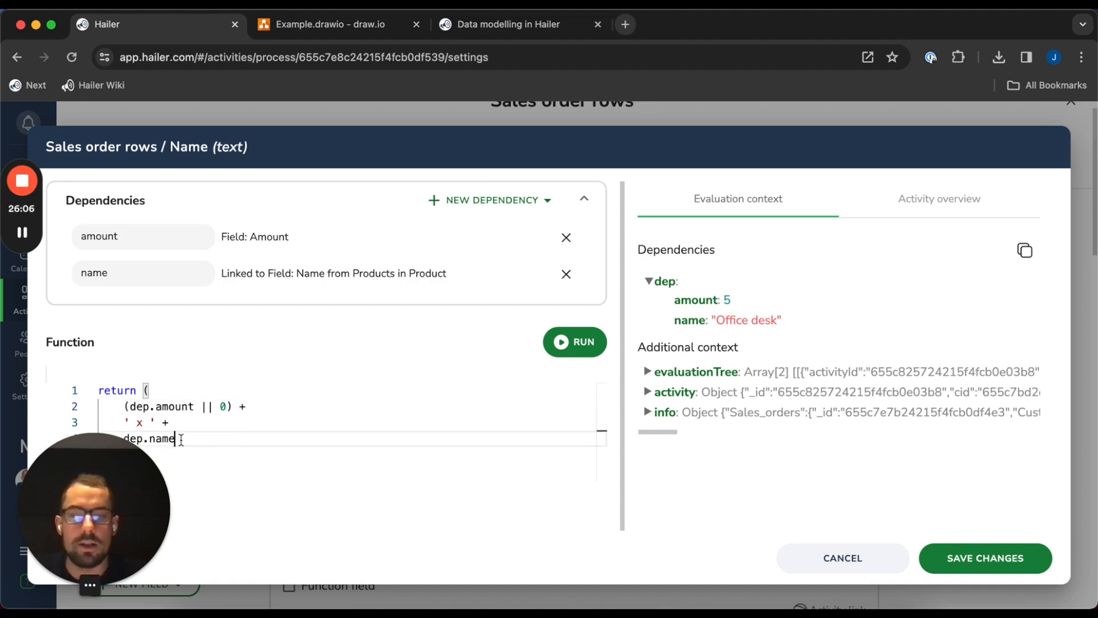
pyautogui.press('super+Left')
pyautogui.write('(dep.name ')
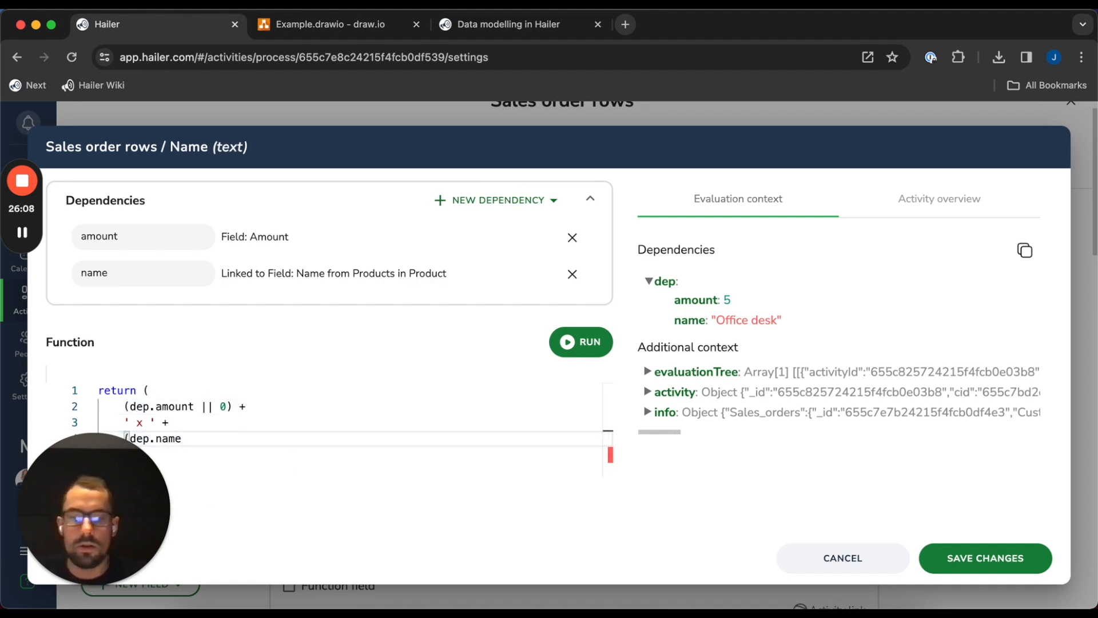
pyautogui.write("|| 'Select a product')")
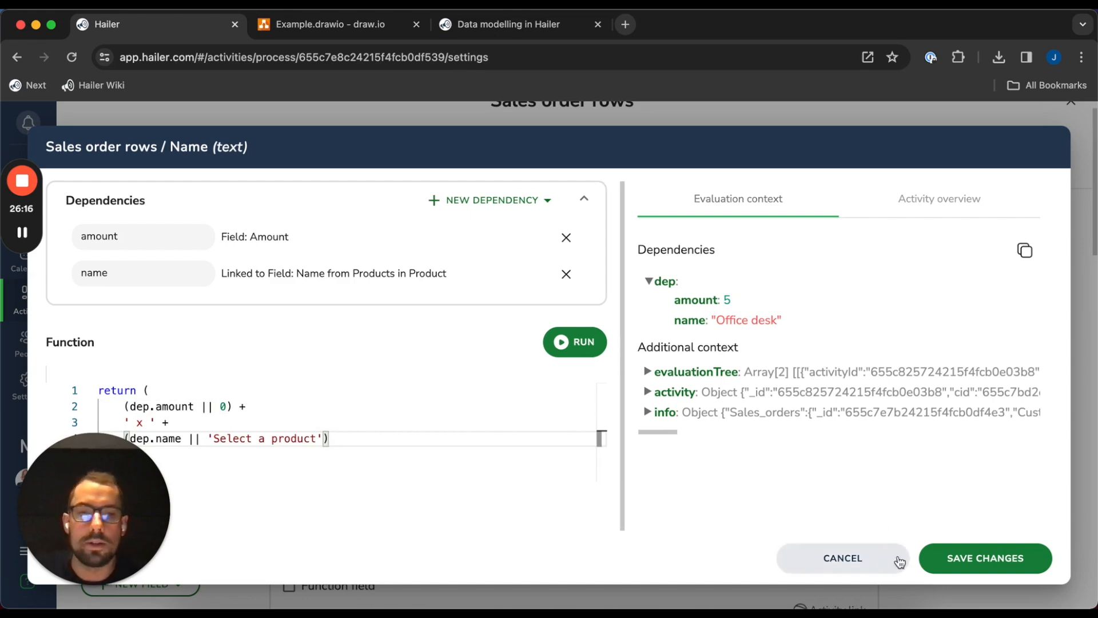
pyautogui.click(985, 558)
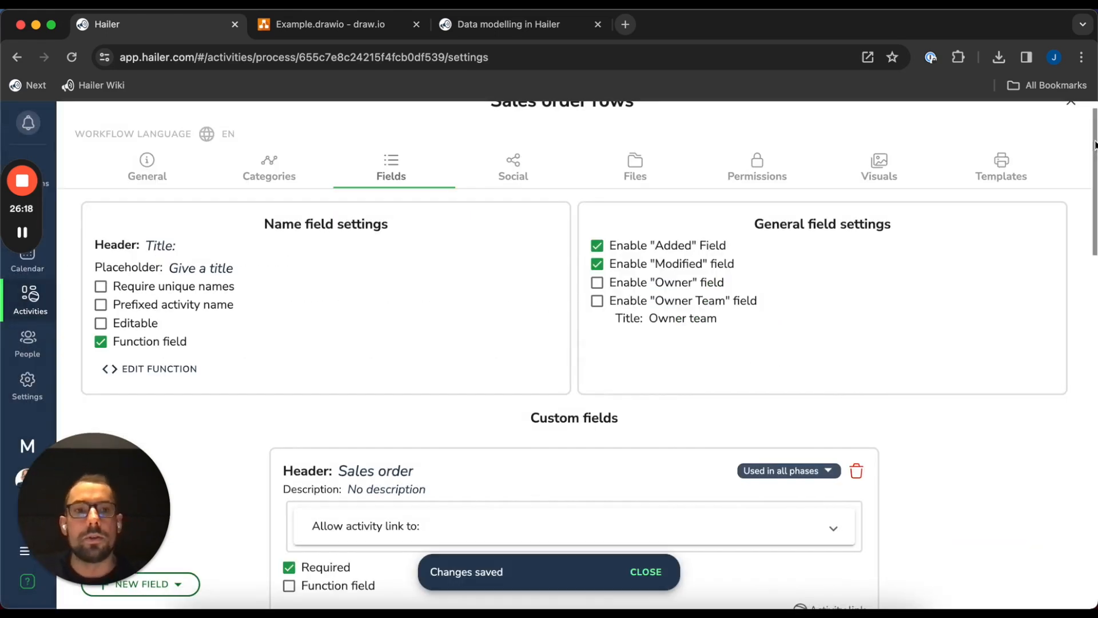
pyautogui.scroll(1, 1078, 126)
# Check the Office desk product's unit in the Products dataset
pyautogui.click(1071, 123)
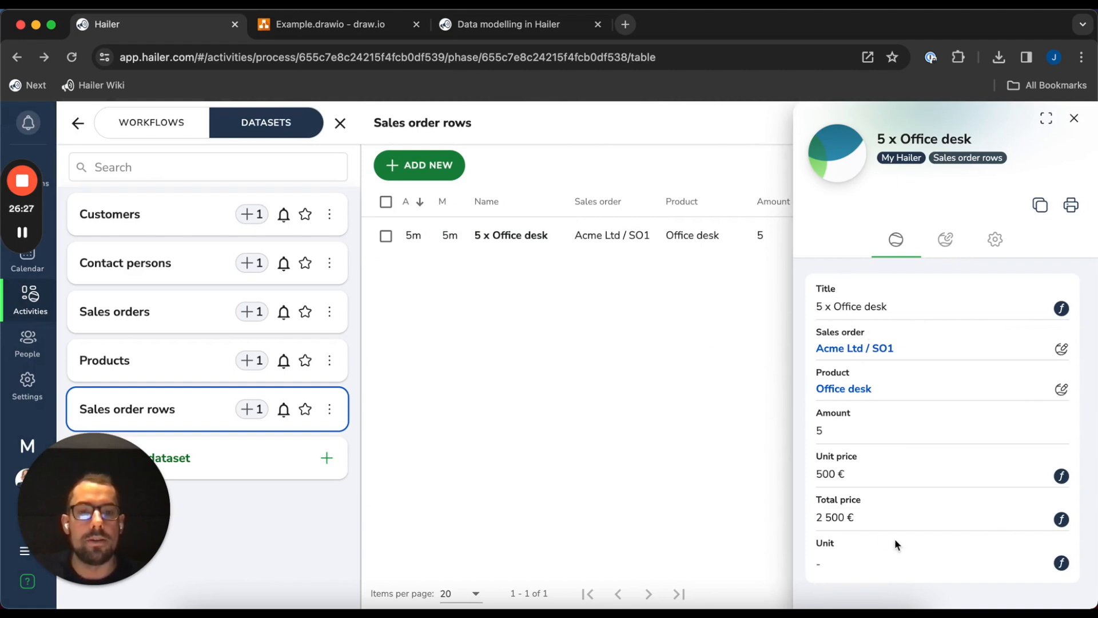
pyautogui.click(257, 366)
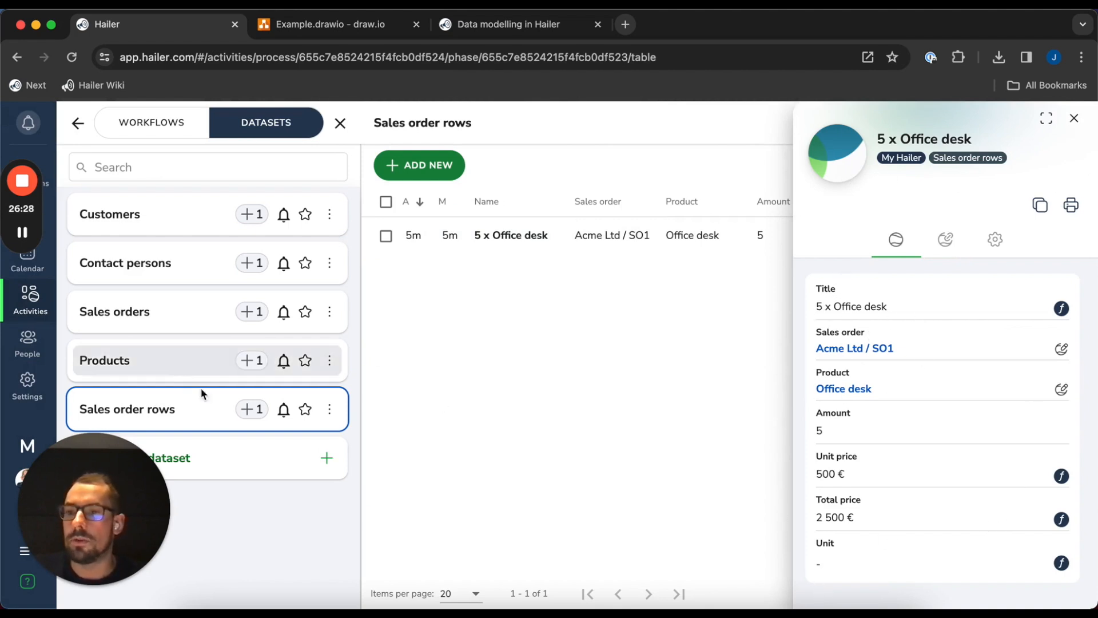
pyautogui.click(1074, 118)
pyautogui.click(812, 235)
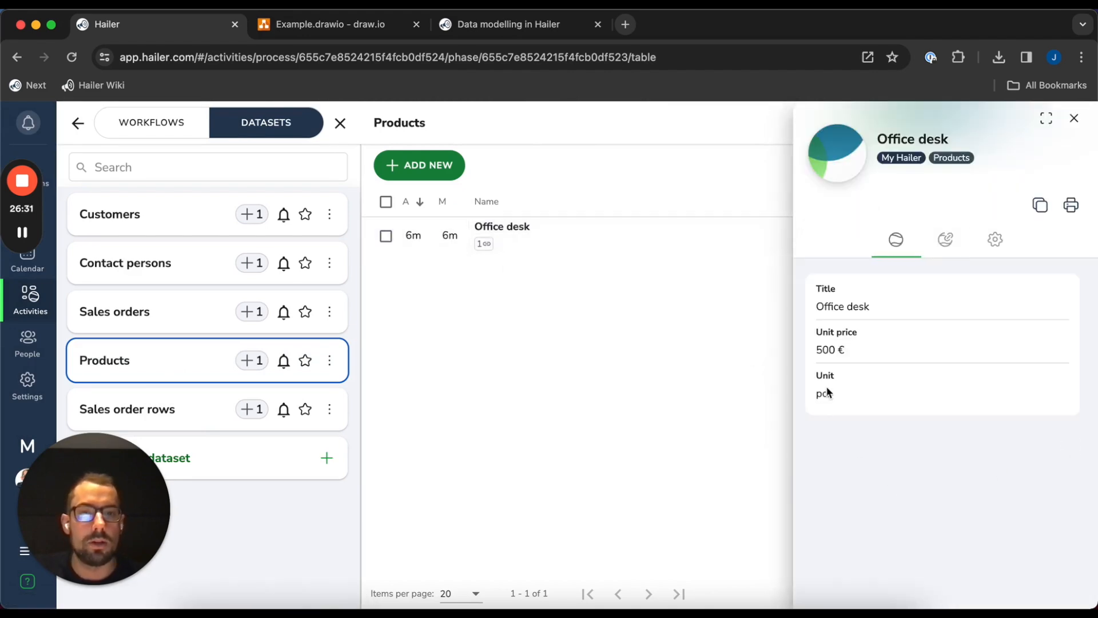
pyautogui.click(1073, 118)
# Reopen the 5 x Office desk sales order row and open its Unit function editor
pyautogui.click(182, 410)
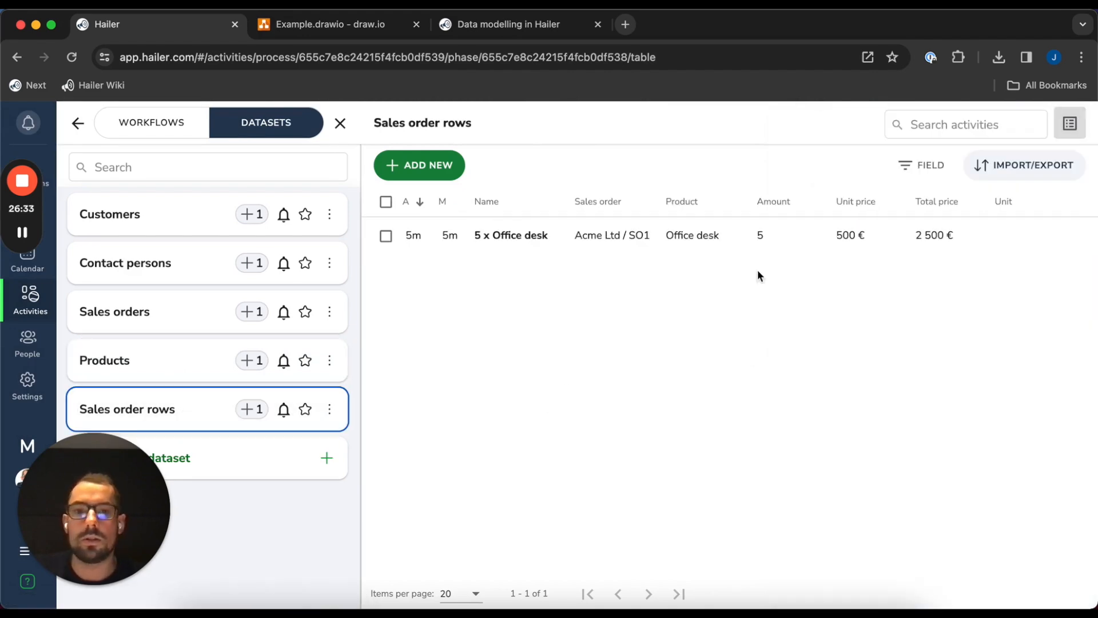
pyautogui.click(709, 235)
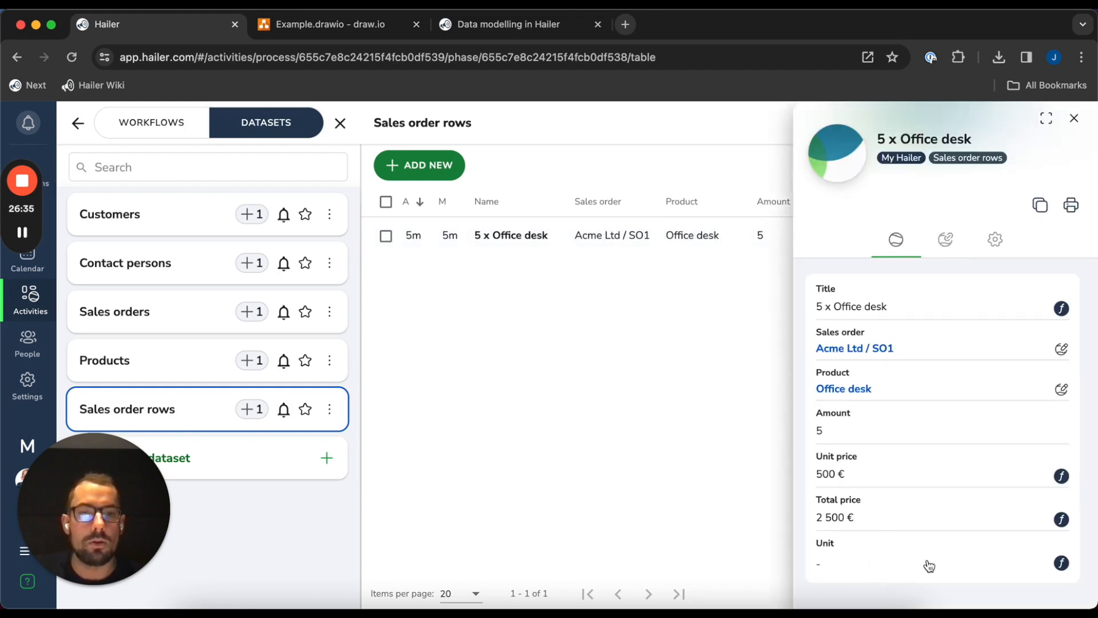
pyautogui.scroll(-2, 921, 541)
pyautogui.click(995, 547)
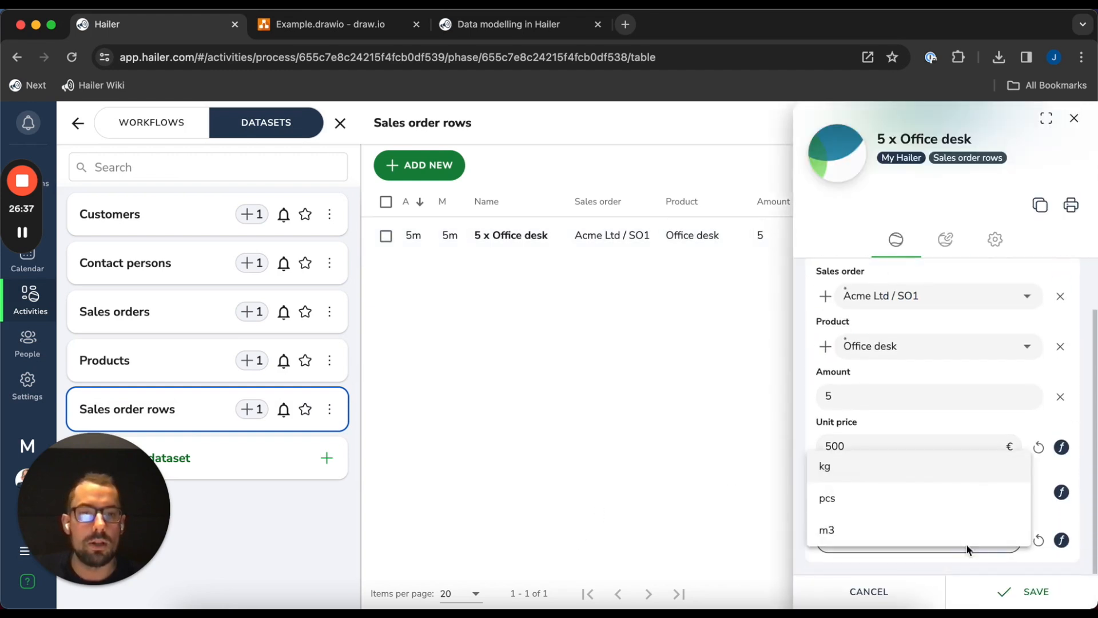
pyautogui.click(1061, 540)
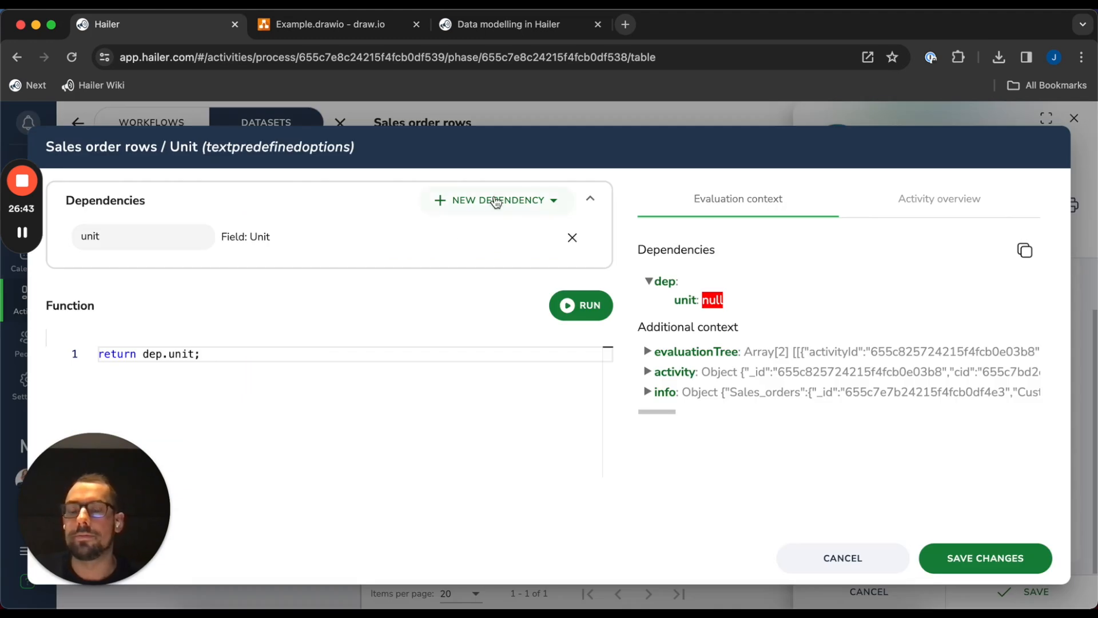
# Add the linked Product's Unit as dependency 'unit' and delete the old Field: Unit dependency
pyautogui.click(497, 200)
pyautogui.moveTo(480, 234)
pyautogui.moveTo(489, 266)
pyautogui.moveTo(633, 273)
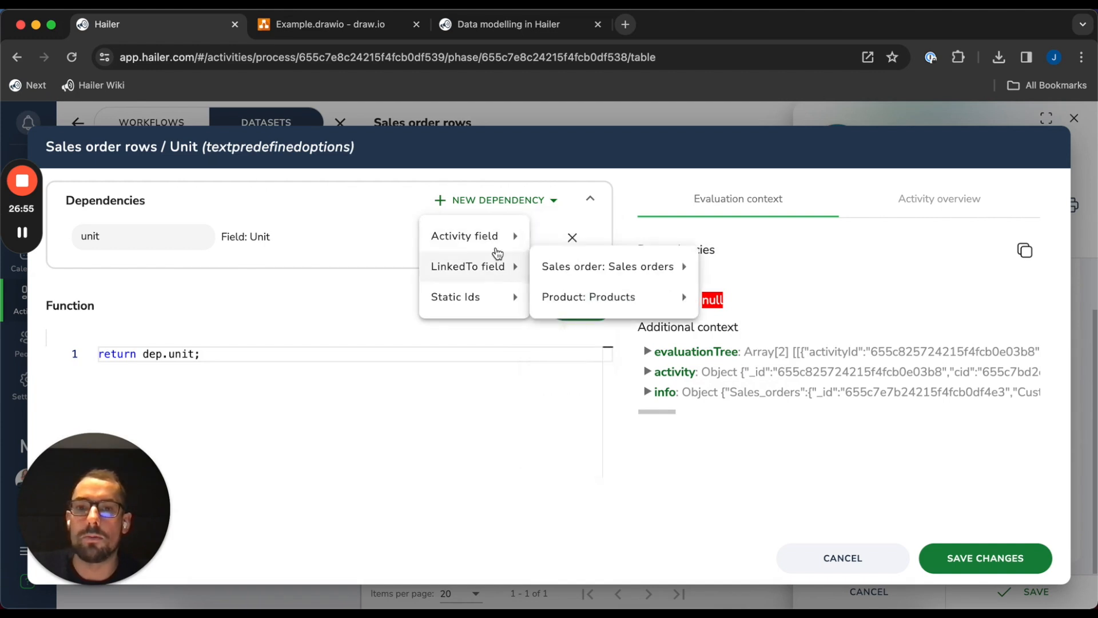
pyautogui.moveTo(675, 297)
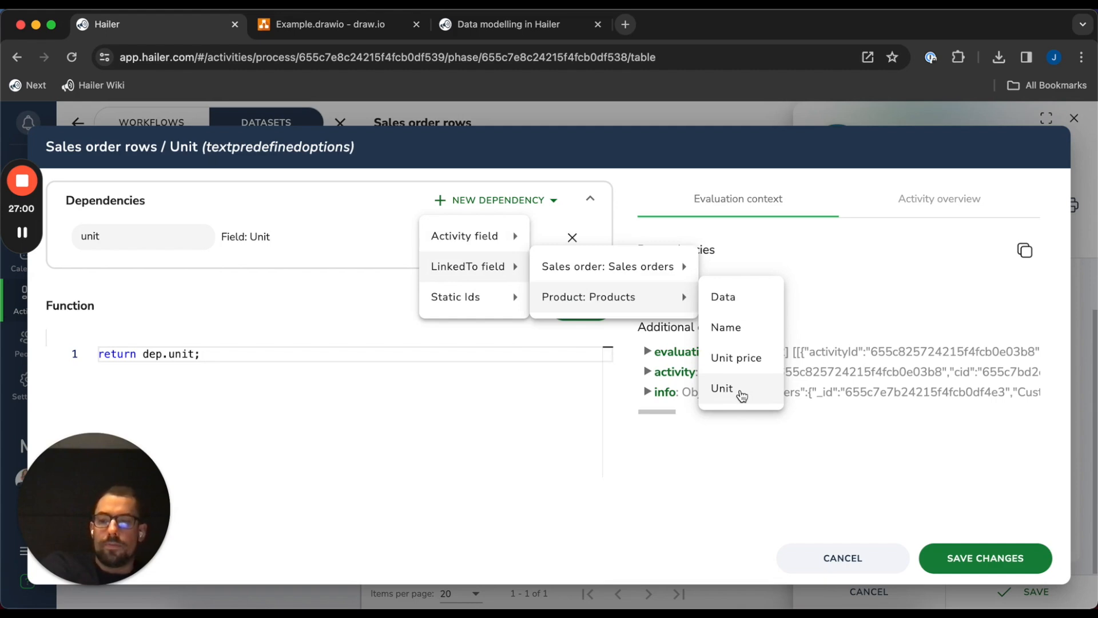
pyautogui.click(740, 392)
pyautogui.doubleClick(135, 264)
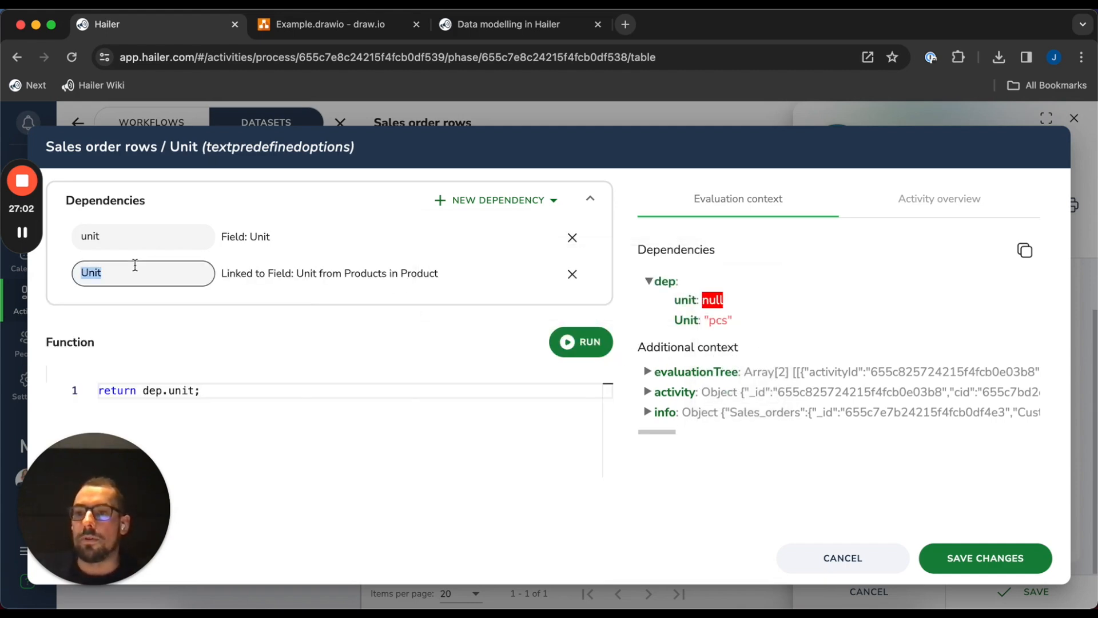
pyautogui.write('unit')
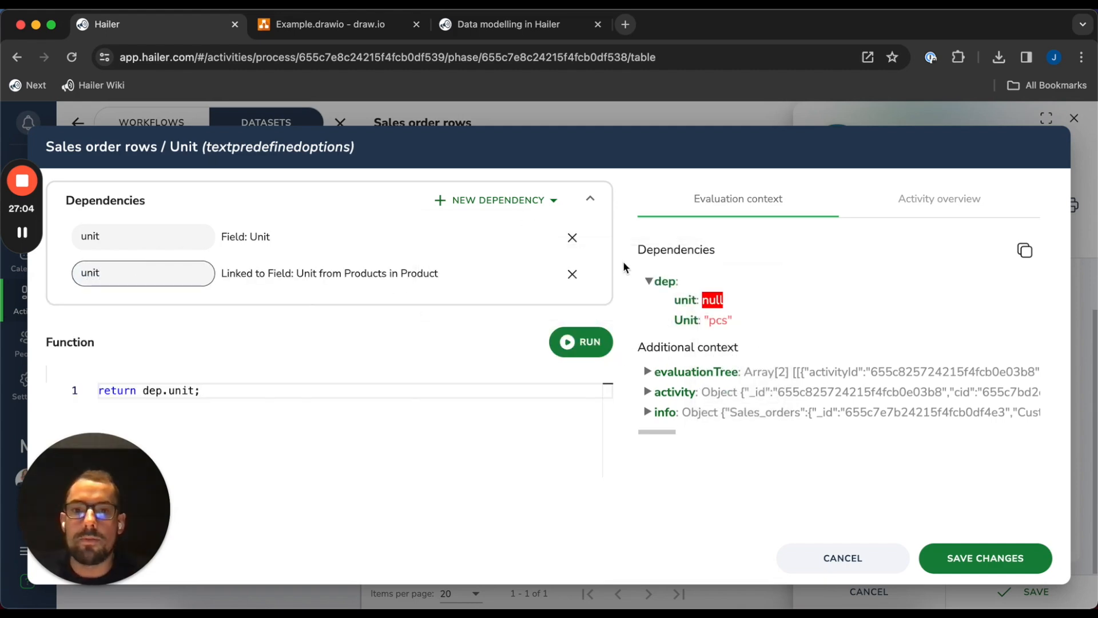
pyautogui.click(566, 237)
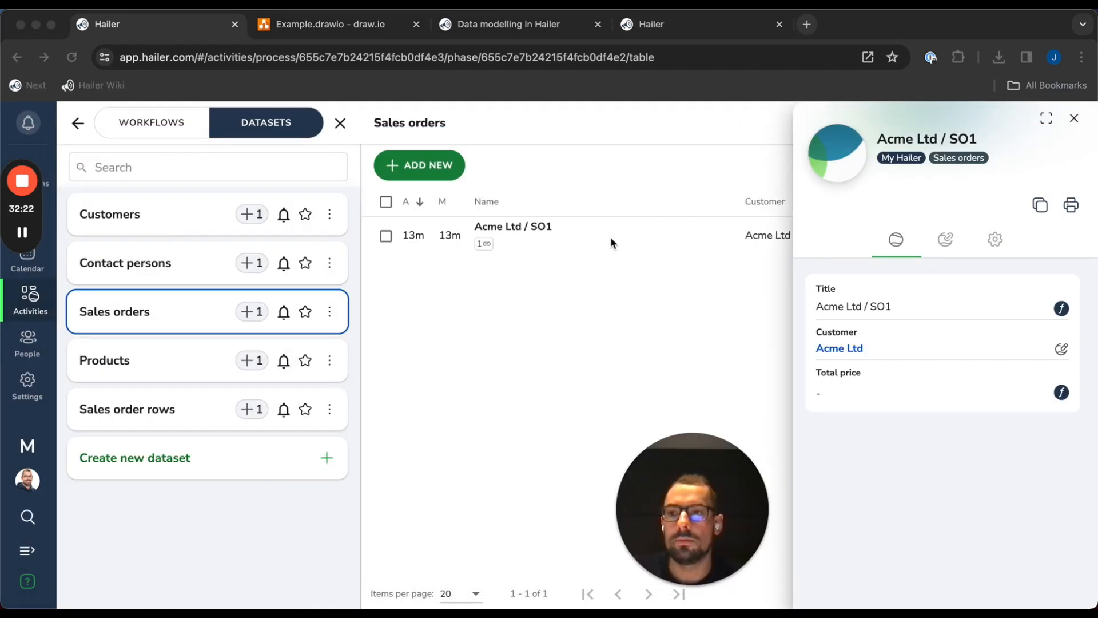
# In the order's Total price function, add the Sales order rows' Total price dependency
pyautogui.click(390, 375)
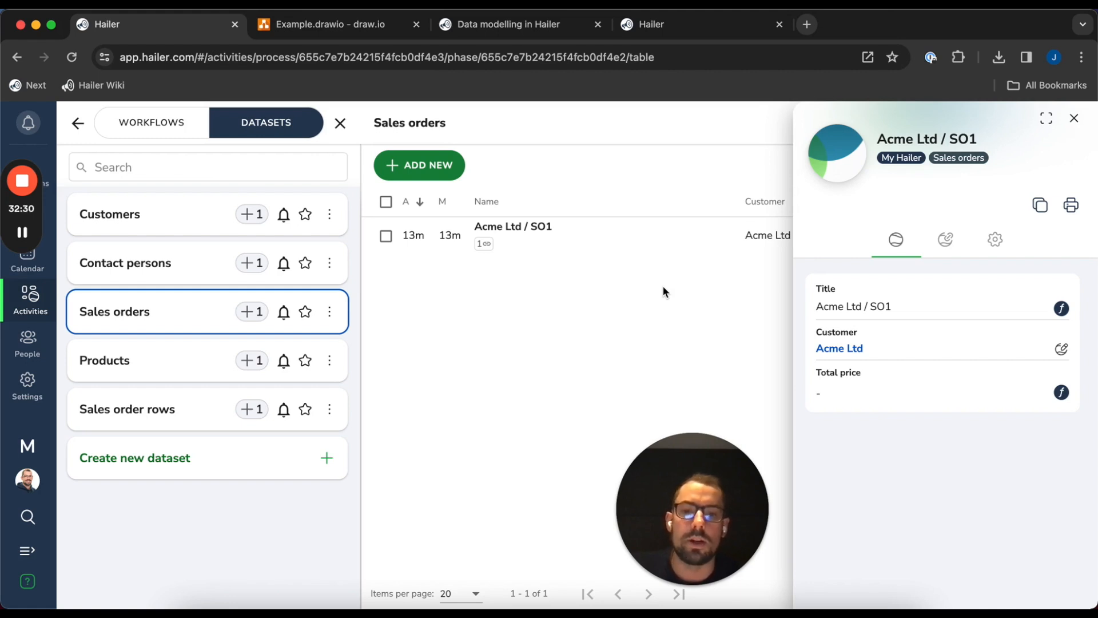
pyautogui.click(1061, 393)
pyautogui.click(515, 201)
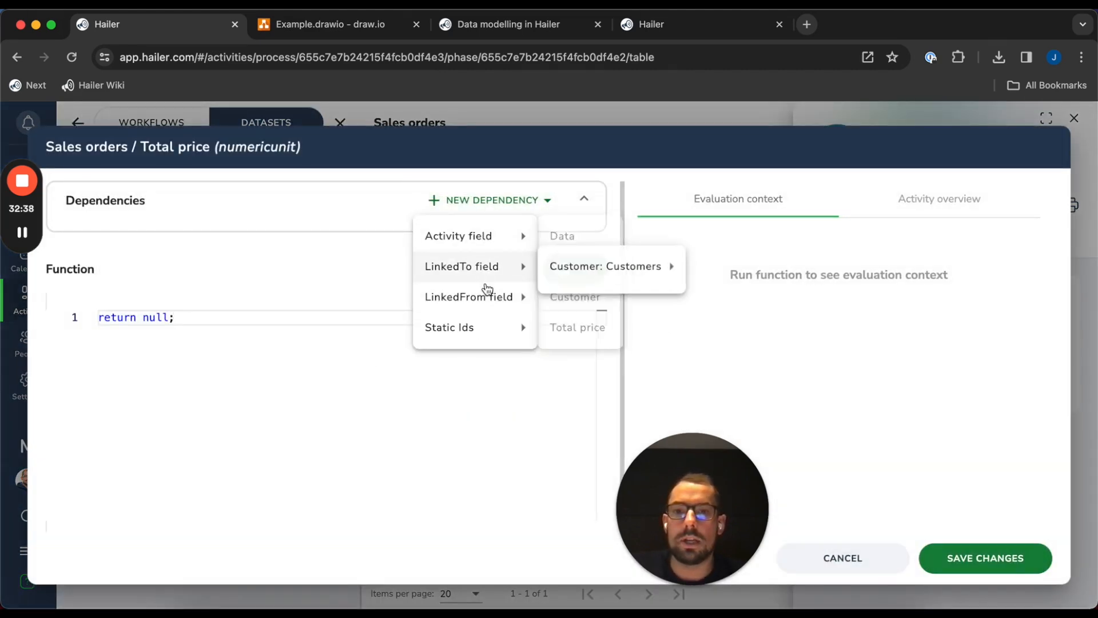
pyautogui.moveTo(490, 296)
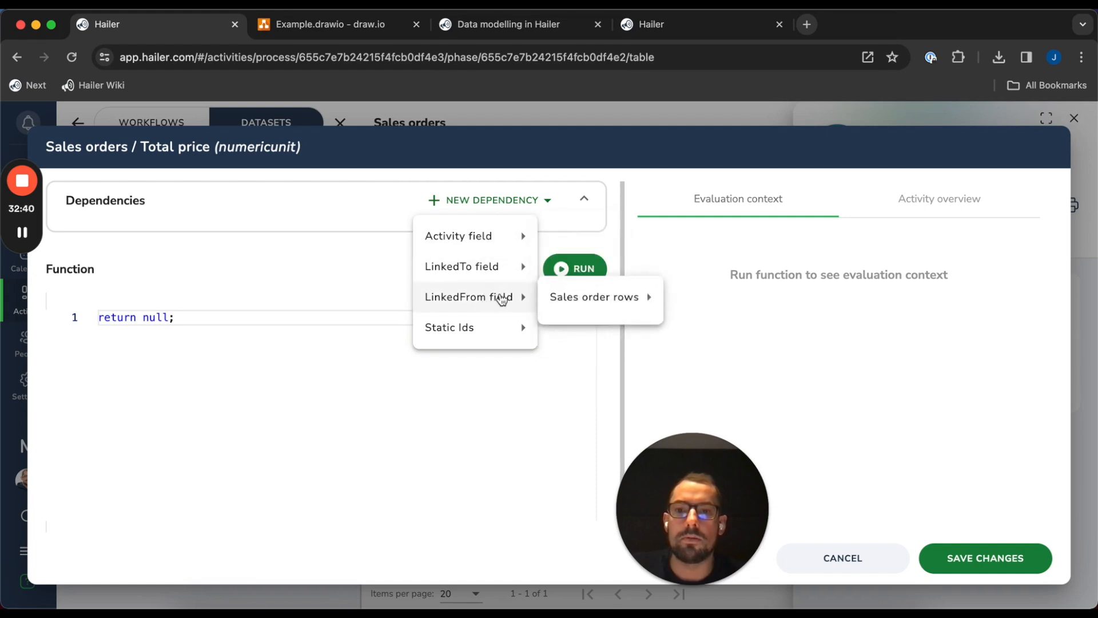
pyautogui.moveTo(589, 297)
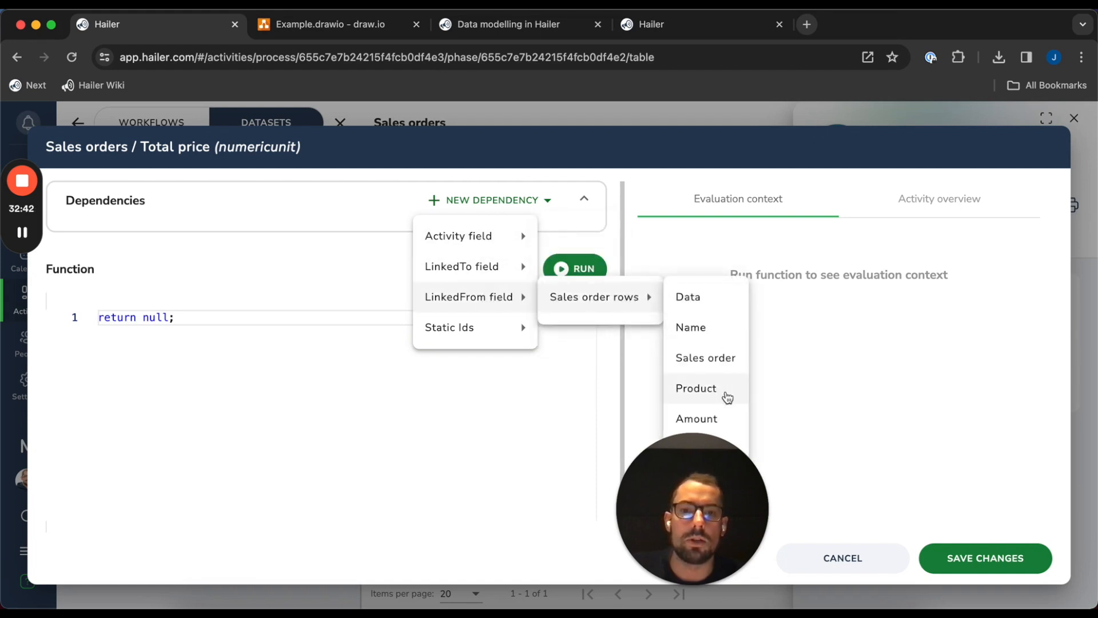
pyautogui.click(699, 478)
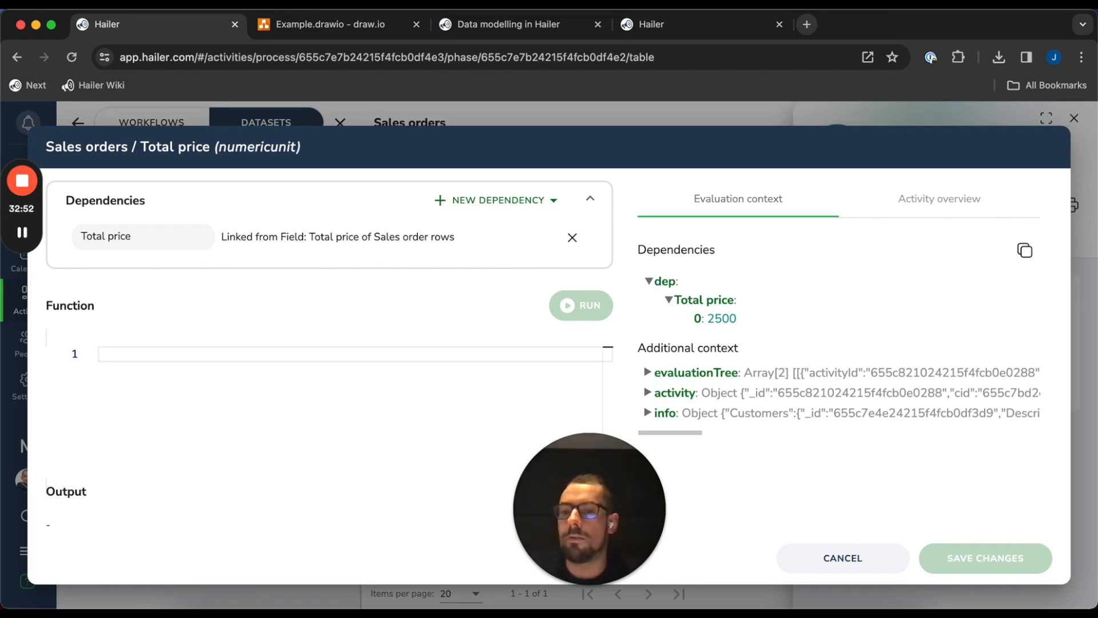
# Write a round(input) helper returning Math.round(input * 100) / 100
pyautogui.write('fcuntio')
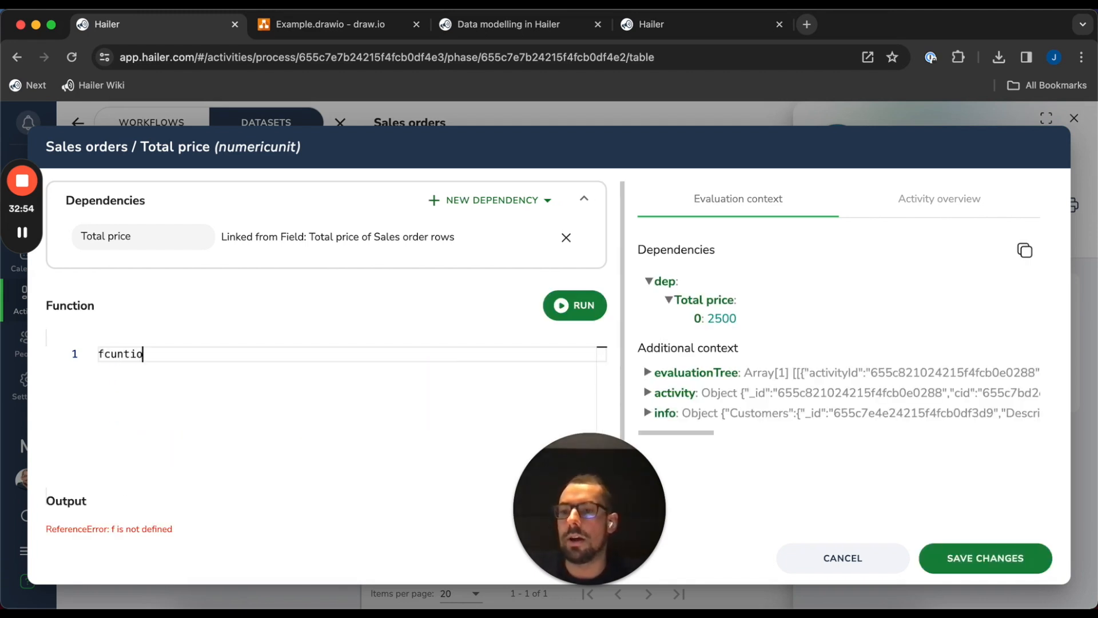
pyautogui.press('BackSpace')
pyautogui.write('unction ro')
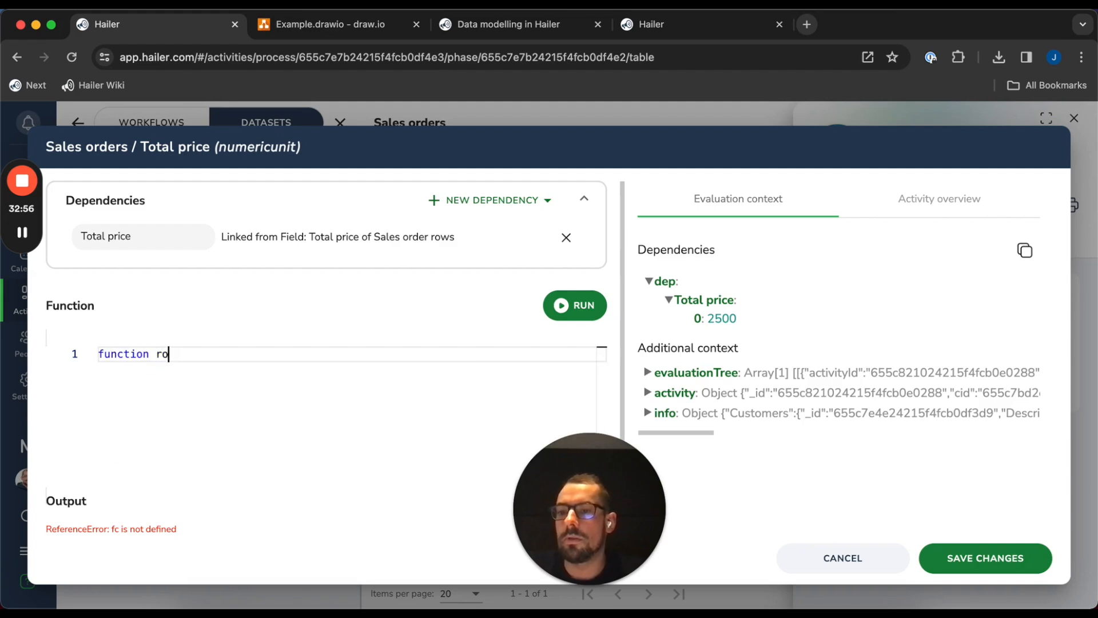
pyautogui.write('und(input) {')
pyautogui.press('Return')
pyautogui.write('return Math')
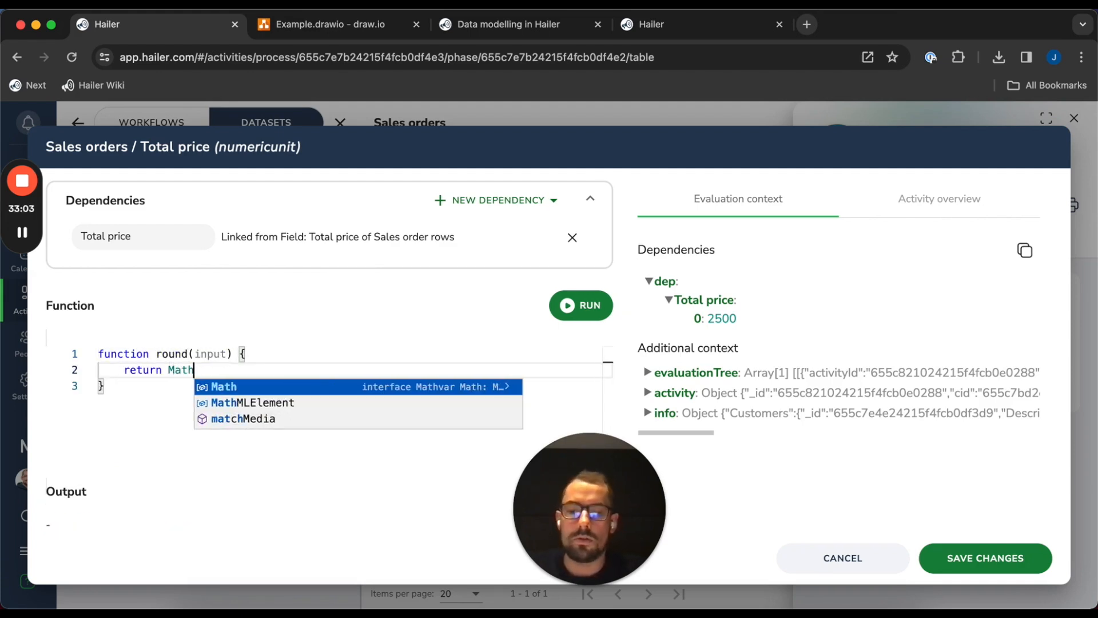
pyautogui.write('.round(input ')
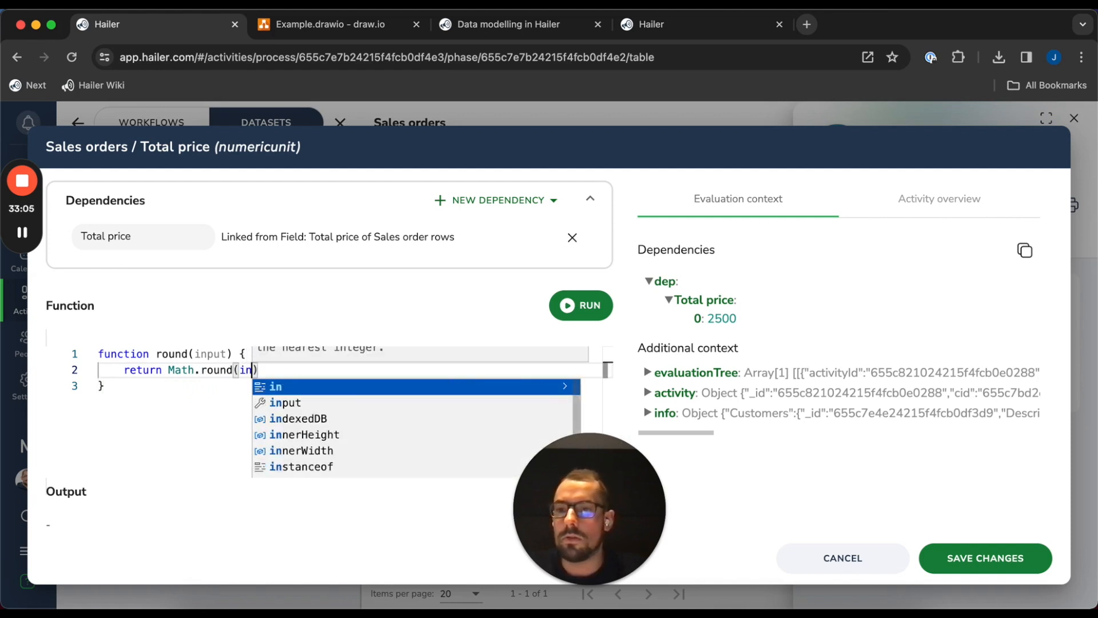
pyautogui.write('* 100) /')
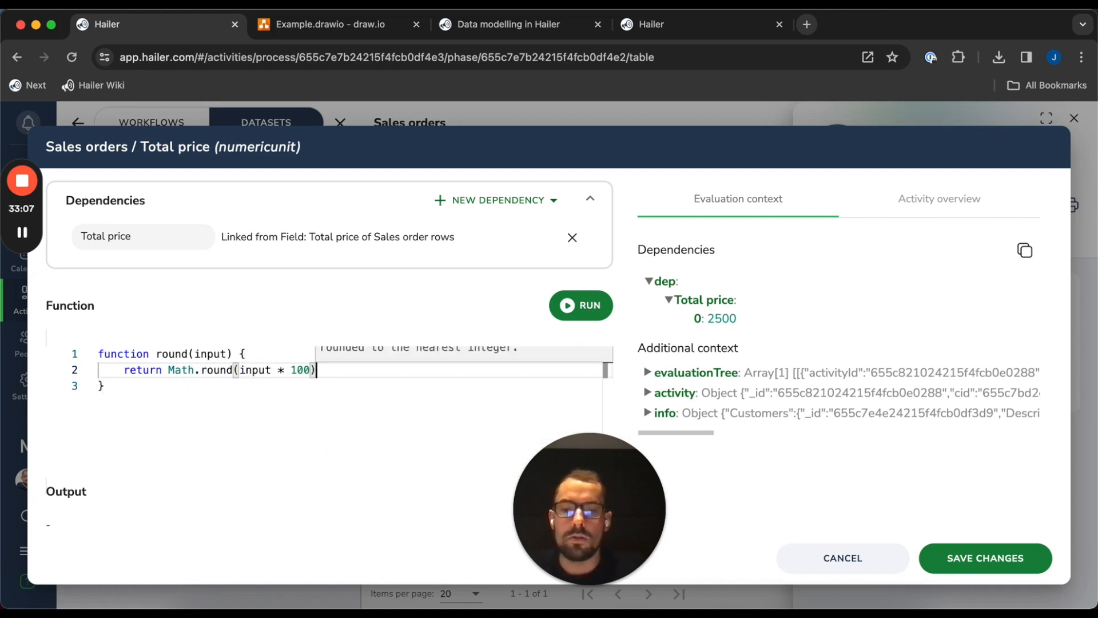
pyautogui.write(' 100;')
pyautogui.press('Down')
pyautogui.press('Return')
pyautogui.press('Return')
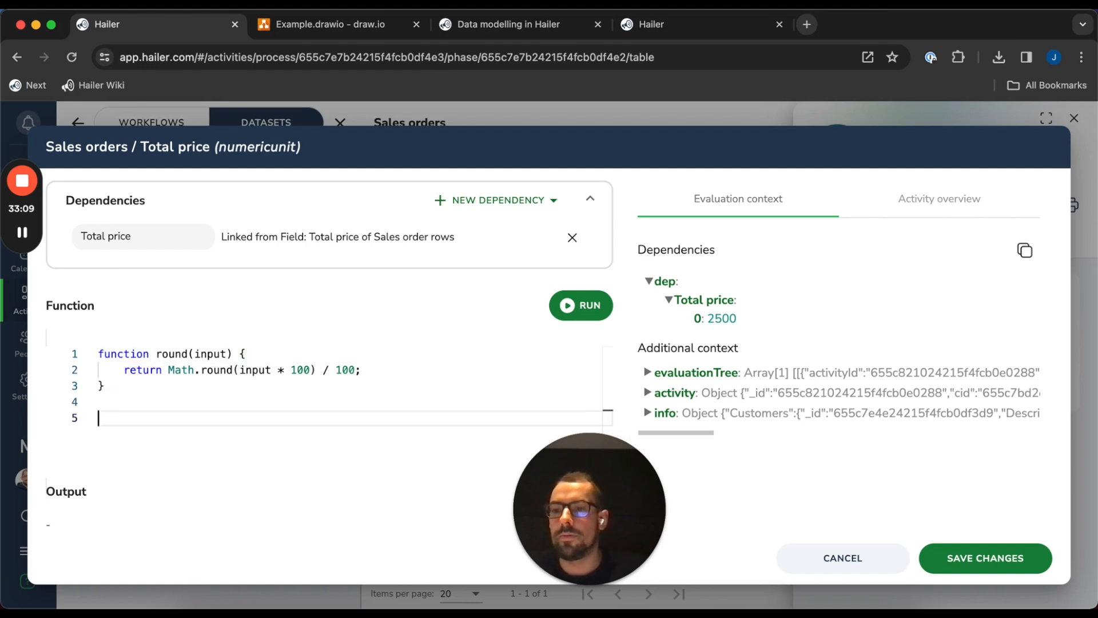
# Declare a total variable, rename the dependency totalPrice, and start a loop over dep.totalPrice
pyautogui.write('let to')
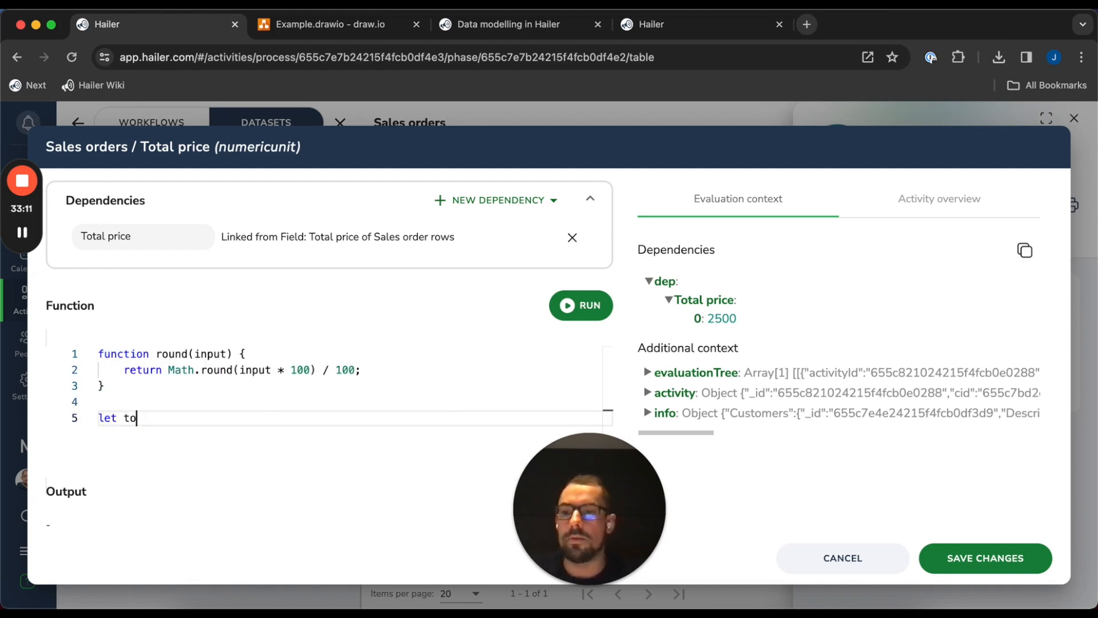
pyautogui.press('Return')
pyautogui.press('Return')
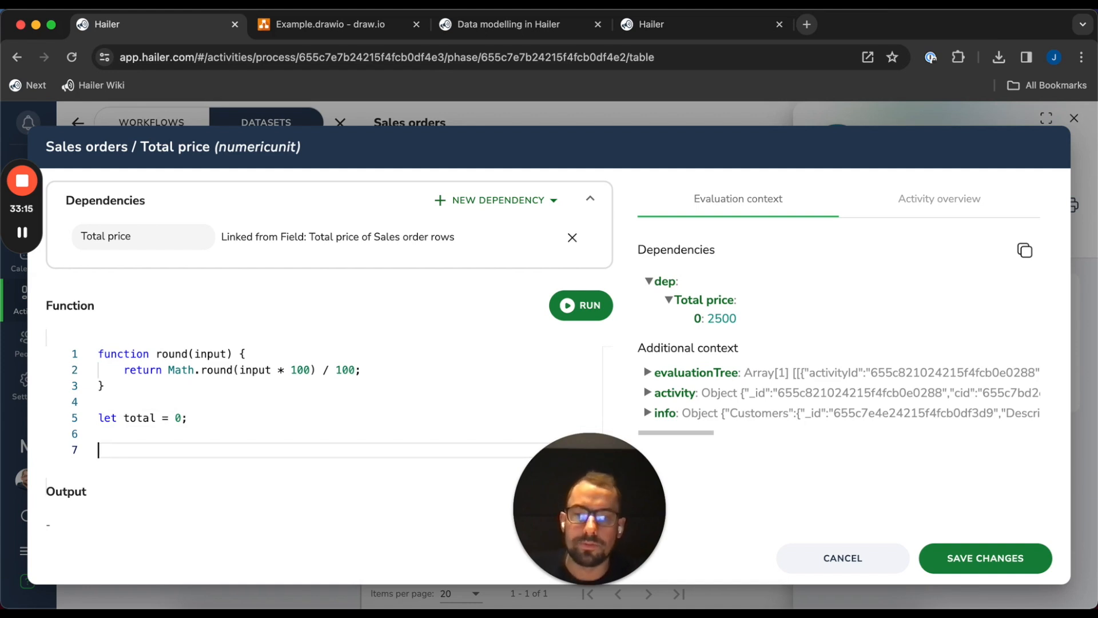
pyautogui.write('for (let i in dep.')
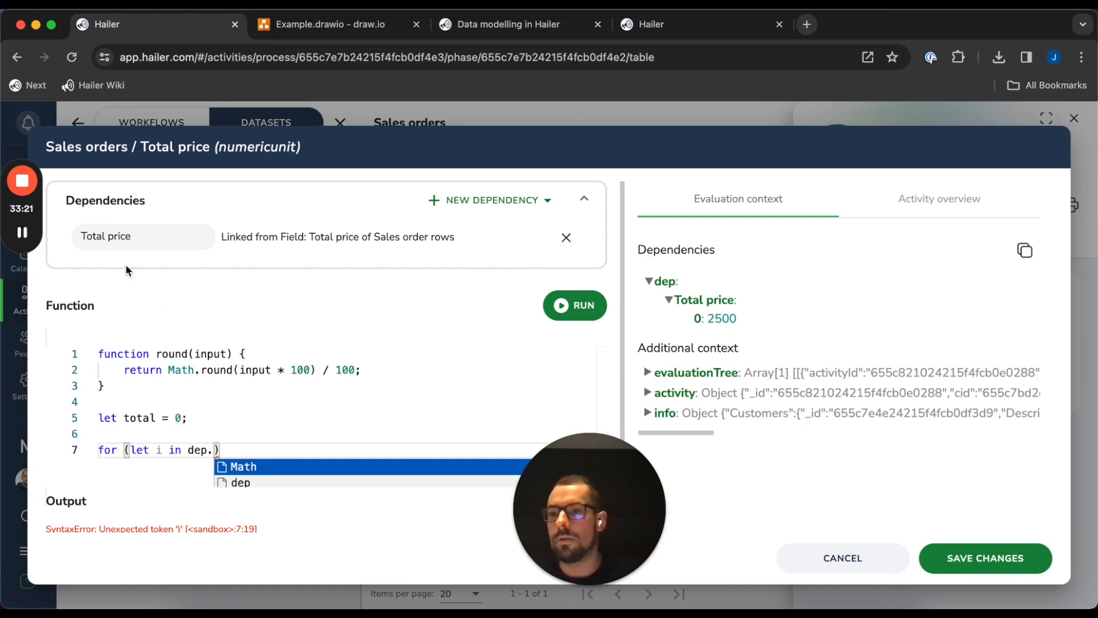
pyautogui.tripleClick(151, 234)
pyautogui.write('total')
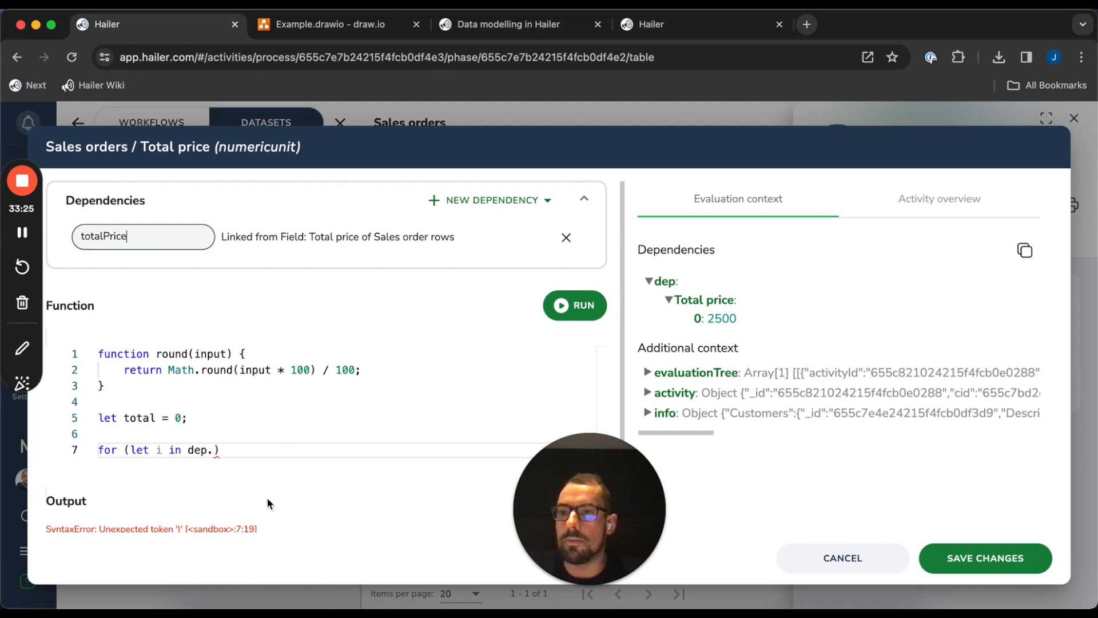
pyautogui.click(263, 459)
pyautogui.press('Left')
pyautogui.write('totalPrice)')
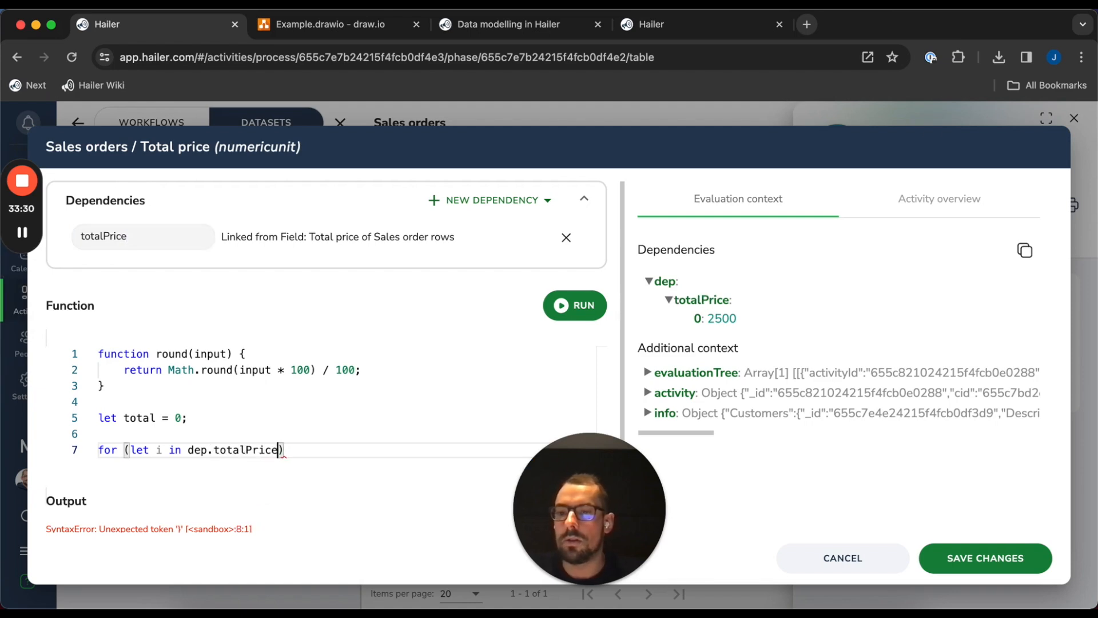
pyautogui.write(' {')
# Sum dep.totalPrice[i] || 0 into total, return round(total), and format the document
pyautogui.press('Return')
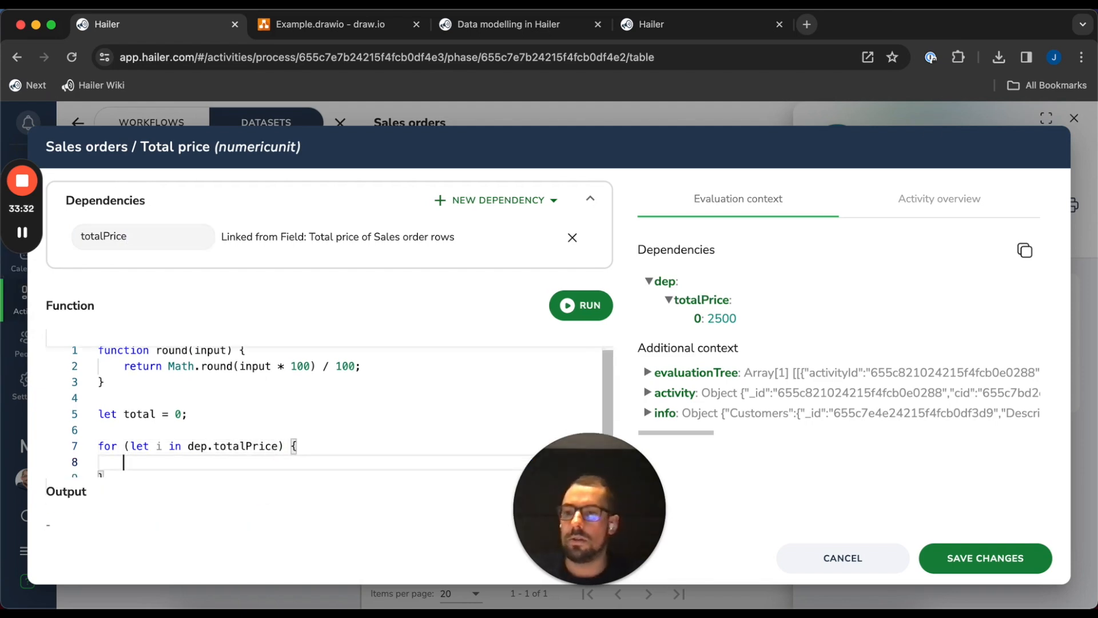
pyautogui.write('total +=')
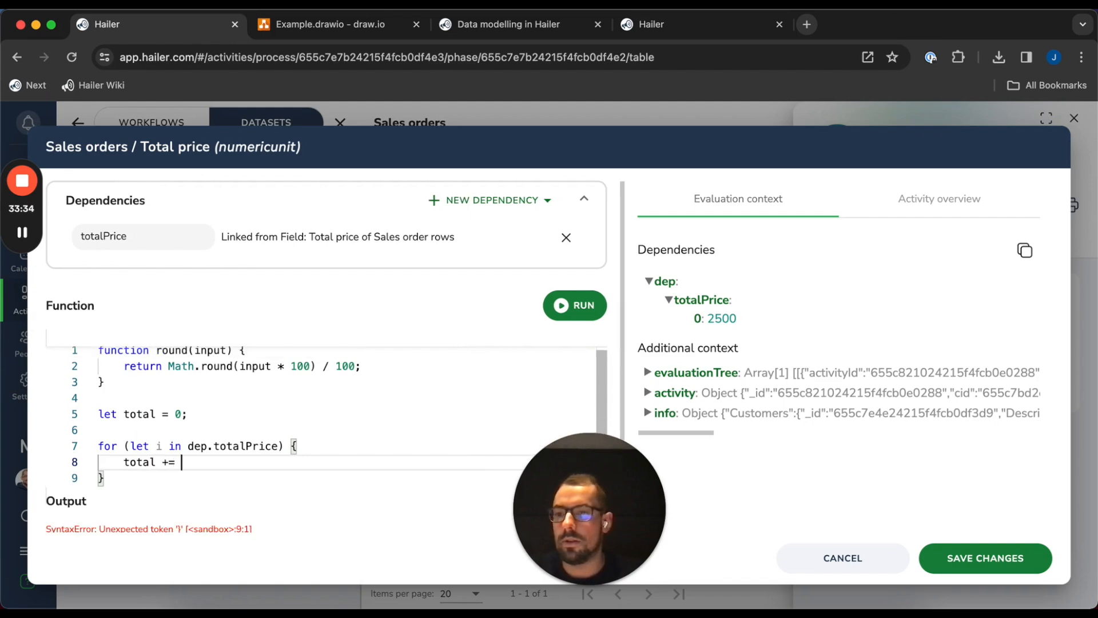
pyautogui.write(' dep.total')
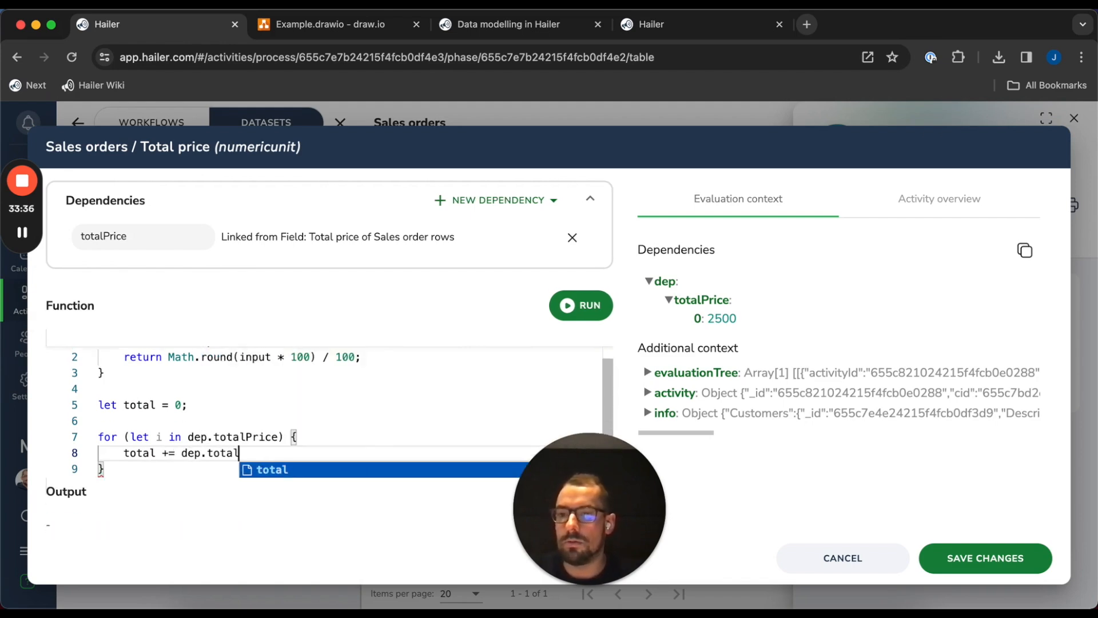
pyautogui.write('Price')
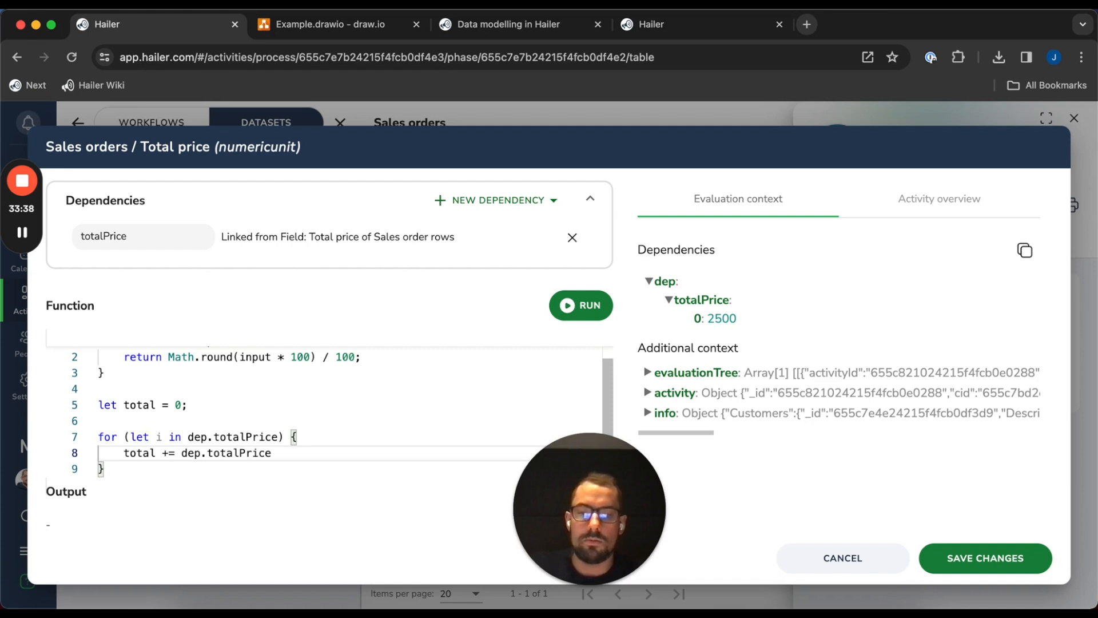
pyautogui.write('[i] || 0;')
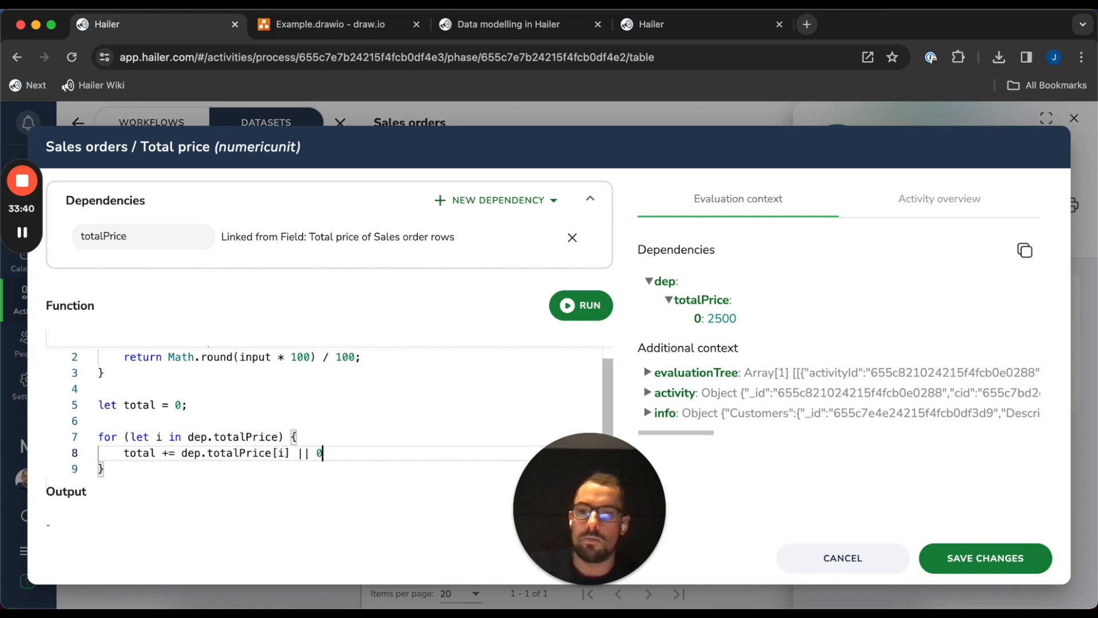
pyautogui.press('Down')
pyautogui.press('Return')
pyautogui.press('Return')
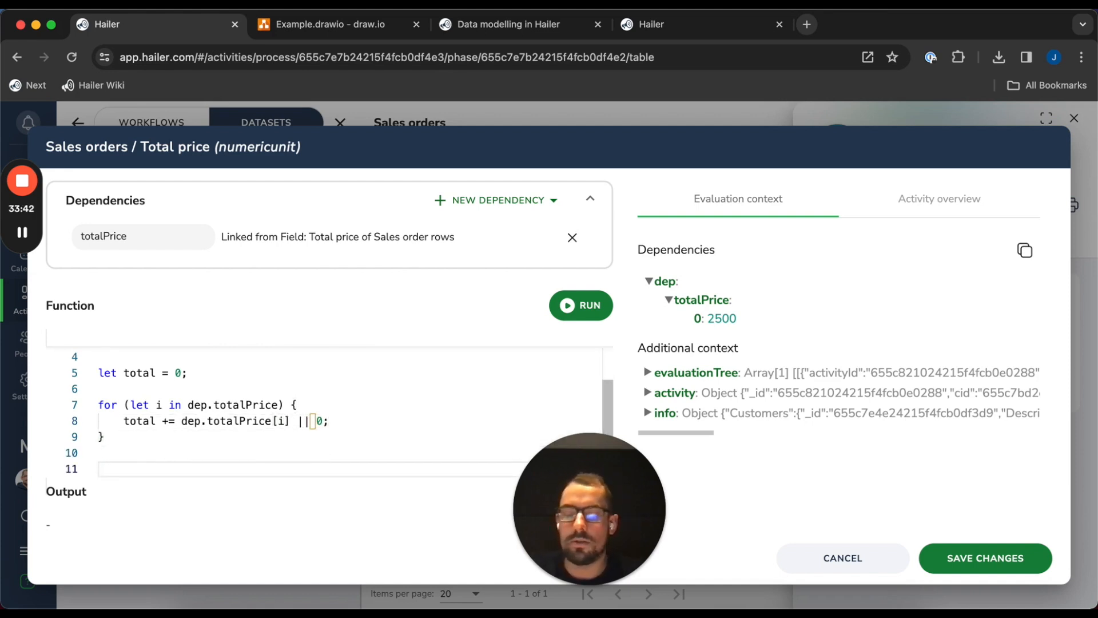
pyautogui.write('return round(total')
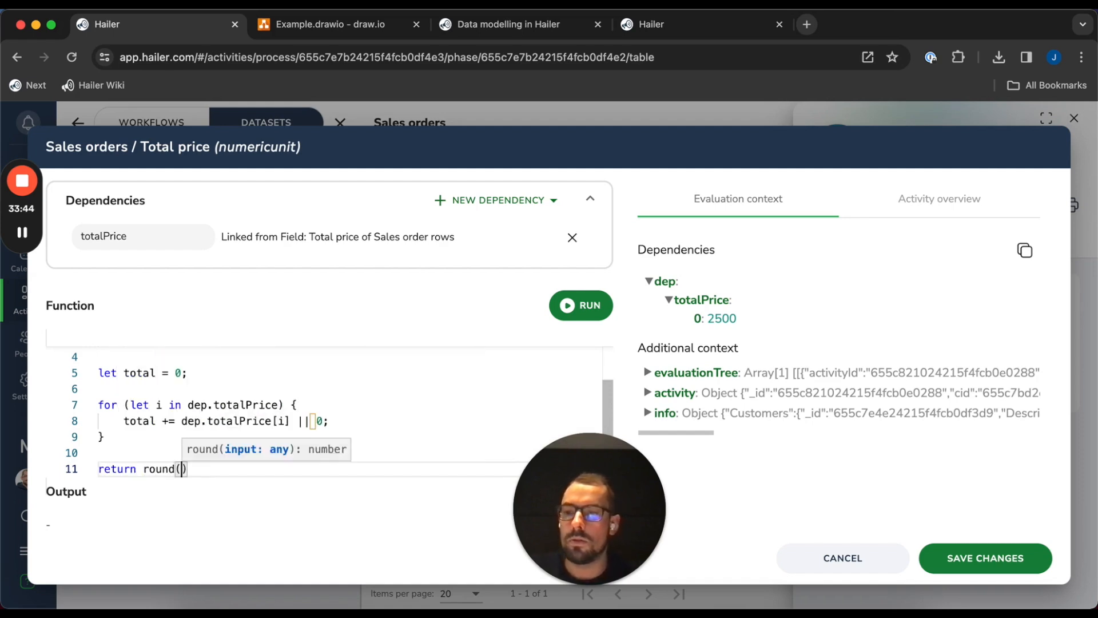
pyautogui.write(');')
pyautogui.rightClick(329, 438)
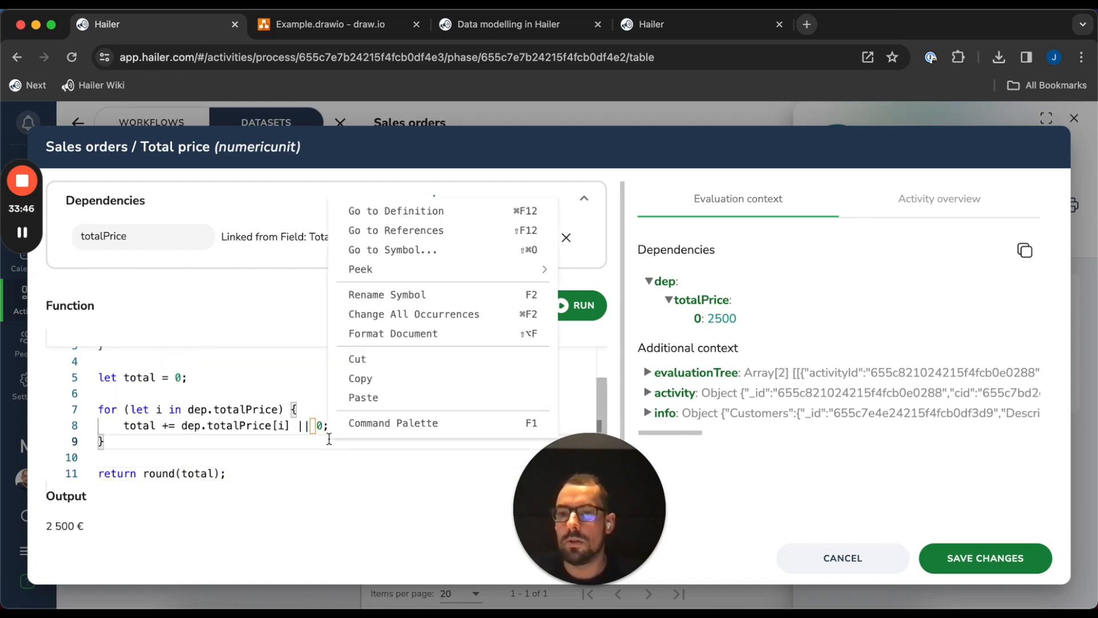
pyautogui.click(429, 334)
pyautogui.scroll(3, 411, 441)
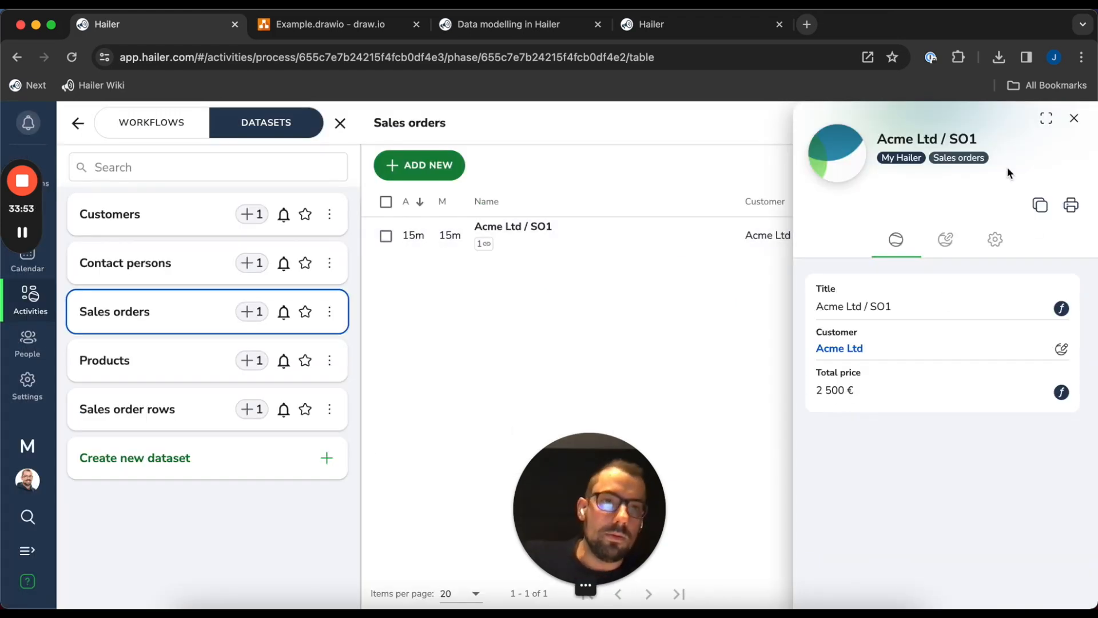
# Browse the Sales order rows, Products, Sales orders, Contact persons and Customers tables
pyautogui.moveTo(621, 467); pyautogui.dragTo(126, 481)
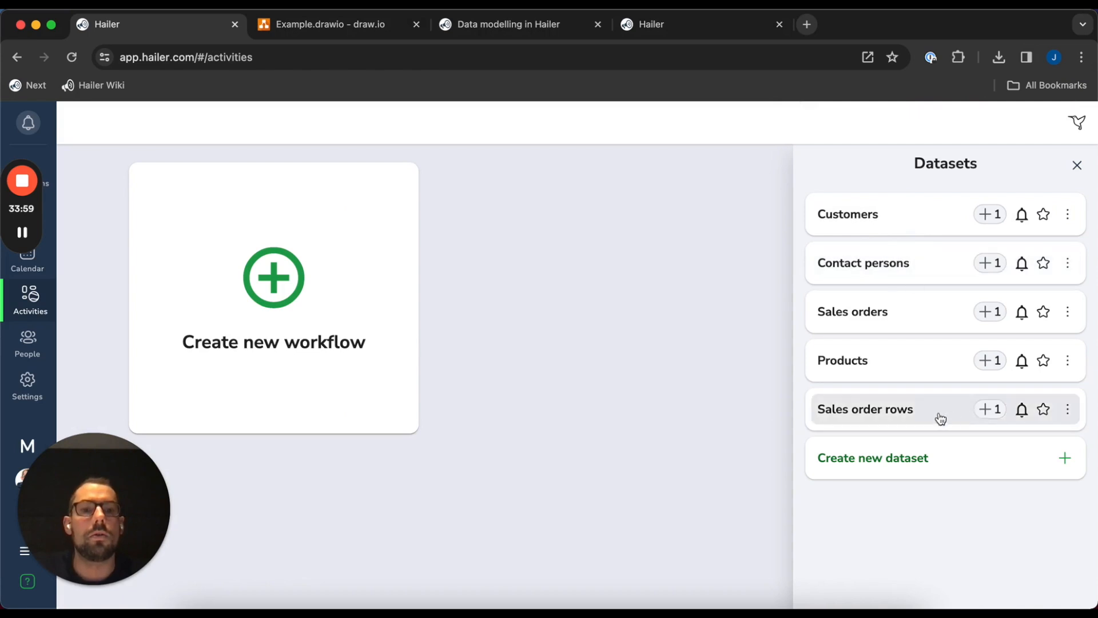
pyautogui.click(936, 416)
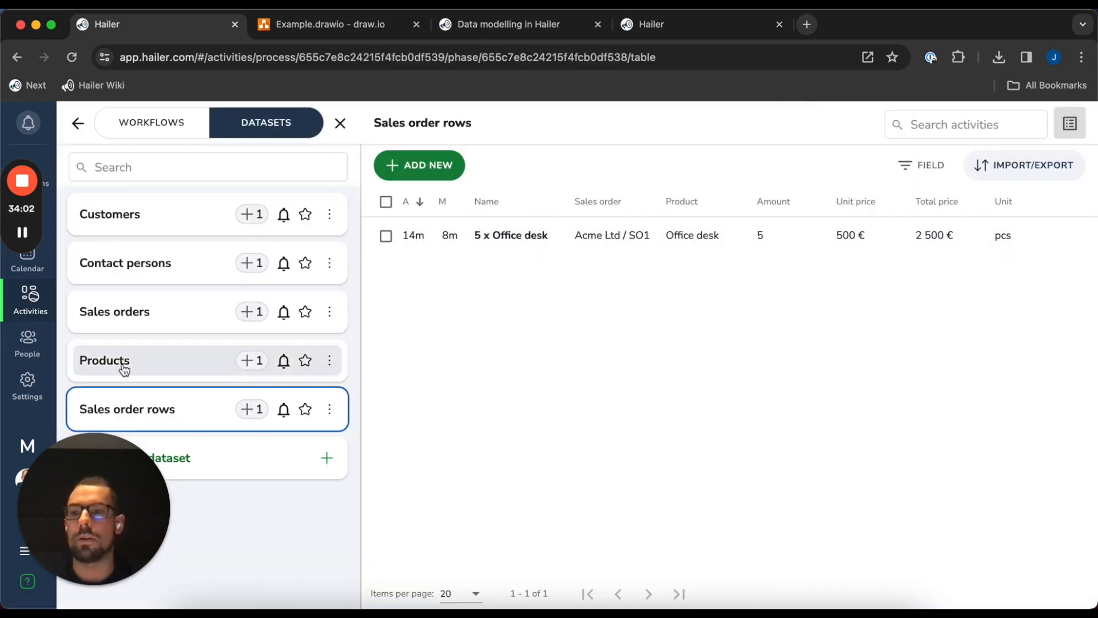
pyautogui.click(140, 375)
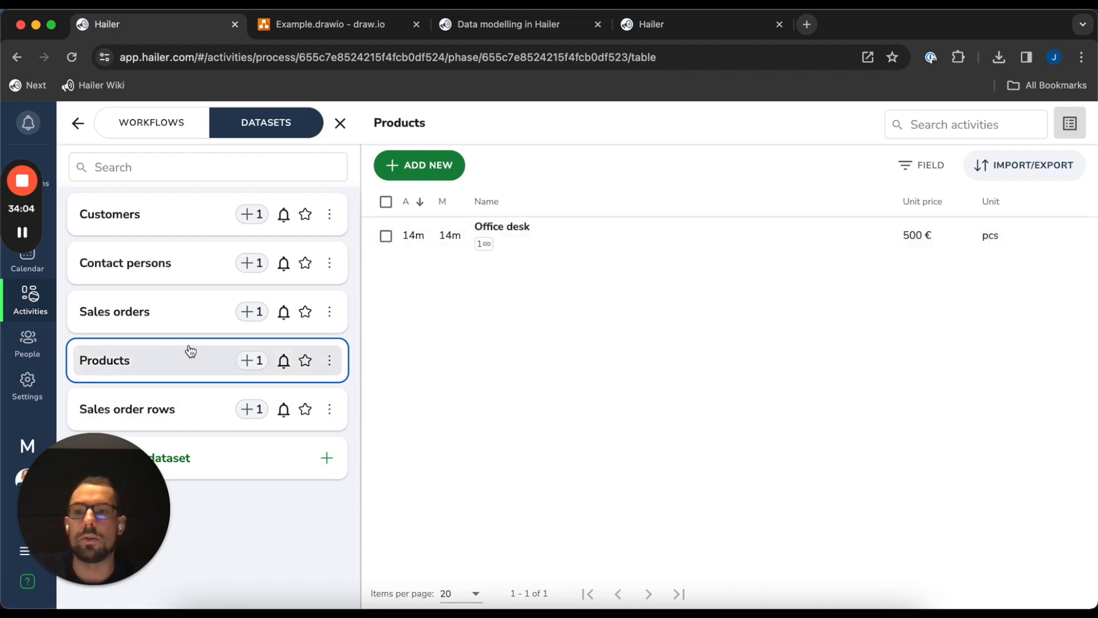
pyautogui.click(206, 318)
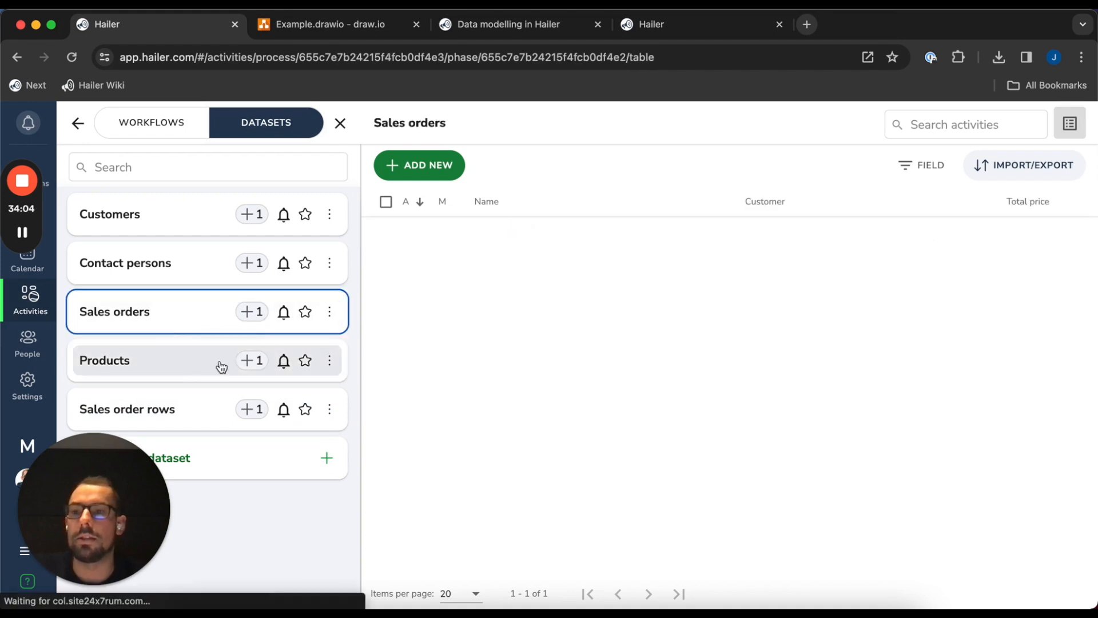
pyautogui.click(162, 261)
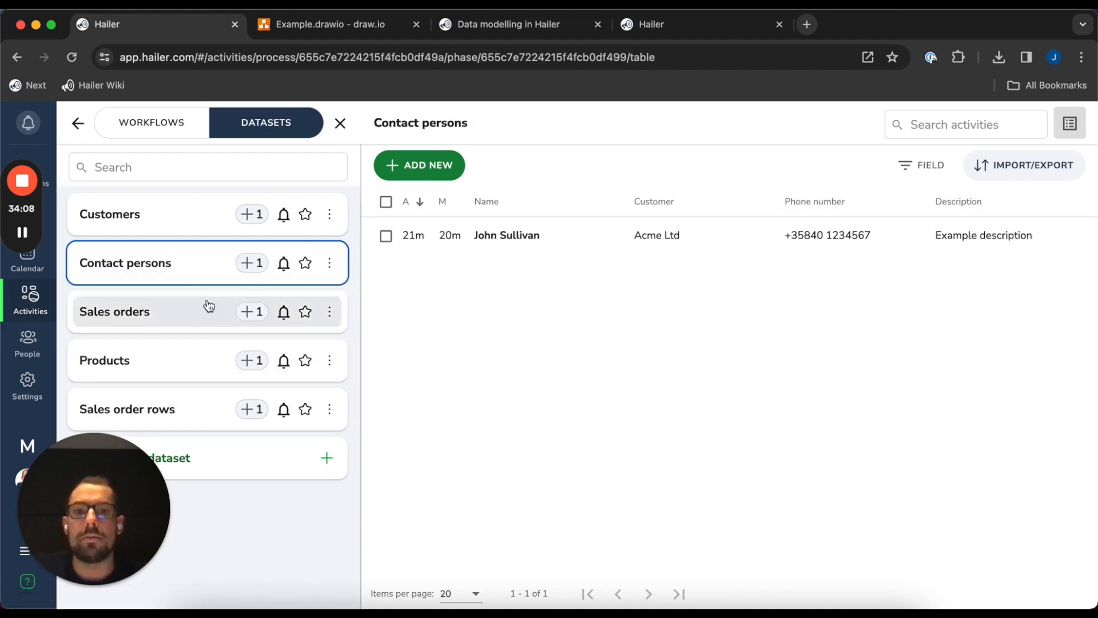
pyautogui.click(143, 224)
# View the Acme Ltd customer record, then return to the Customers table via the activities overview
pyautogui.click(848, 235)
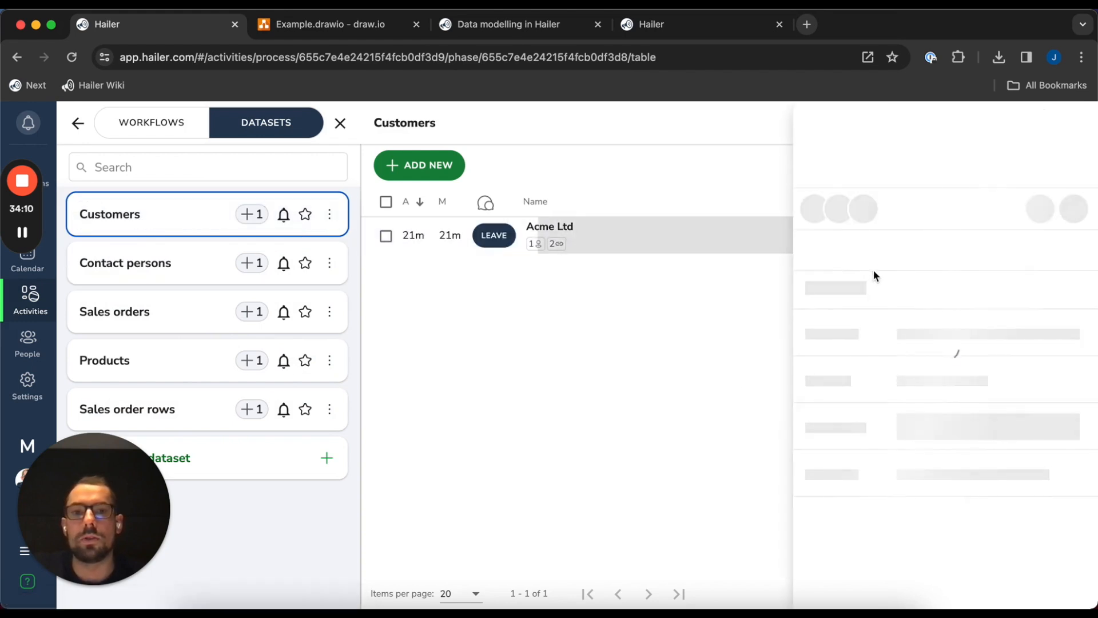
pyautogui.click(1073, 118)
pyautogui.click(75, 124)
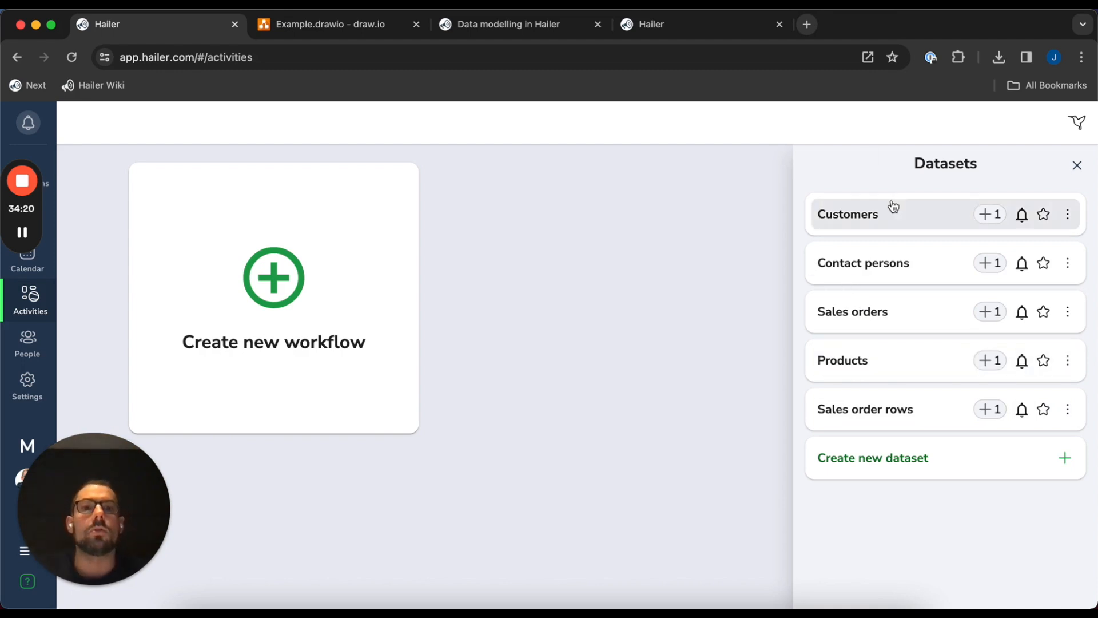
pyautogui.click(884, 221)
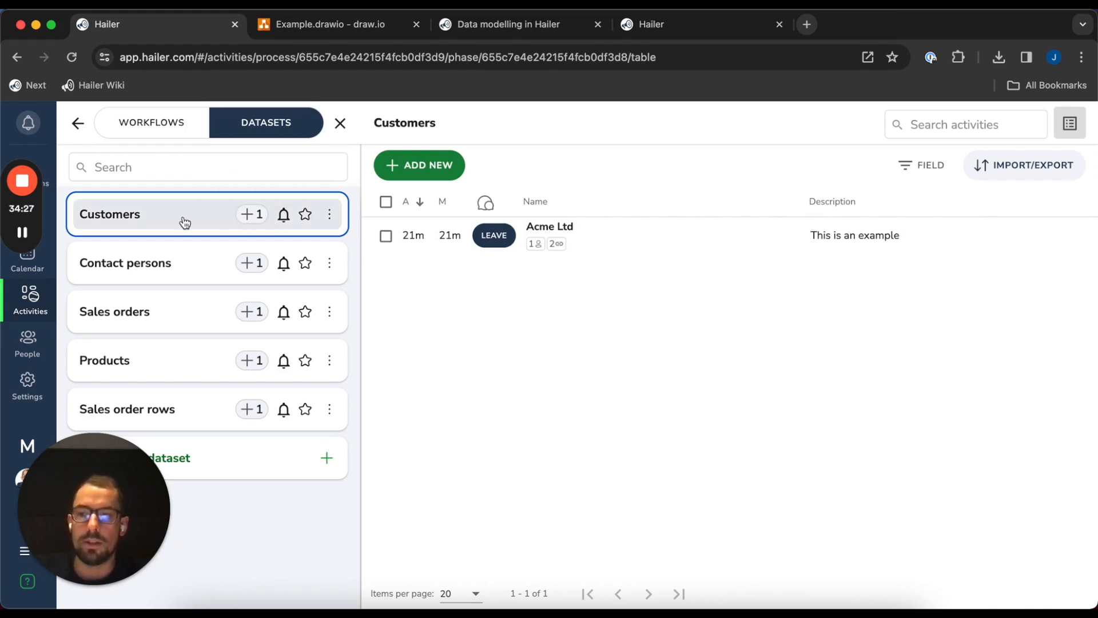
# In Customers field settings, add a new Text field with predefined options
pyautogui.click(332, 214)
pyautogui.click(340, 245)
pyautogui.click(424, 183)
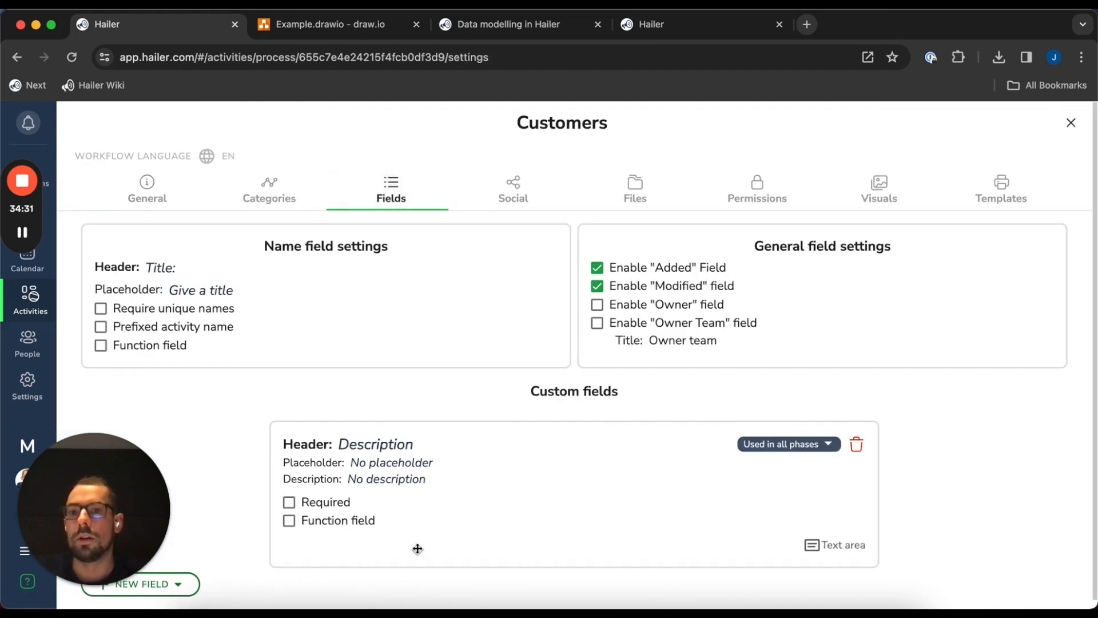
pyautogui.scroll(-1, 235, 515)
pyautogui.scroll(1, 254, 515)
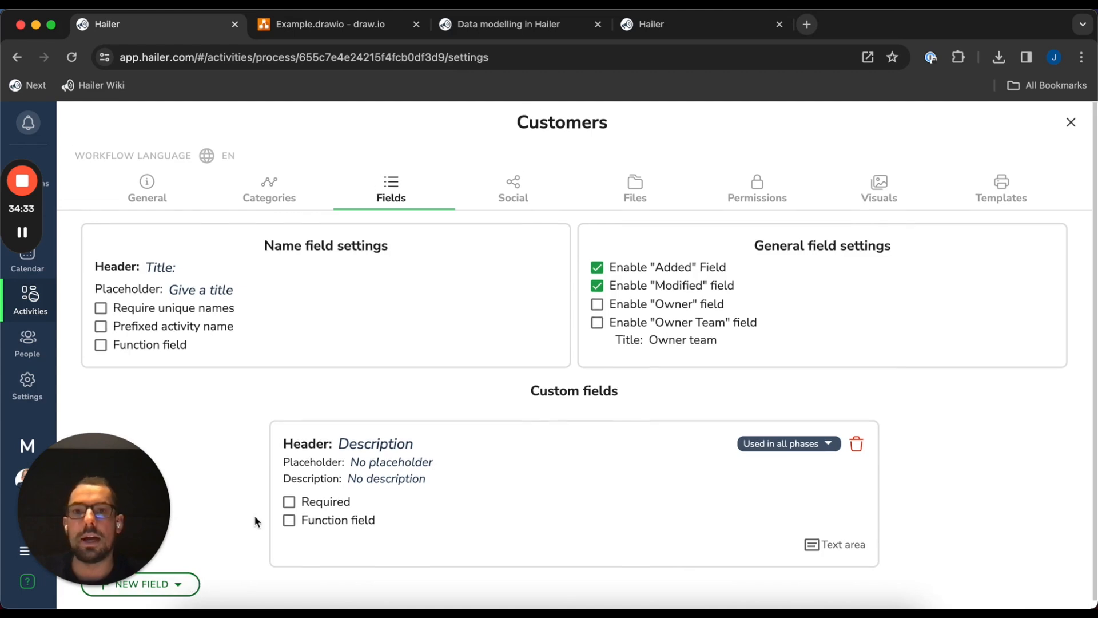
pyautogui.click(143, 583)
pyautogui.moveTo(198, 461)
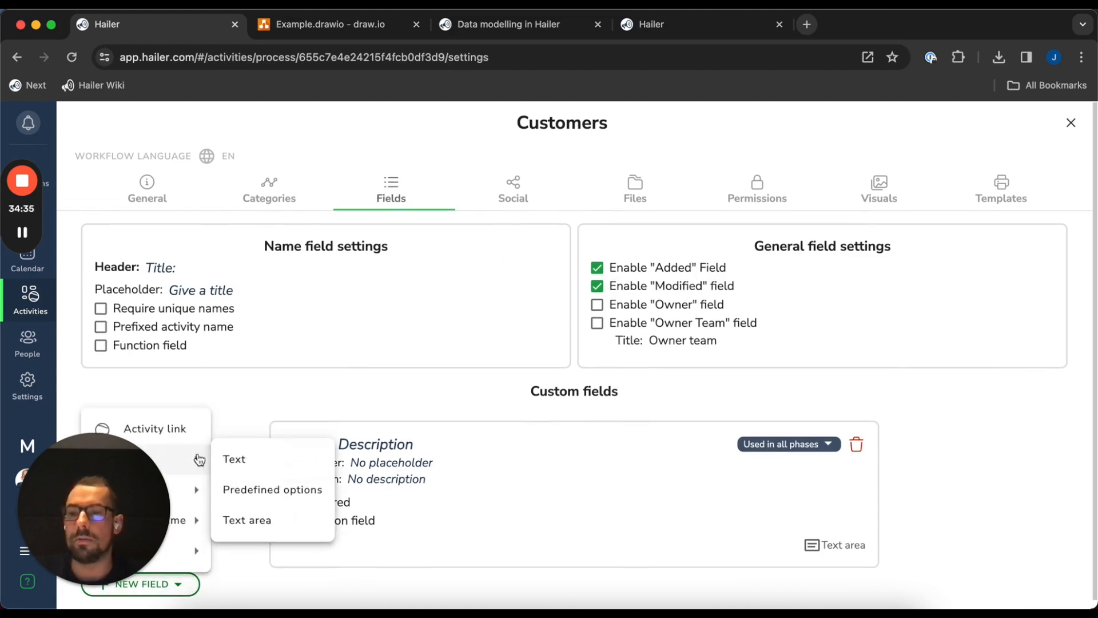
pyautogui.click(294, 493)
# Name the field Payment terms with options 7 days, 14 days and 30 days
pyautogui.scroll(-3, 431, 454)
pyautogui.click(362, 478)
pyautogui.click(371, 462)
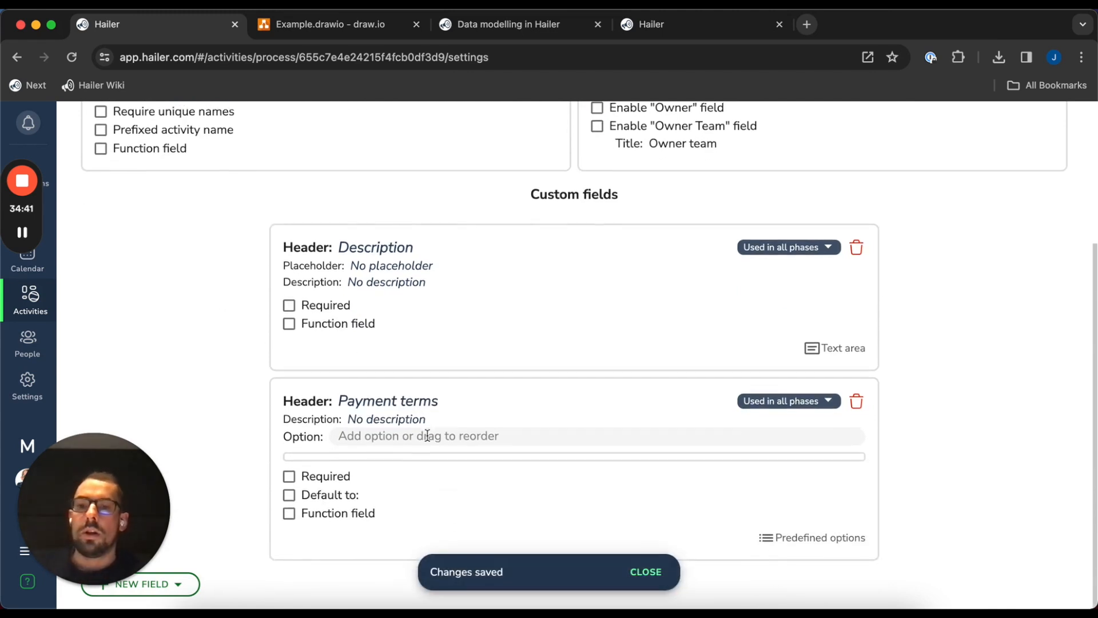
pyautogui.click(427, 436)
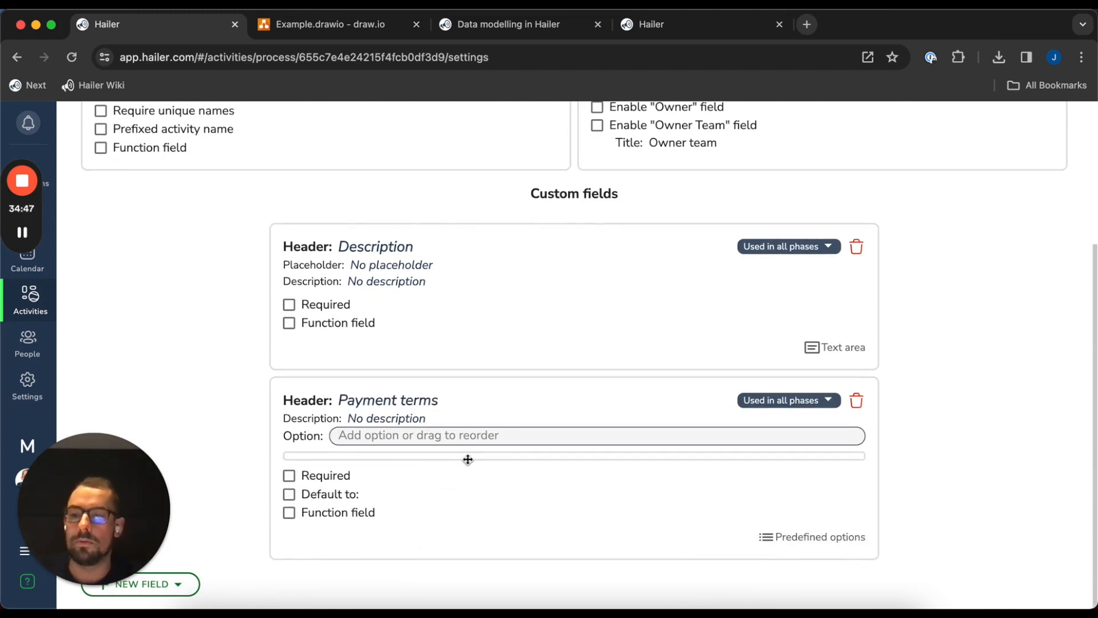
pyautogui.write('7 days')
pyautogui.press('Return')
pyautogui.write('14 days')
pyautogui.press('Return')
pyautogui.write('30 days')
pyautogui.press('Return')
# Make Payment terms required with a default value of 14 days
pyautogui.scroll(-1, 427, 327)
pyautogui.scroll(-2, 427, 328)
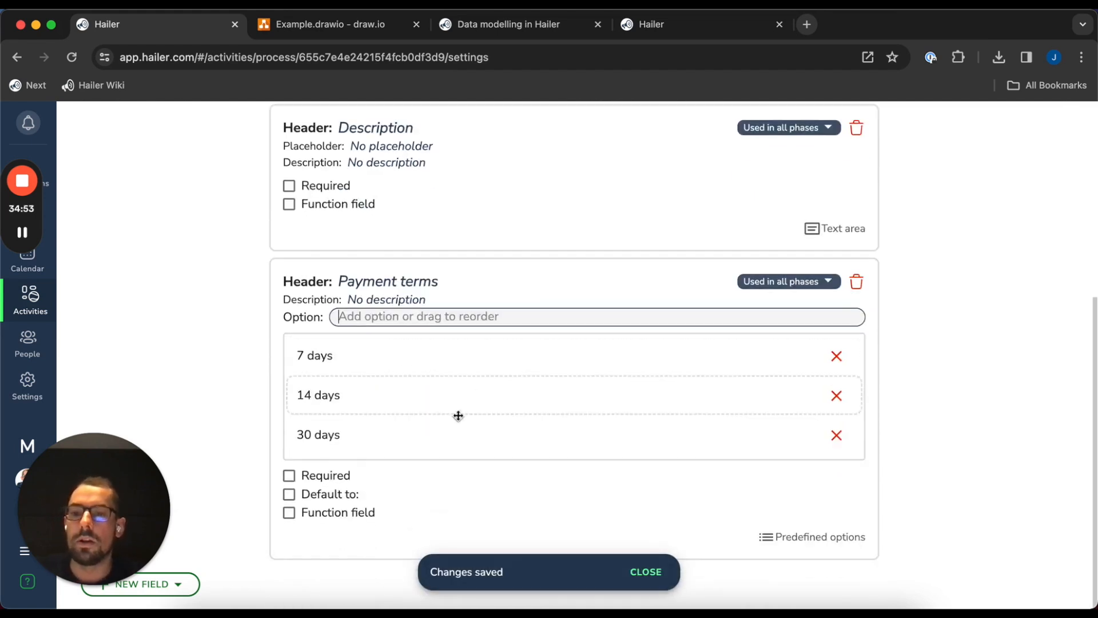
pyautogui.scroll(6, 257, 350)
pyautogui.scroll(-6, 272, 383)
pyautogui.click(321, 476)
pyautogui.click(321, 494)
pyautogui.scroll(-1, 442, 493)
pyautogui.click(442, 493)
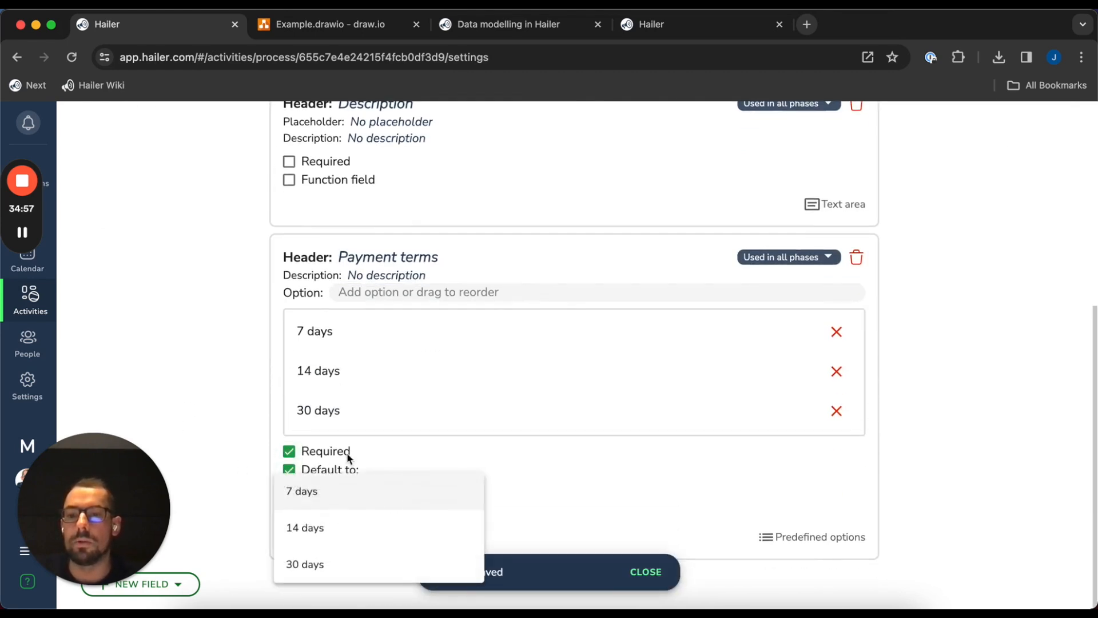
pyautogui.click(320, 527)
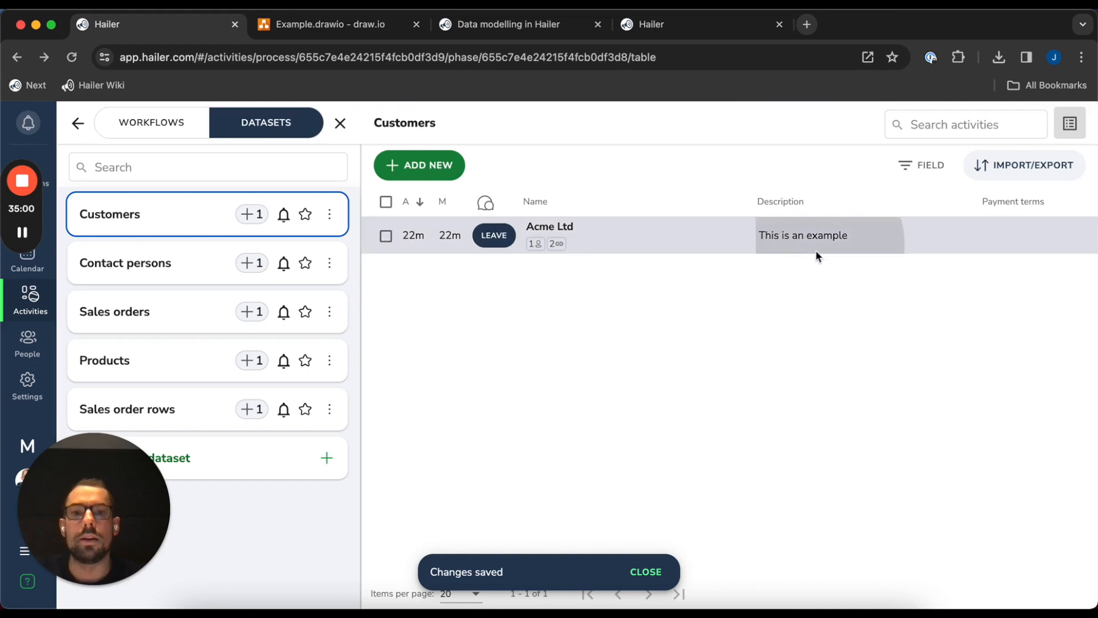
# Check the Acme Ltd customer record, then open the Sales orders field settings
pyautogui.click(816, 251)
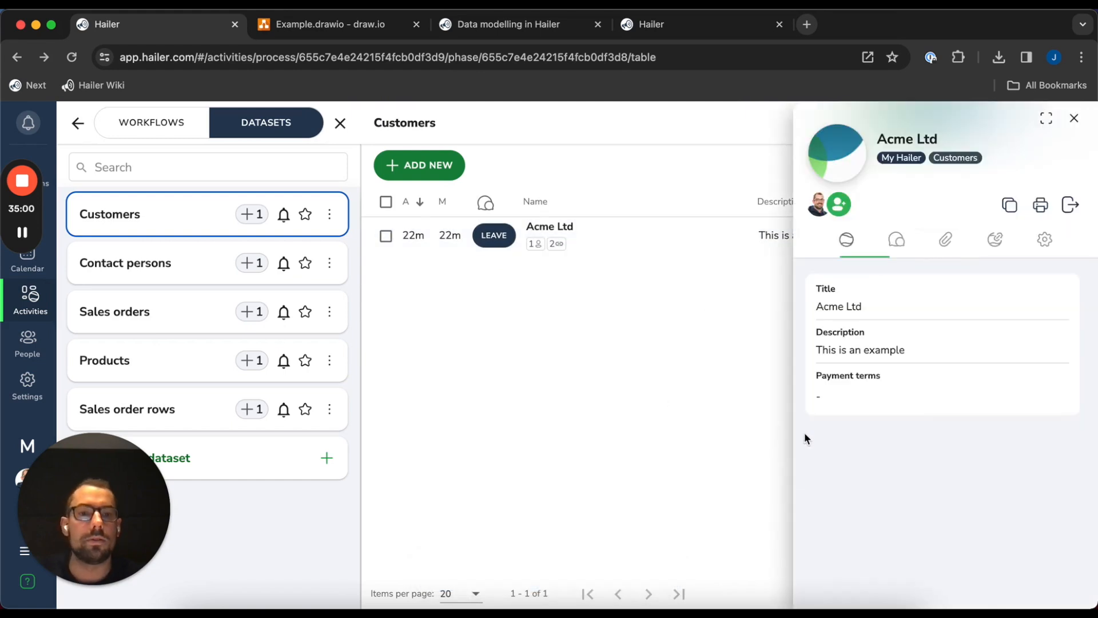
pyautogui.click(893, 410)
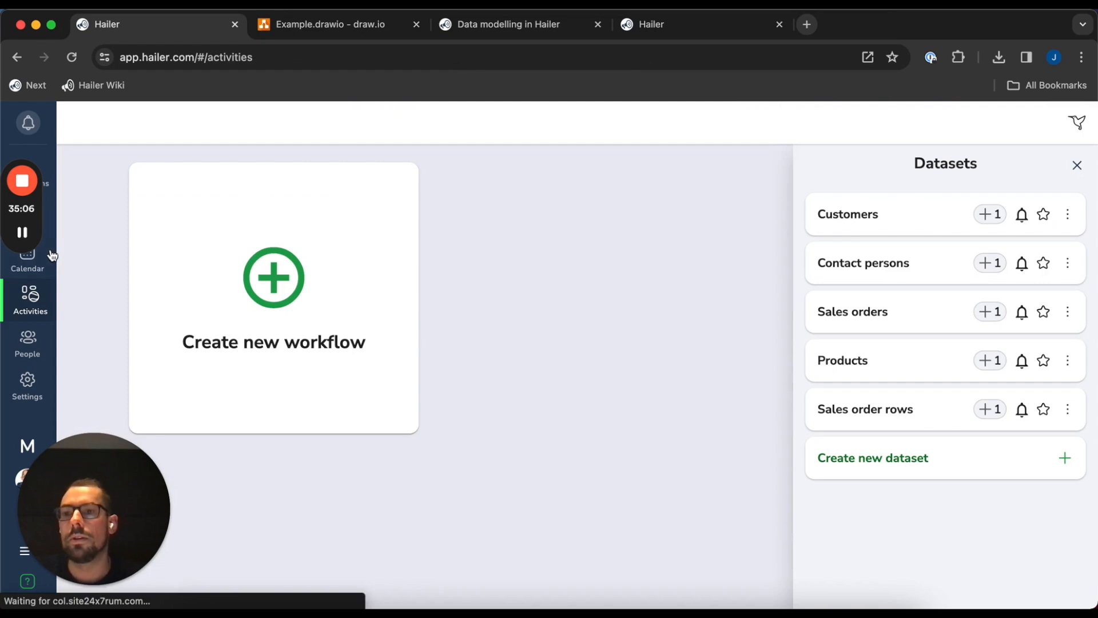
pyautogui.click(881, 318)
pyautogui.click(330, 314)
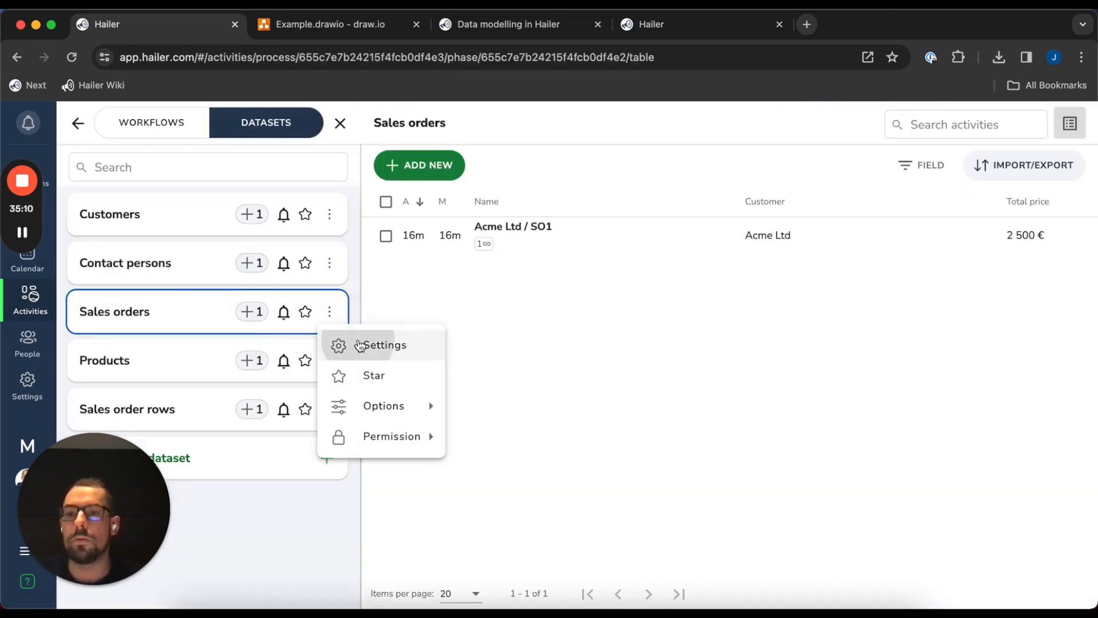
pyautogui.click(361, 344)
pyautogui.click(439, 201)
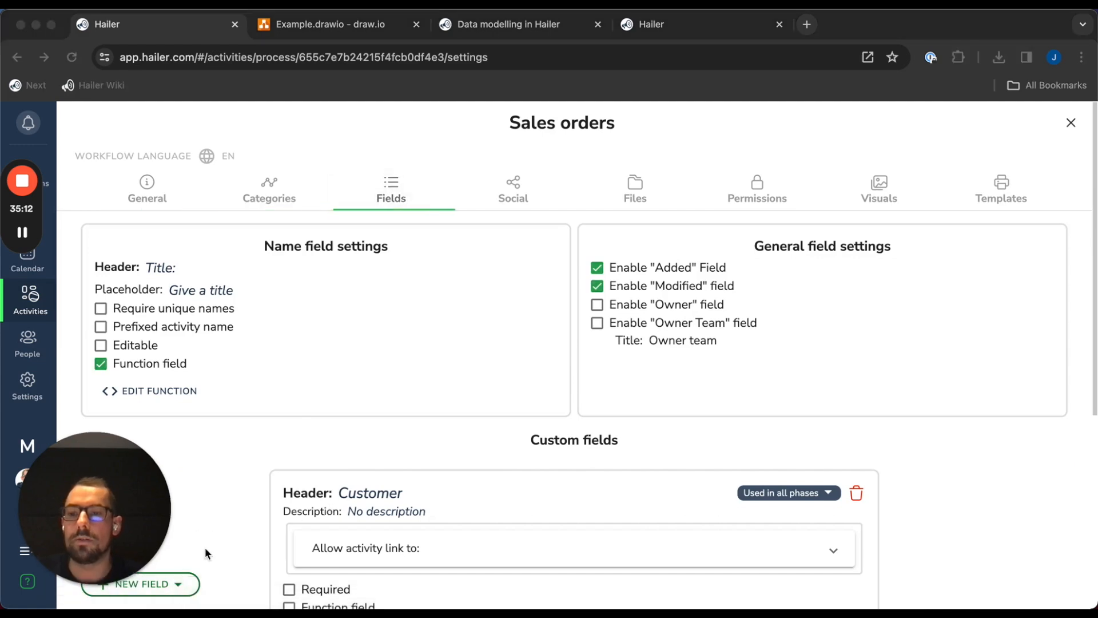
# Add a predefined-options field named 'Payments terms' to Sales orders
pyautogui.click(194, 583)
pyautogui.moveTo(188, 458)
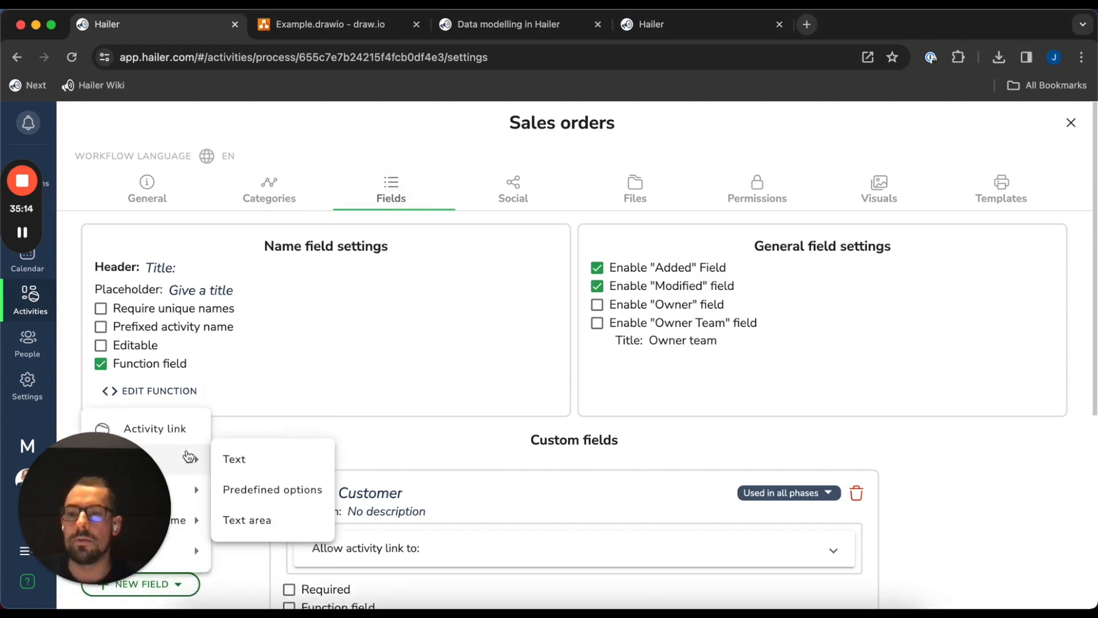
pyautogui.click(255, 489)
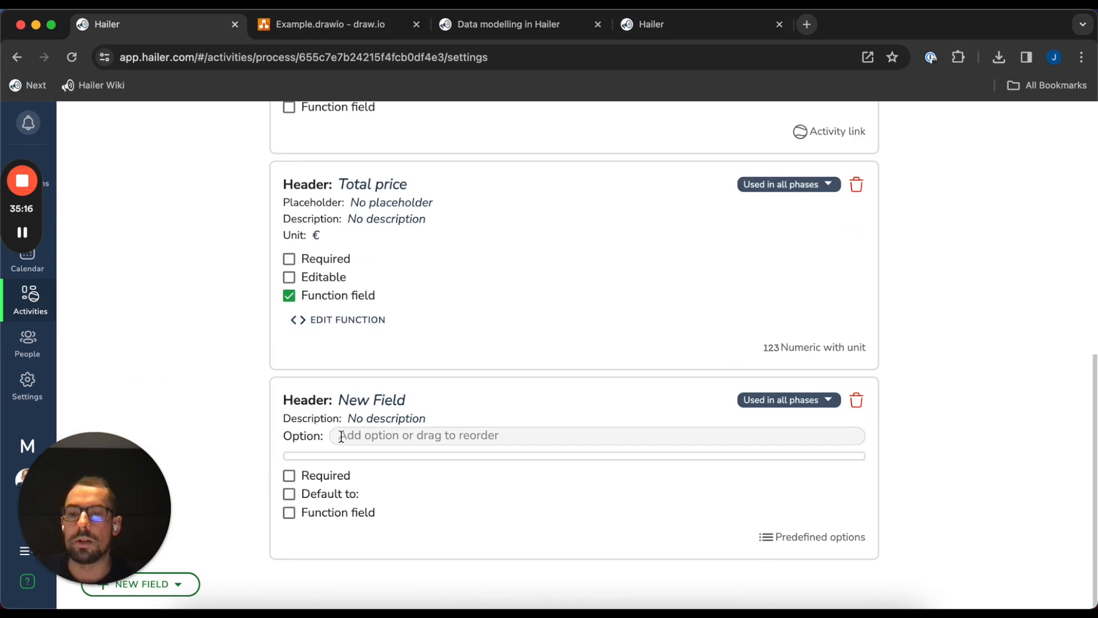
pyautogui.click(391, 399)
pyautogui.write('Payments terms')
pyautogui.press('Return')
# Give Payments terms the options 7 days, 14 days and 30 days
pyautogui.click(432, 436)
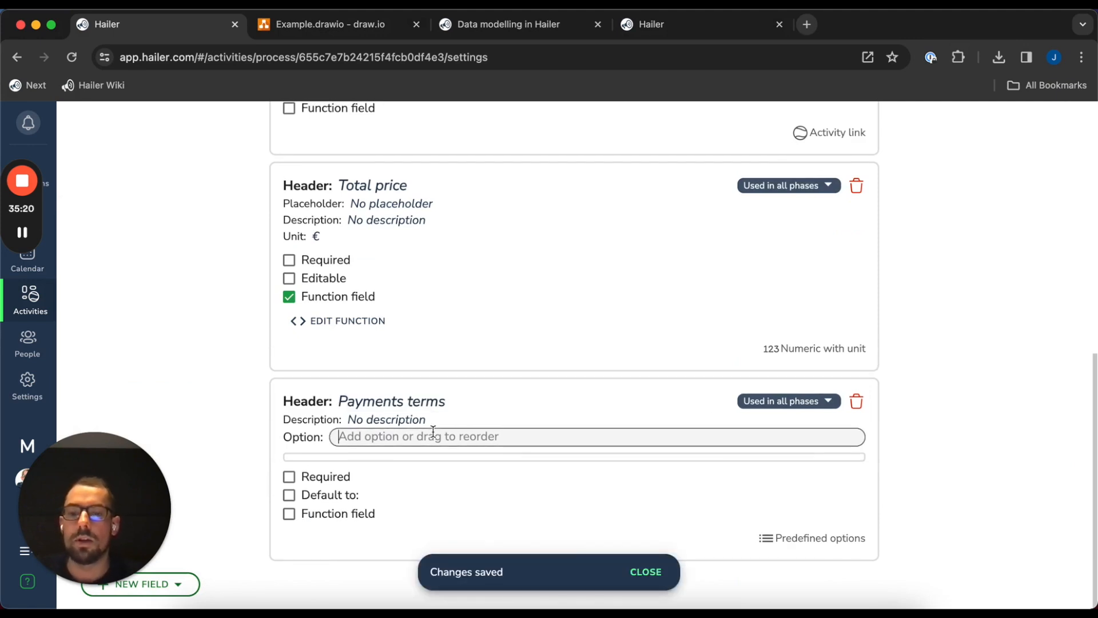
pyautogui.write('7 days')
pyautogui.press('Return')
pyautogui.write('14 days')
pyautogui.press('Return')
pyautogui.write('30 days')
pyautogui.press('Return')
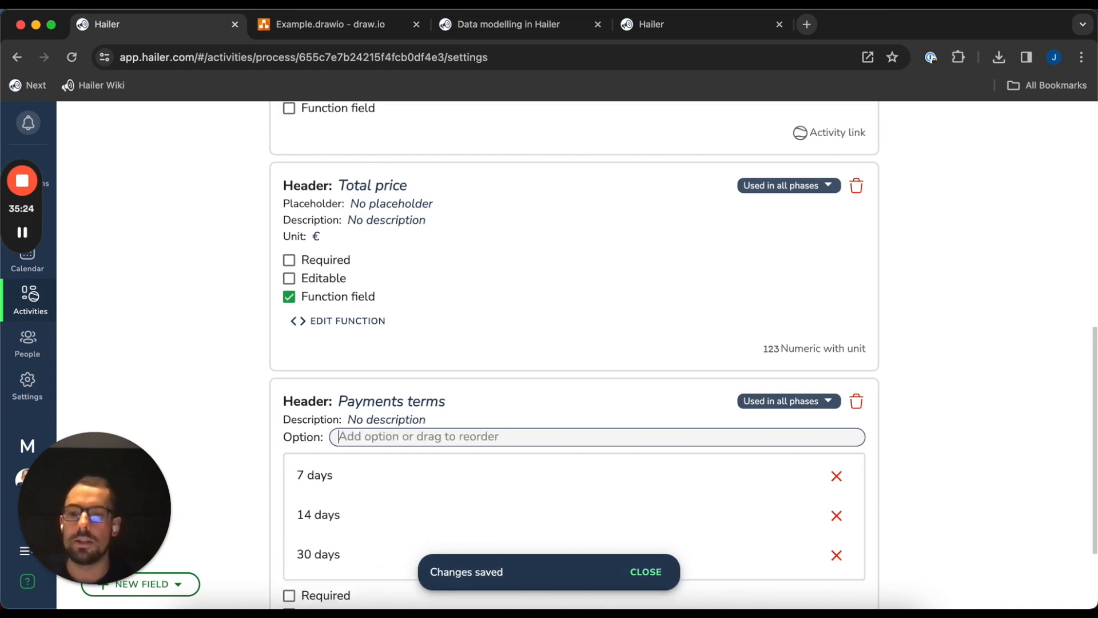
pyautogui.scroll(-2, 346, 525)
# Make Payments terms a function returning the customer's paymentTerms, and keep it editable
pyautogui.click(344, 524)
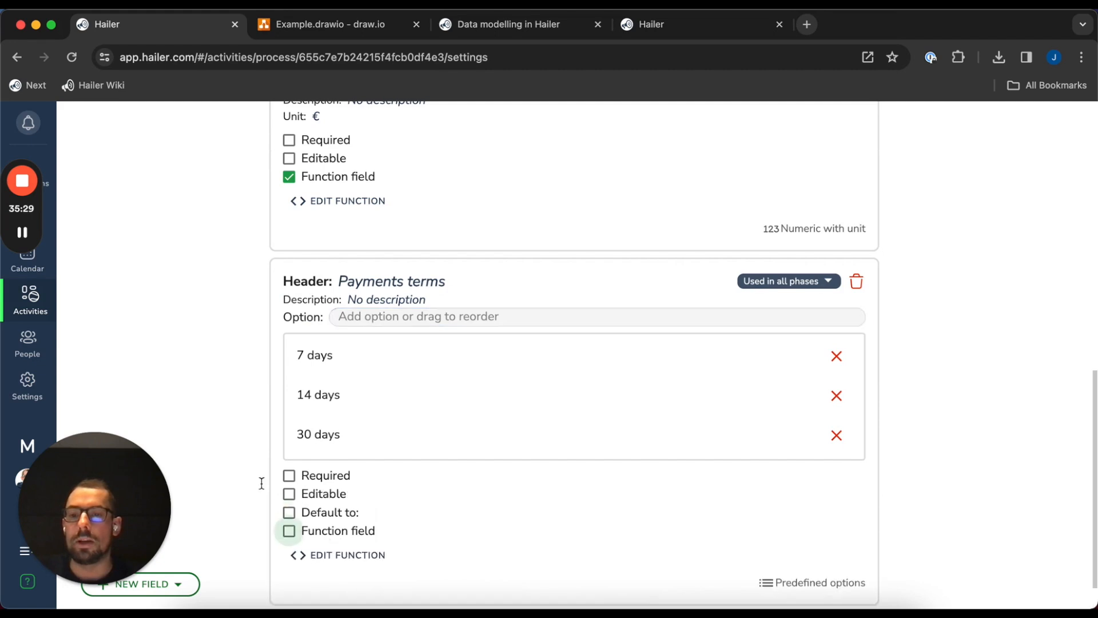
pyautogui.click(492, 200)
pyautogui.moveTo(483, 261)
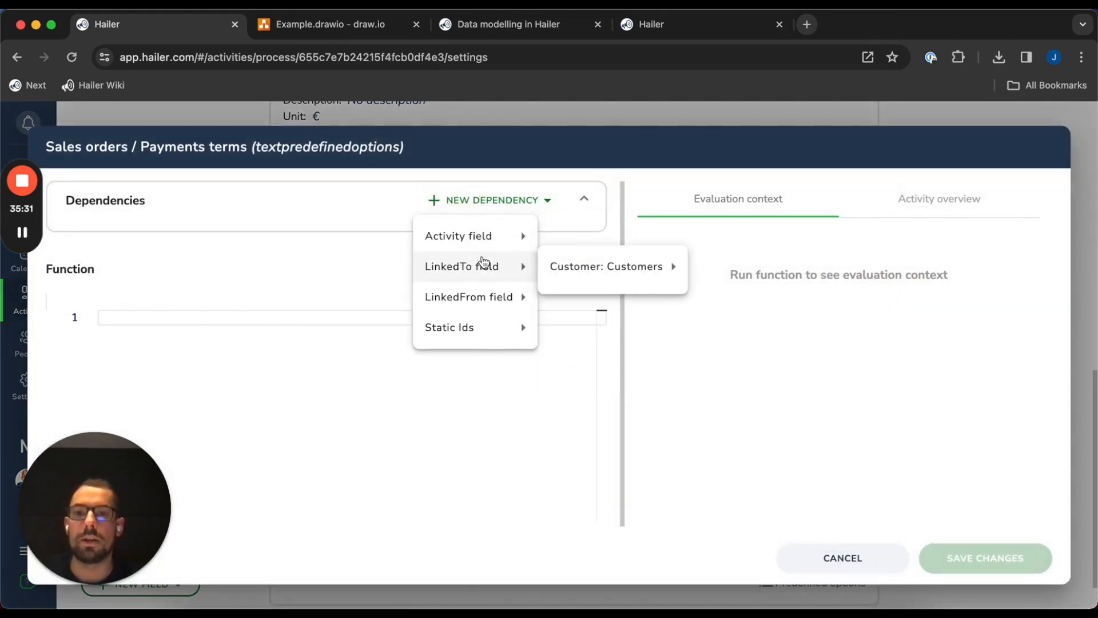
pyautogui.moveTo(611, 267)
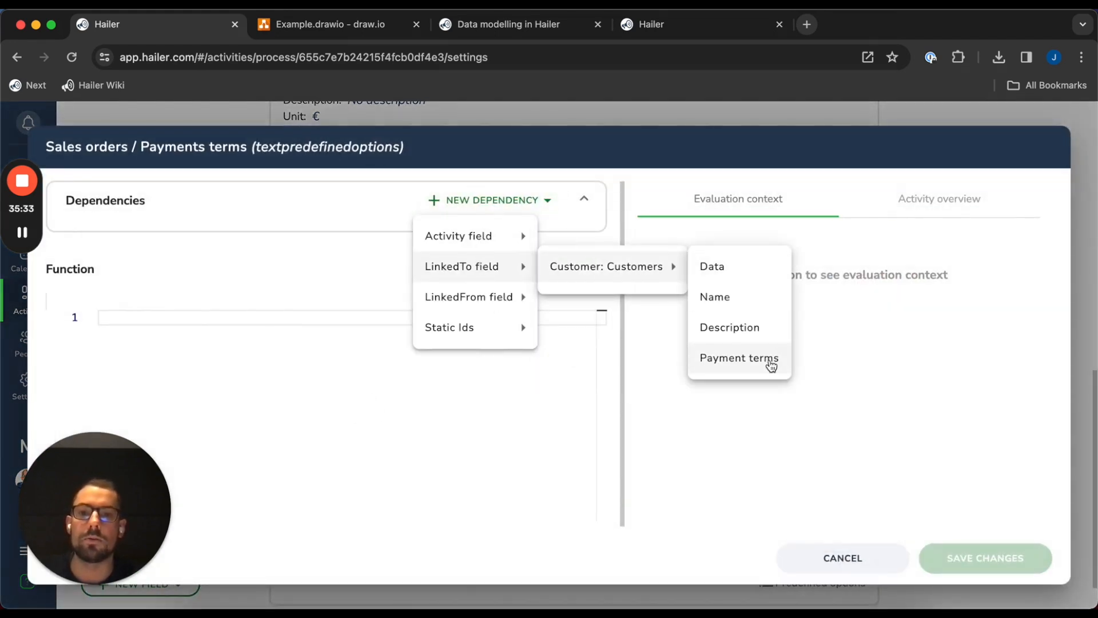
pyautogui.click(769, 362)
pyautogui.tripleClick(194, 240)
pyautogui.write('paymentTerms')
pyautogui.click(395, 399)
pyautogui.write('return dep.paymentTerms;')
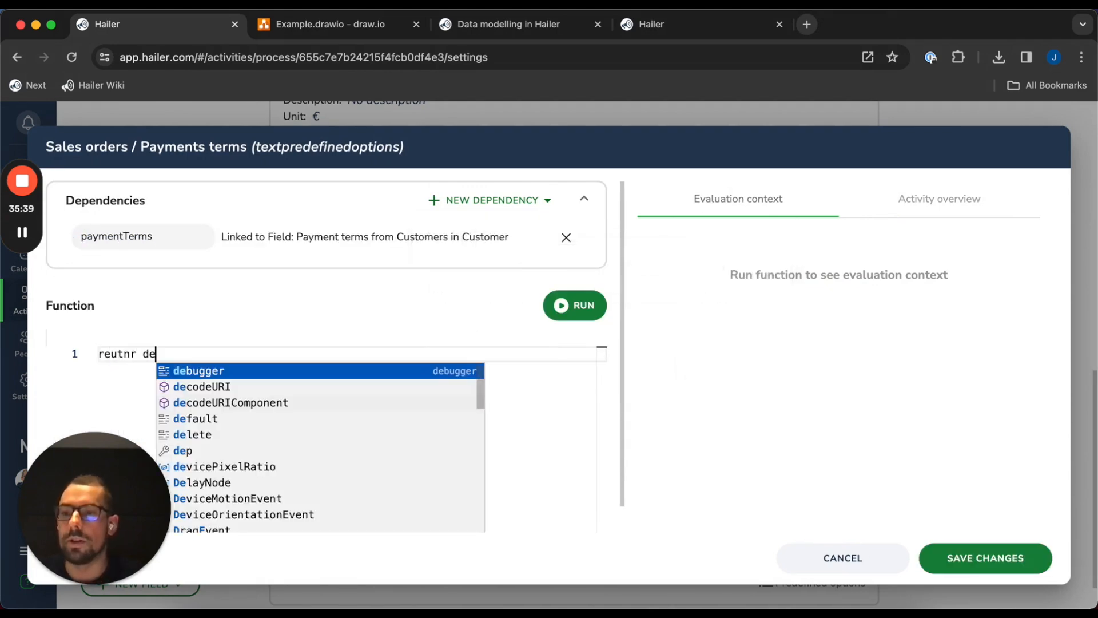
pyautogui.click(986, 559)
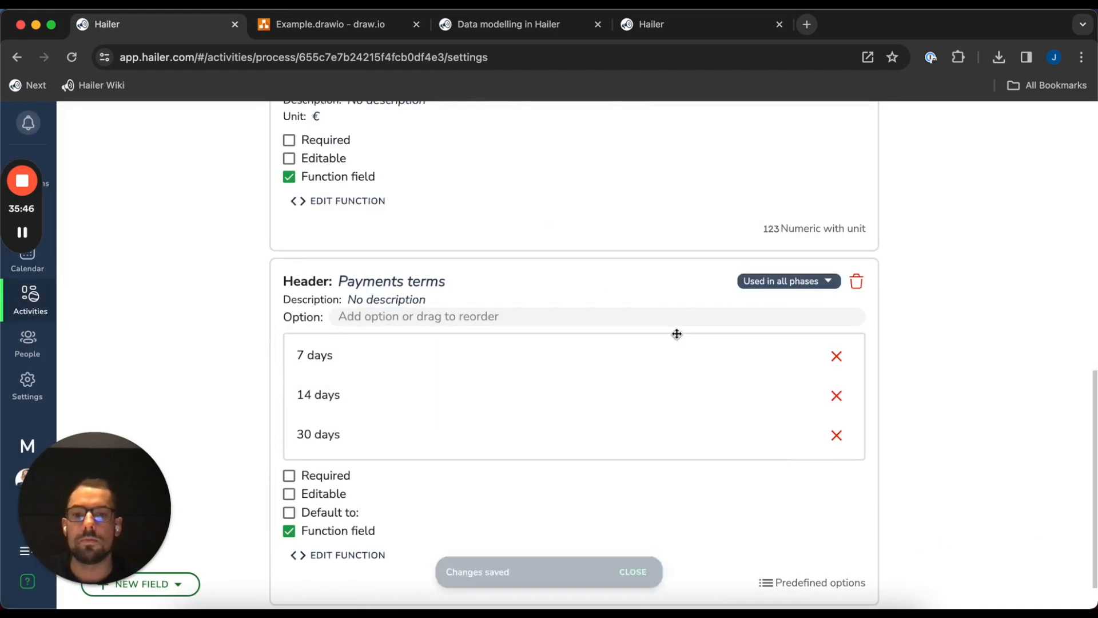
pyautogui.click(325, 495)
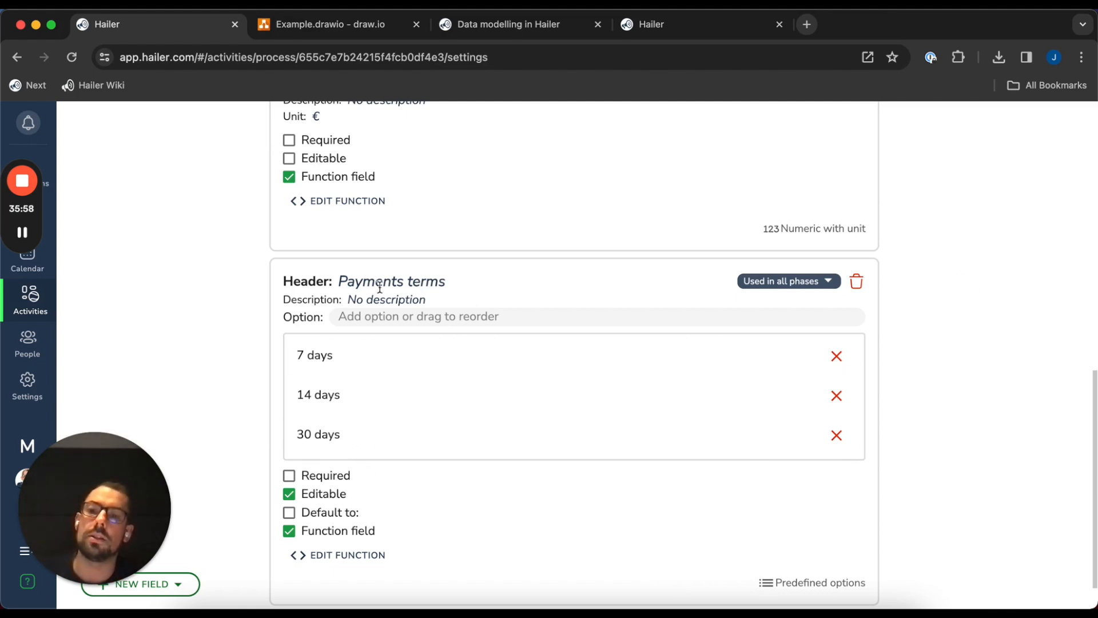
pyautogui.scroll(15, 1075, 303)
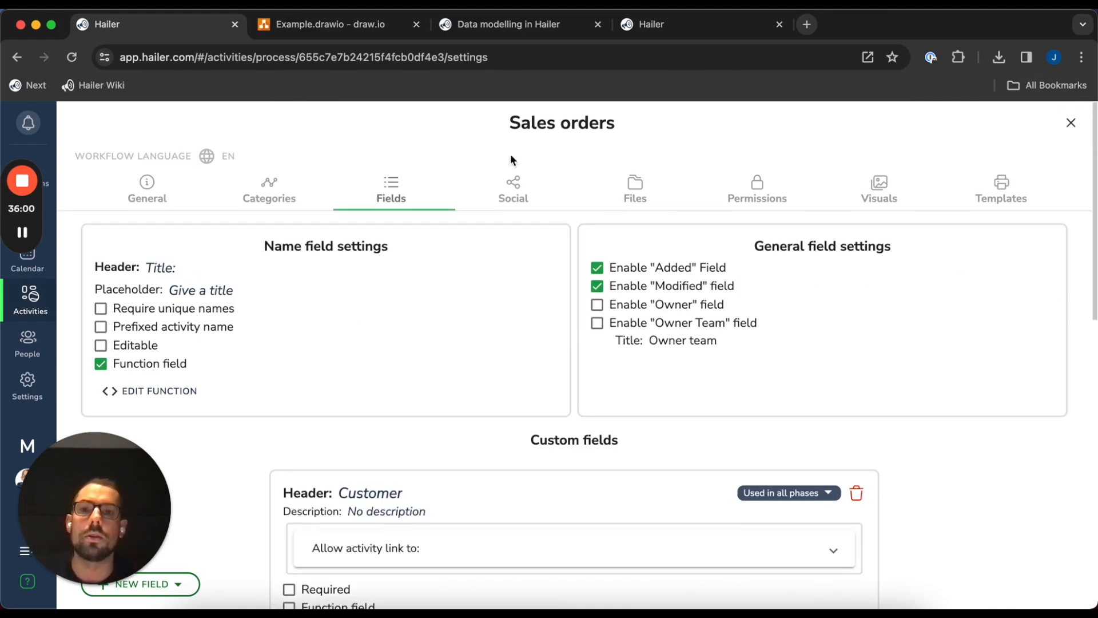
pyautogui.click(1071, 122)
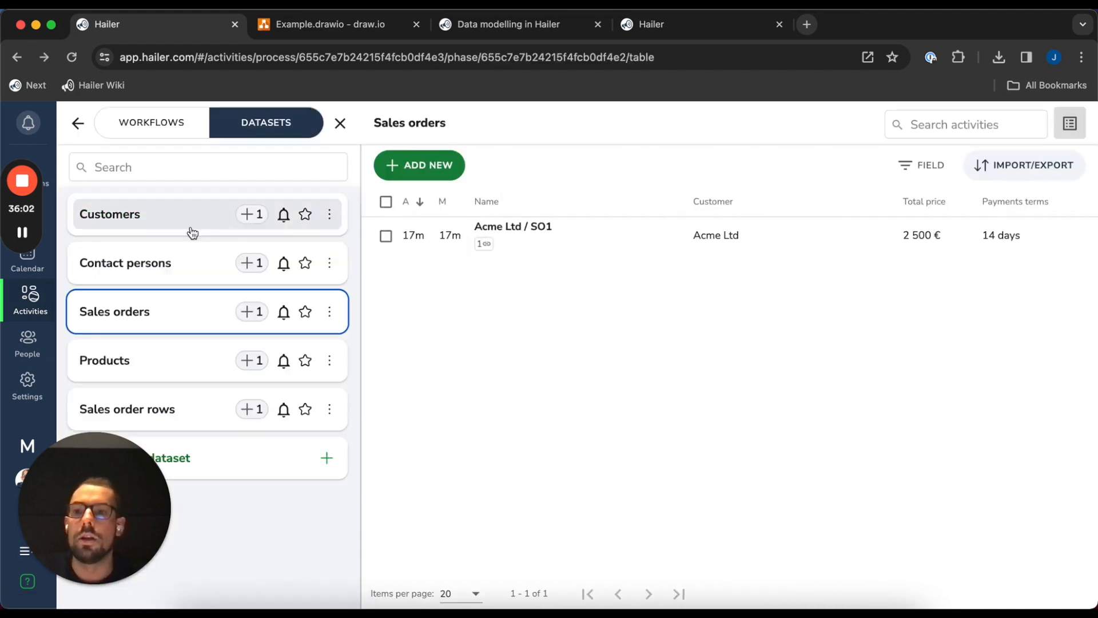
pyautogui.click(840, 245)
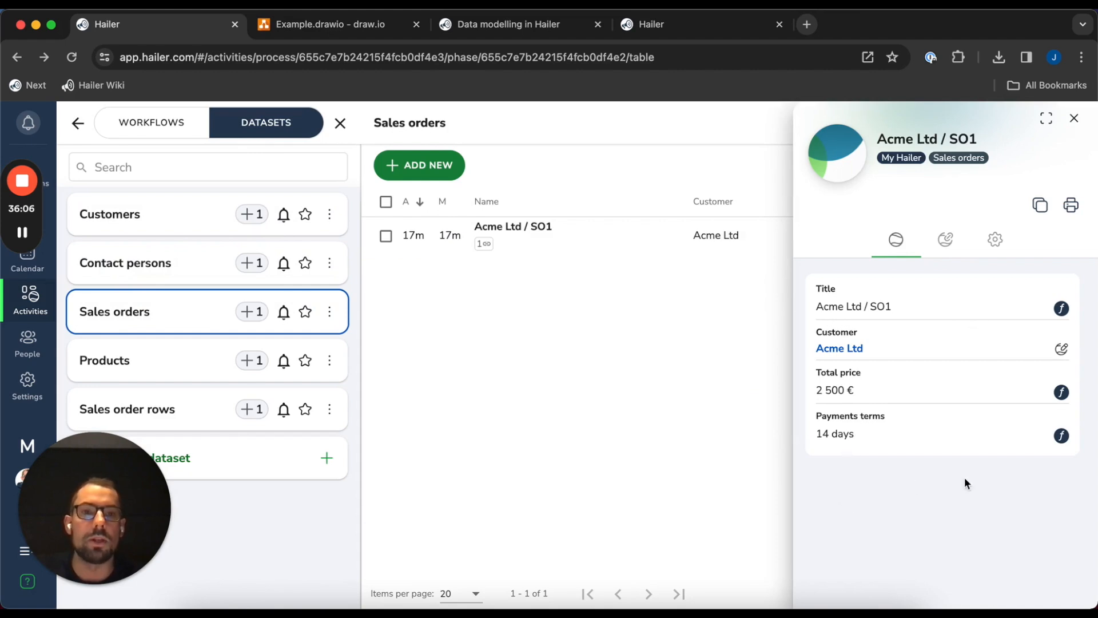
pyautogui.click(1074, 118)
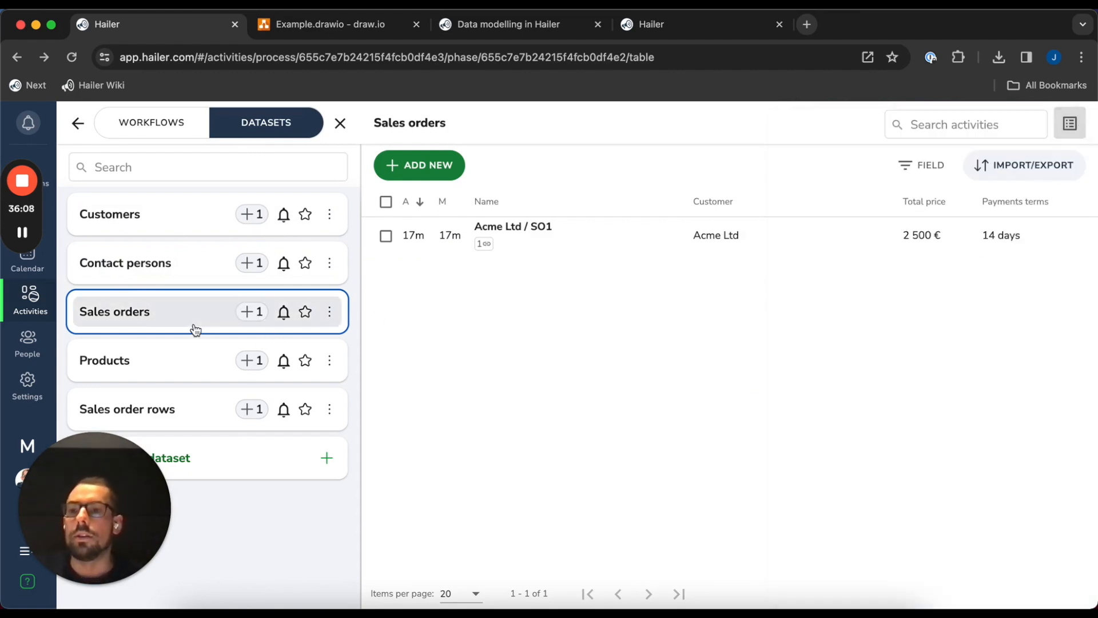
pyautogui.click(329, 312)
pyautogui.click(372, 346)
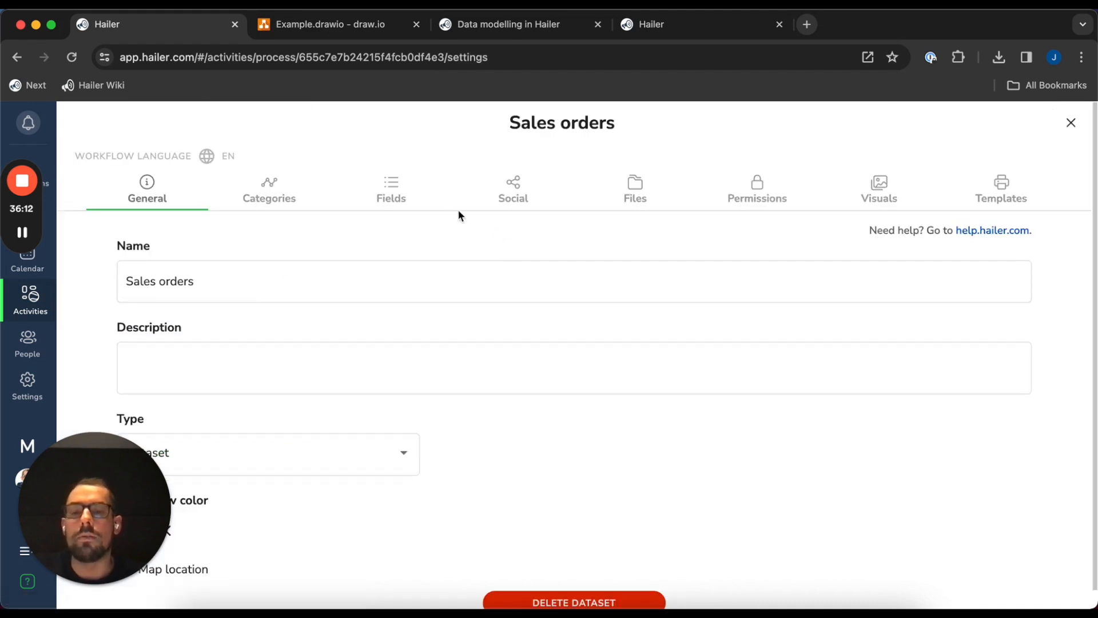
# Add a required 'Order date' date field defaulting to the current date
pyautogui.click(449, 198)
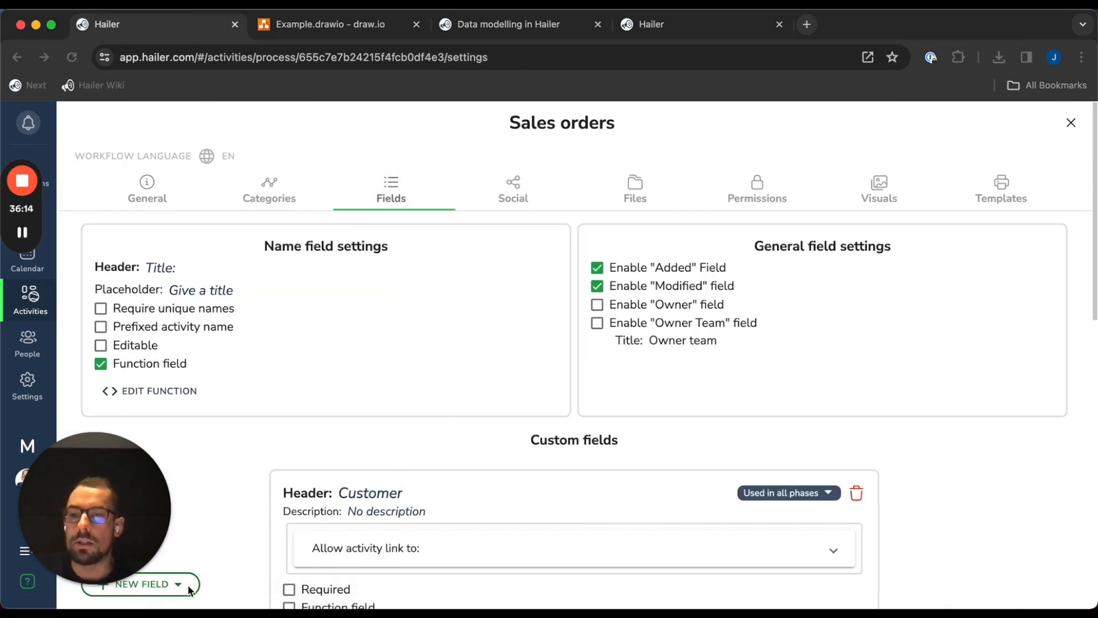
pyautogui.moveTo(135, 509); pyautogui.dragTo(142, 438)
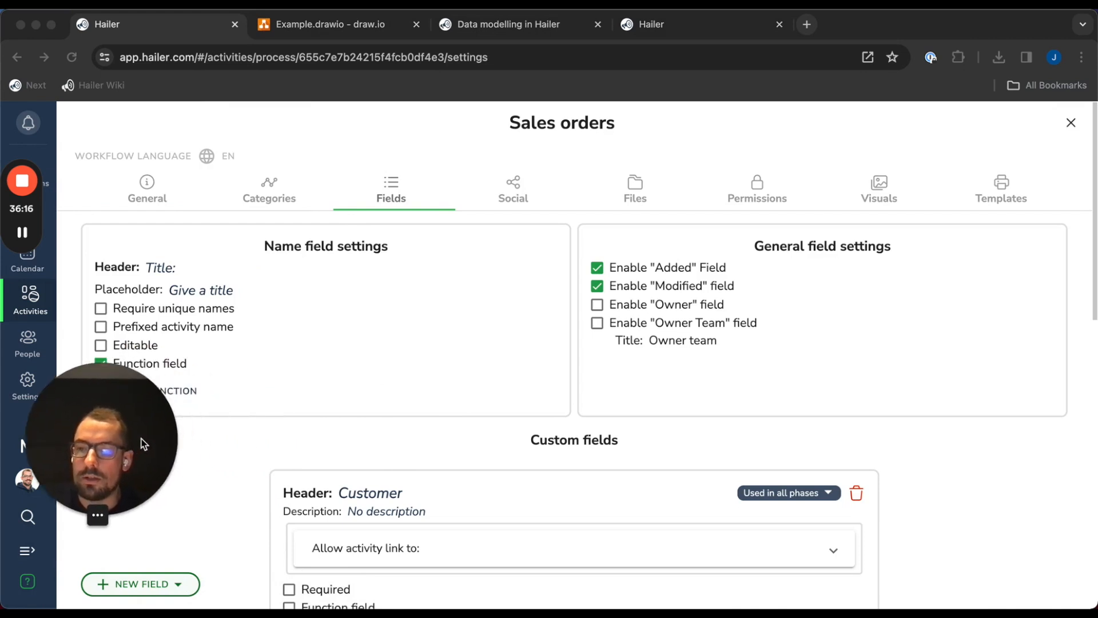
pyautogui.click(165, 567)
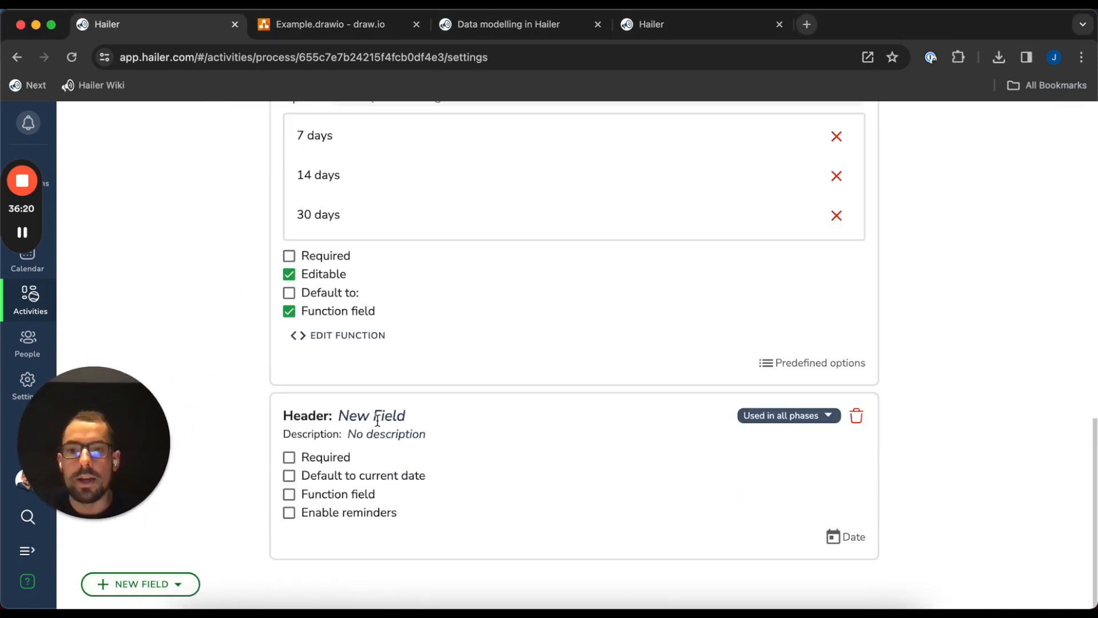
pyautogui.click(377, 420)
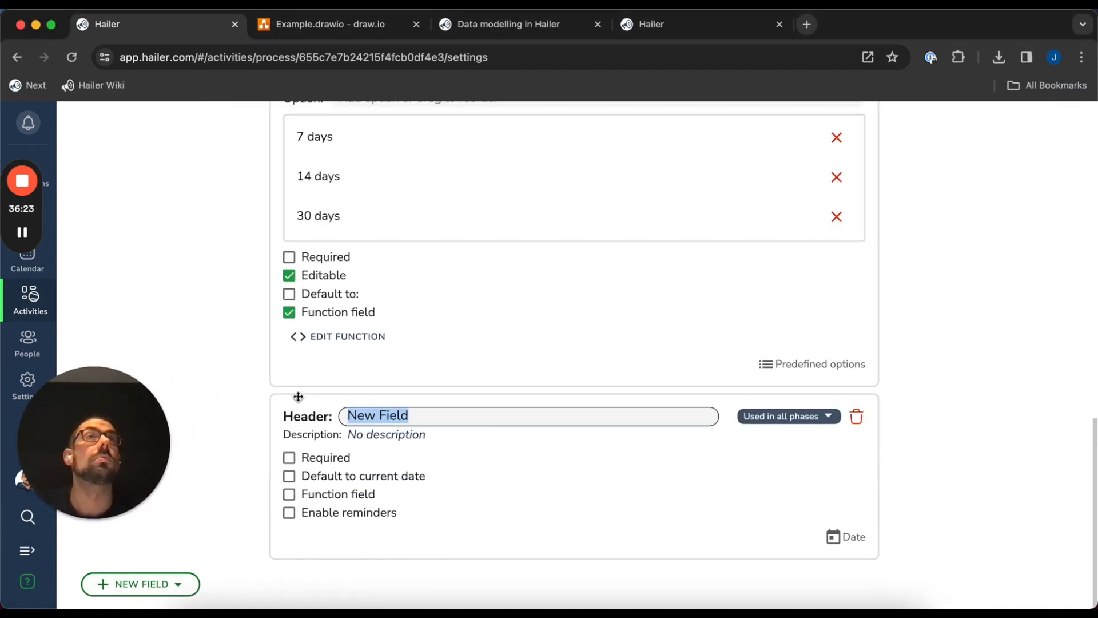
pyautogui.write('Order date')
pyautogui.press('Return')
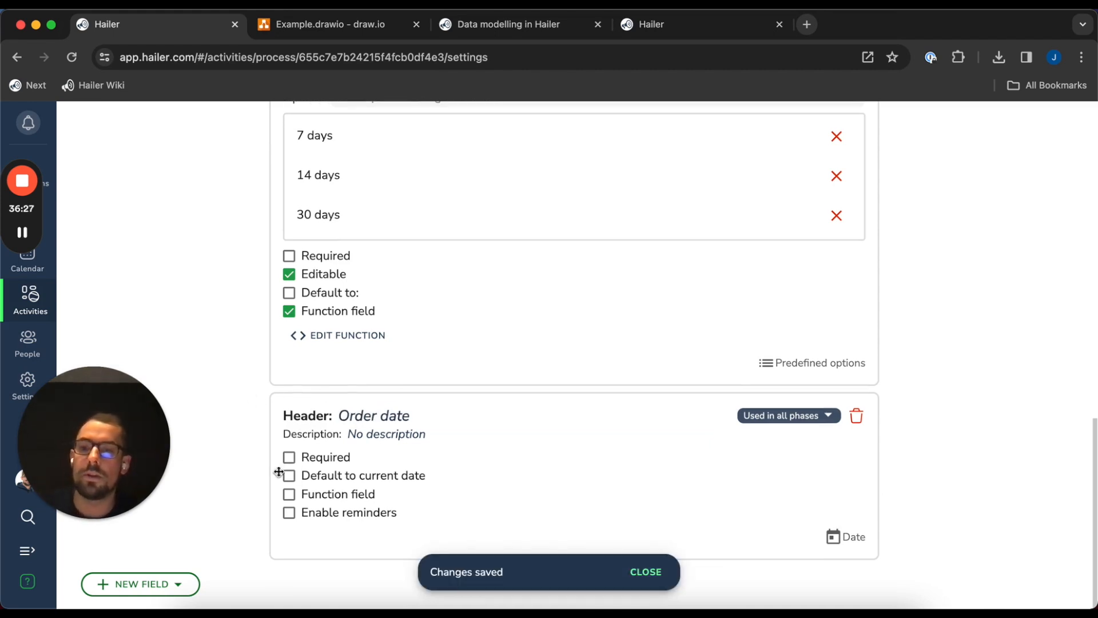
pyautogui.click(317, 458)
pyautogui.click(290, 476)
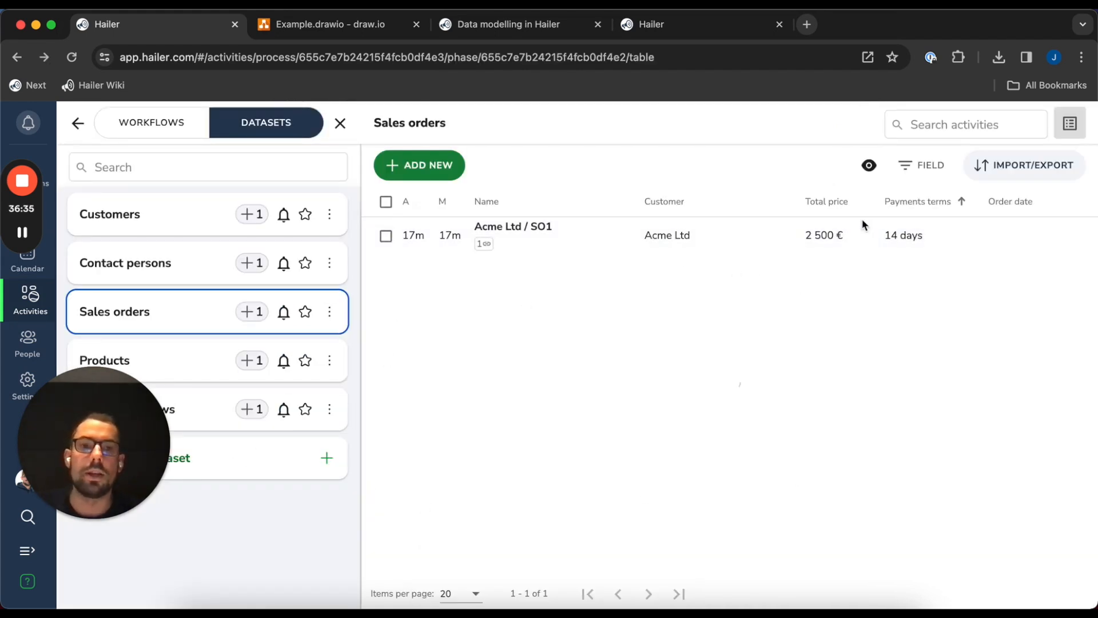
# Re-save the Acme Ltd / SO1 order so its Order date is filled in
pyautogui.click(740, 243)
pyautogui.click(872, 434)
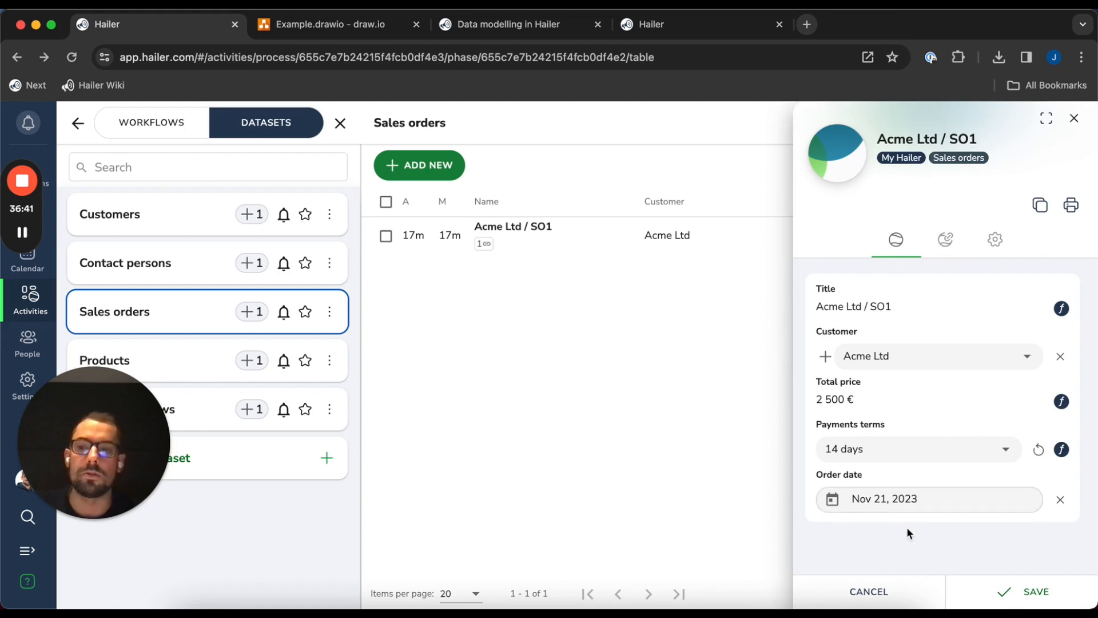
pyautogui.click(1015, 595)
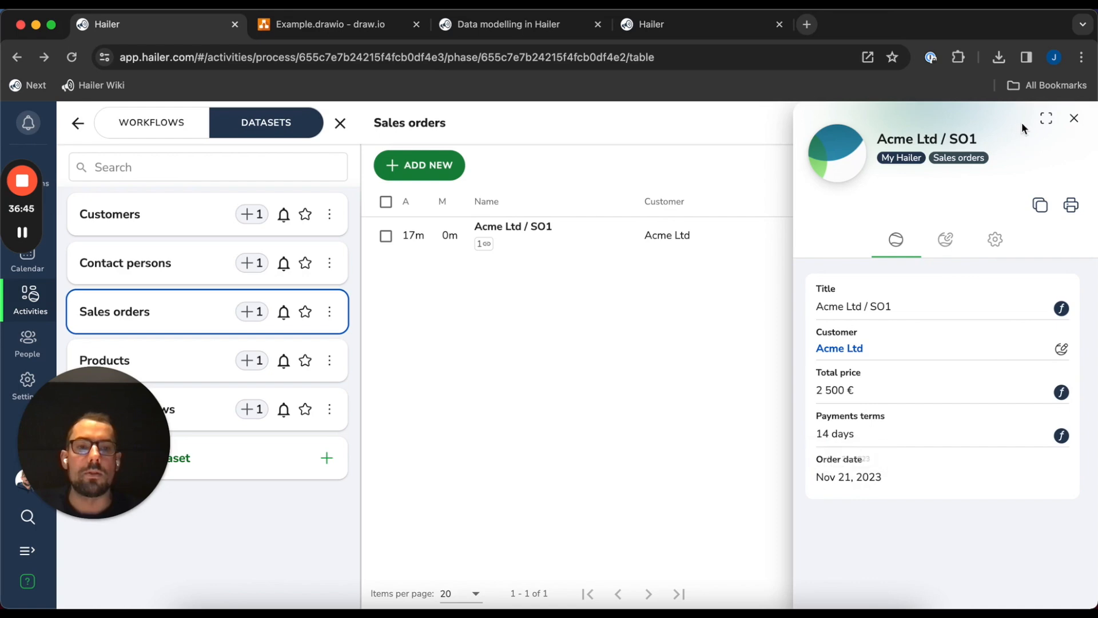
pyautogui.click(1075, 118)
# Open the Sales orders field settings and the list of new field types
pyautogui.click(330, 311)
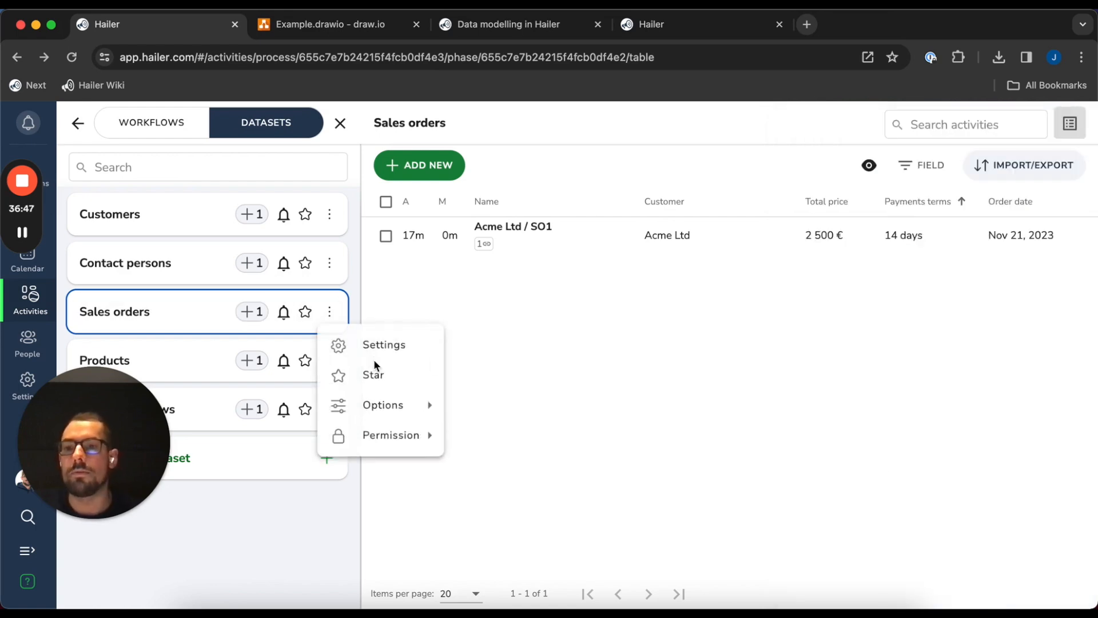
pyautogui.click(417, 338)
pyautogui.click(403, 192)
pyautogui.click(184, 592)
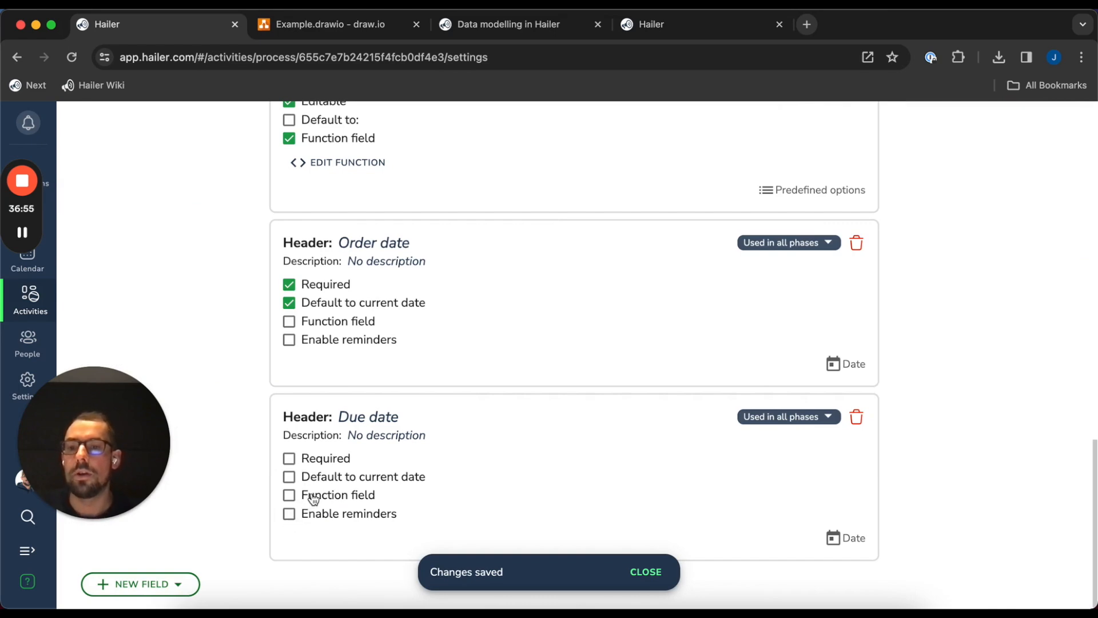
# Make Due date a function field with Order date as dependency 'orderDate'
pyautogui.click(309, 496)
pyautogui.click(485, 198)
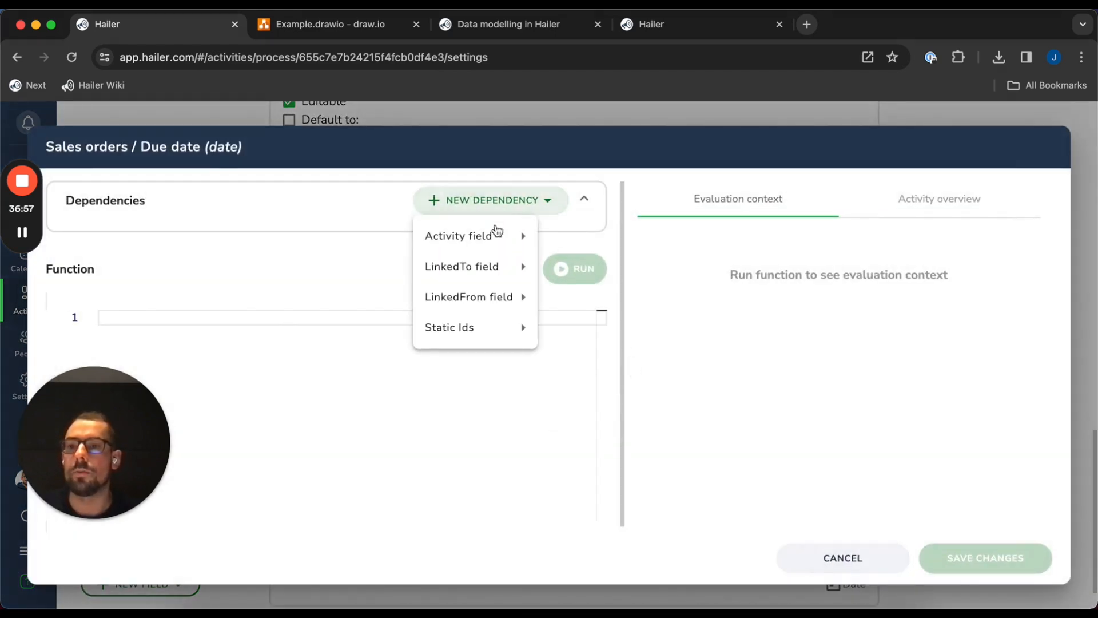
pyautogui.moveTo(457, 235)
pyautogui.click(620, 394)
pyautogui.click(159, 228)
pyautogui.write('orderDate')
pyautogui.click(336, 405)
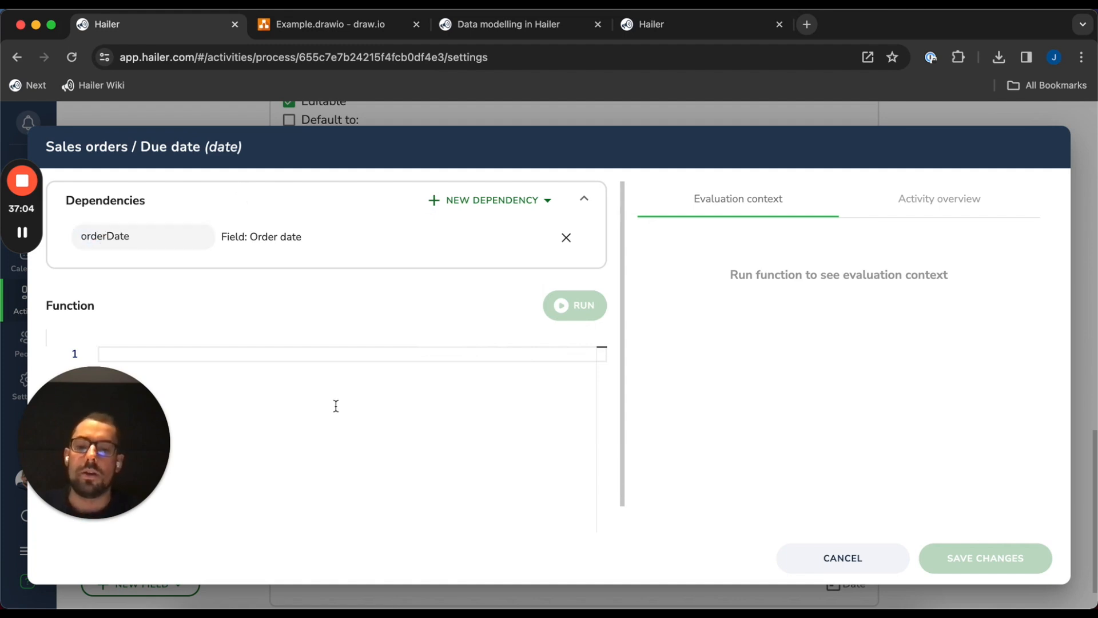
# Add Payments terms as a second dependency named 'paymentTerms'
pyautogui.click(502, 200)
pyautogui.moveTo(487, 240)
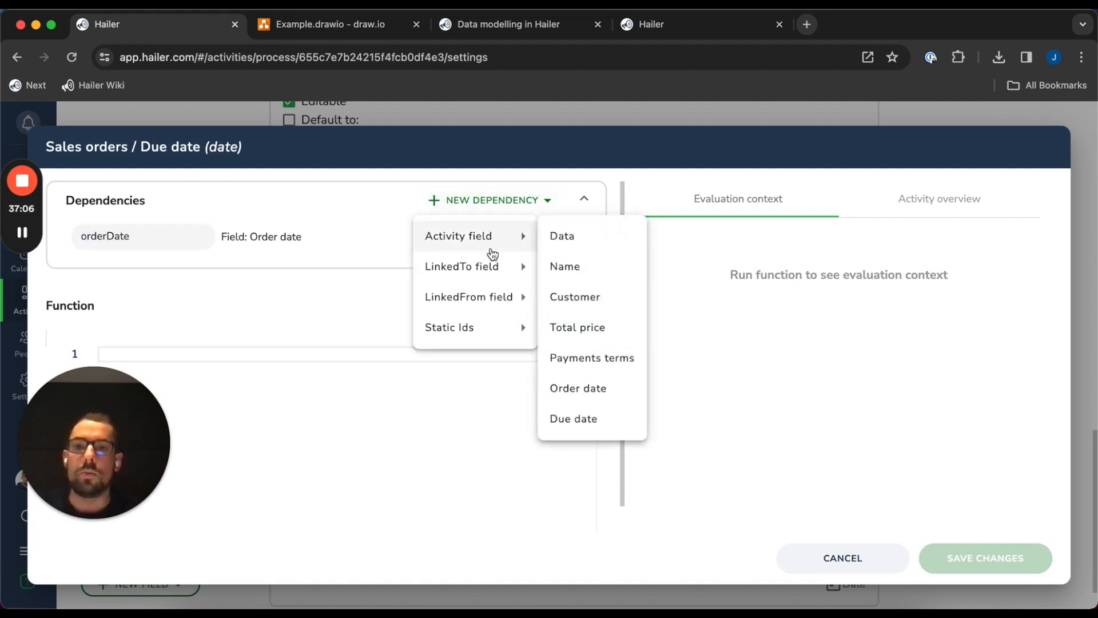
pyautogui.click(599, 364)
pyautogui.click(177, 277)
pyautogui.write('paymentTerms')
pyautogui.moveTo(117, 451); pyautogui.dragTo(724, 555)
pyautogui.click(309, 382)
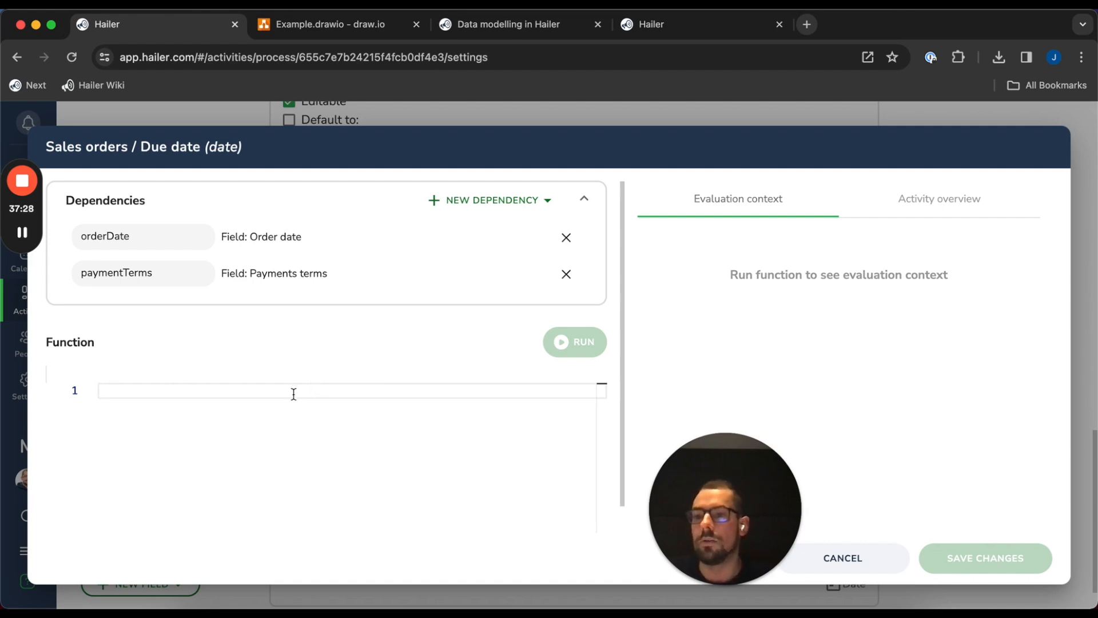
# Declare a paymentTerms constant using parseInt(dep.paymentTerms) with a fallback value
pyautogui.write('const payment')
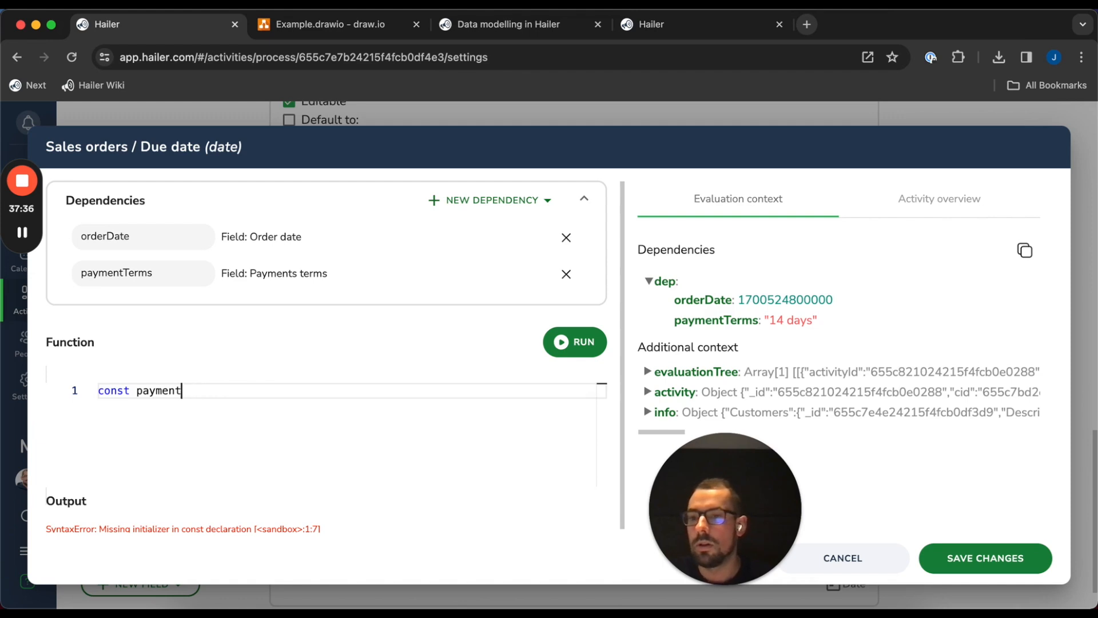
pyautogui.write('Terms = ')
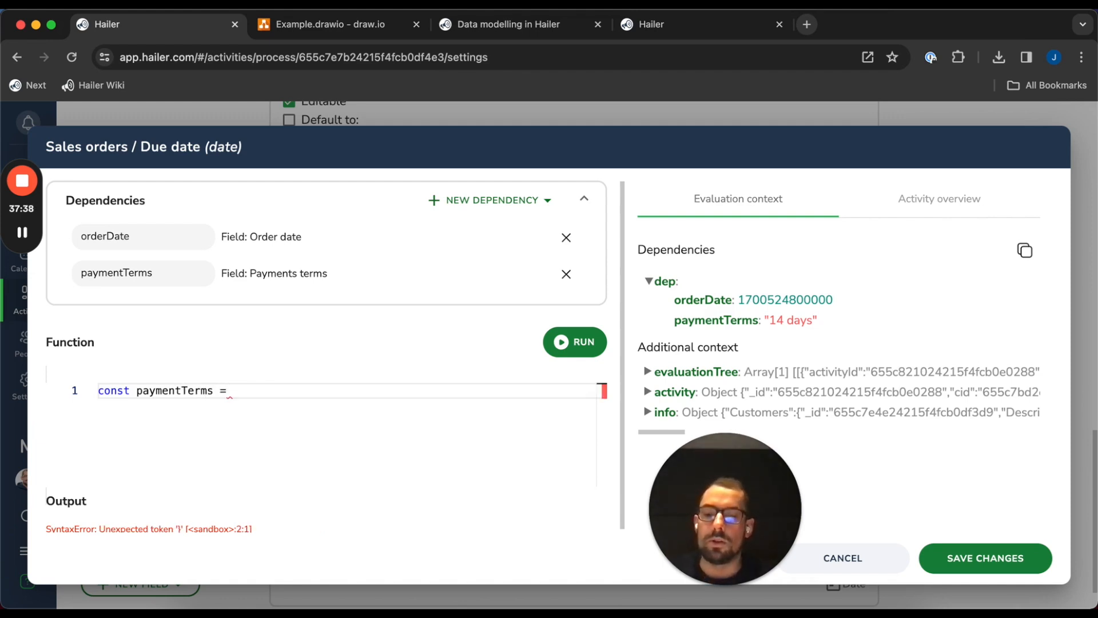
pyautogui.write('dep.p')
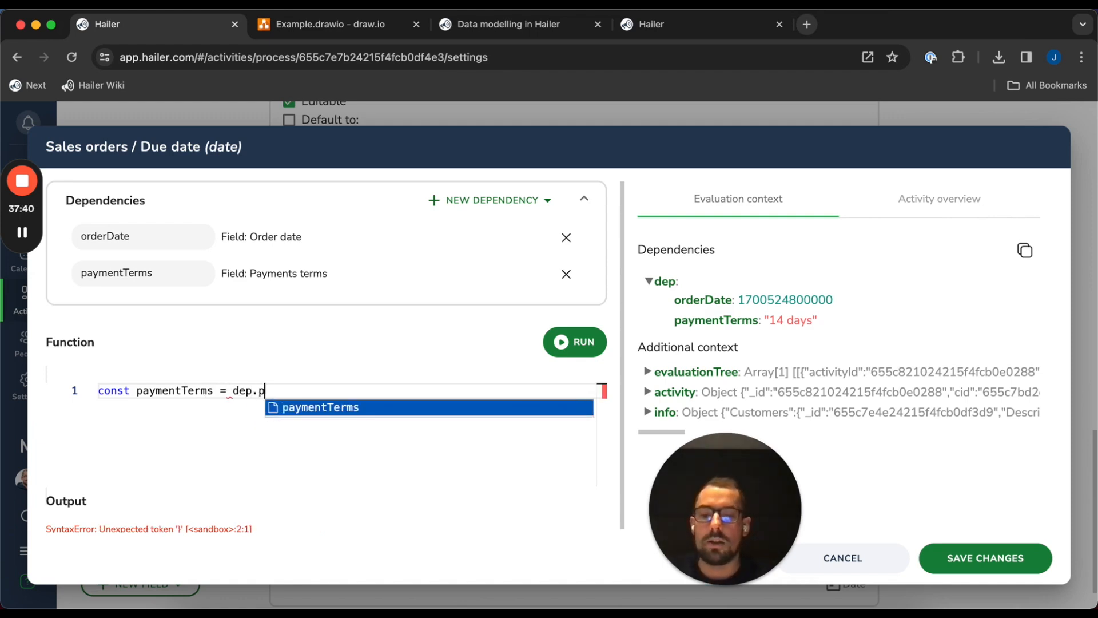
pyautogui.write('aymentTerms &&')
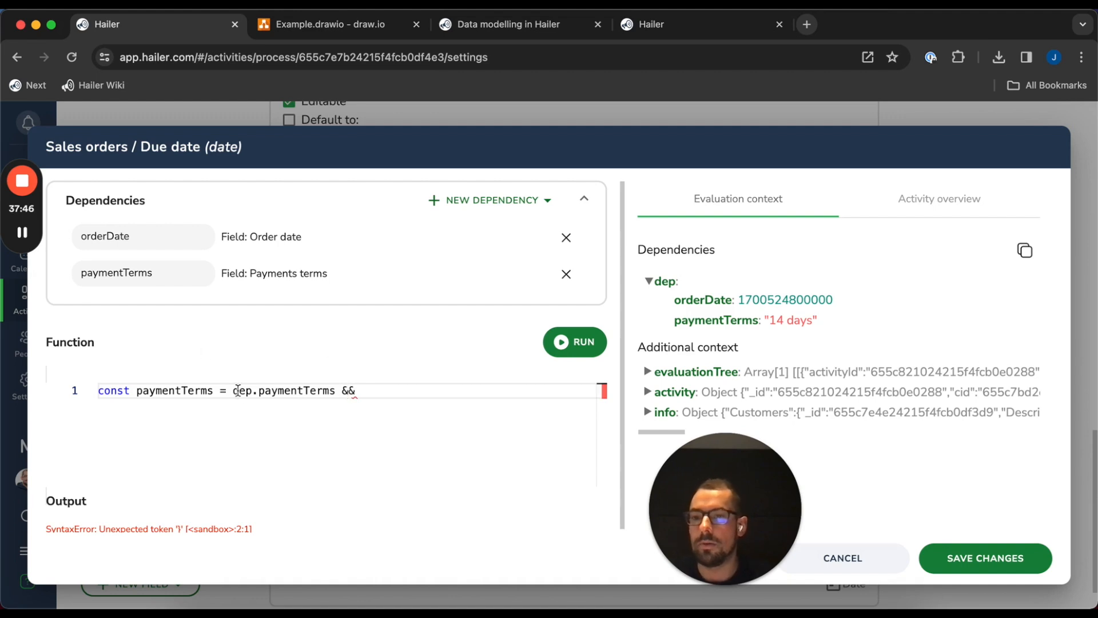
pyautogui.write('(')
pyautogui.press('Return')
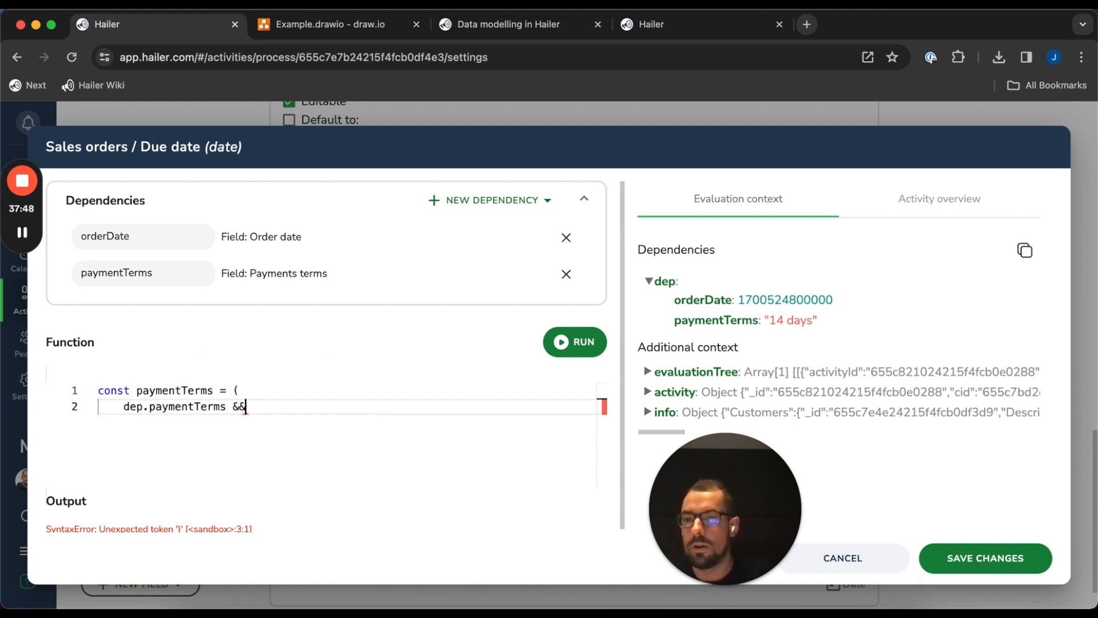
pyautogui.press('Return')
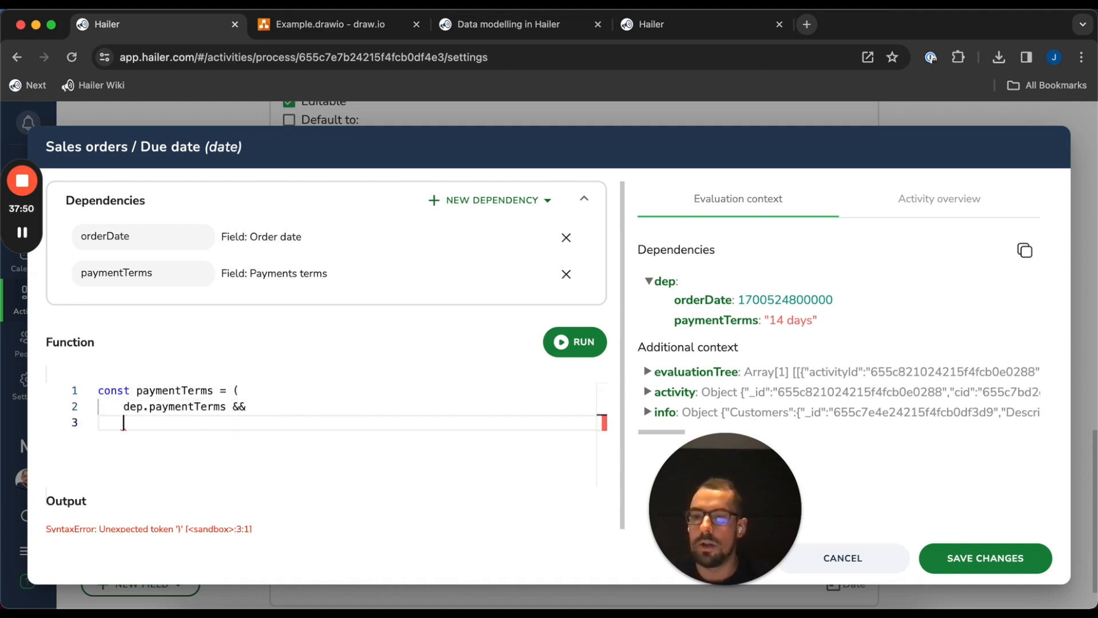
pyautogui.write('parseInt')
pyautogui.write('(dep.payme')
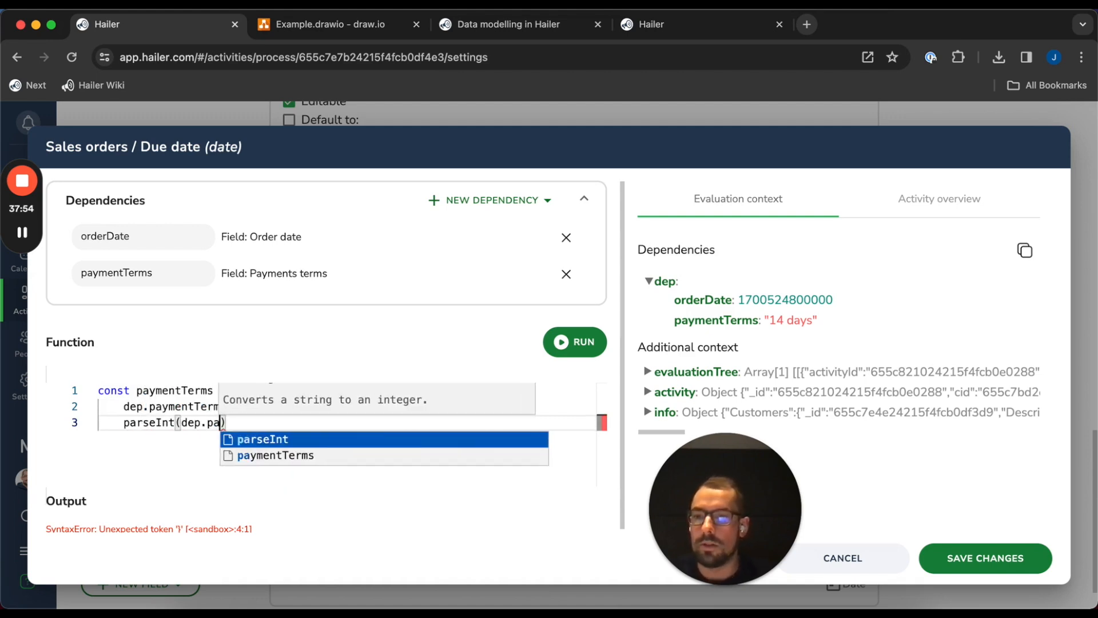
pyautogui.write('nt')
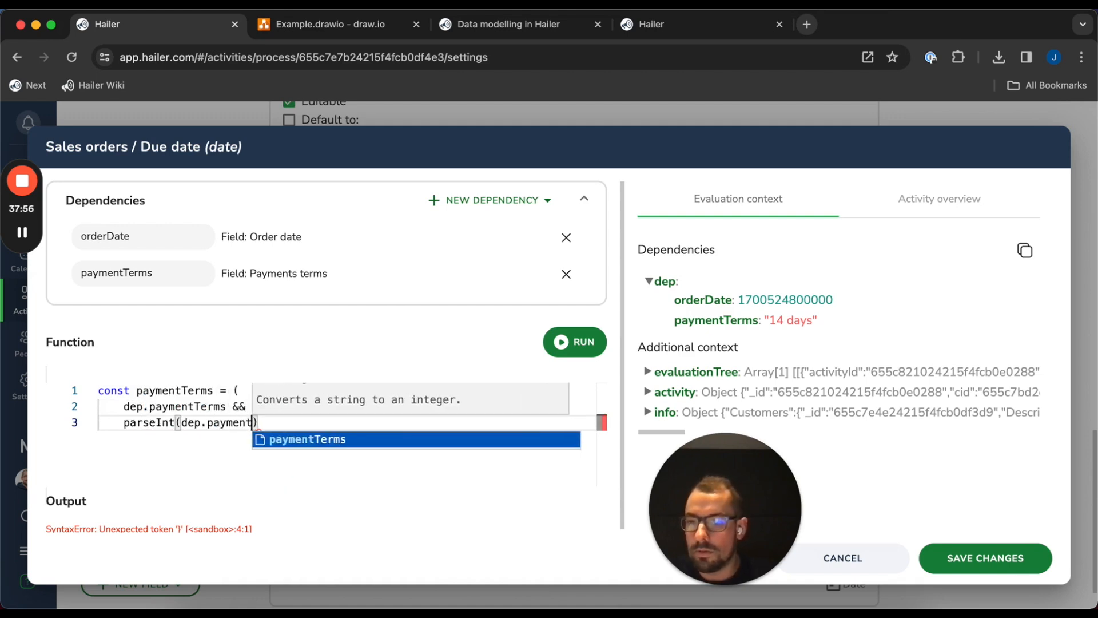
pyautogui.write('Terms')
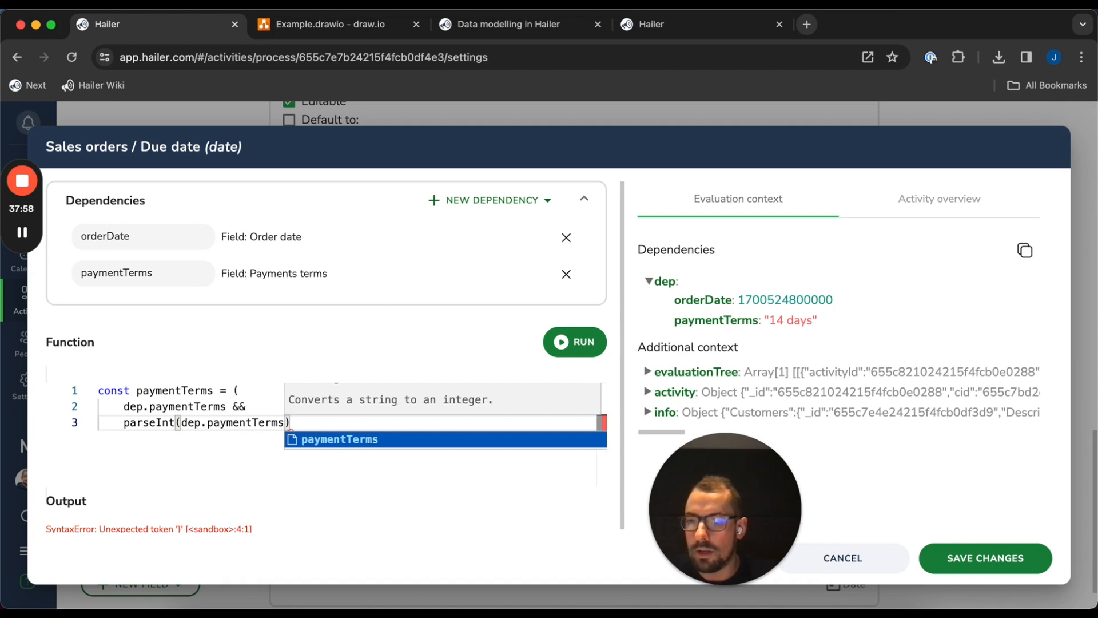
pyautogui.press('Right')
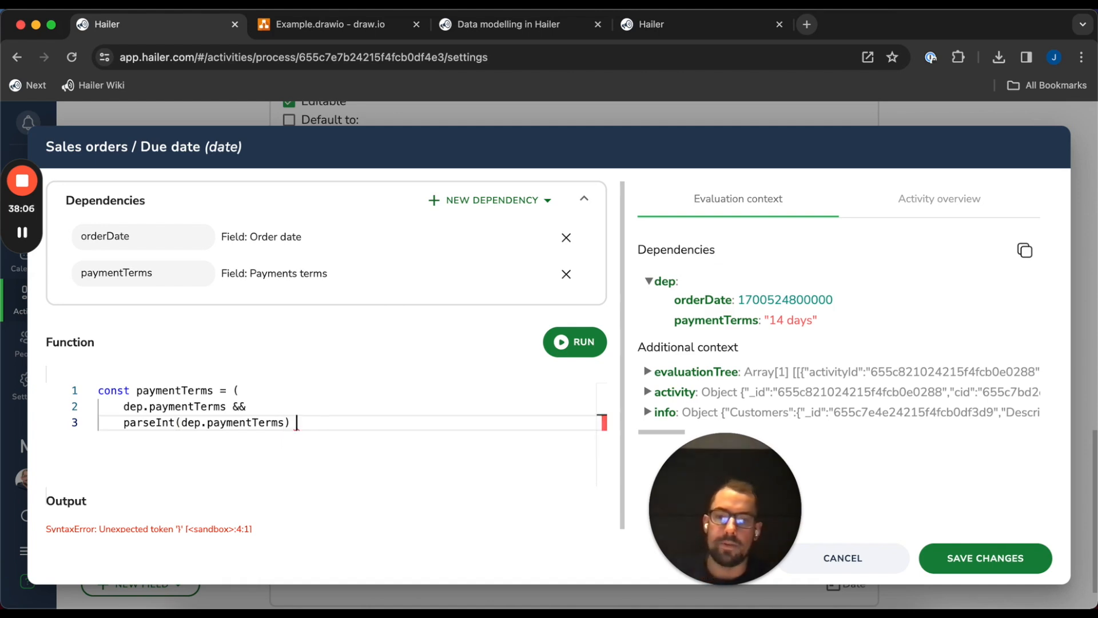
pyautogui.write('||')
pyautogui.press('Return')
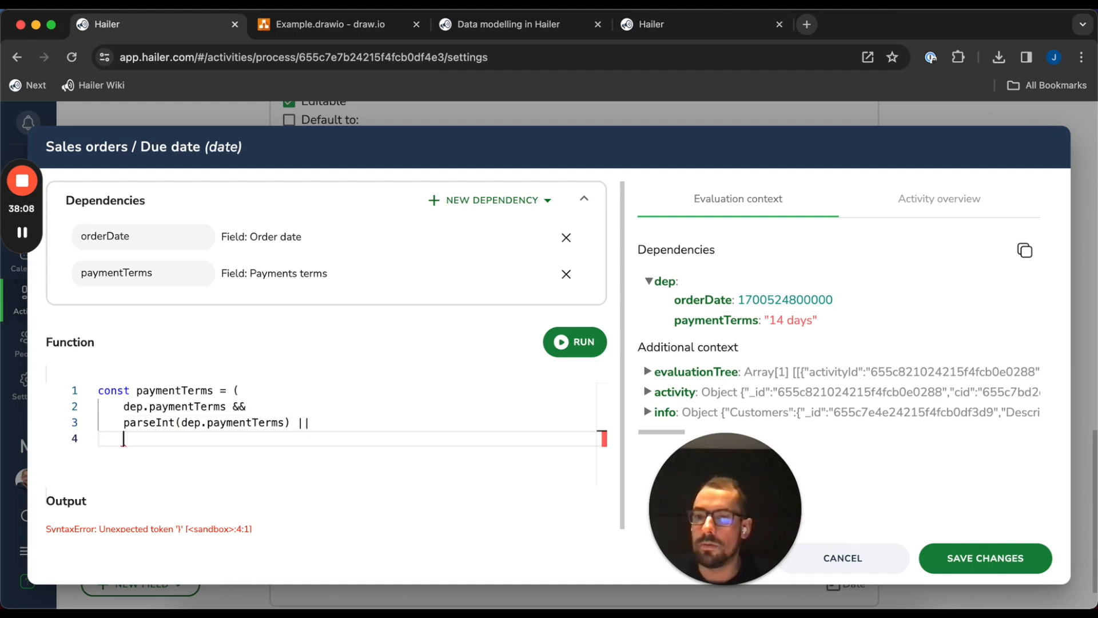
pyautogui.scroll(-1, 221, 396)
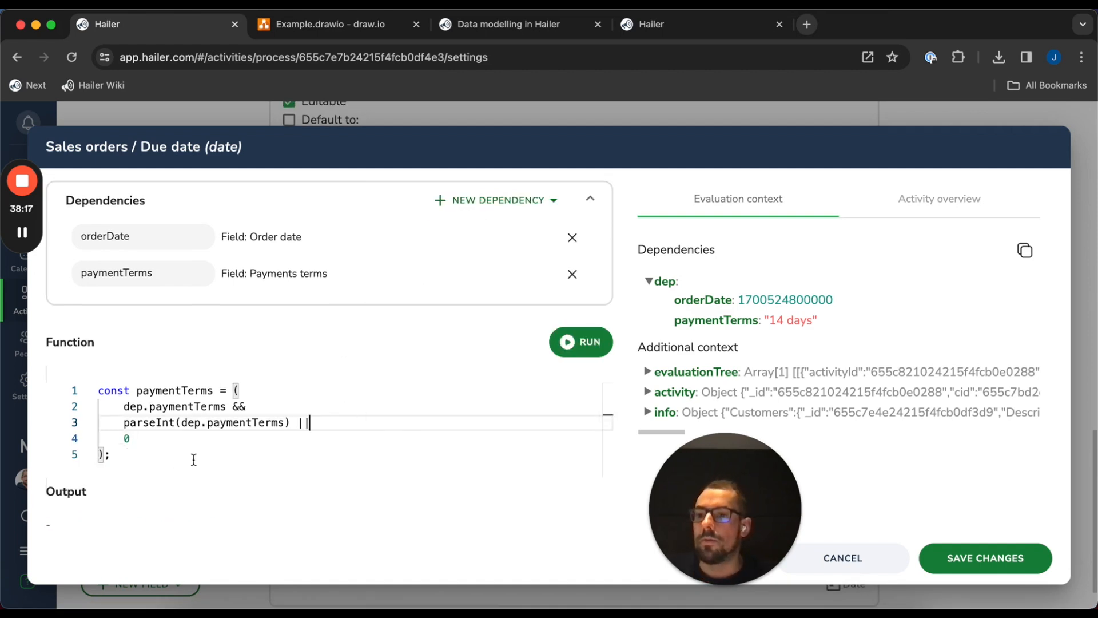
pyautogui.press('Down')
pyautogui.press('Down')
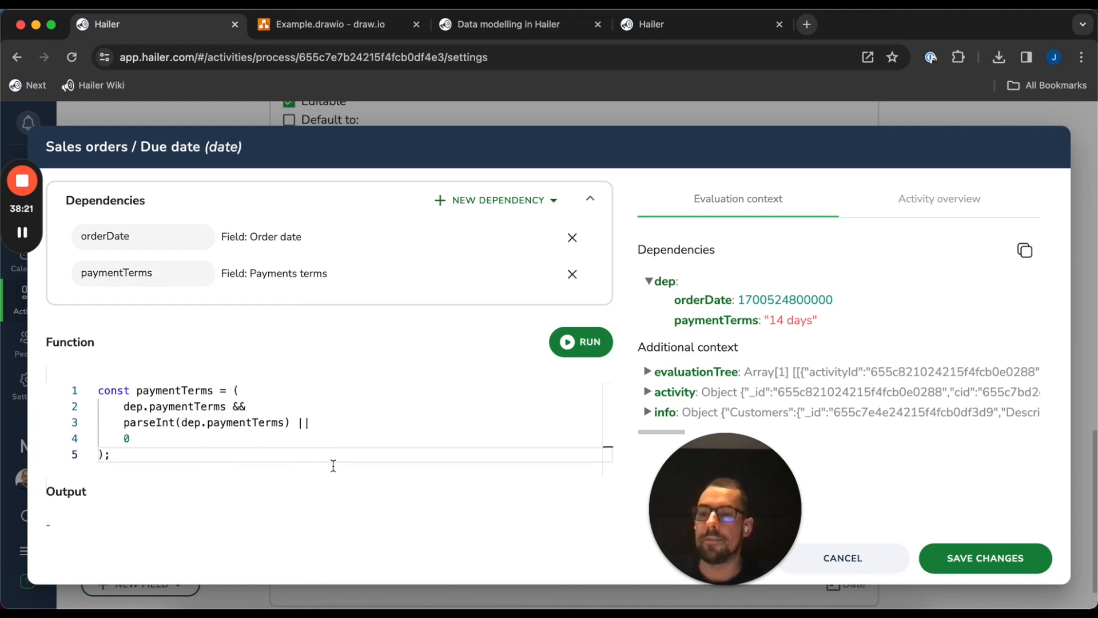
# Return dep.orderDate + paymentTerms * 24 * 60 * 60 * 1000 as the Due date
pyautogui.press('Return')
pyautogui.press('Return')
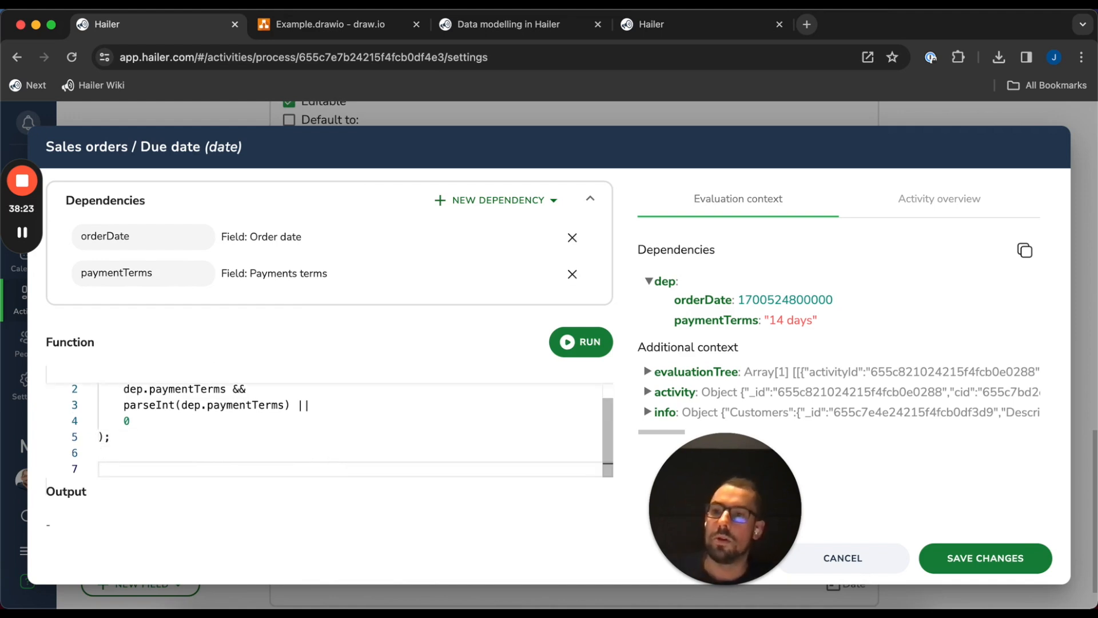
pyautogui.write('return ')
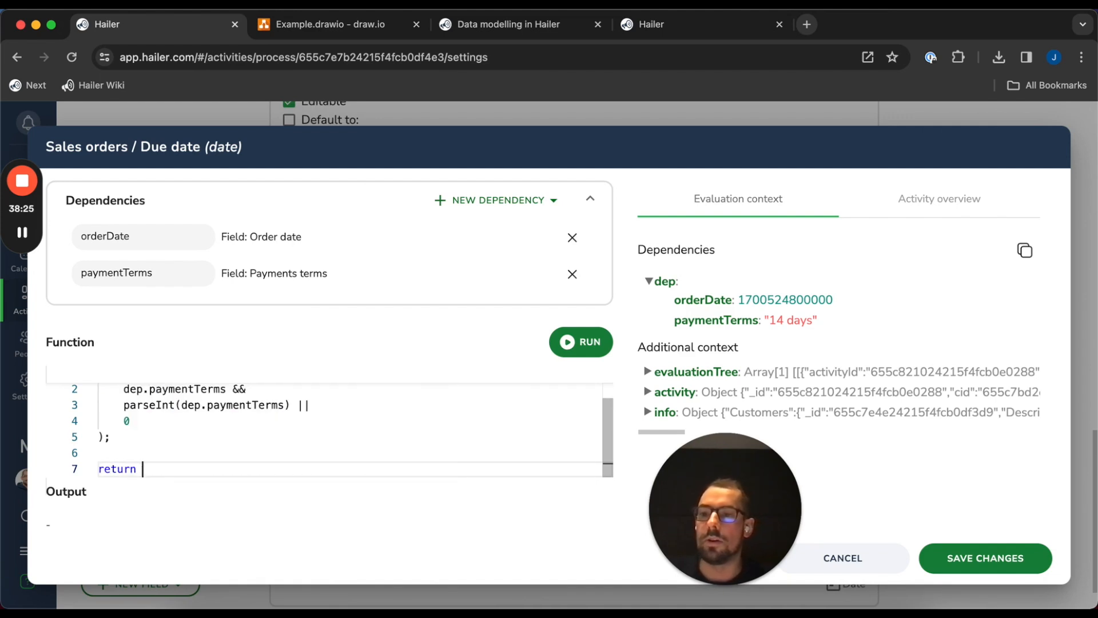
pyautogui.write('(')
pyautogui.press('Return')
pyautogui.write('dep.orderDate +')
pyautogui.press('Return')
pyautogui.write('(')
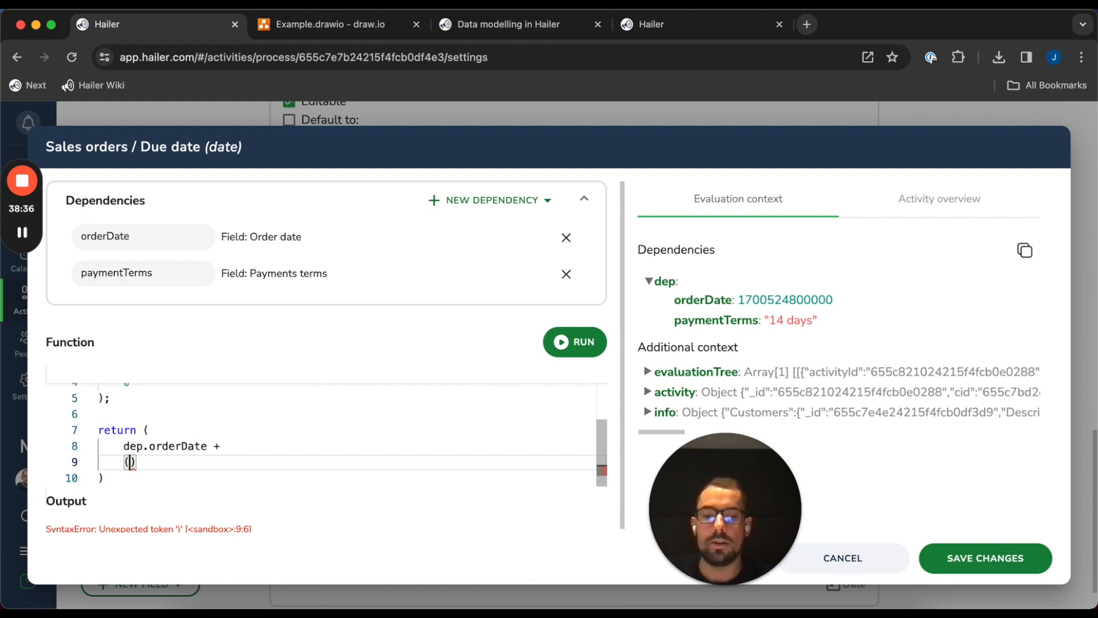
pyautogui.write('paymentTerms')
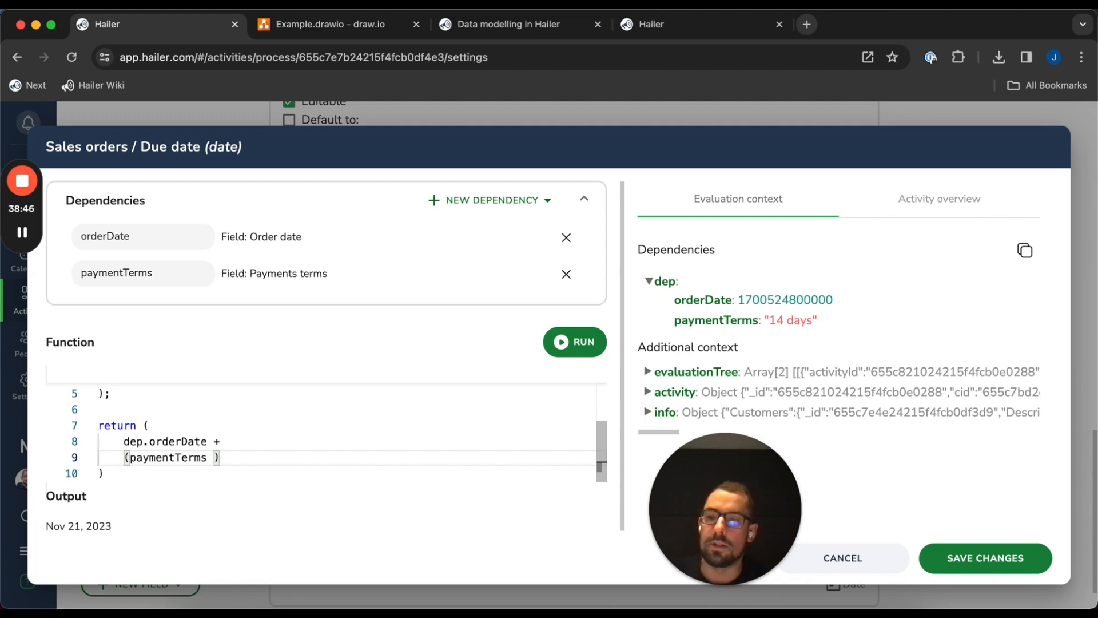
pyautogui.write('* ')
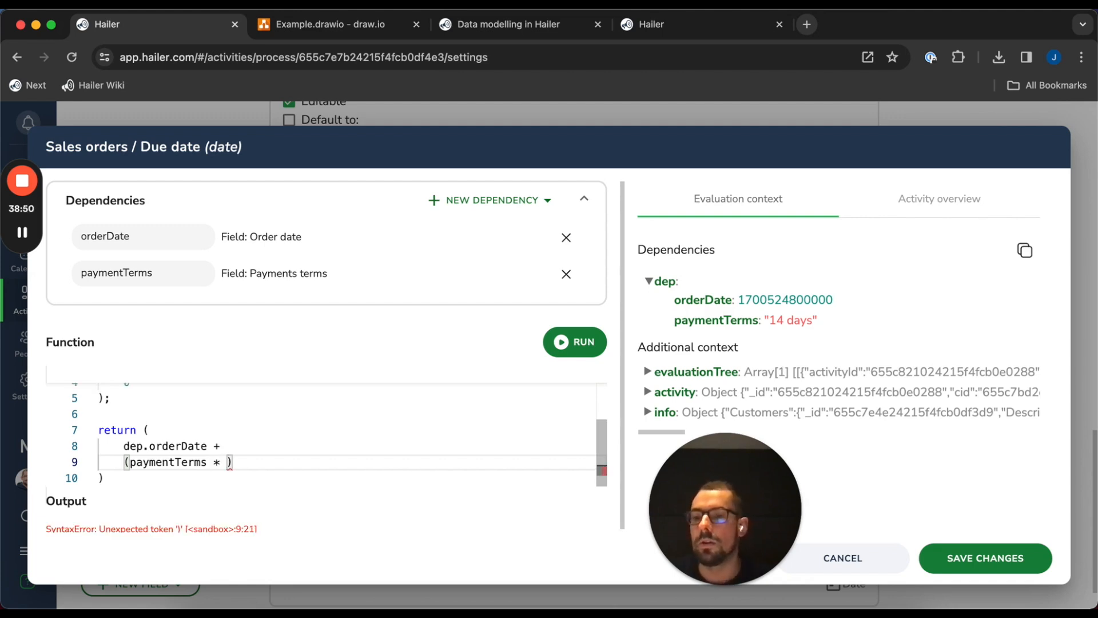
pyautogui.write('24 *')
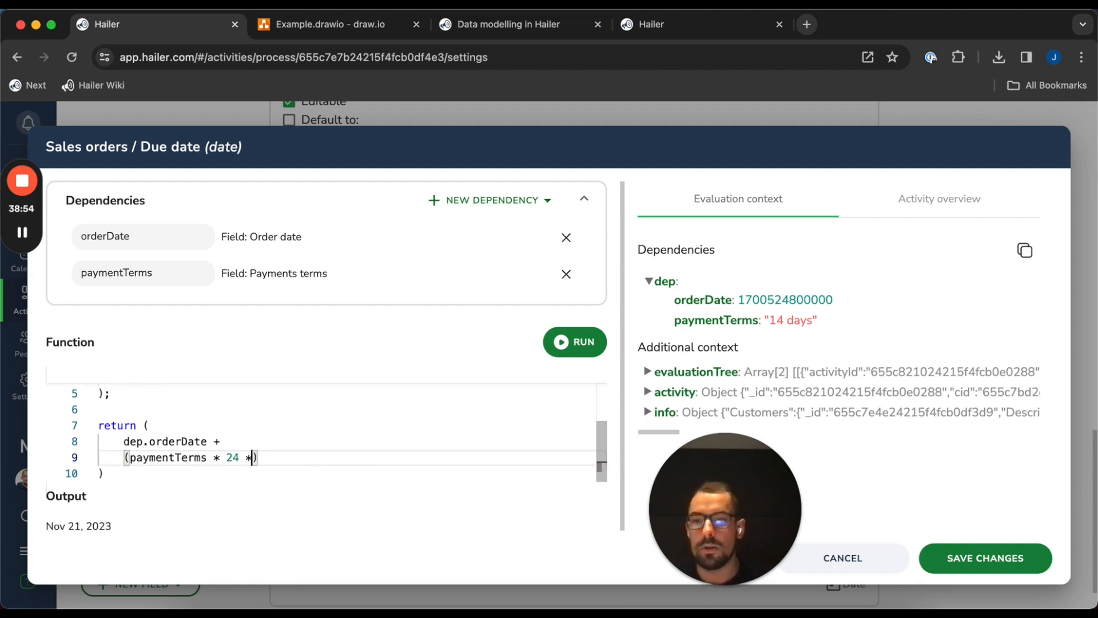
pyautogui.write(' 60 ')
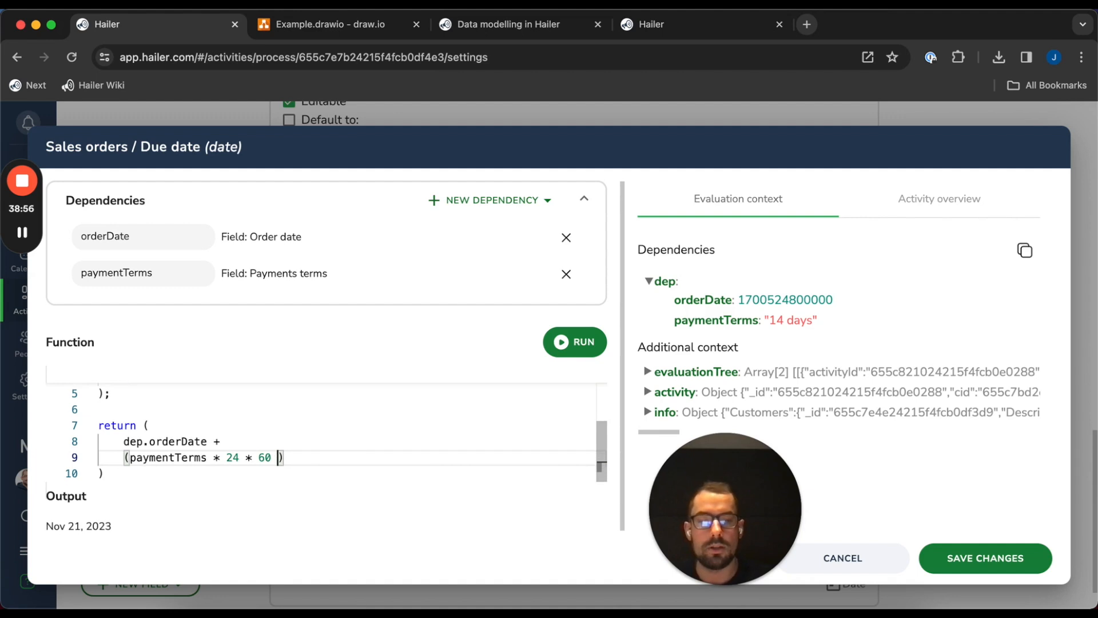
pyautogui.write('* 60')
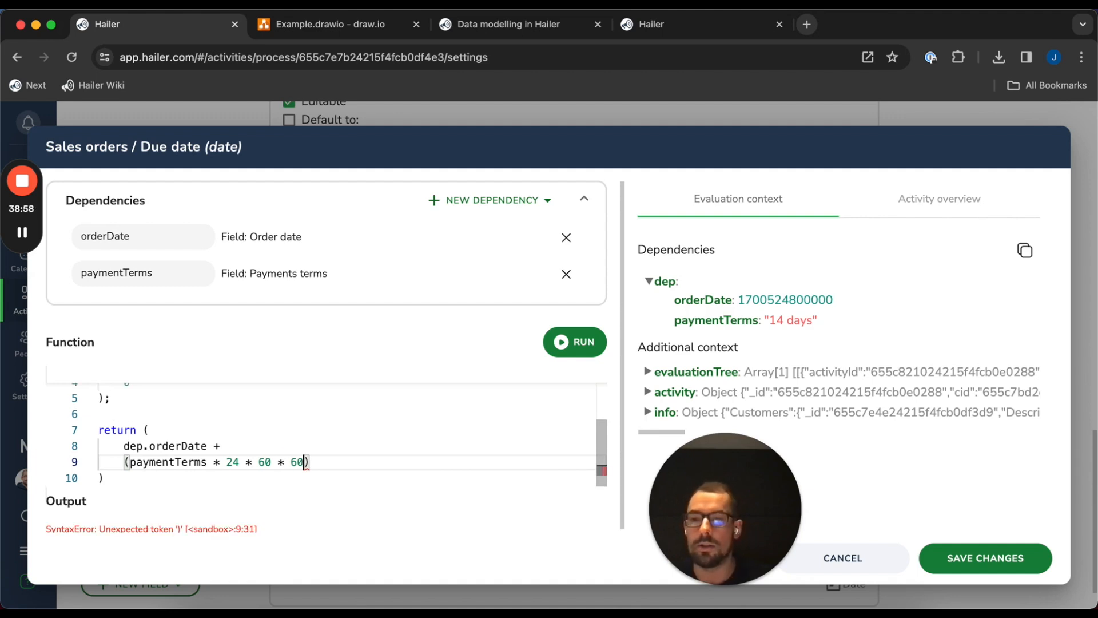
pyautogui.write(' * 1')
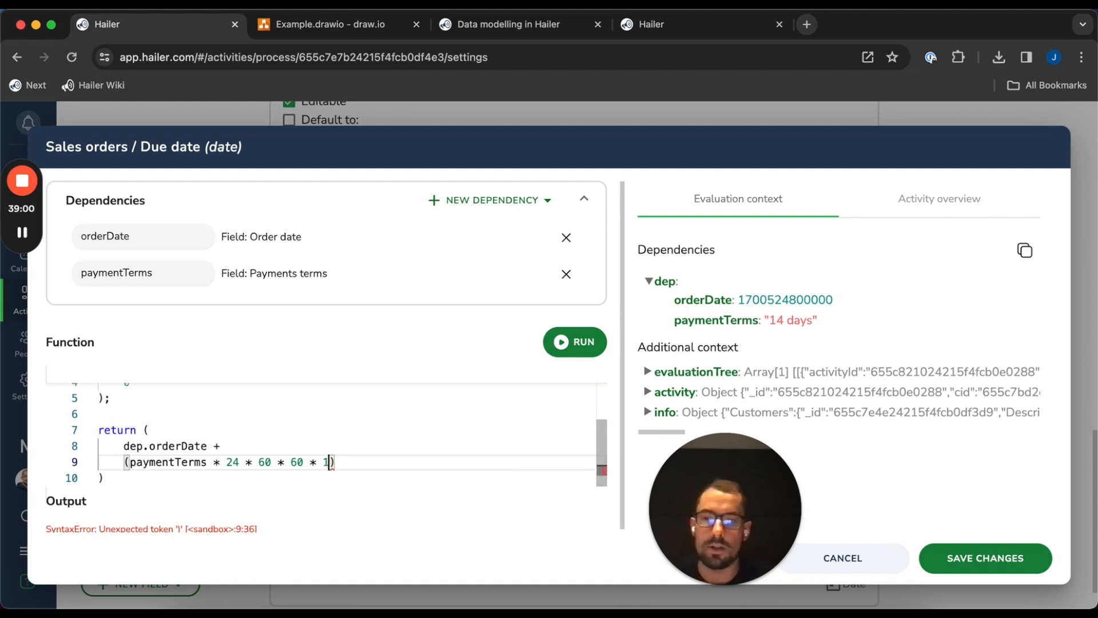
pyautogui.write('000')
pyautogui.click(379, 468)
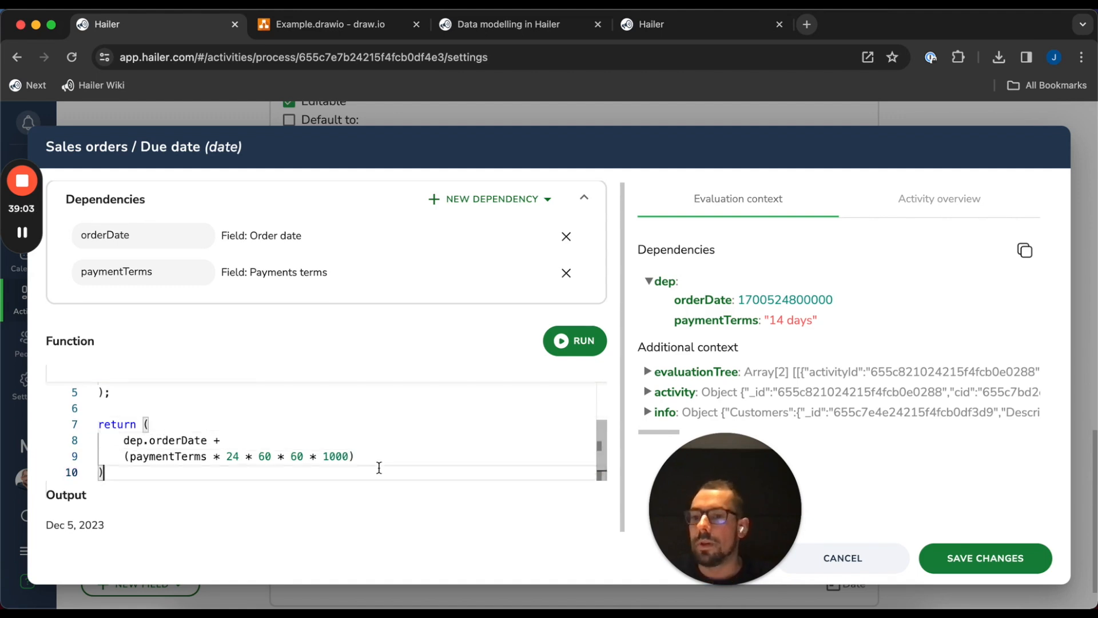
pyautogui.scroll(3, 208, 465)
pyautogui.scroll(-3, 208, 465)
pyautogui.write(';')
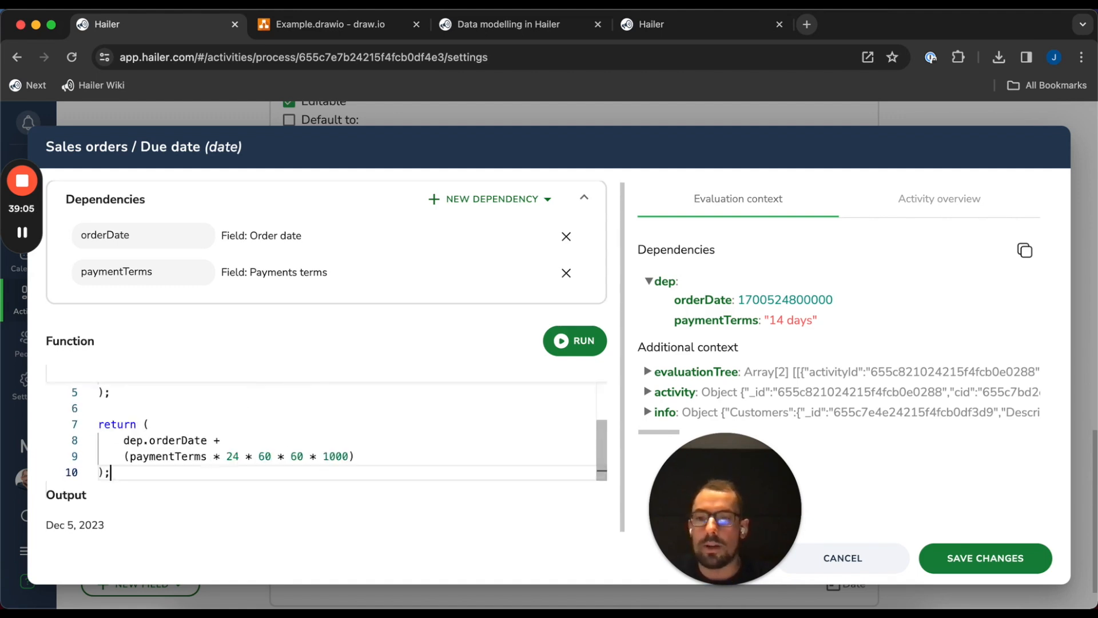
# Save the Due date function and keep working while activities refresh
pyautogui.click(1029, 563)
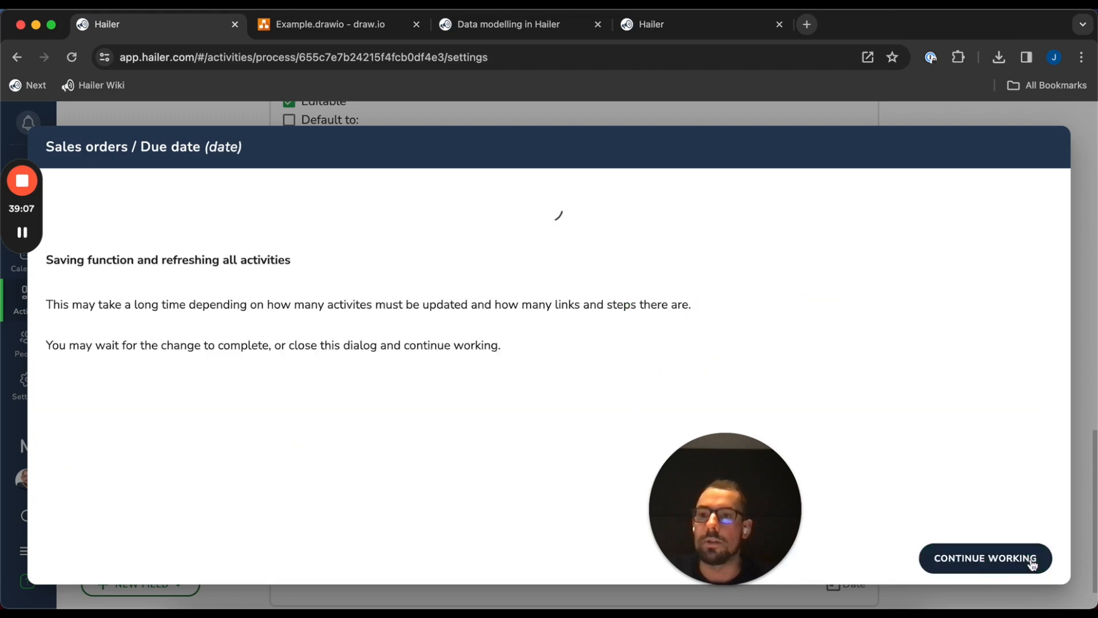
pyautogui.click(1032, 565)
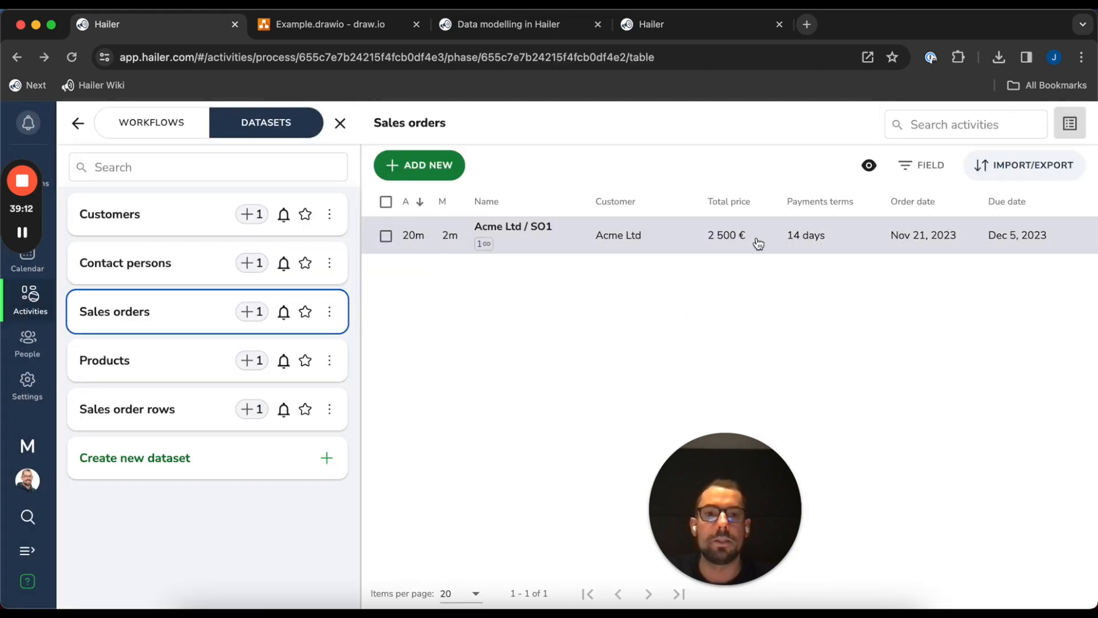
pyautogui.click(753, 239)
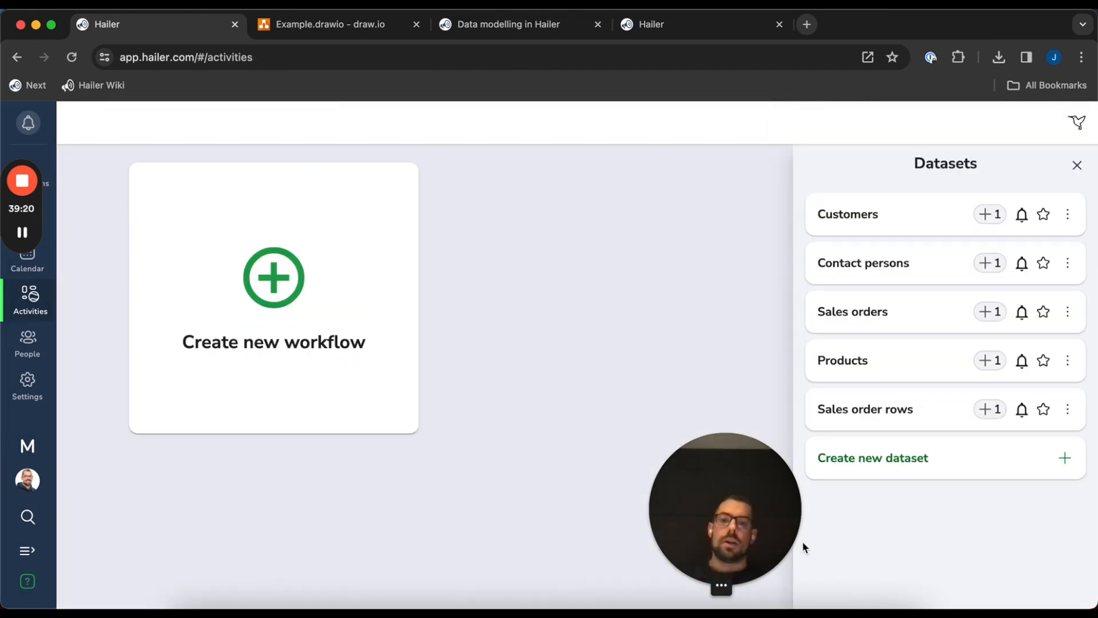
pyautogui.moveTo(720, 530); pyautogui.dragTo(2, 552)
pyautogui.click(616, 348)
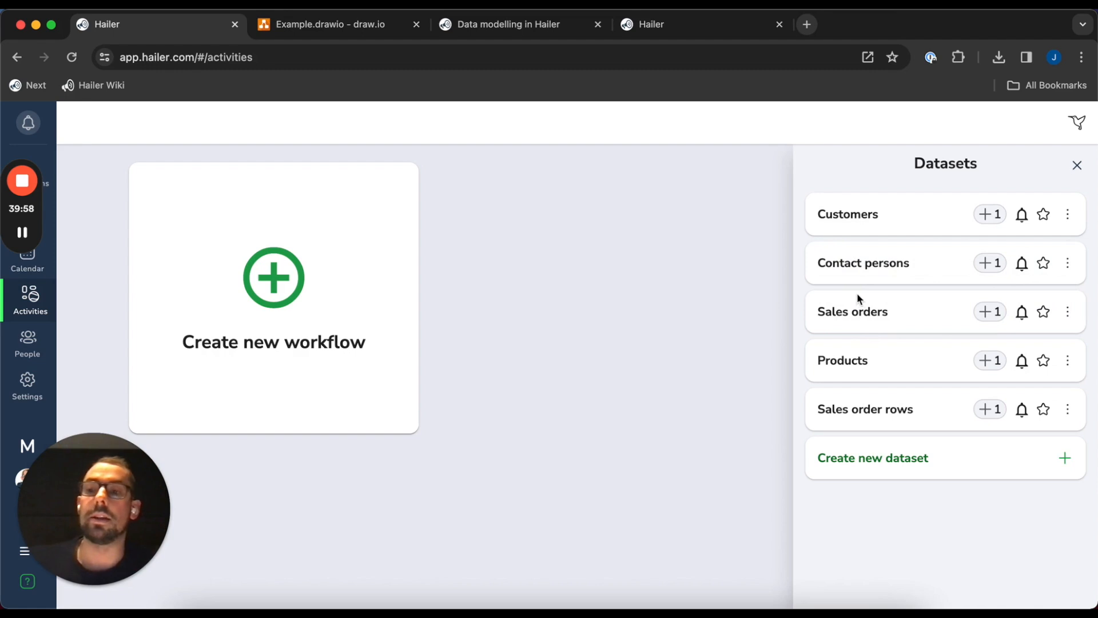
# Change the Sales orders dataset type to Workflow
pyautogui.click(1069, 314)
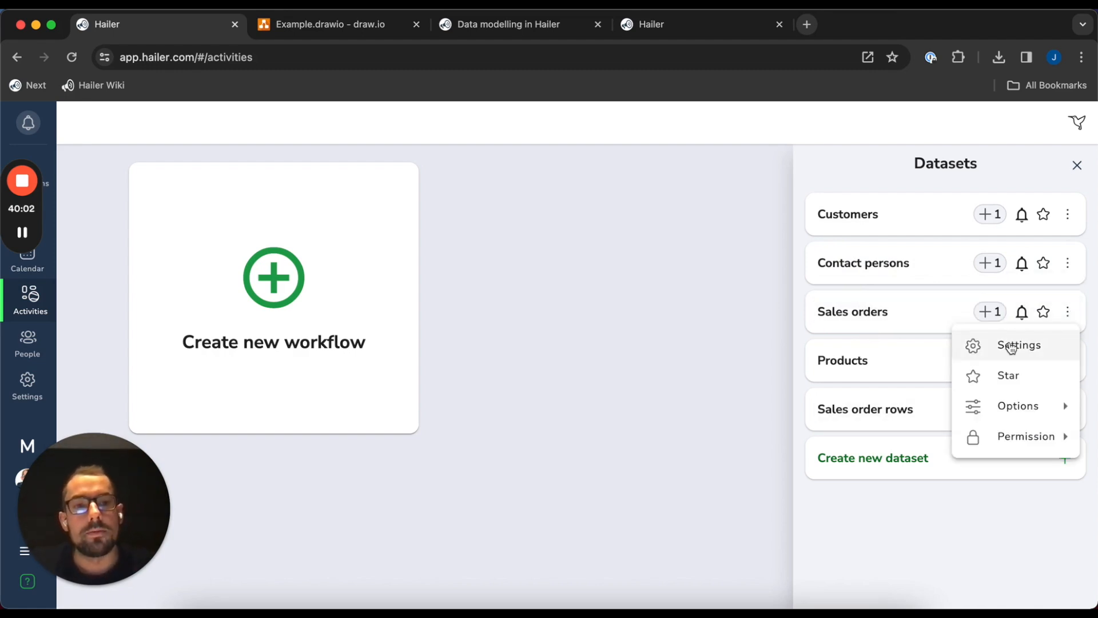
pyautogui.click(1011, 347)
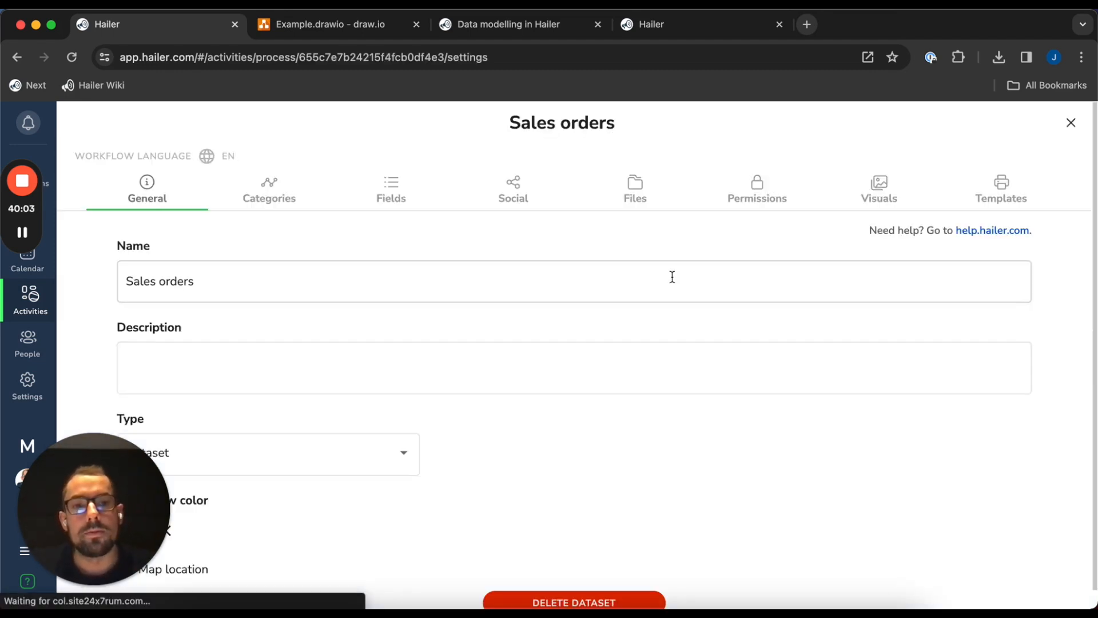
pyautogui.click(370, 452)
pyautogui.click(290, 413)
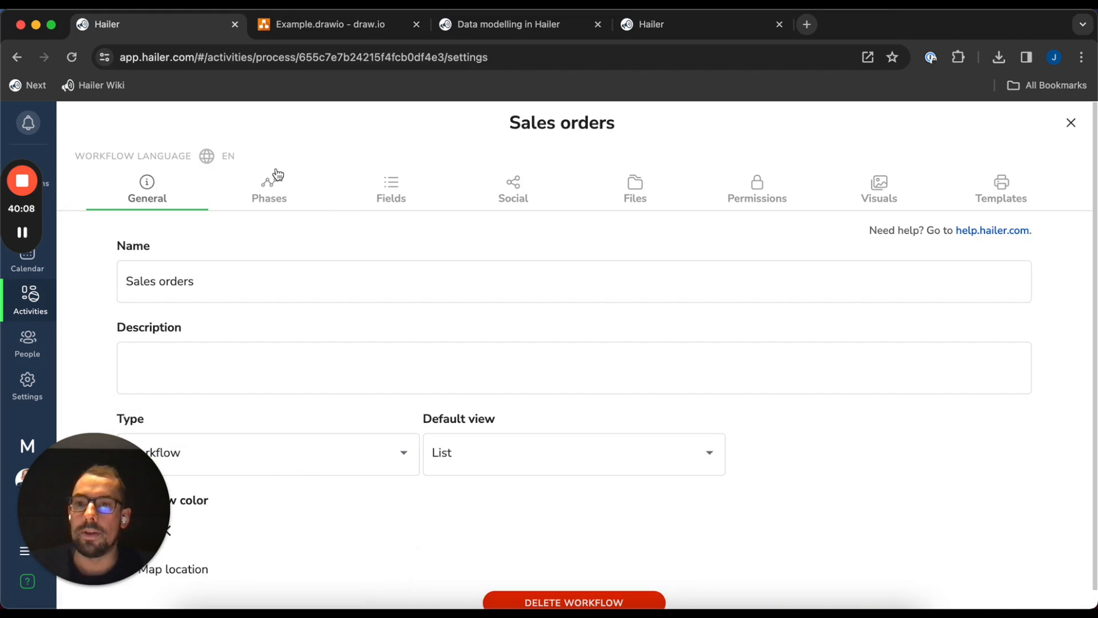
# Create the phases Drafts, Ordered and Delivered
pyautogui.click(286, 200)
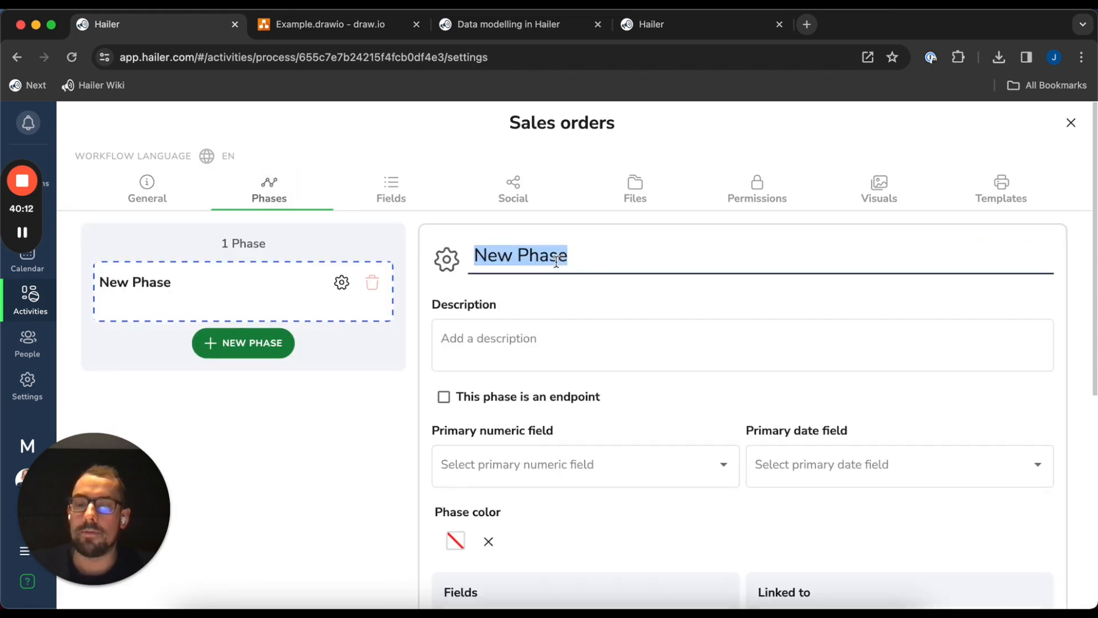
pyautogui.write('O')
pyautogui.press('BackSpace')
pyautogui.write('Drafts')
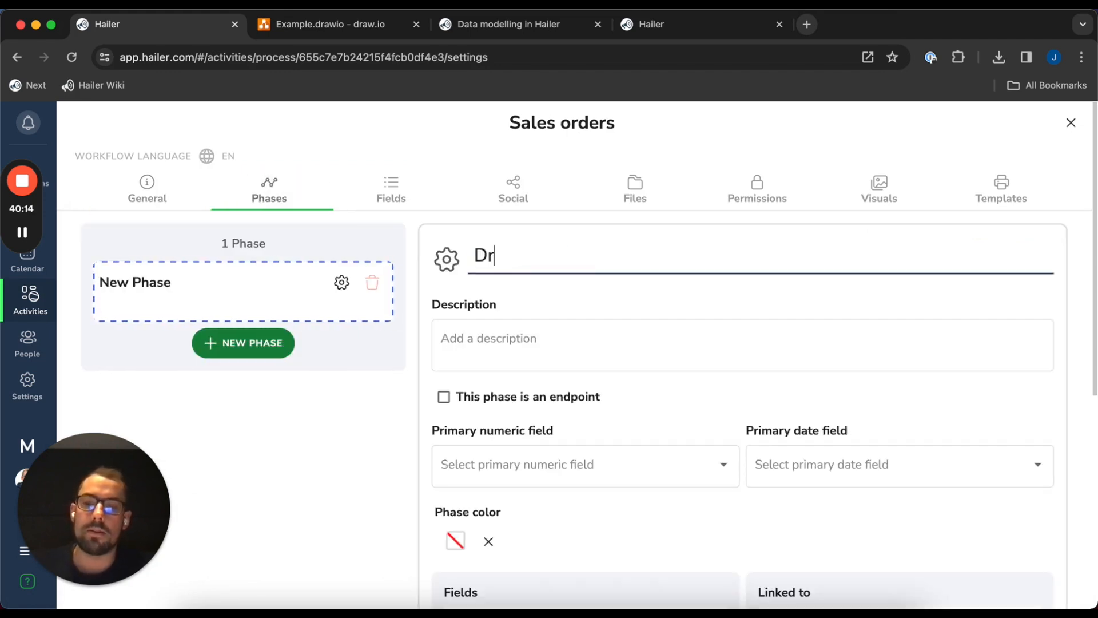
pyautogui.press('Return')
pyautogui.click(617, 262)
pyautogui.write('Ordered')
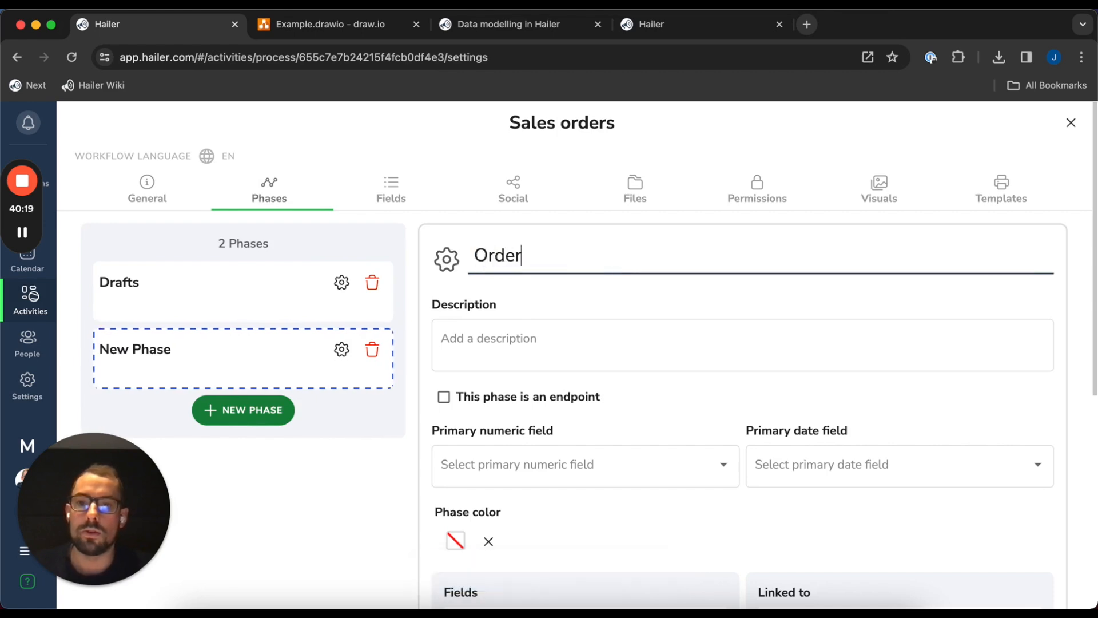
pyautogui.press('Return')
pyautogui.write('Delivered')
# Link Drafts to the Ordered and Delivered phases
pyautogui.scroll(6, 753, 416)
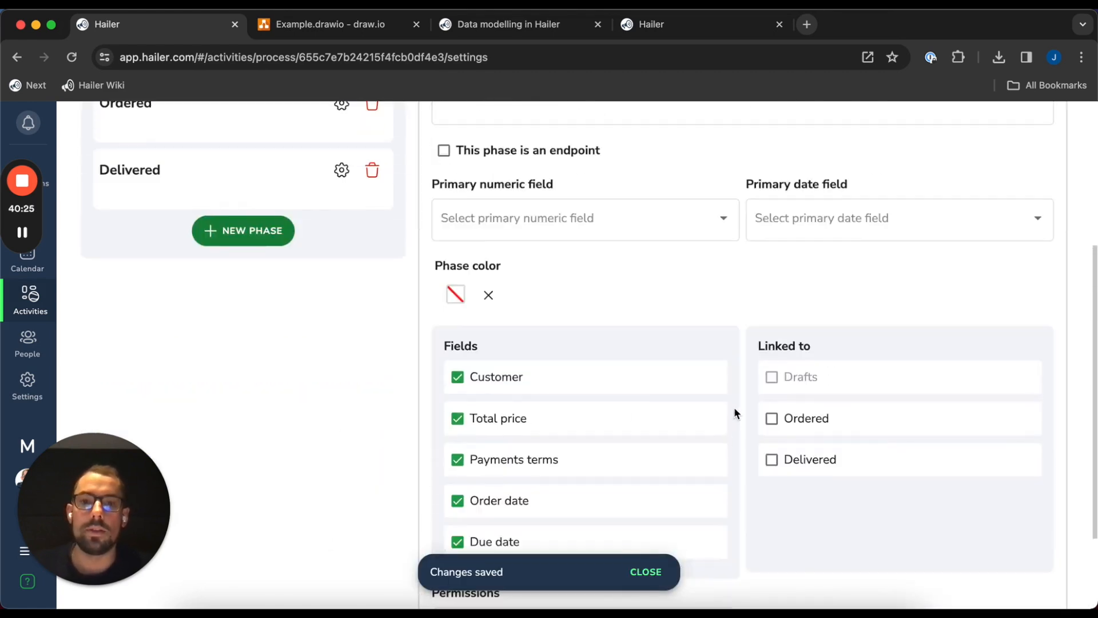
pyautogui.scroll(-6, 865, 438)
pyautogui.click(803, 300)
pyautogui.click(810, 341)
pyautogui.scroll(2, 941, 451)
pyautogui.scroll(4, 761, 460)
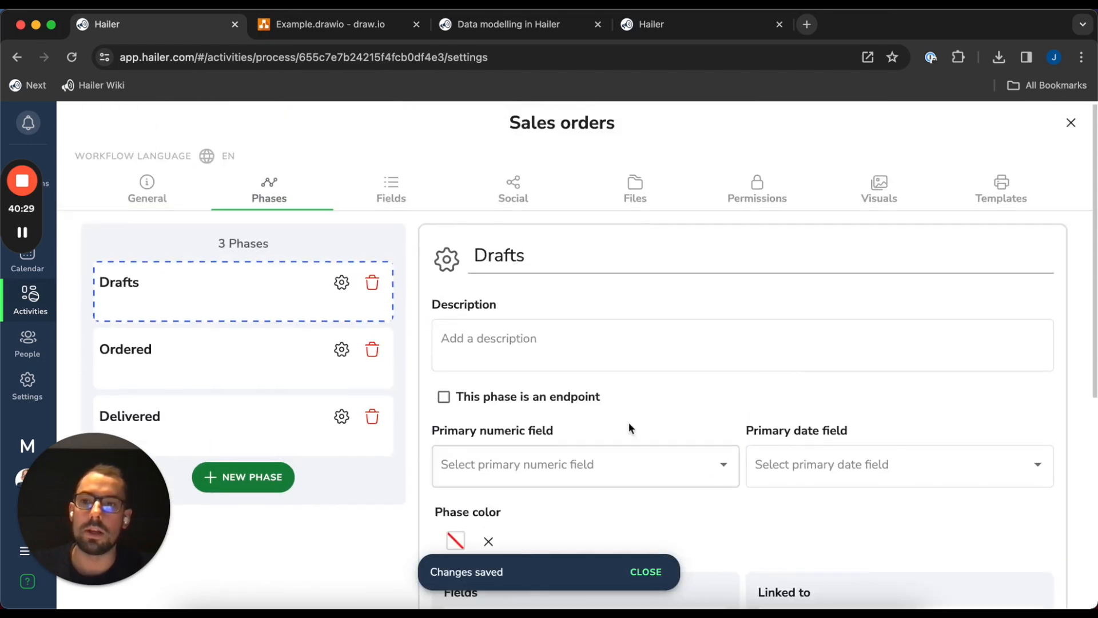
pyautogui.click(235, 358)
pyautogui.scroll(-6, 806, 404)
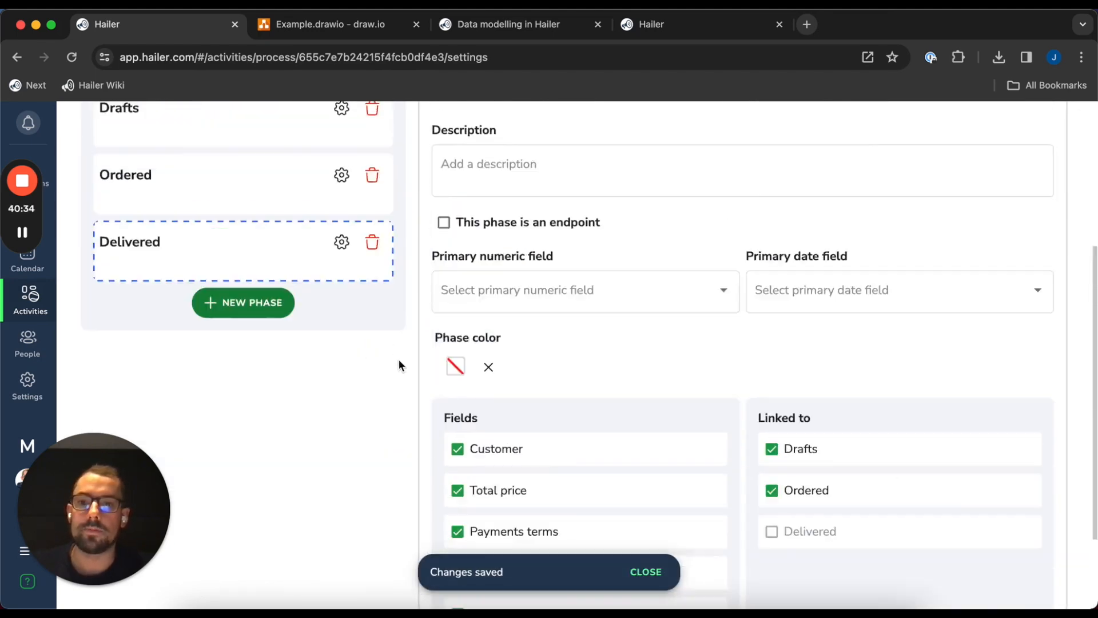
pyautogui.scroll(4, 383, 446)
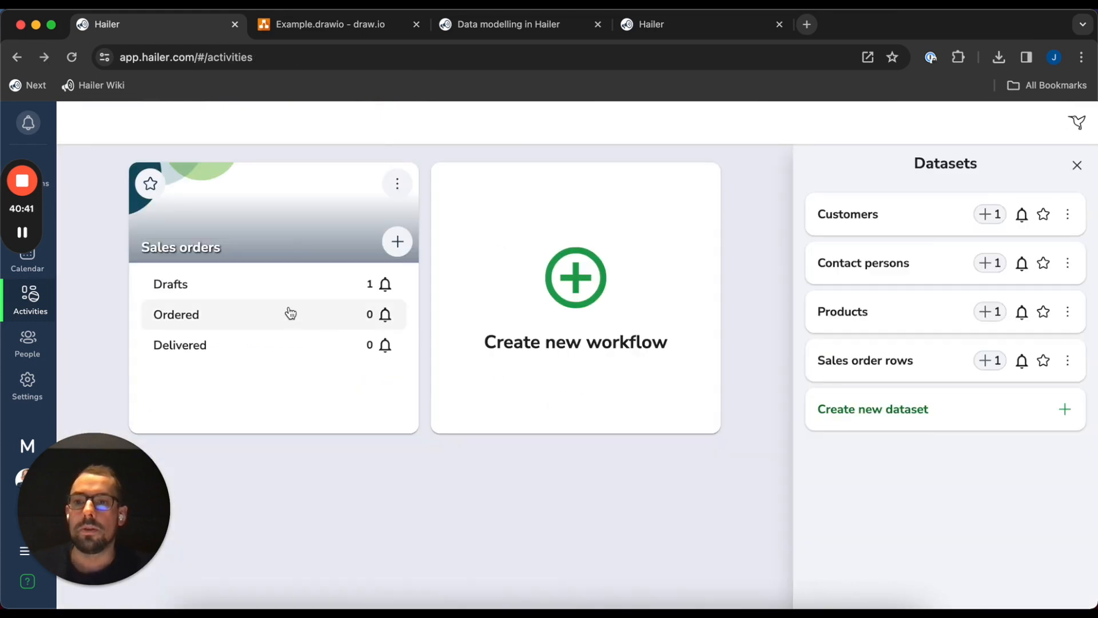
# Move the Acme Ltd / SO1 order from Drafts to Delivered, save, and go back
pyautogui.click(269, 284)
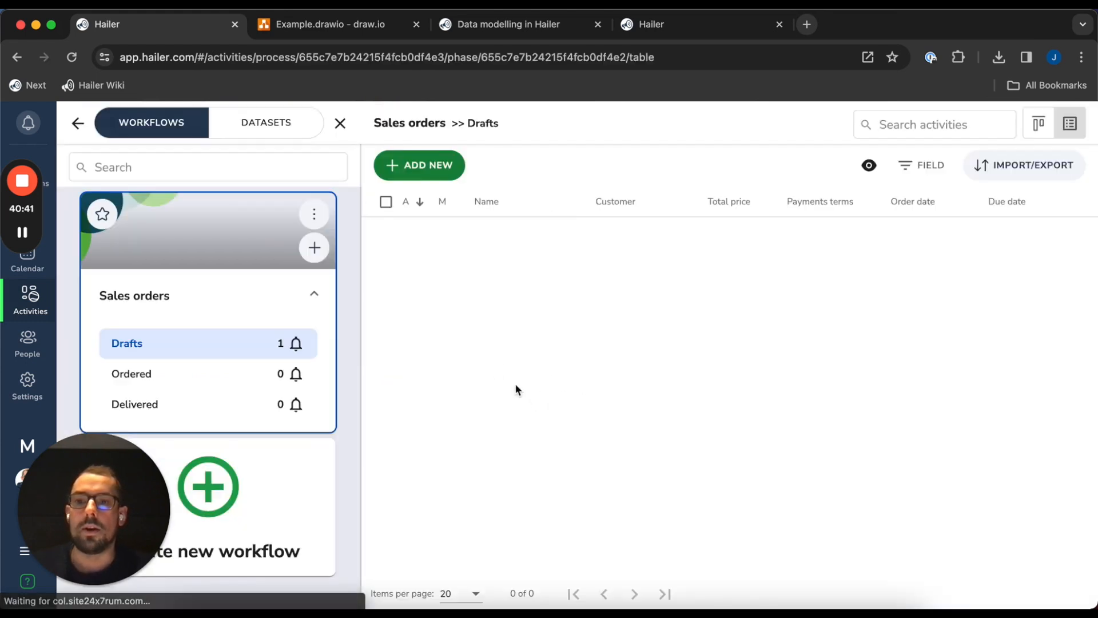
pyautogui.click(689, 243)
pyautogui.click(963, 301)
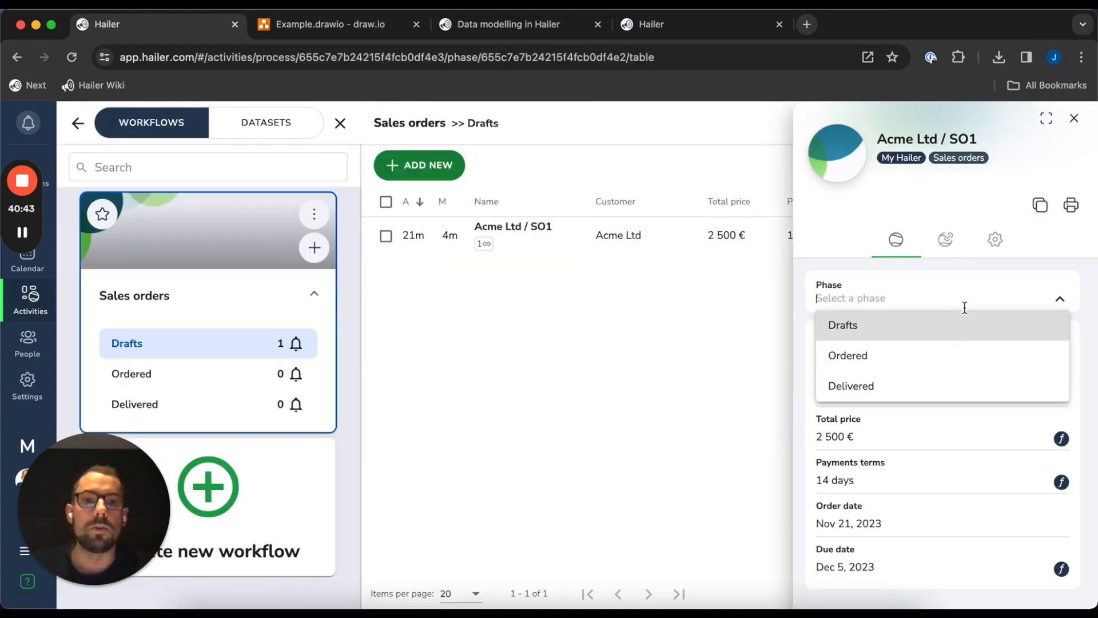
pyautogui.click(911, 385)
pyautogui.scroll(-1, 833, 371)
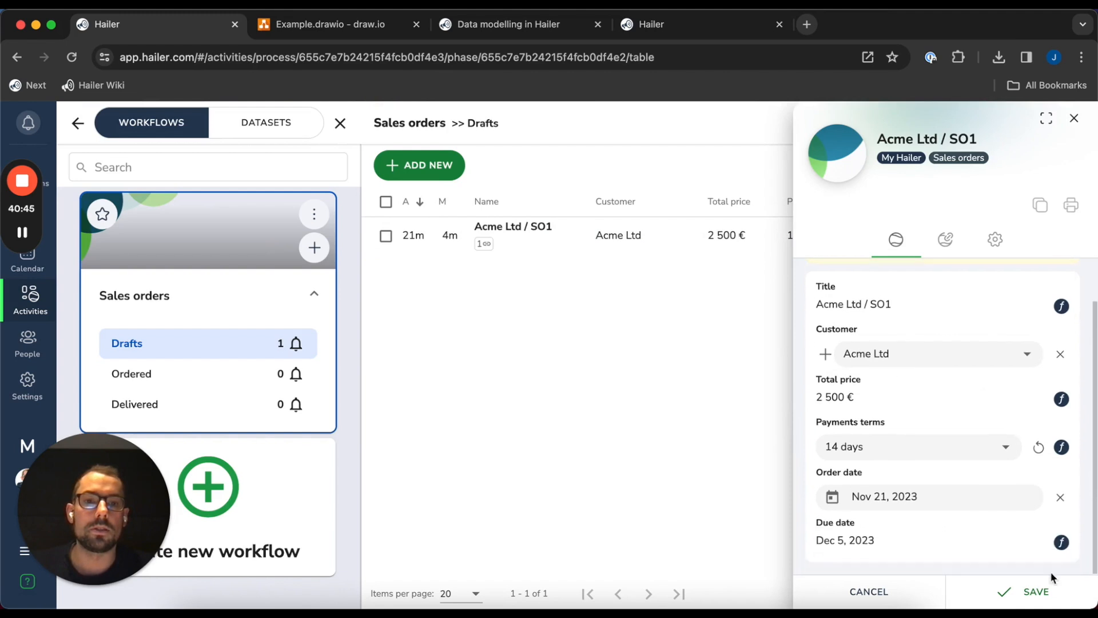
pyautogui.click(1029, 592)
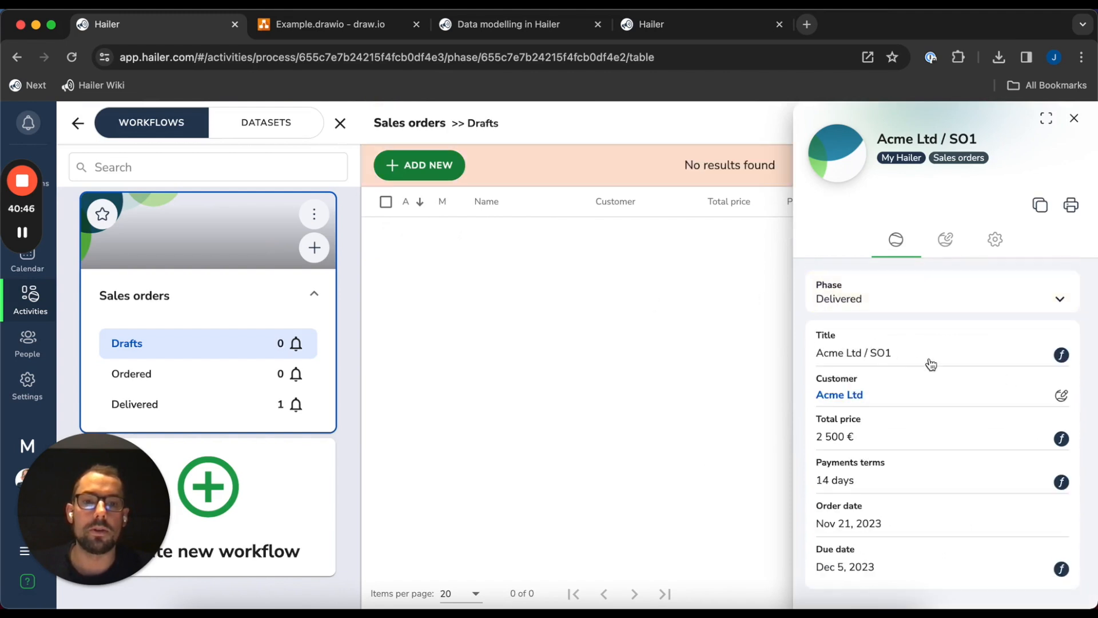
pyautogui.click(1074, 117)
pyautogui.click(78, 123)
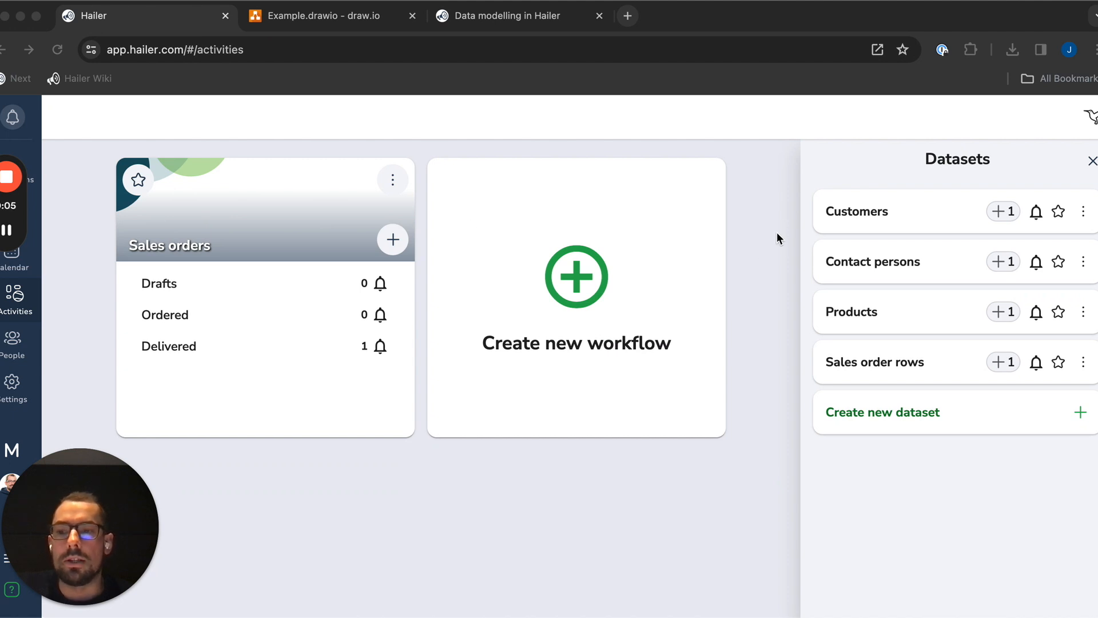
# View the Bird's Eye View map linking Sales orders, Customers, Sales order rows and Products
pyautogui.click(1019, 121)
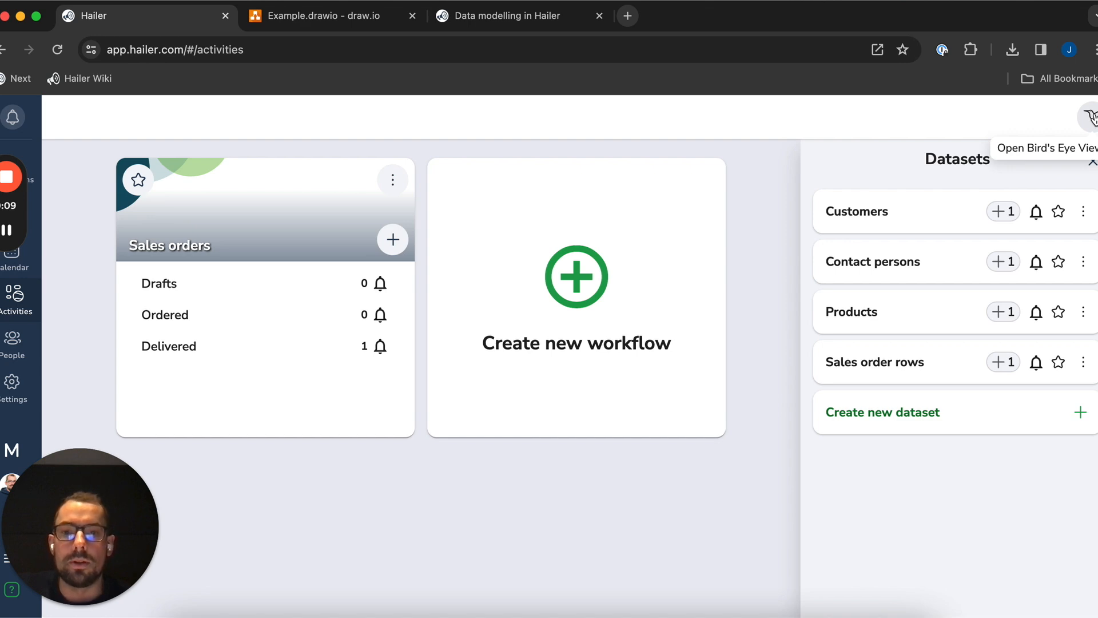
pyautogui.click(1090, 117)
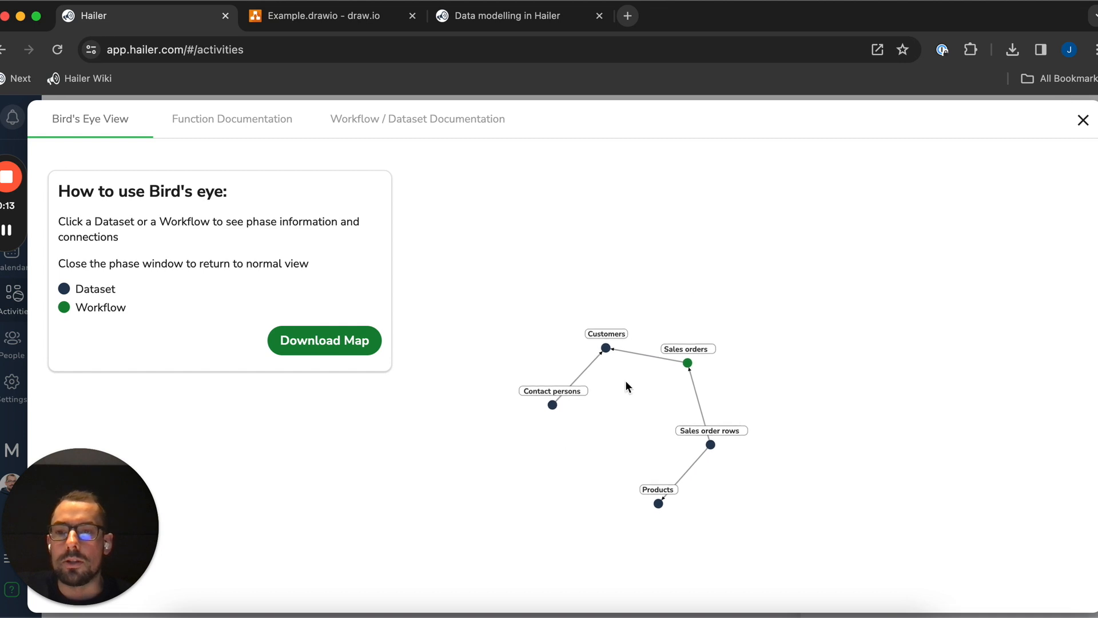
pyautogui.scroll(3, 631, 431)
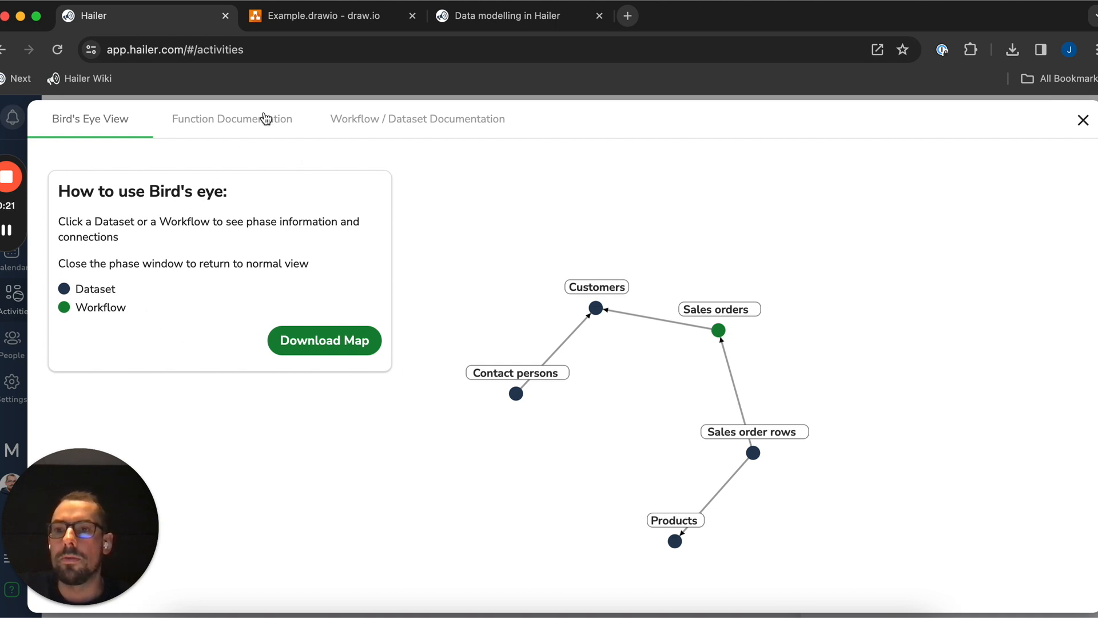
# Browse the Function Documentation for the Sales orders and Sales order rows formulas
pyautogui.click(188, 118)
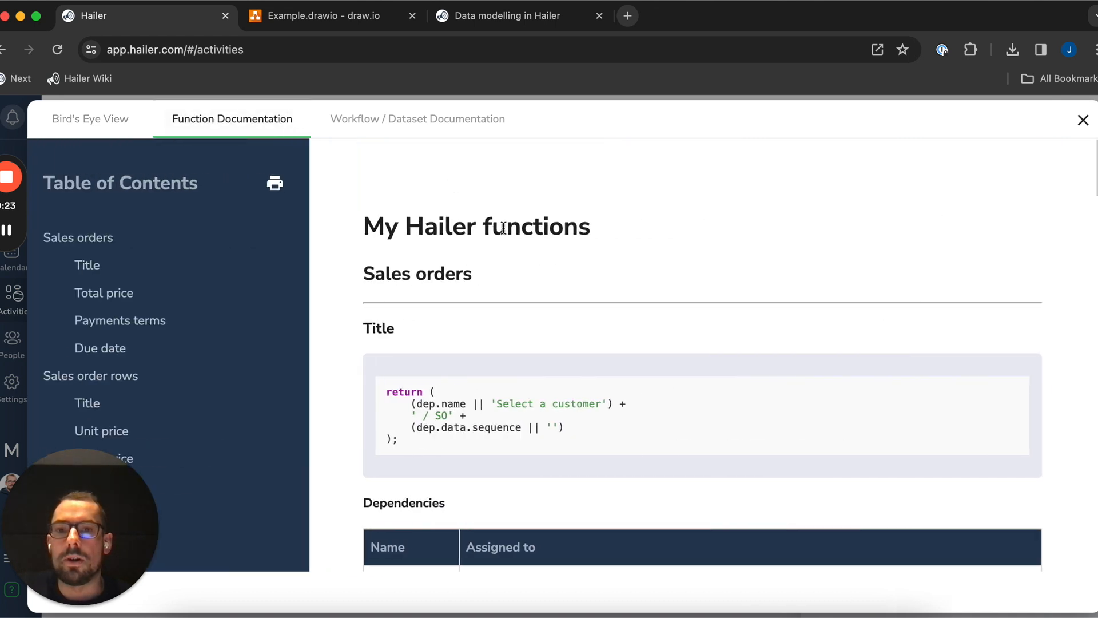
pyautogui.scroll(-3, 456, 256)
pyautogui.moveTo(757, 272); pyautogui.dragTo(876, 371)
pyautogui.click(748, 302)
pyautogui.scroll(-8, 681, 283)
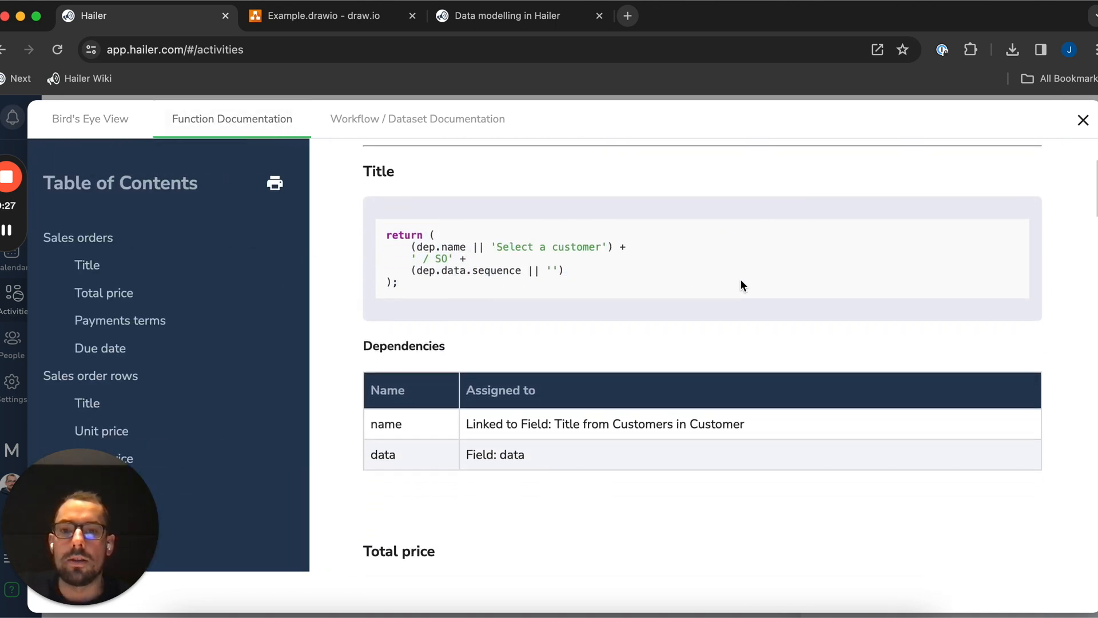
pyautogui.scroll(-10, 730, 284)
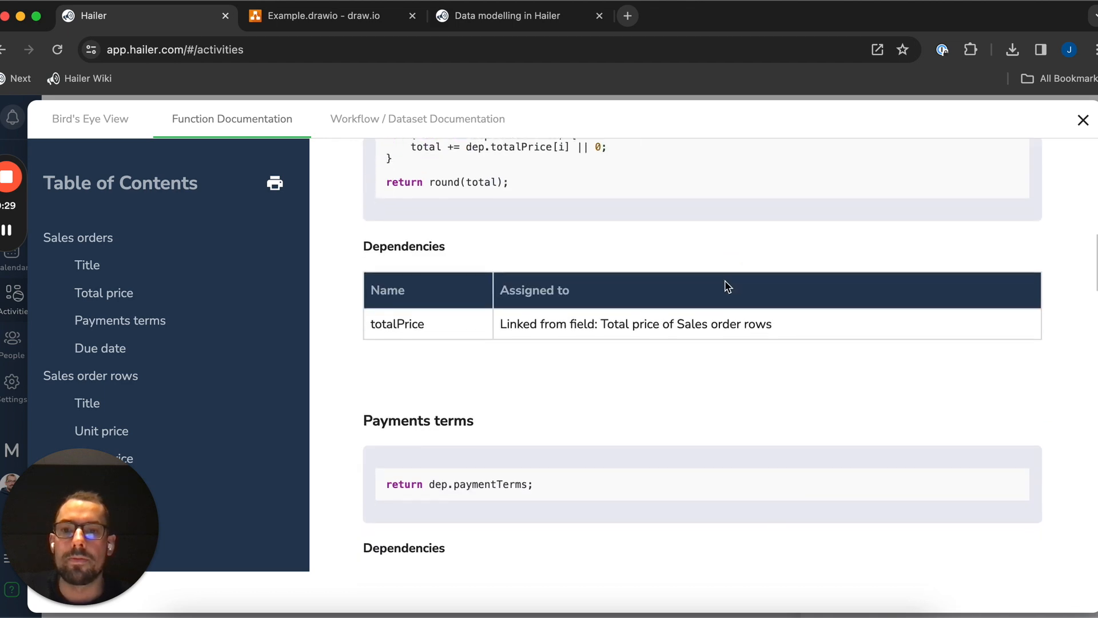
pyautogui.scroll(-12, 692, 280)
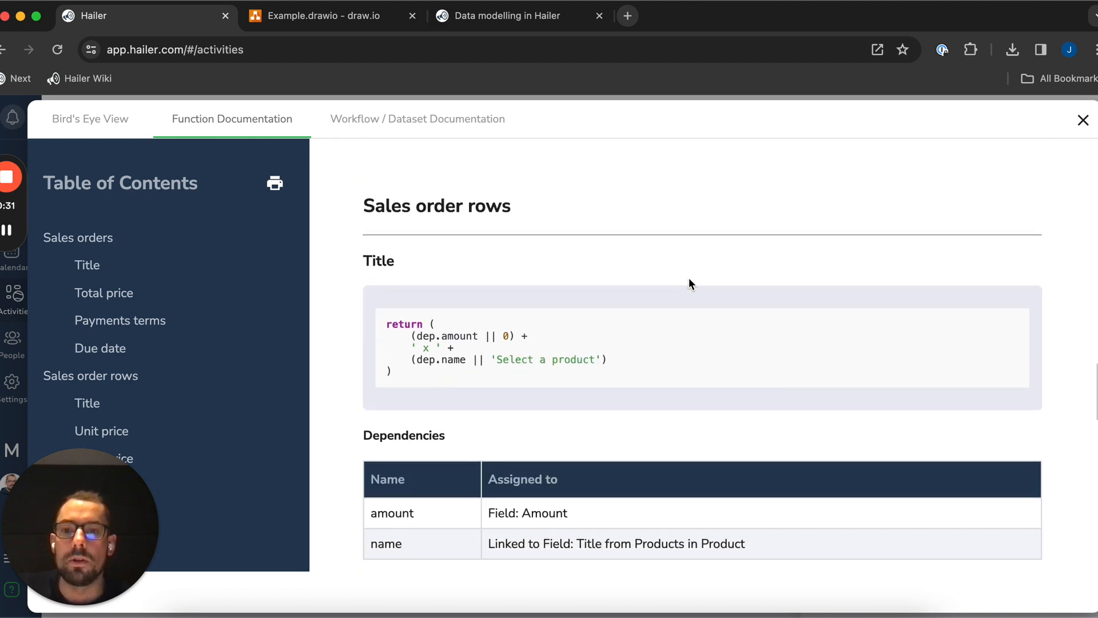
pyautogui.scroll(-9, 677, 272)
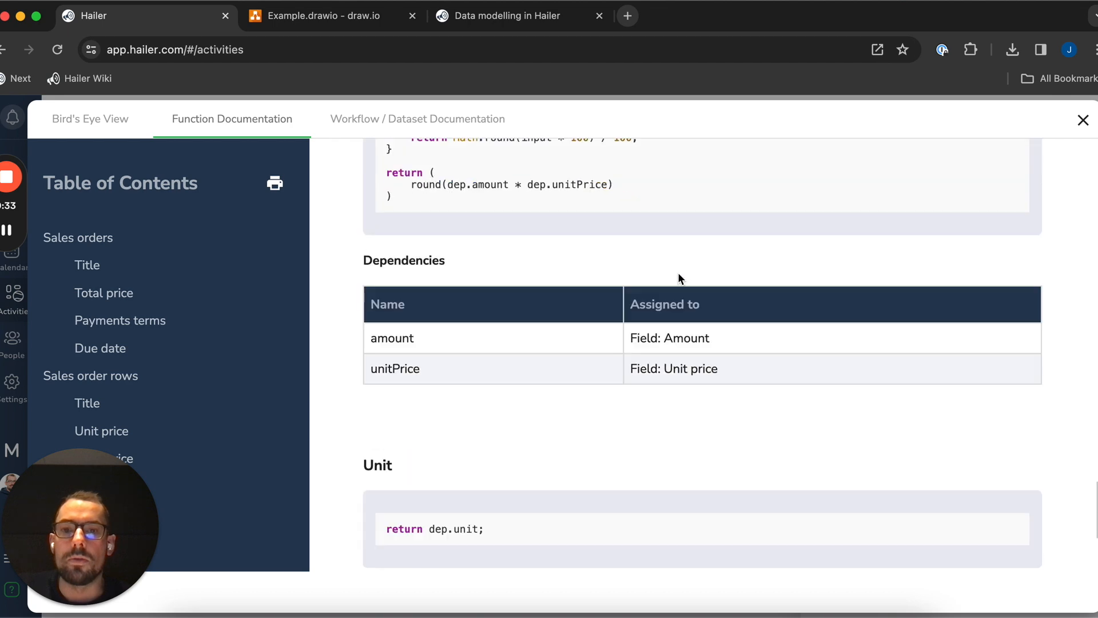
pyautogui.scroll(20, 674, 357)
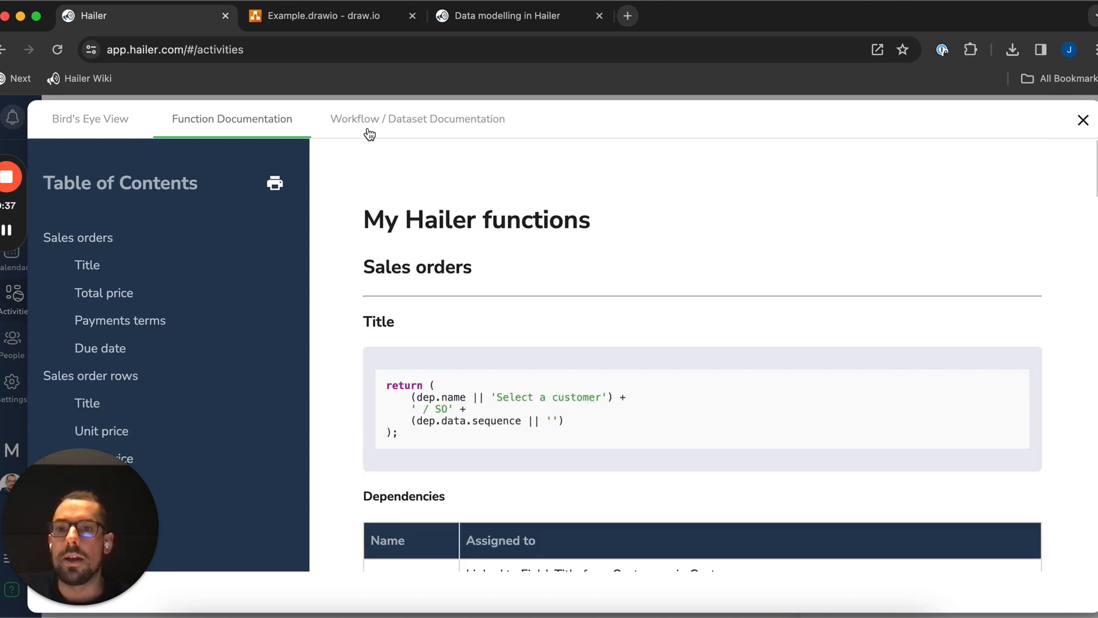
# Browse the Sales orders fields documentation, pointing out the Title, Customer and Total price field IDs
pyautogui.click(412, 131)
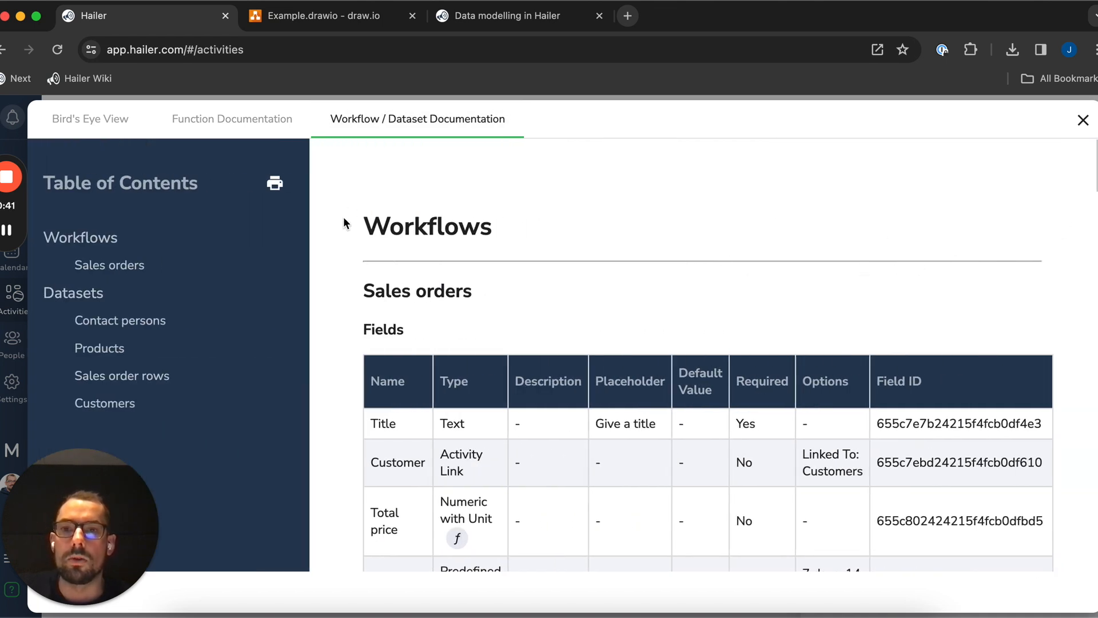
pyautogui.scroll(-2, 767, 263)
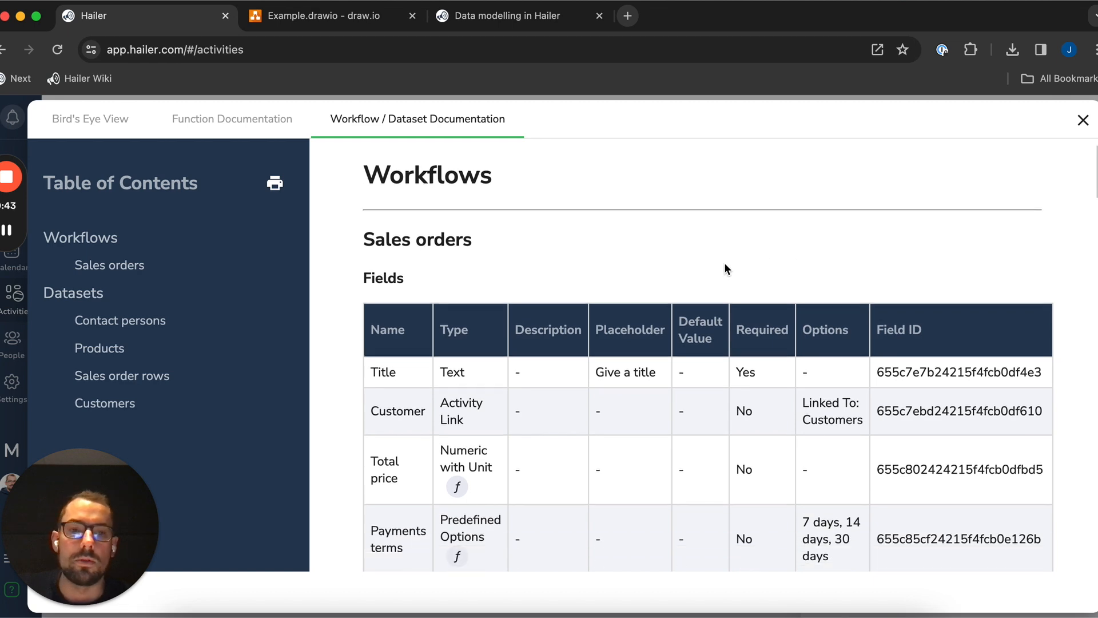
pyautogui.scroll(-5, 724, 265)
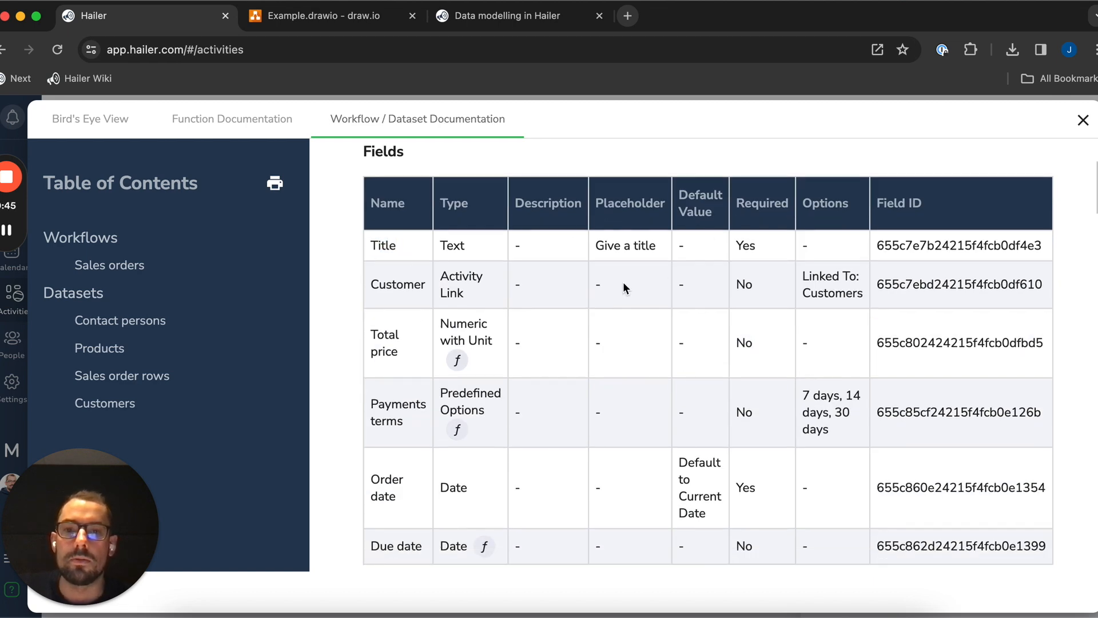
pyautogui.scroll(-1, 832, 293)
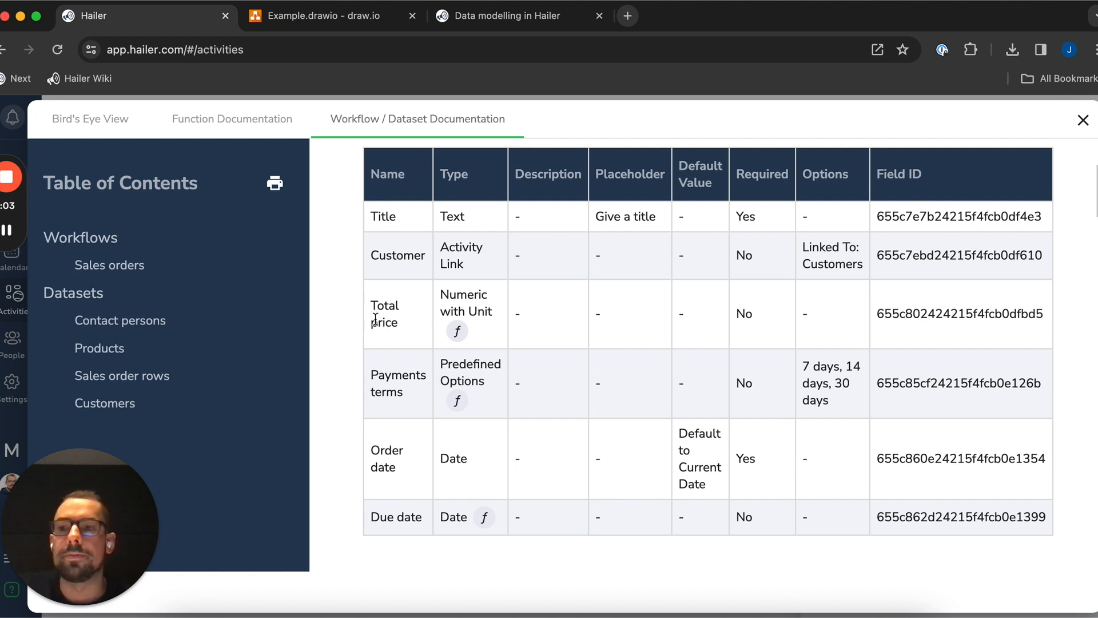
pyautogui.click(937, 223)
pyautogui.click(934, 265)
pyautogui.click(941, 309)
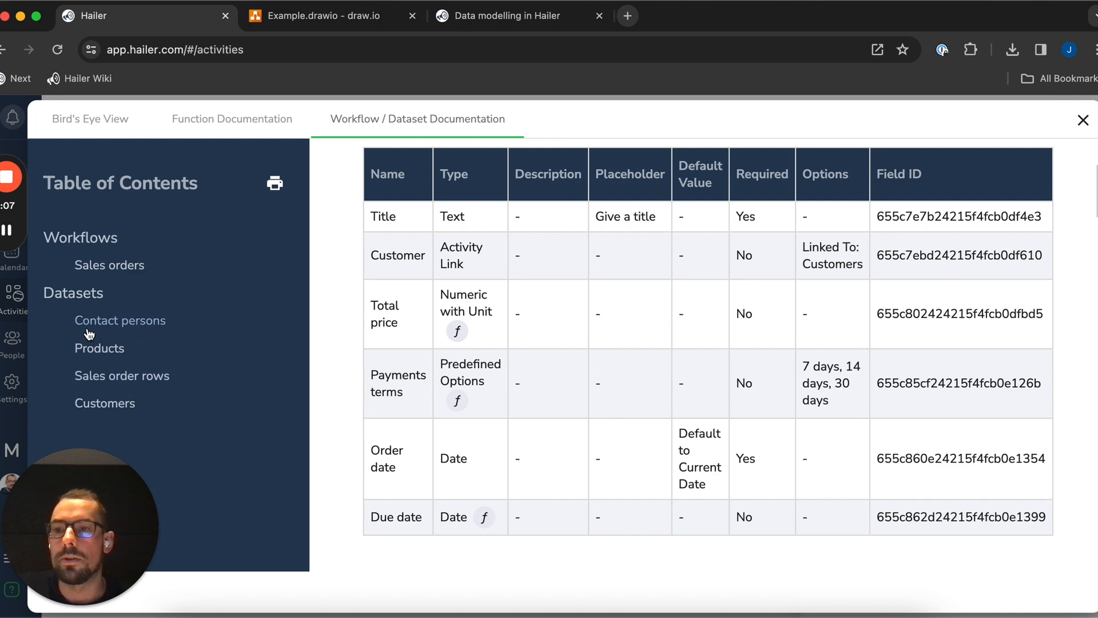